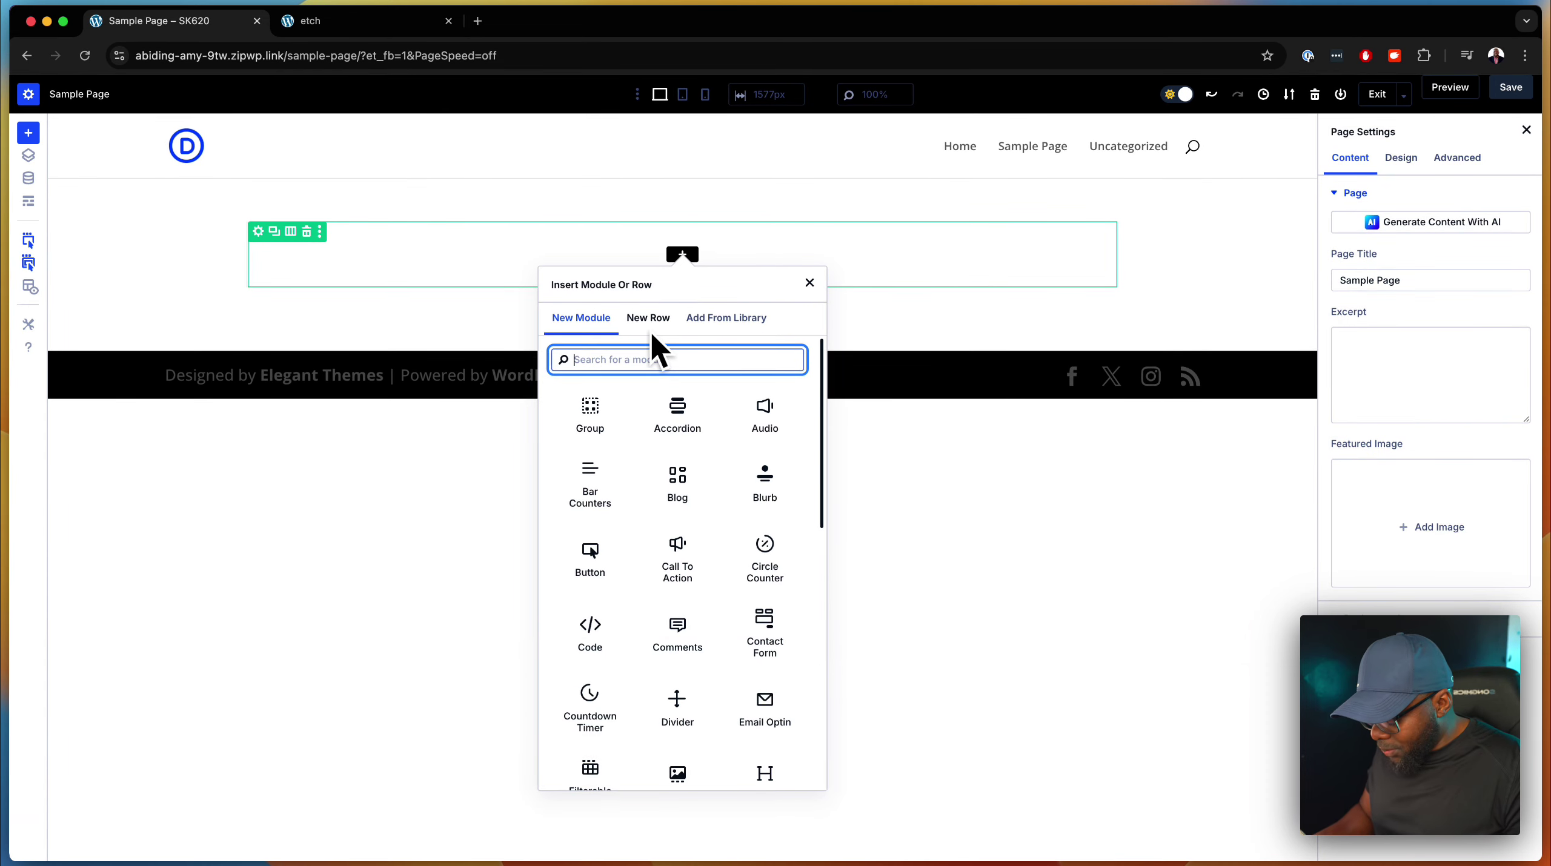
Insert a Heading module into the empty row and a Text module below it.
{"action": "type", "text": "heading"}
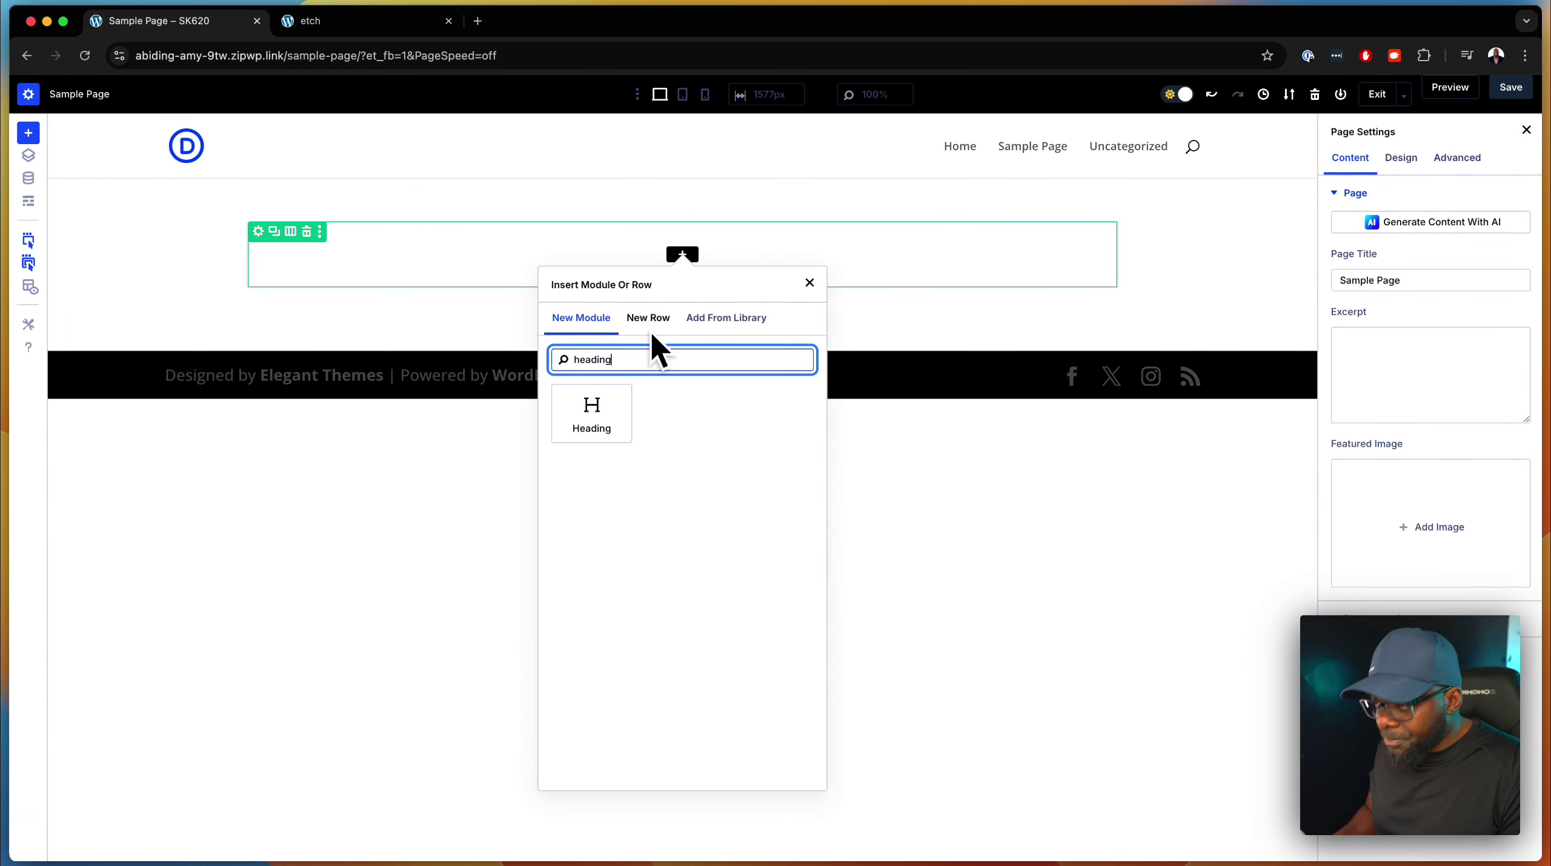
{"action": "left_click", "coordinate": [592, 413]}
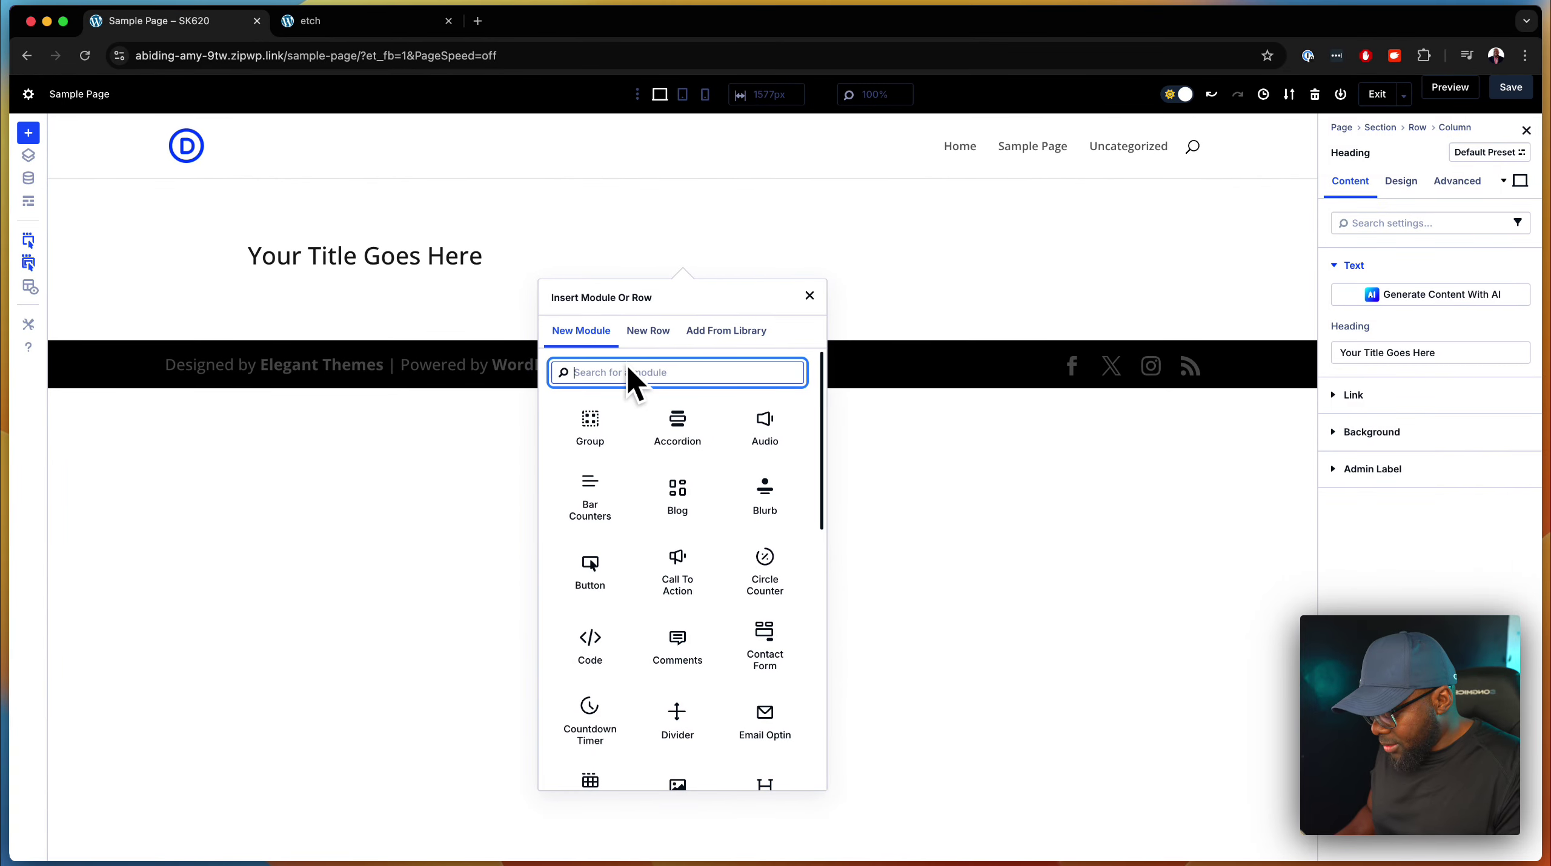
{"action": "type", "text": "tex"}
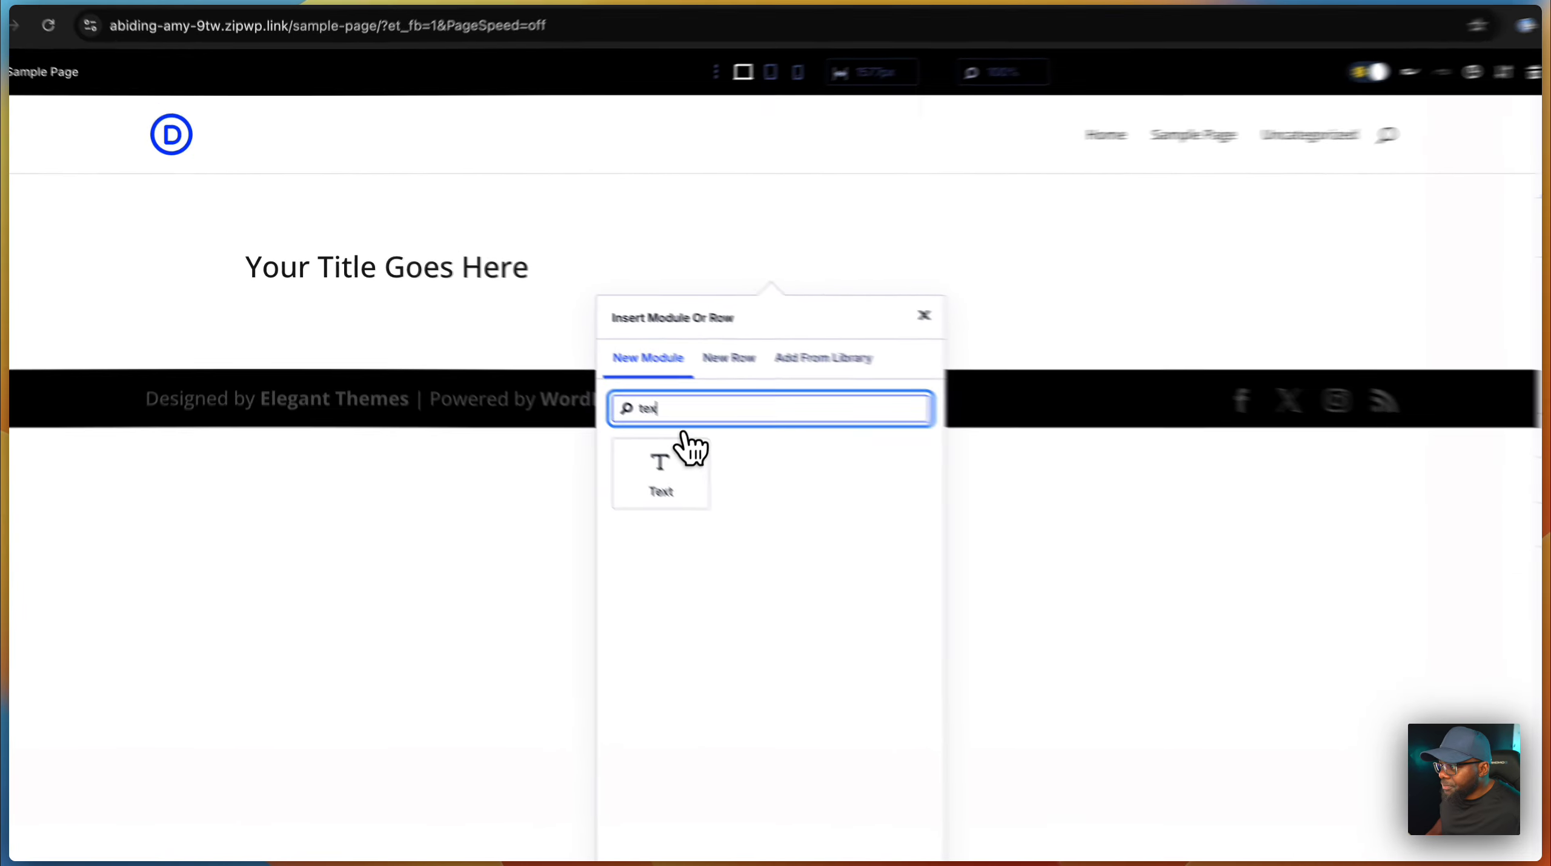
{"action": "left_click", "coordinate": [661, 470]}
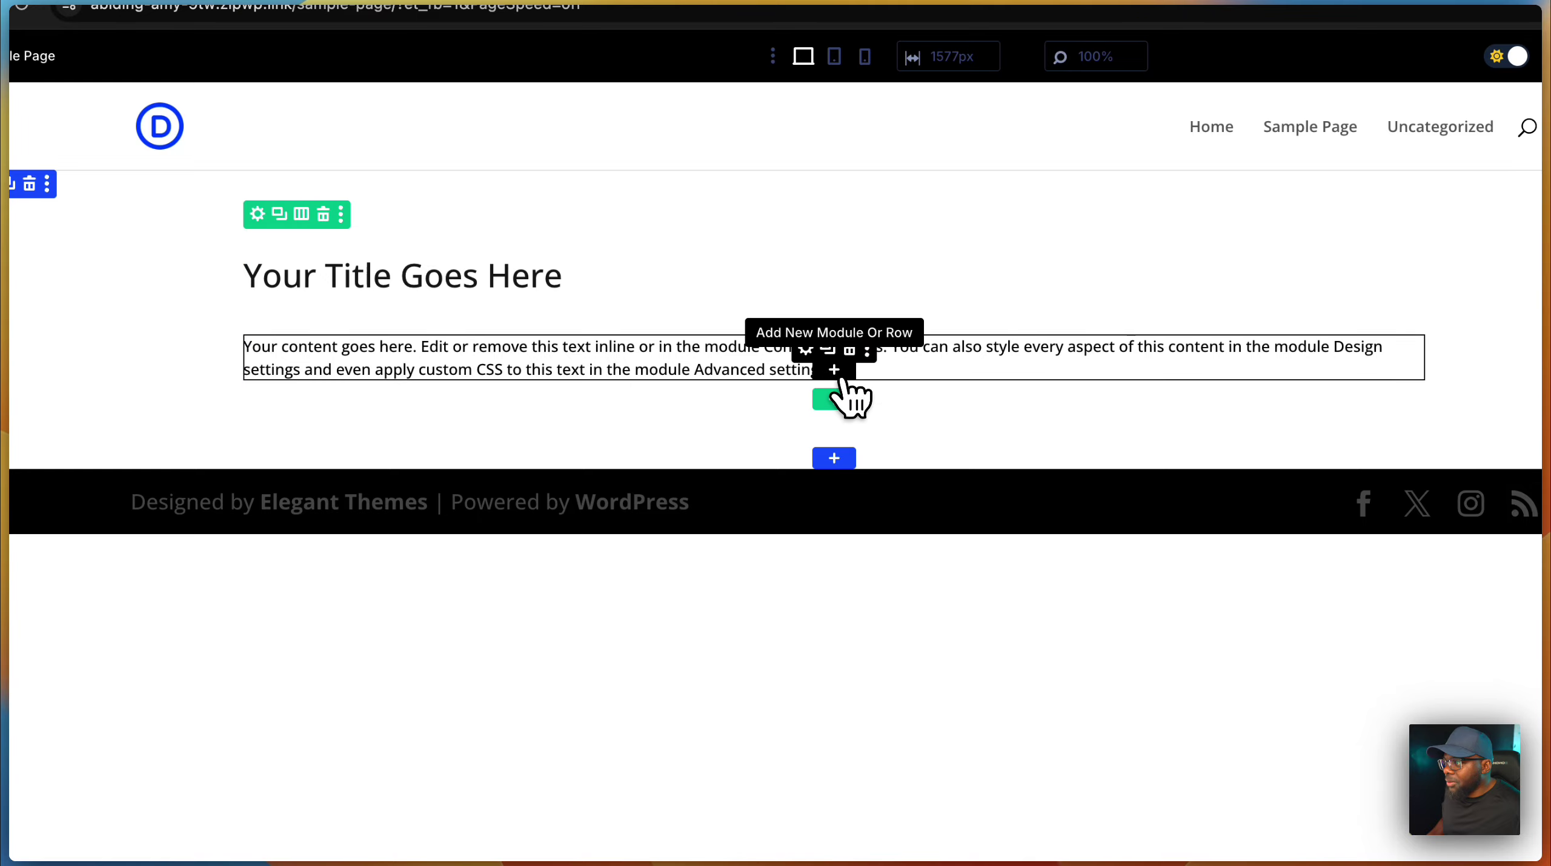
Insert a Button module below the text module.
{"action": "left_click", "coordinate": [835, 370]}
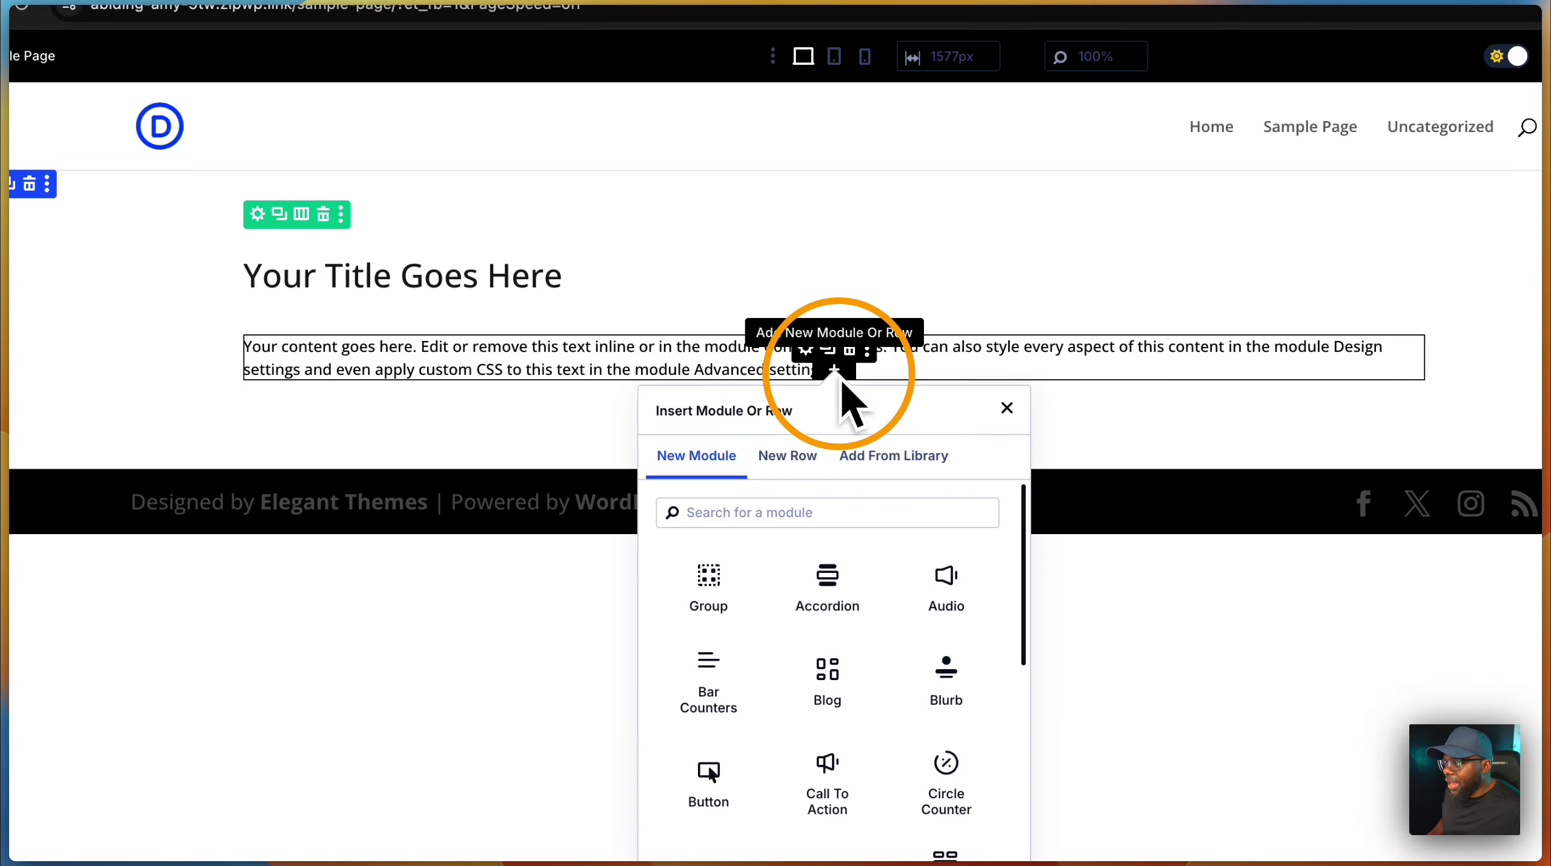
{"action": "type", "text": "button"}
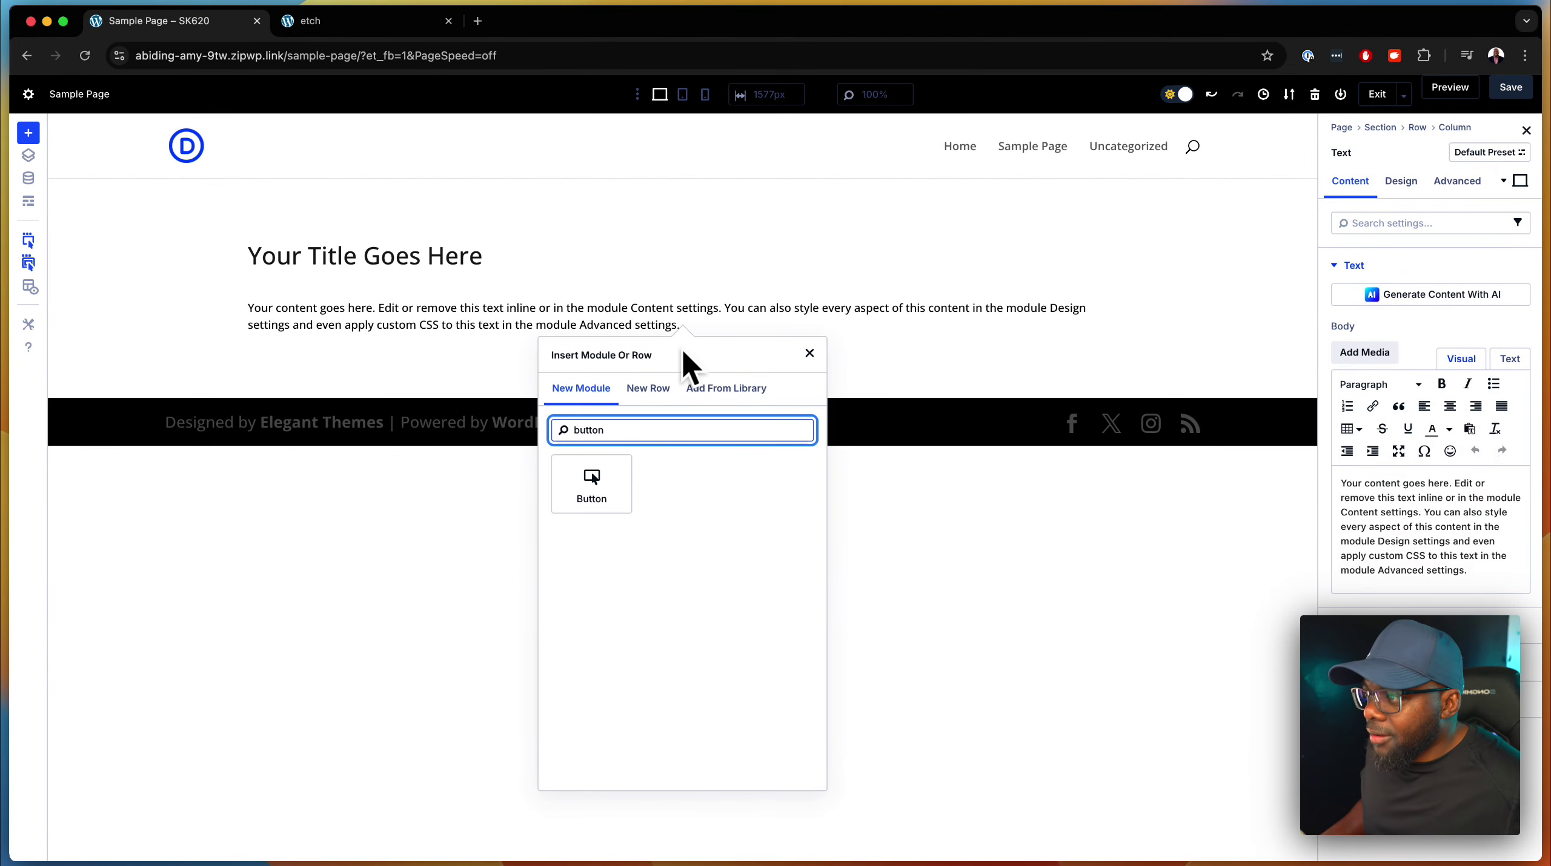
{"action": "left_click", "coordinate": [591, 484]}
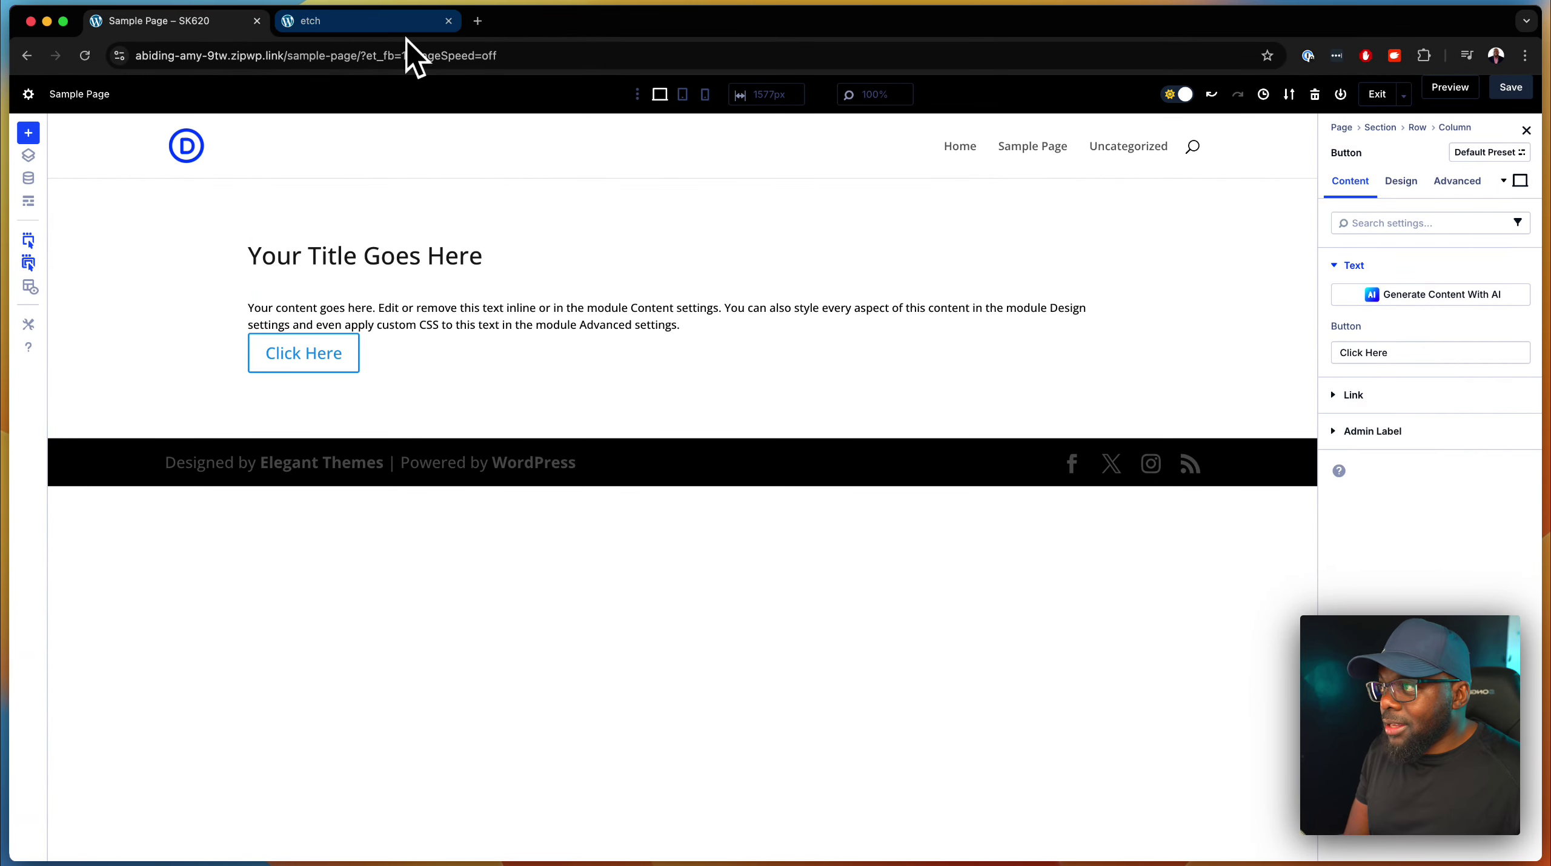
Switch to the Etch page and add a section, then a container nested inside the section's container.
{"action": "left_click", "coordinate": [402, 25]}
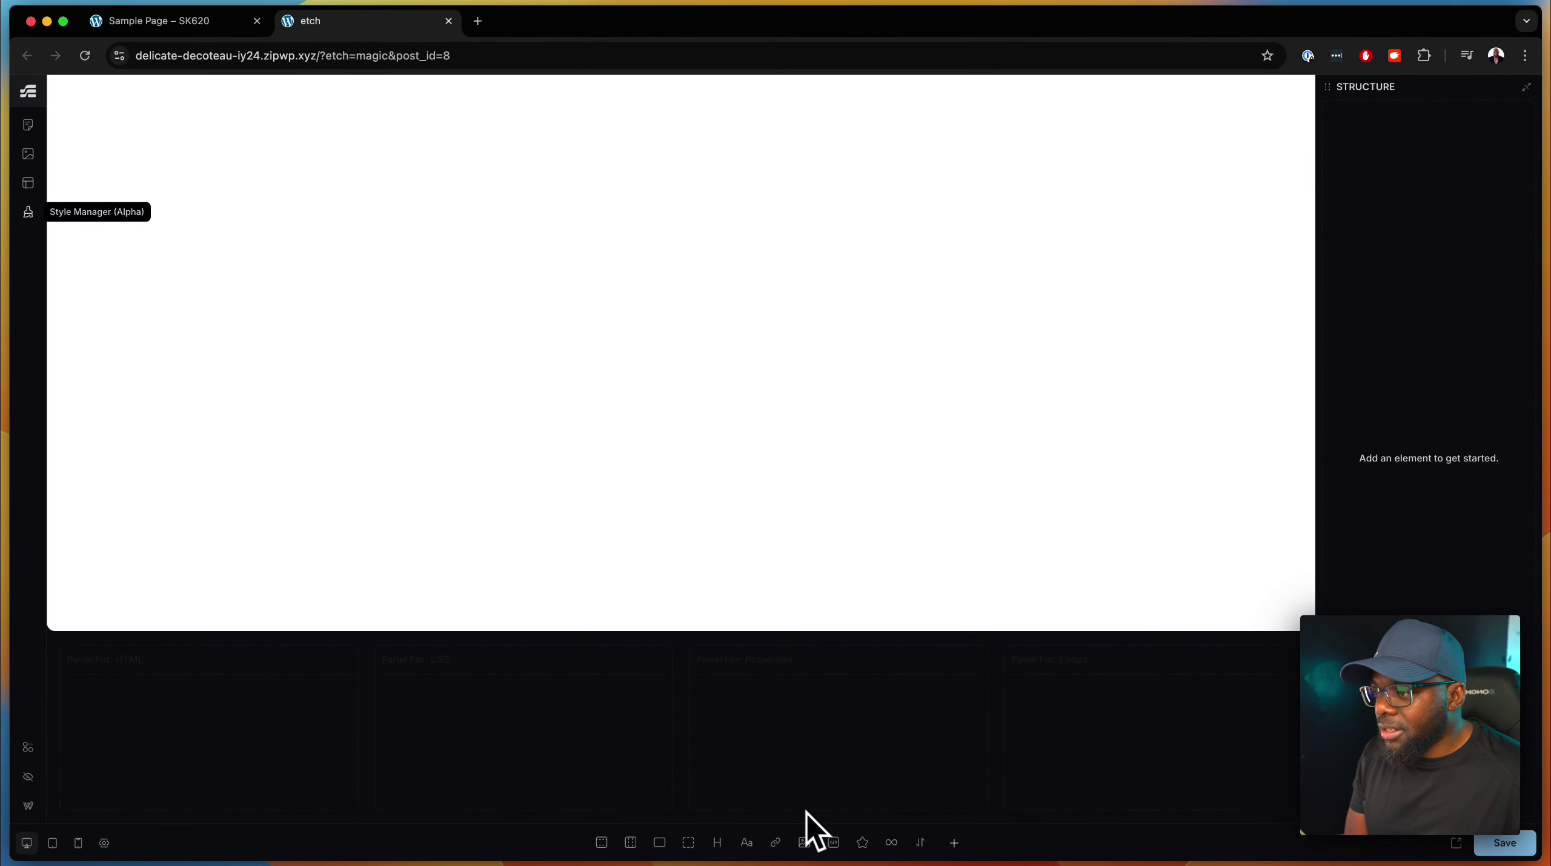
{"action": "left_click", "coordinate": [748, 812]}
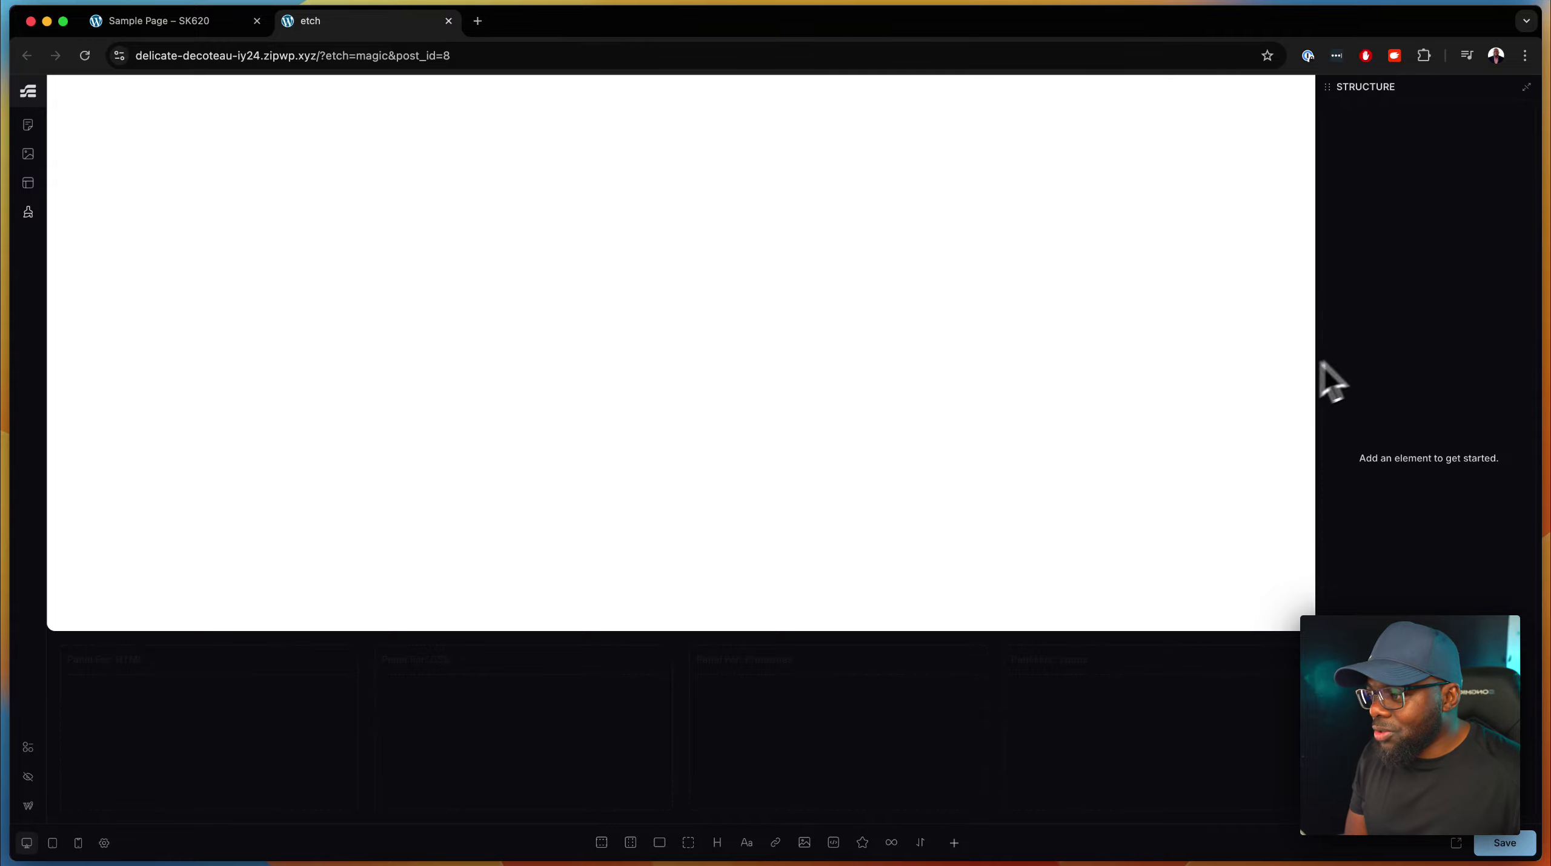
{"action": "left_click", "coordinate": [602, 844]}
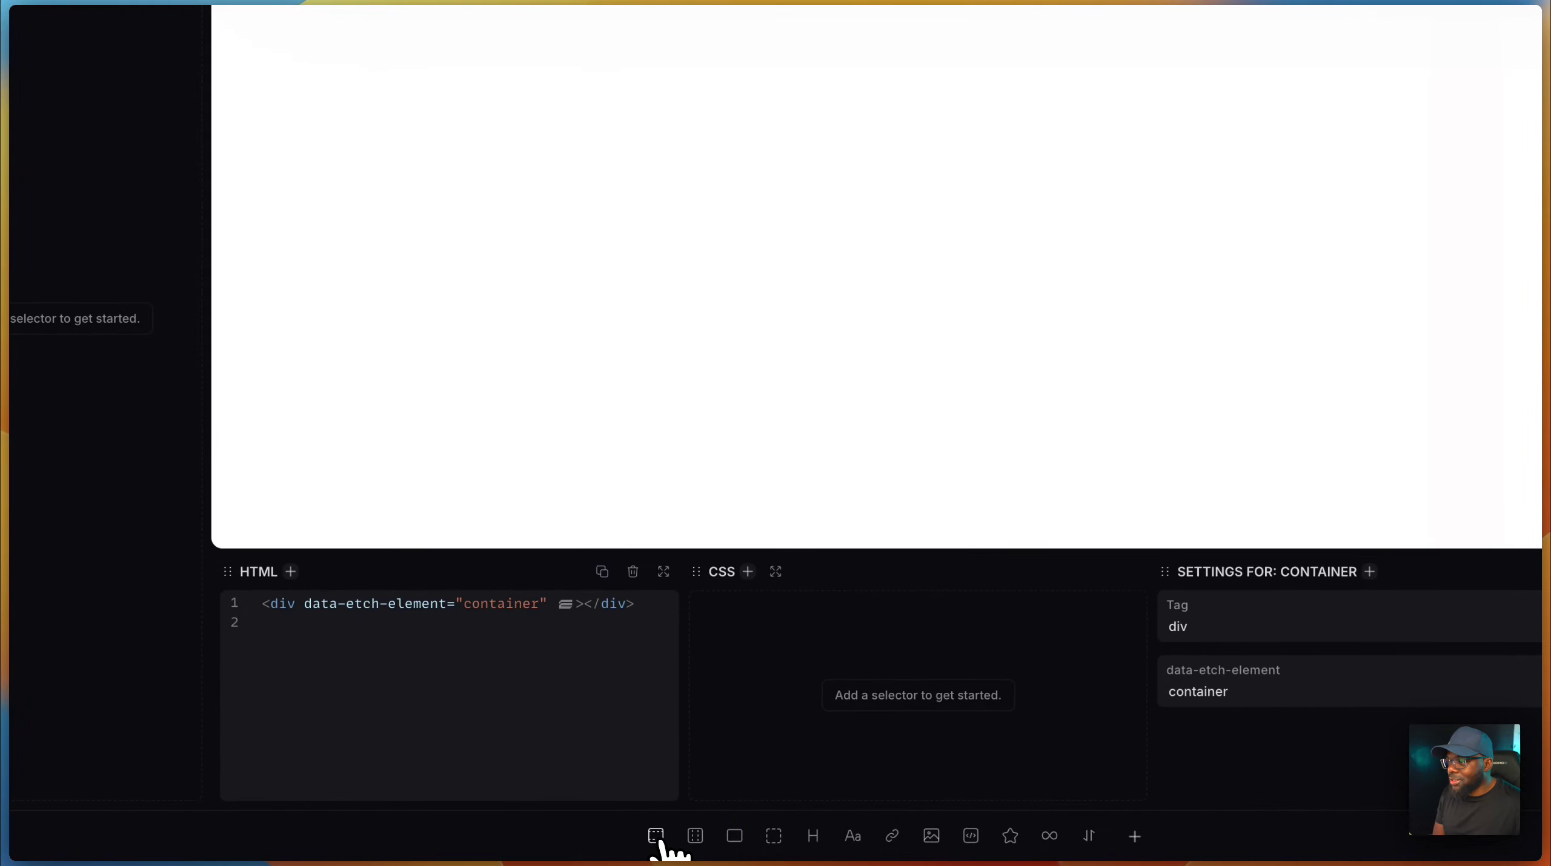
{"action": "left_click", "coordinate": [706, 841]}
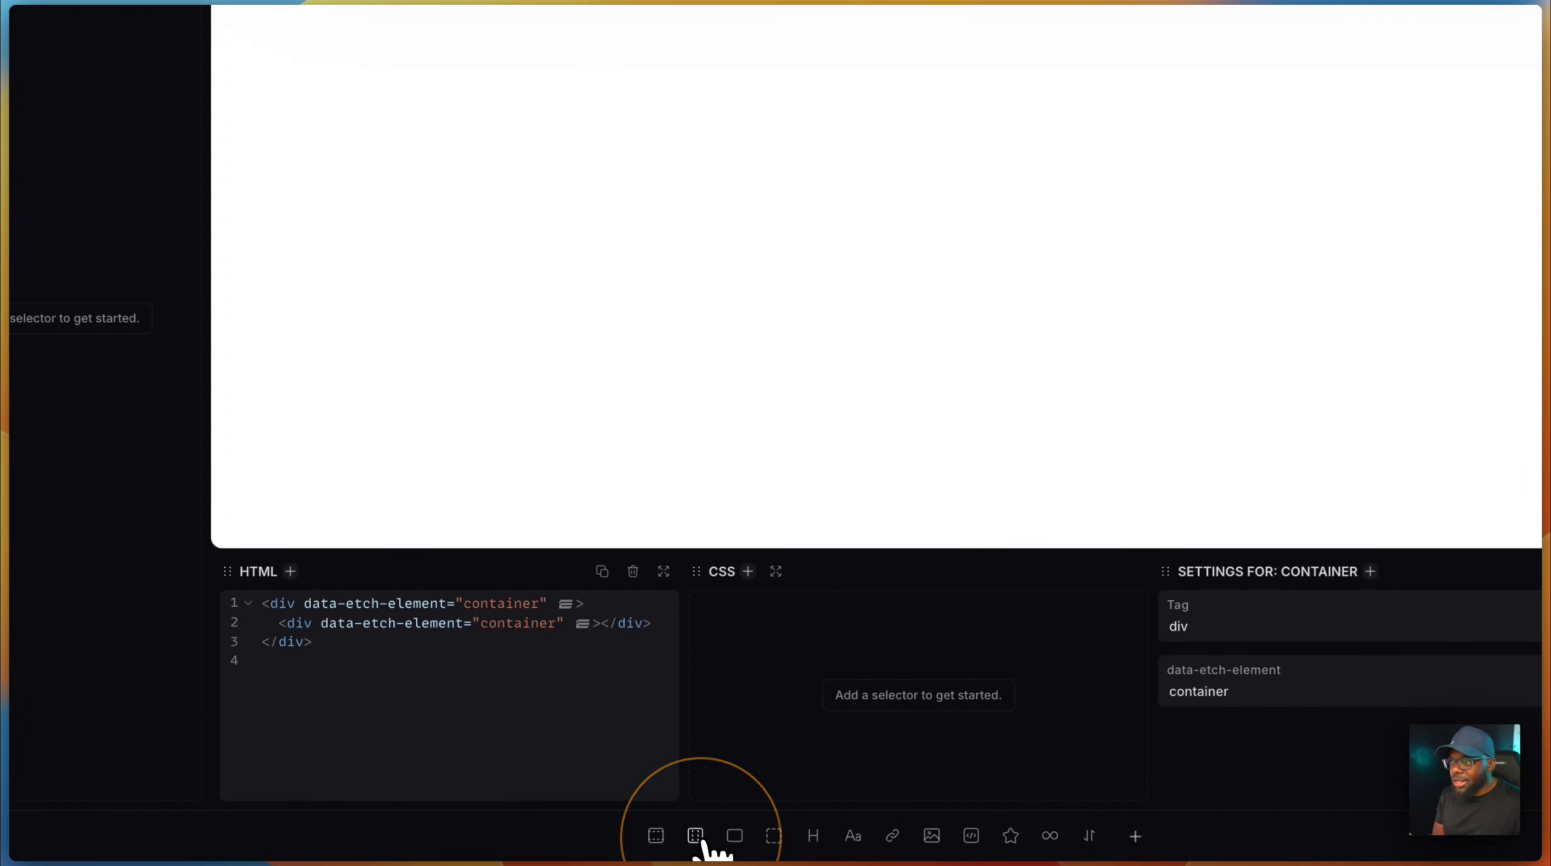
Add a heading, a text element and a link after the nested container, and select the heading.
{"action": "left_click", "coordinate": [816, 841]}
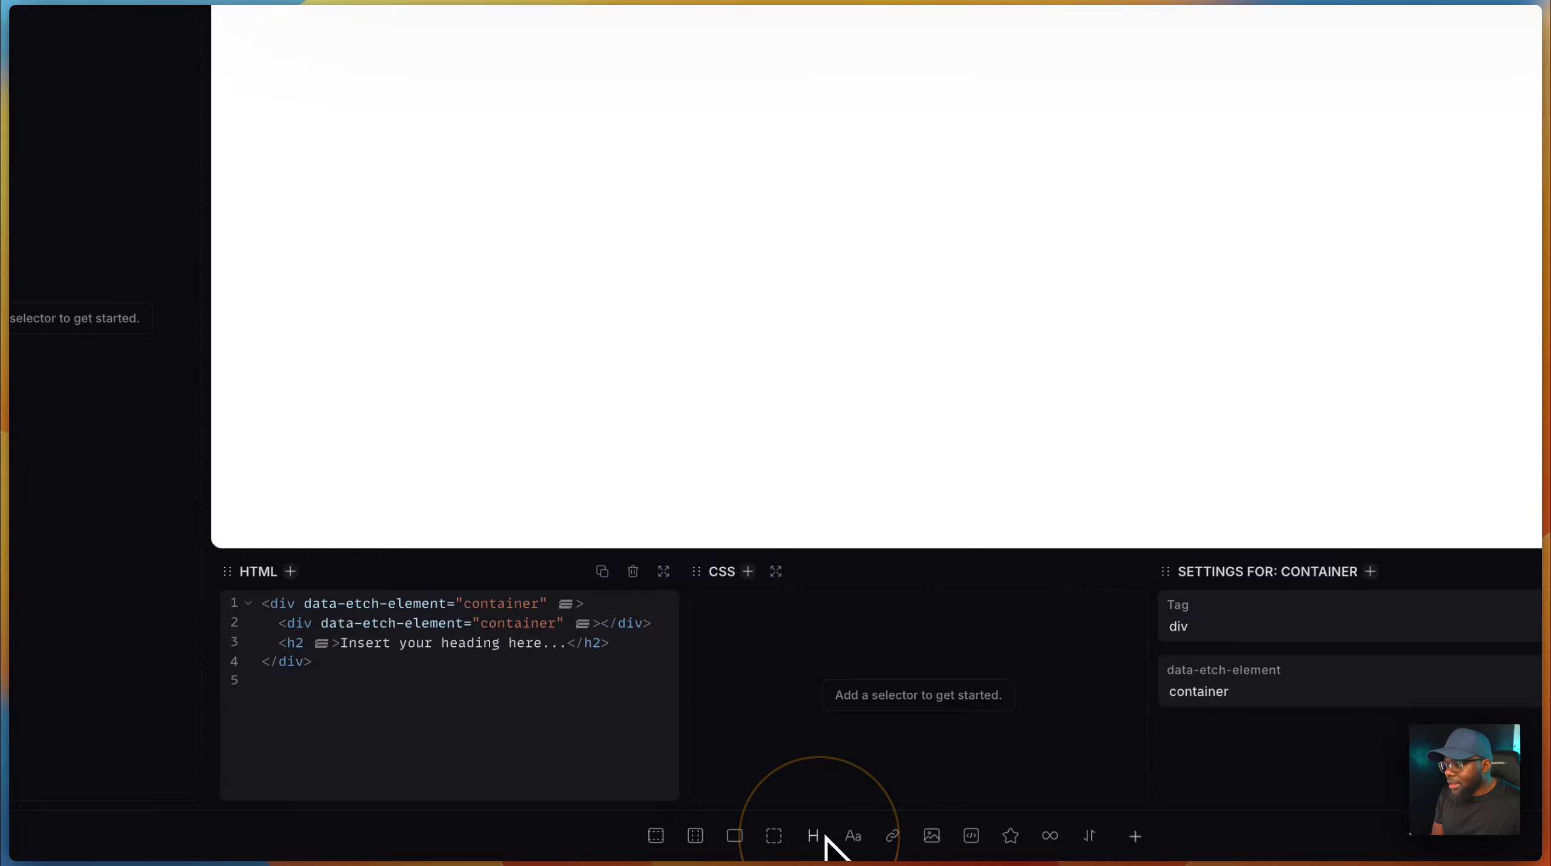
{"action": "left_click", "coordinate": [853, 841]}
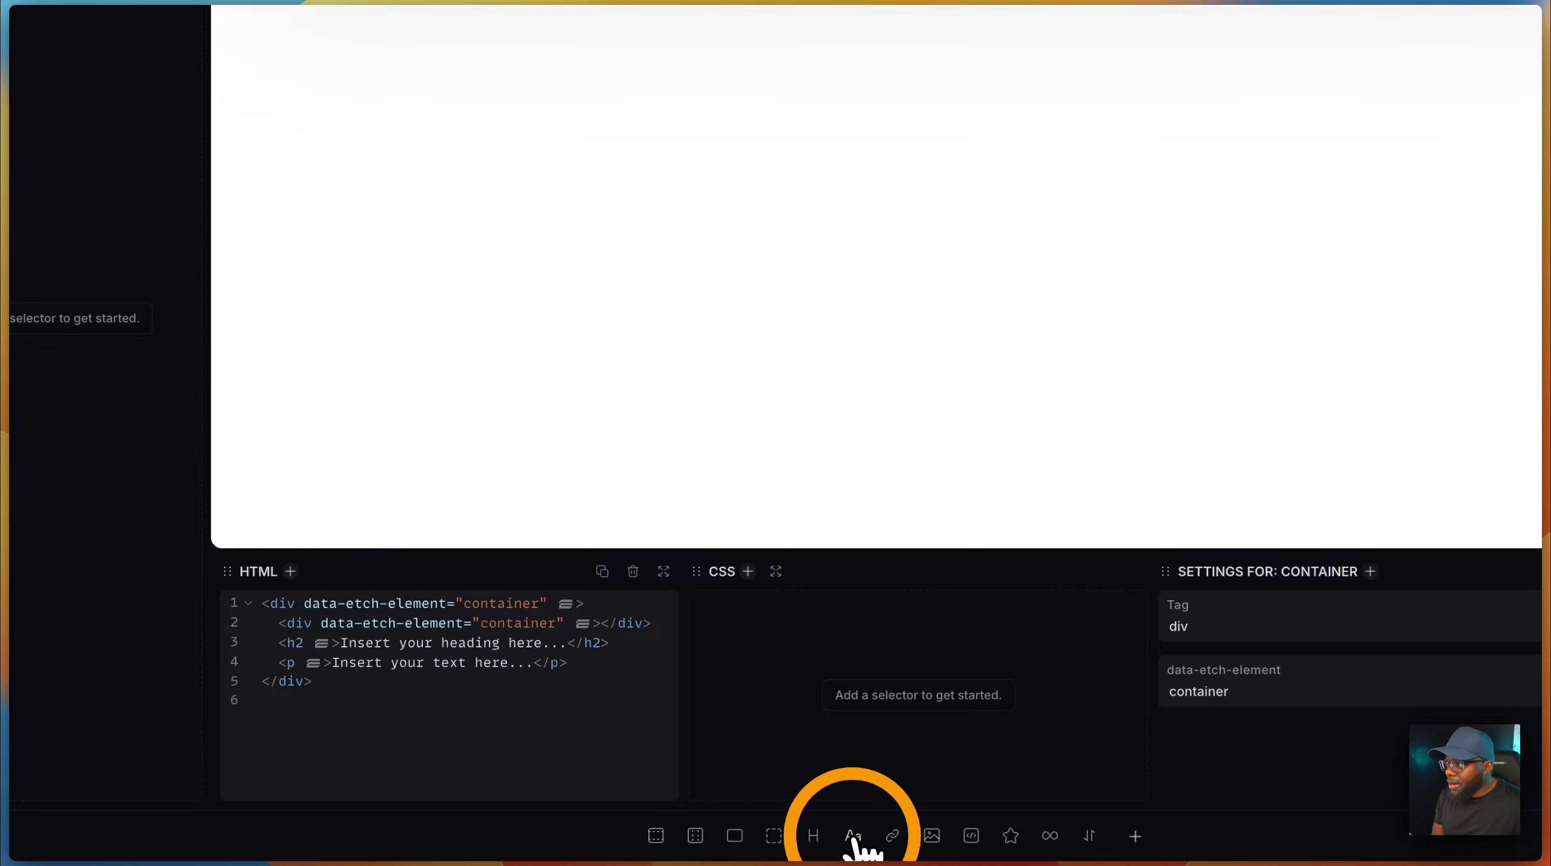
{"action": "left_click", "coordinate": [894, 837]}
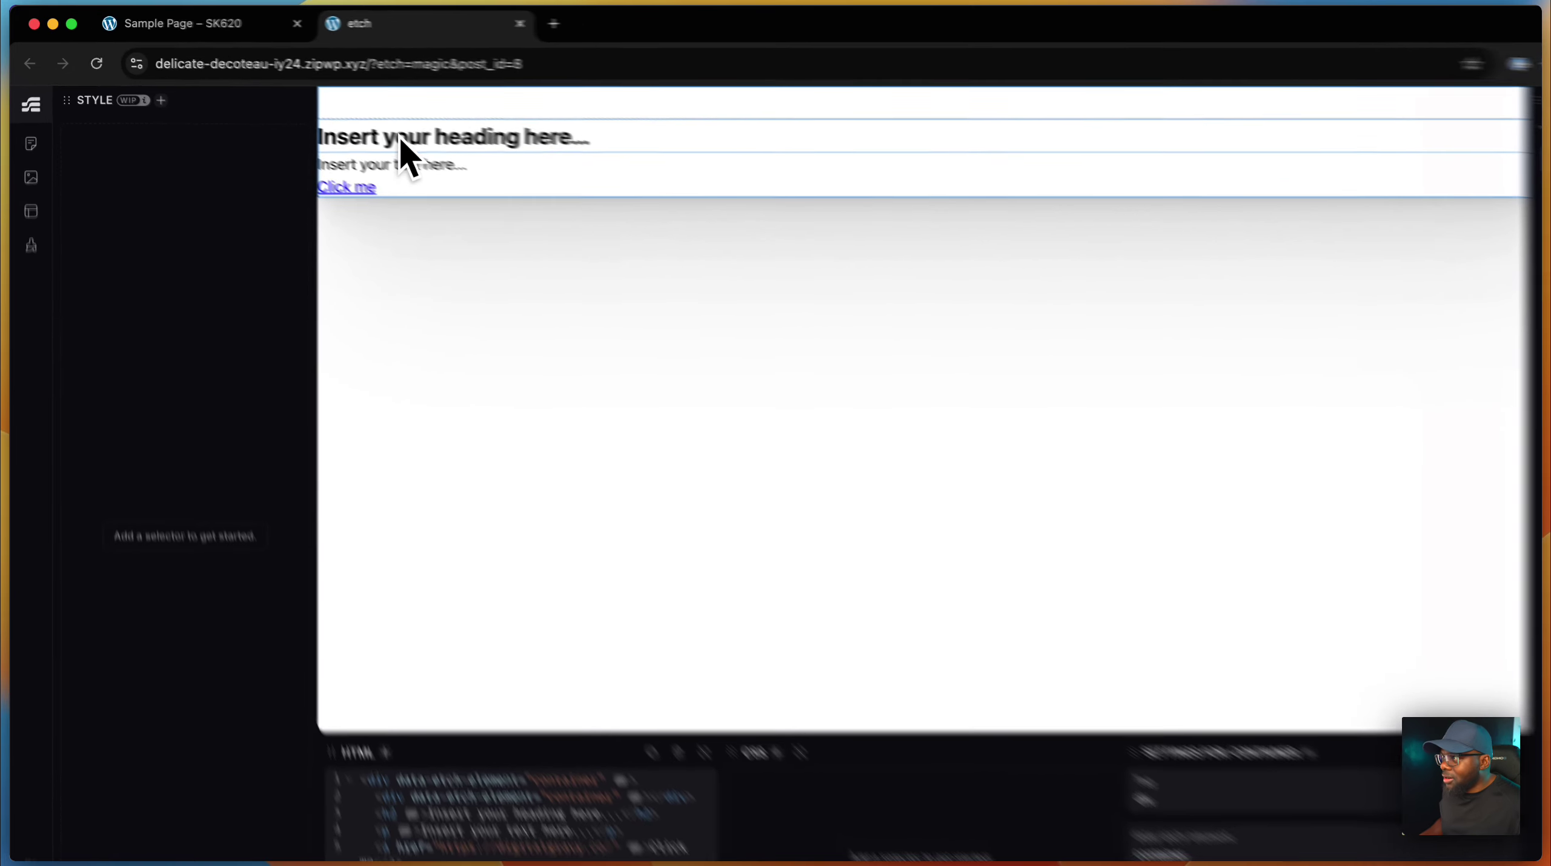
{"action": "left_click", "coordinate": [349, 125]}
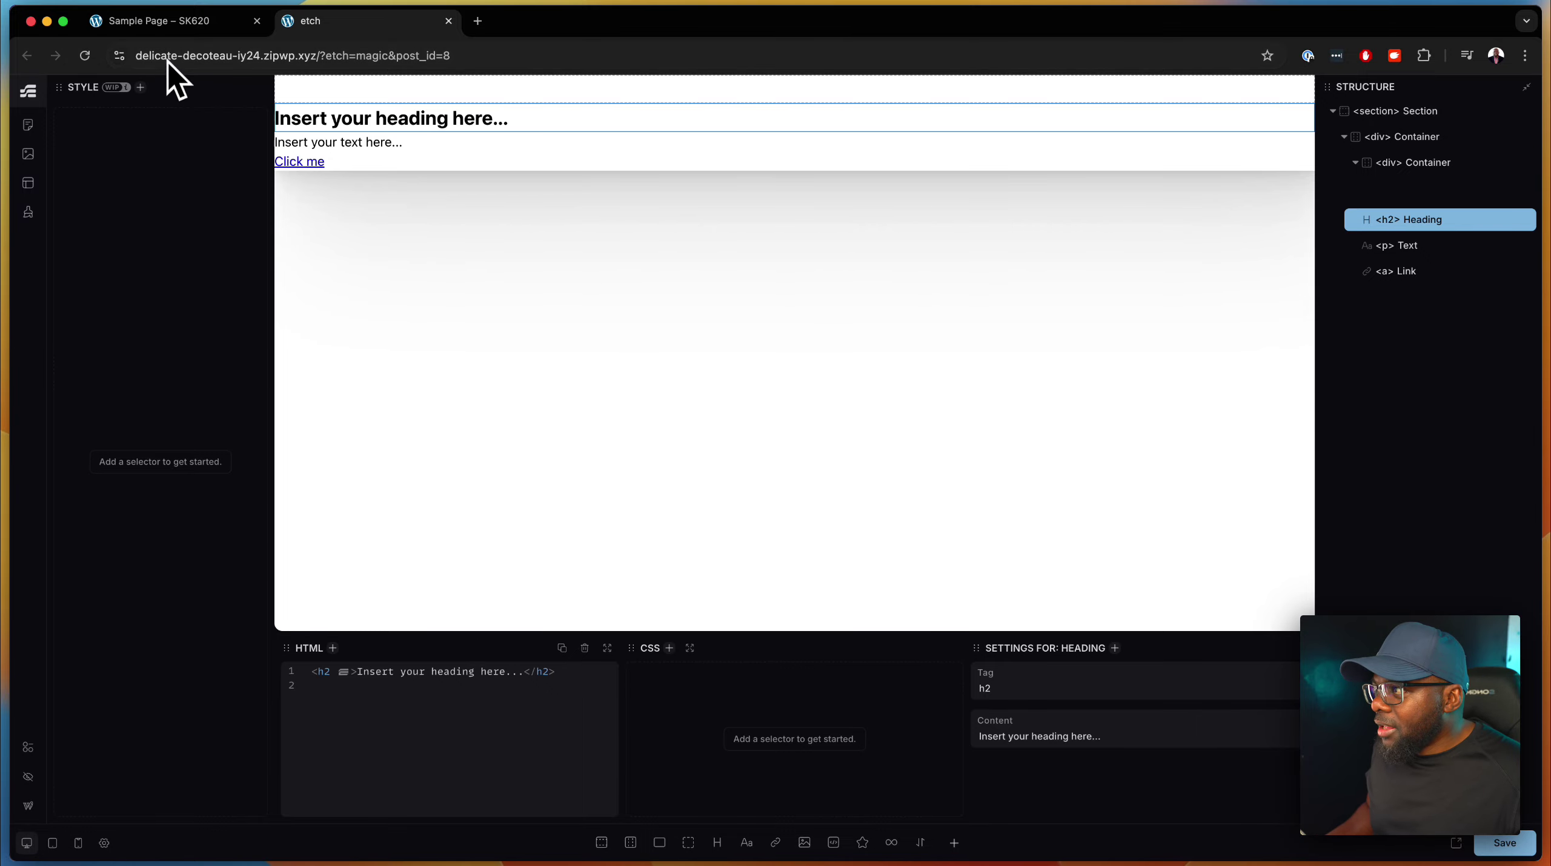
Switch to the Divi page and set the heading module's text color to the global Heading Text Color.
{"action": "left_click", "coordinate": [158, 21]}
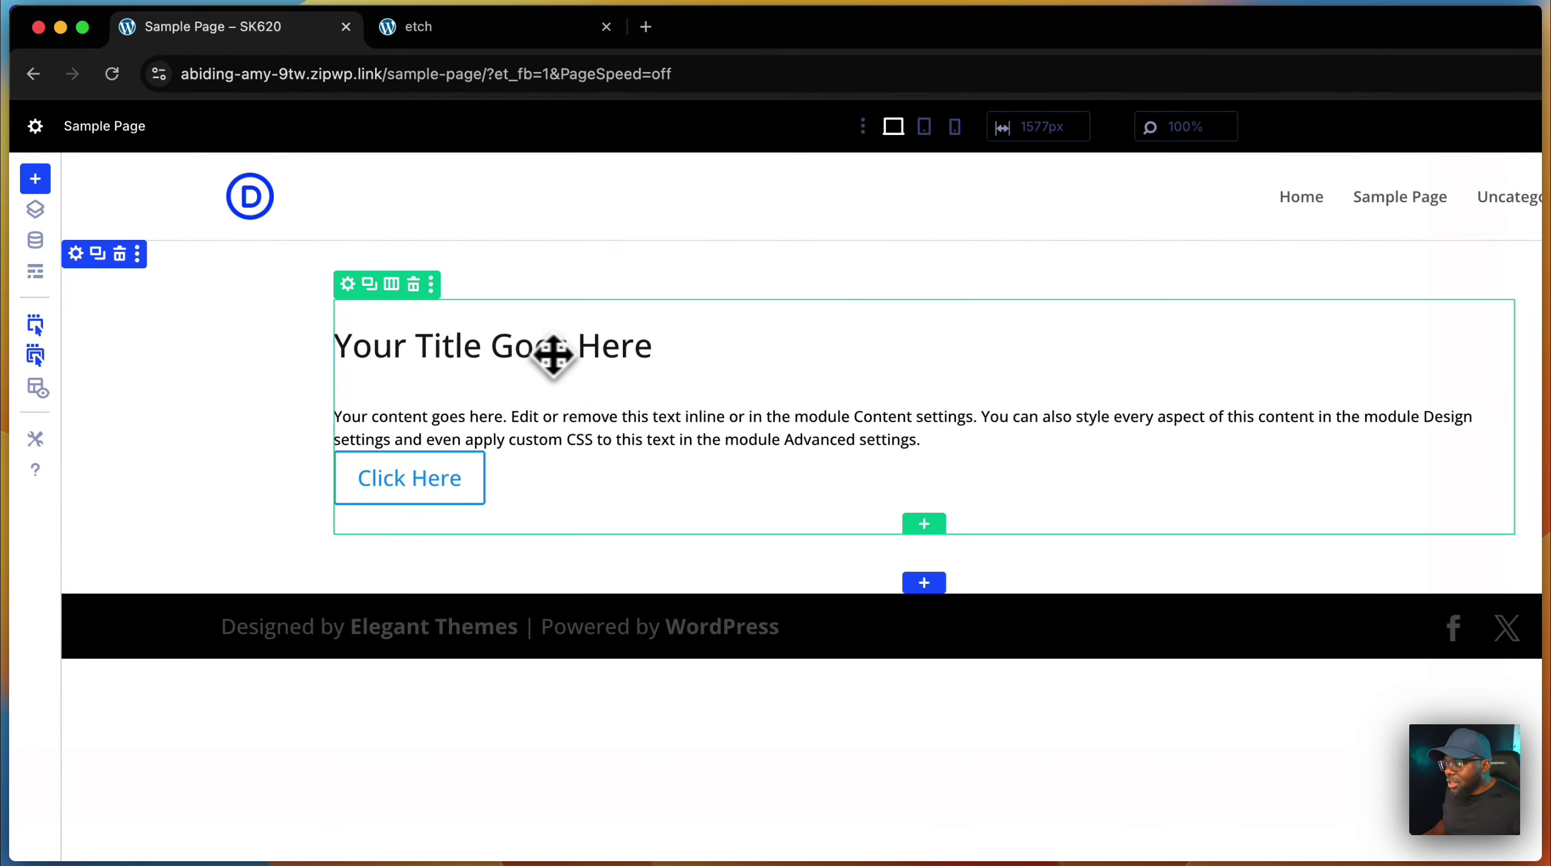
{"action": "left_click", "coordinate": [571, 346]}
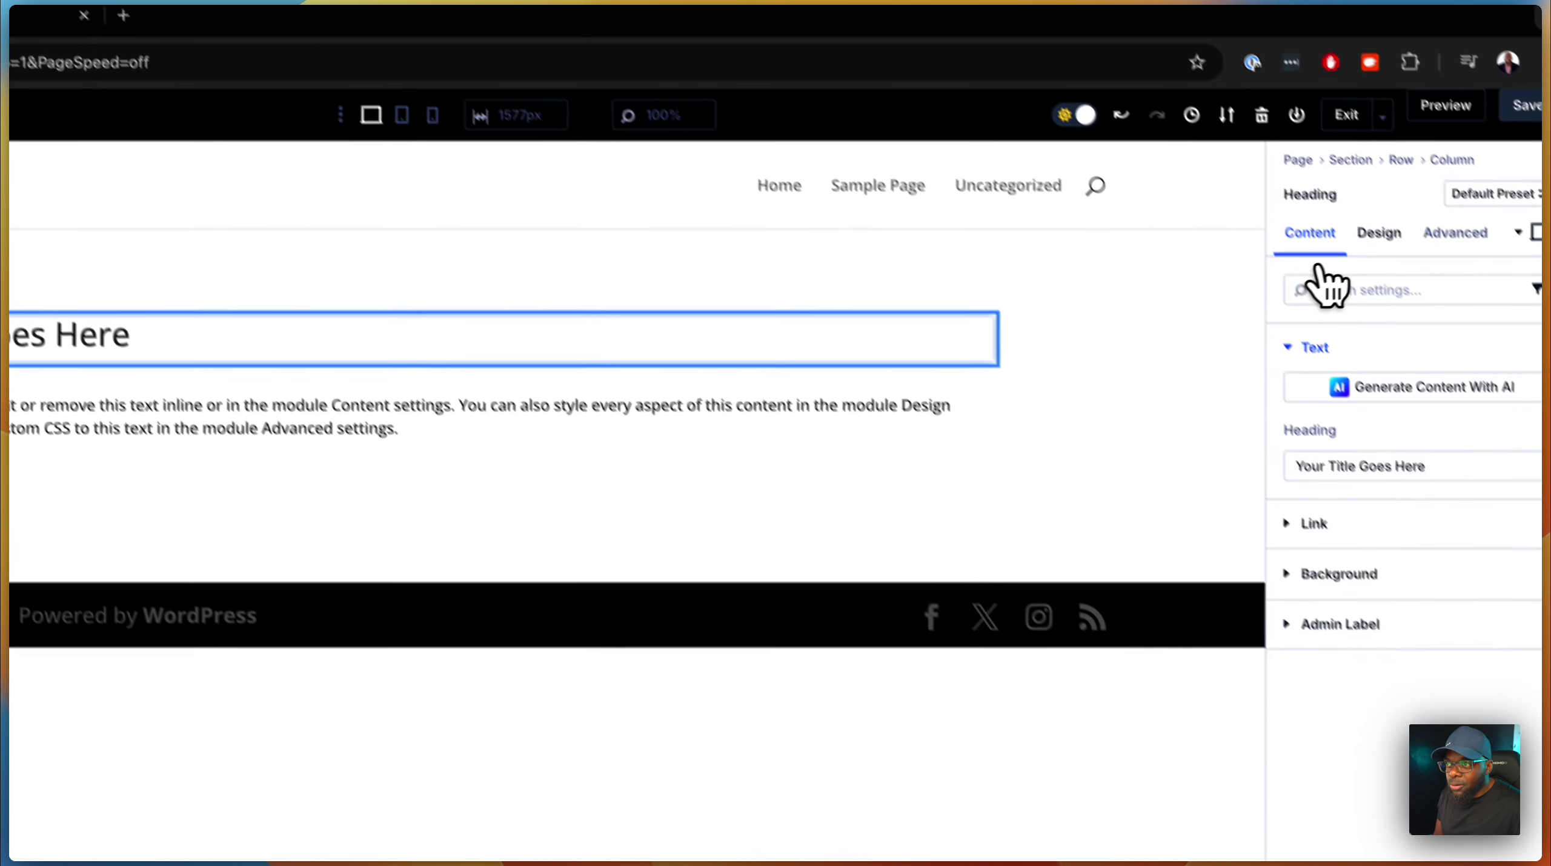
{"action": "left_click", "coordinate": [1351, 211]}
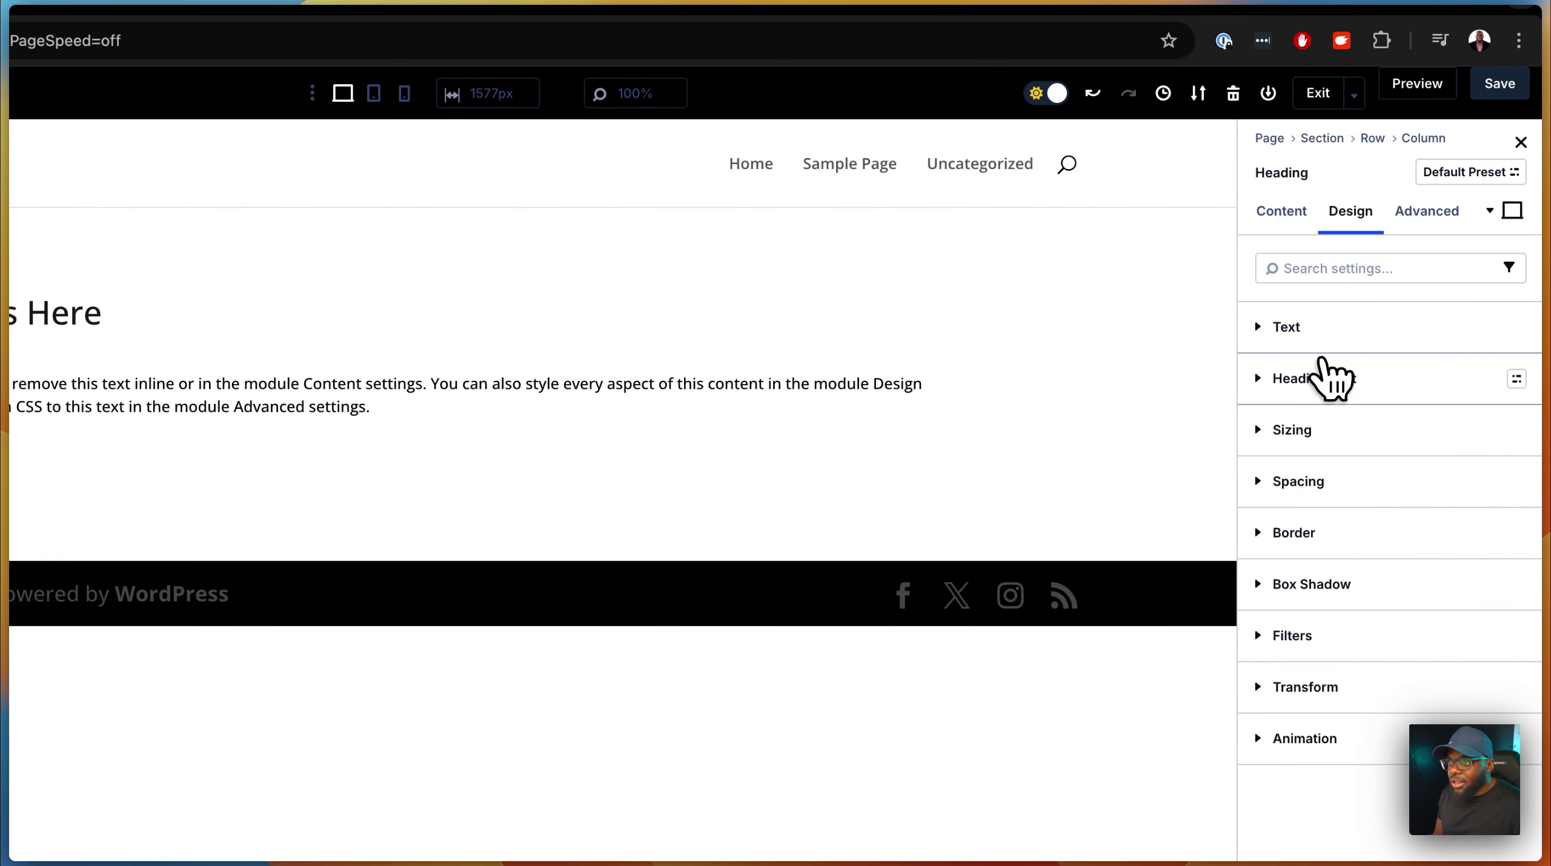
{"action": "left_click", "coordinate": [1327, 376]}
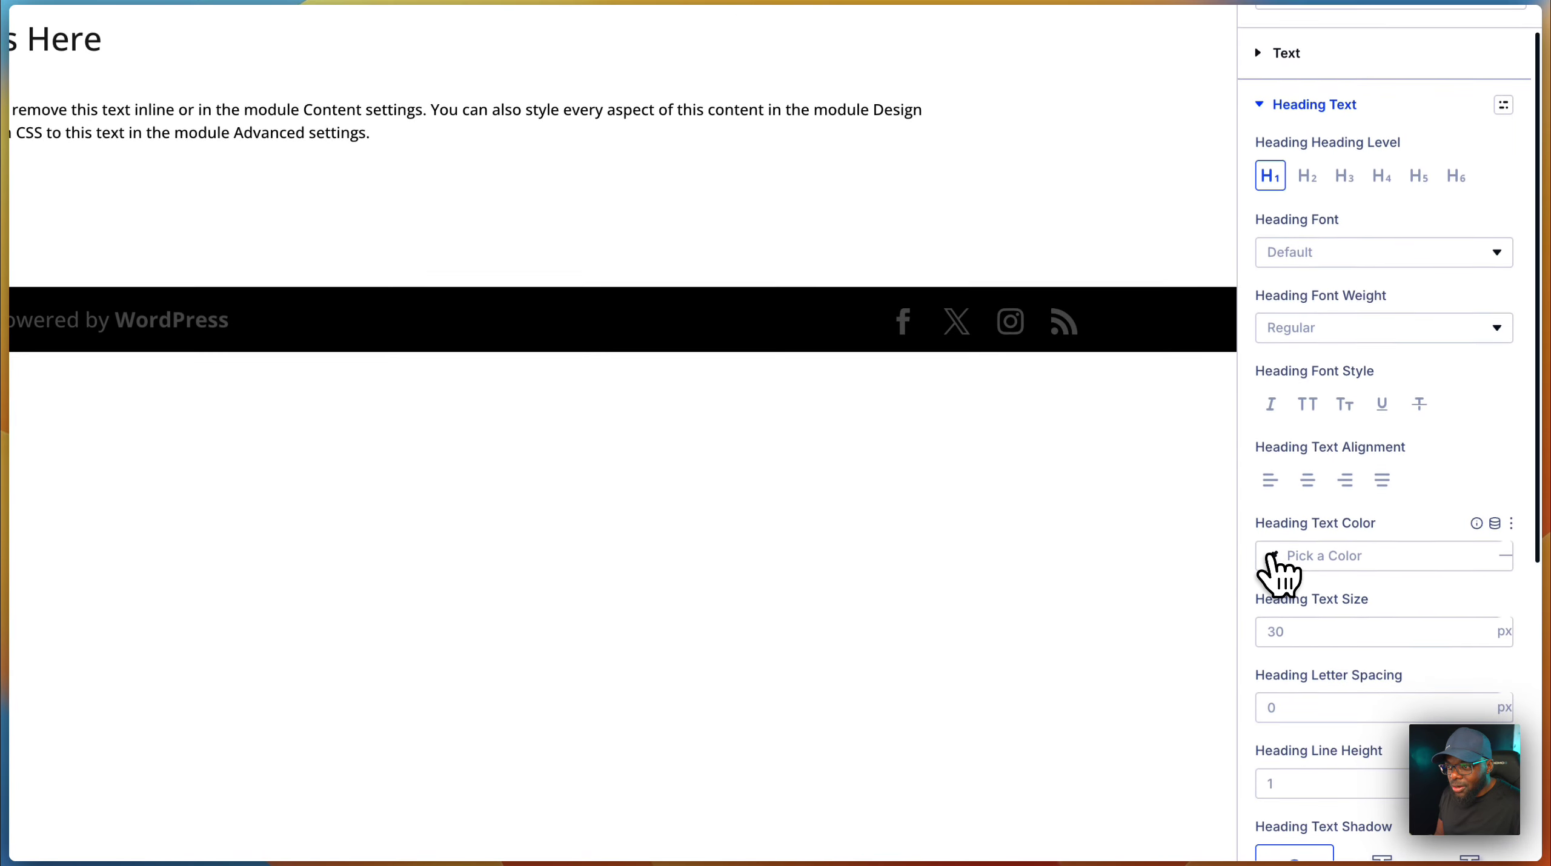
{"action": "left_click", "coordinate": [1274, 828]}
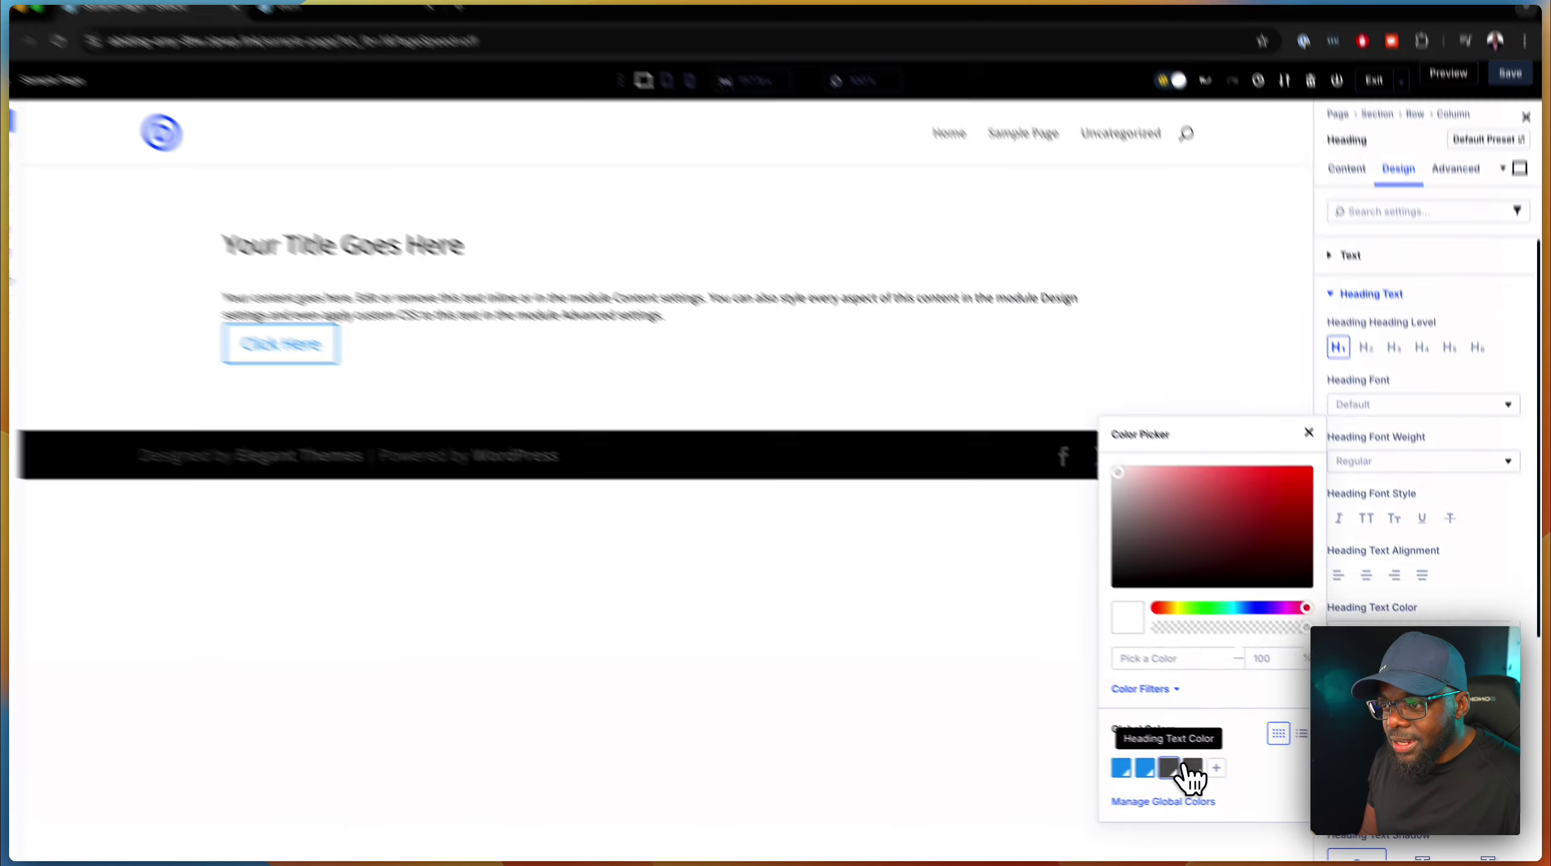
{"action": "left_click", "coordinate": [1177, 768]}
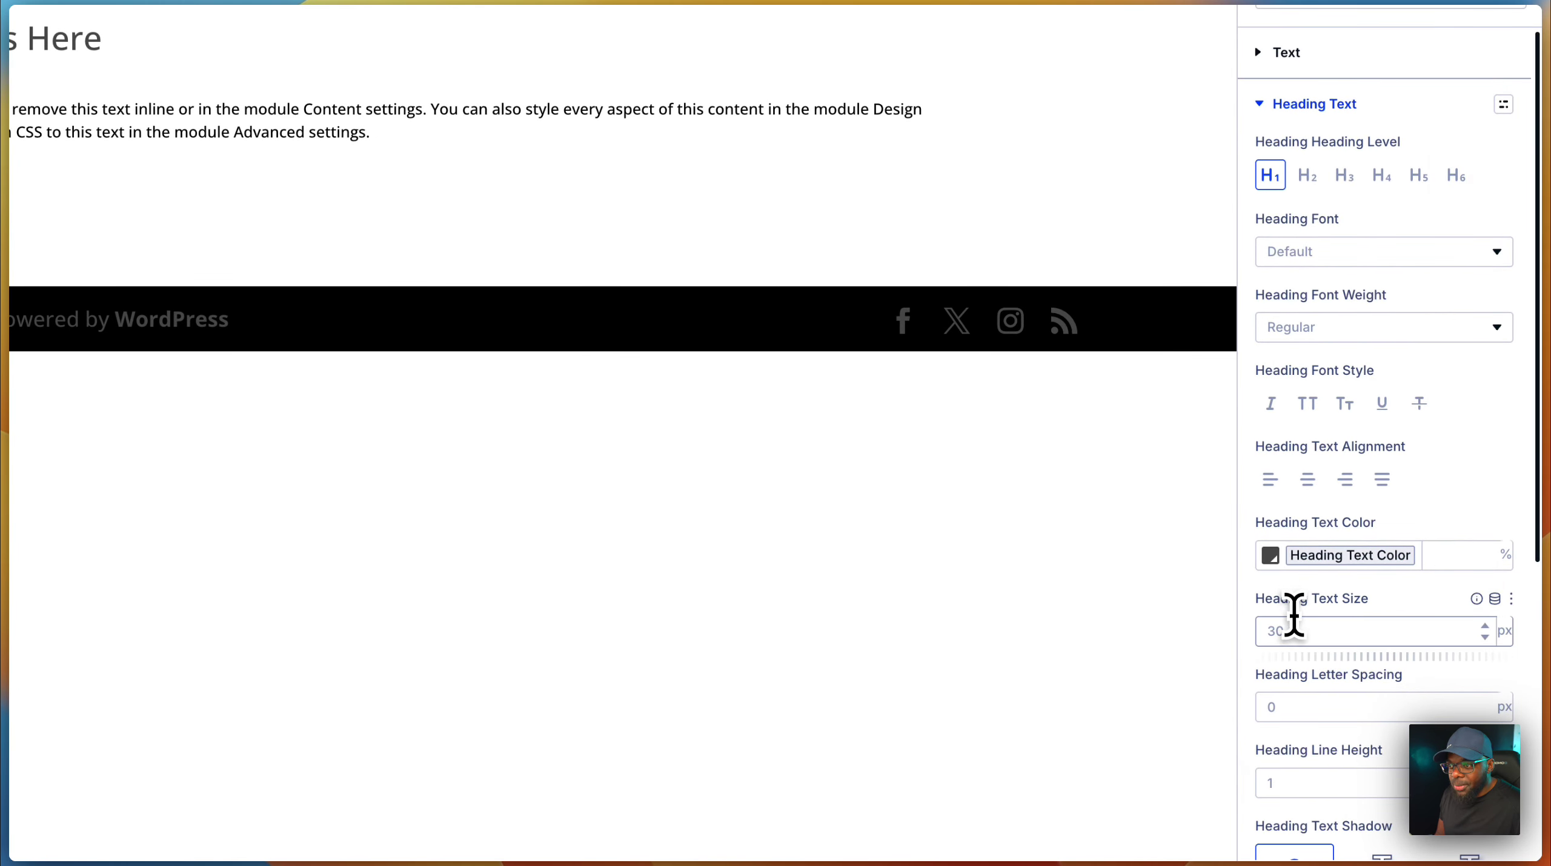
Examine the units available for the heading module's text size.
{"action": "left_click", "coordinate": [1307, 631]}
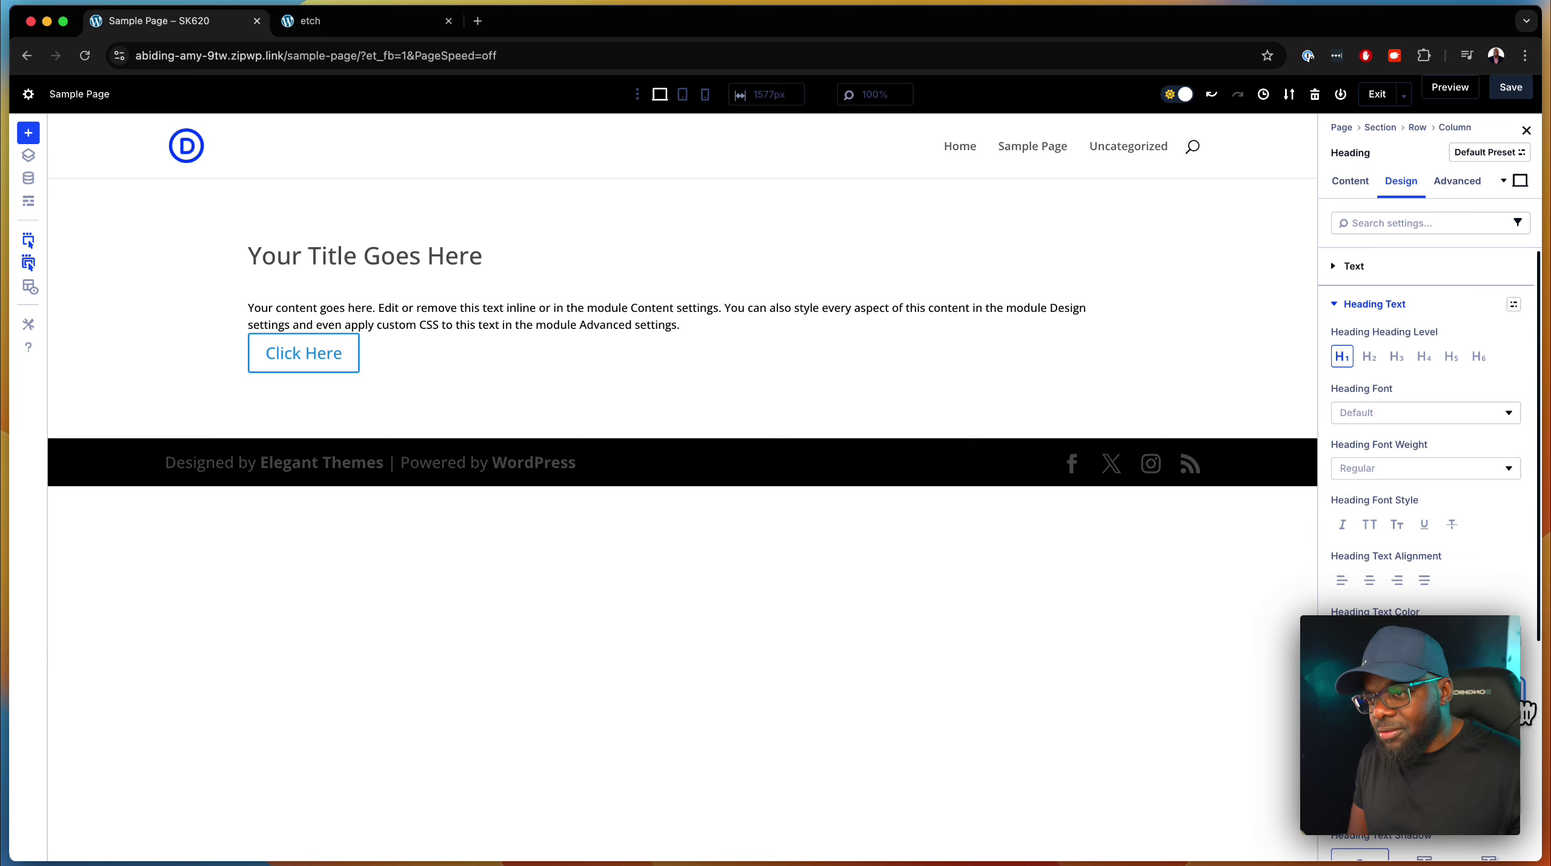
{"action": "left_click", "coordinate": [1514, 693]}
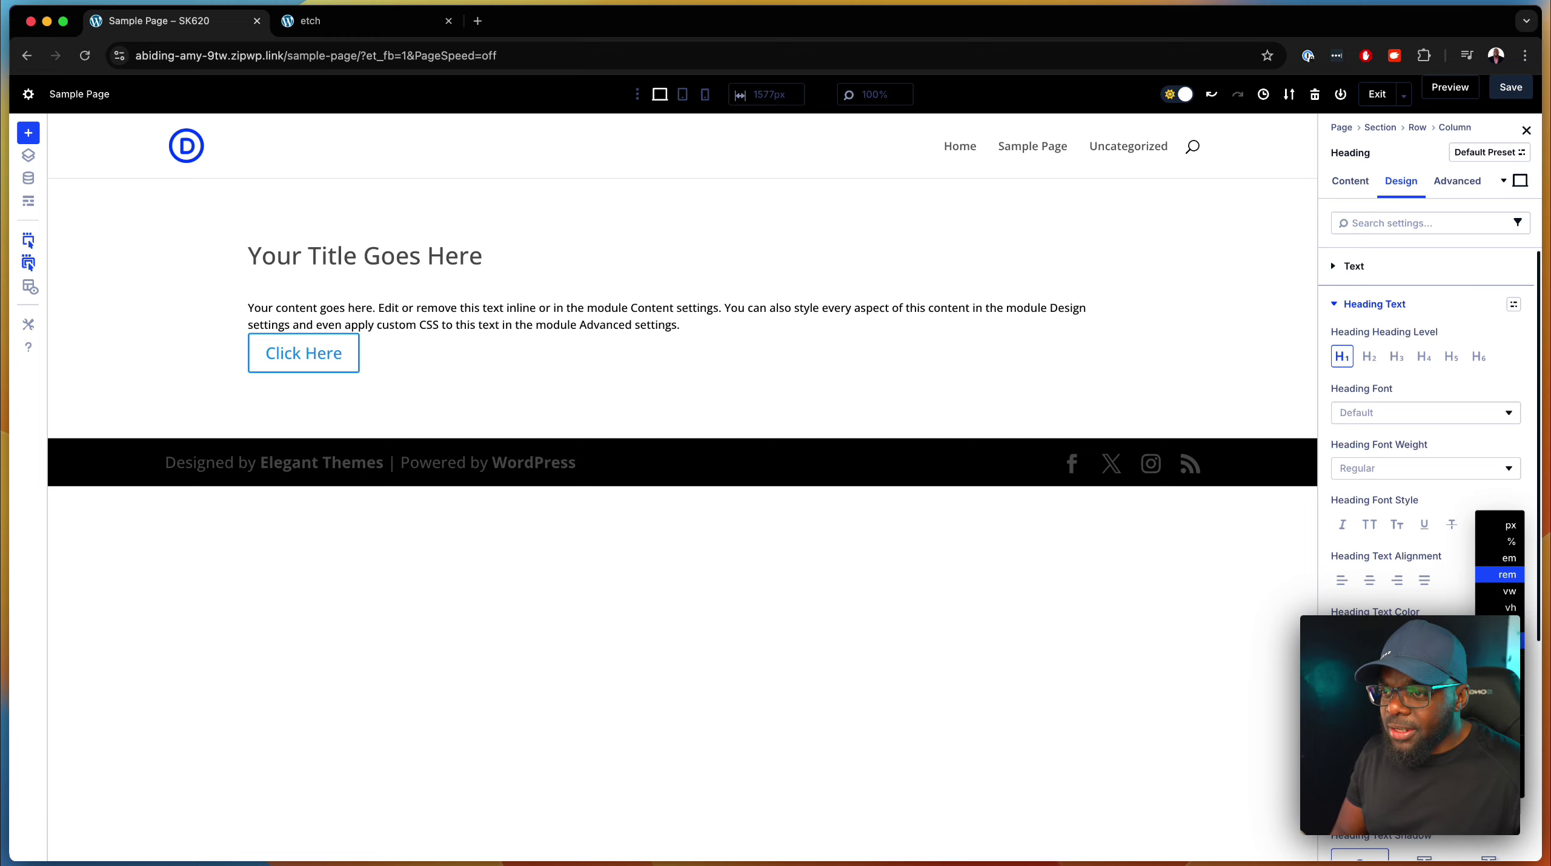
{"action": "left_click", "coordinate": [1449, 665]}
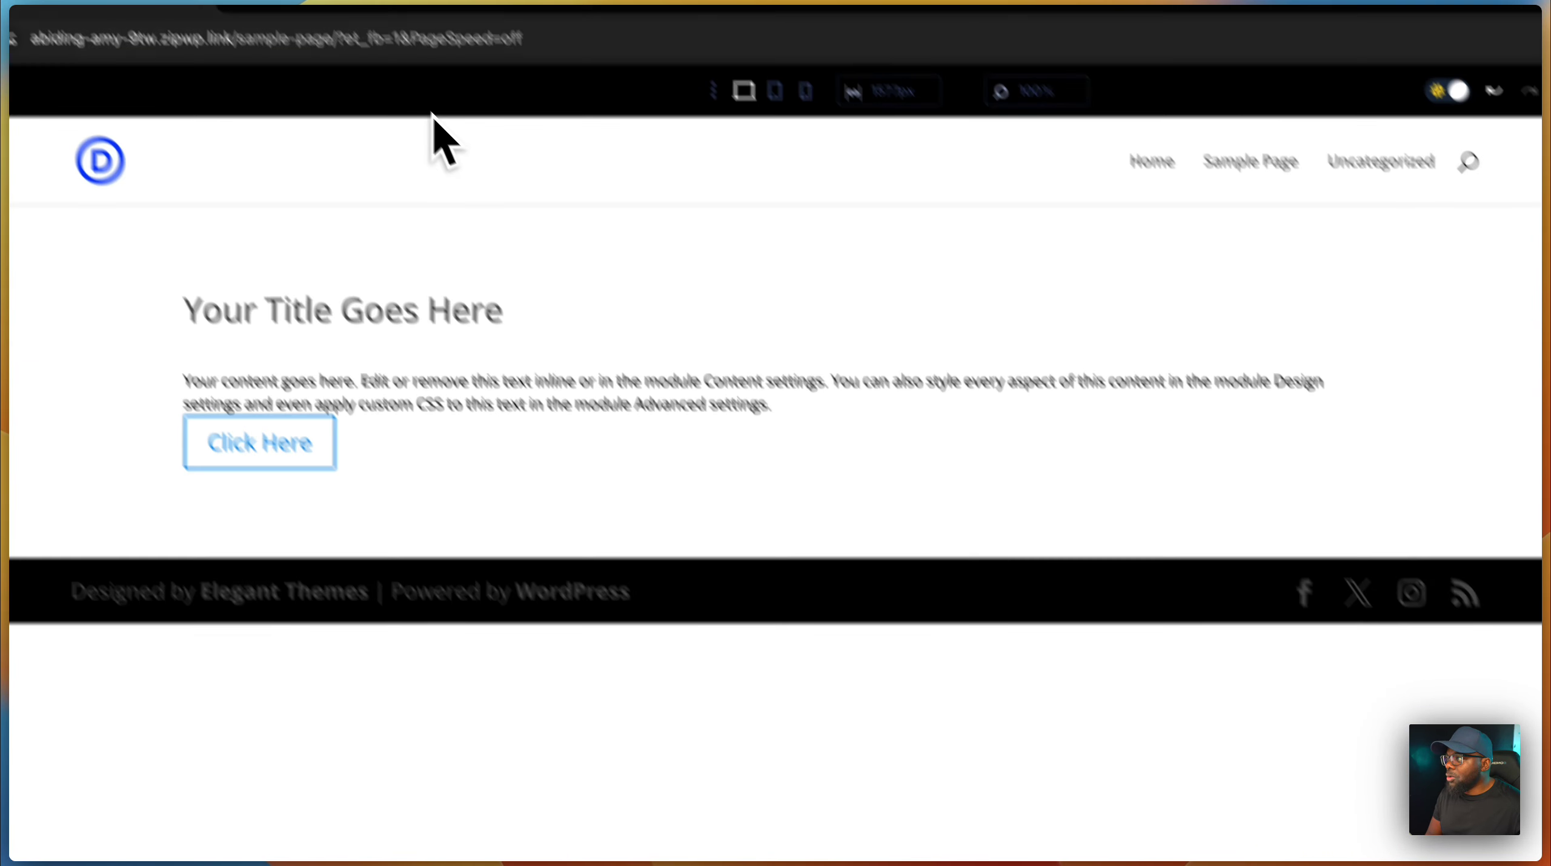
Switch back to the Etch page and add the class selector .heading-2 to the h2 heading.
{"action": "left_click", "coordinate": [392, 46]}
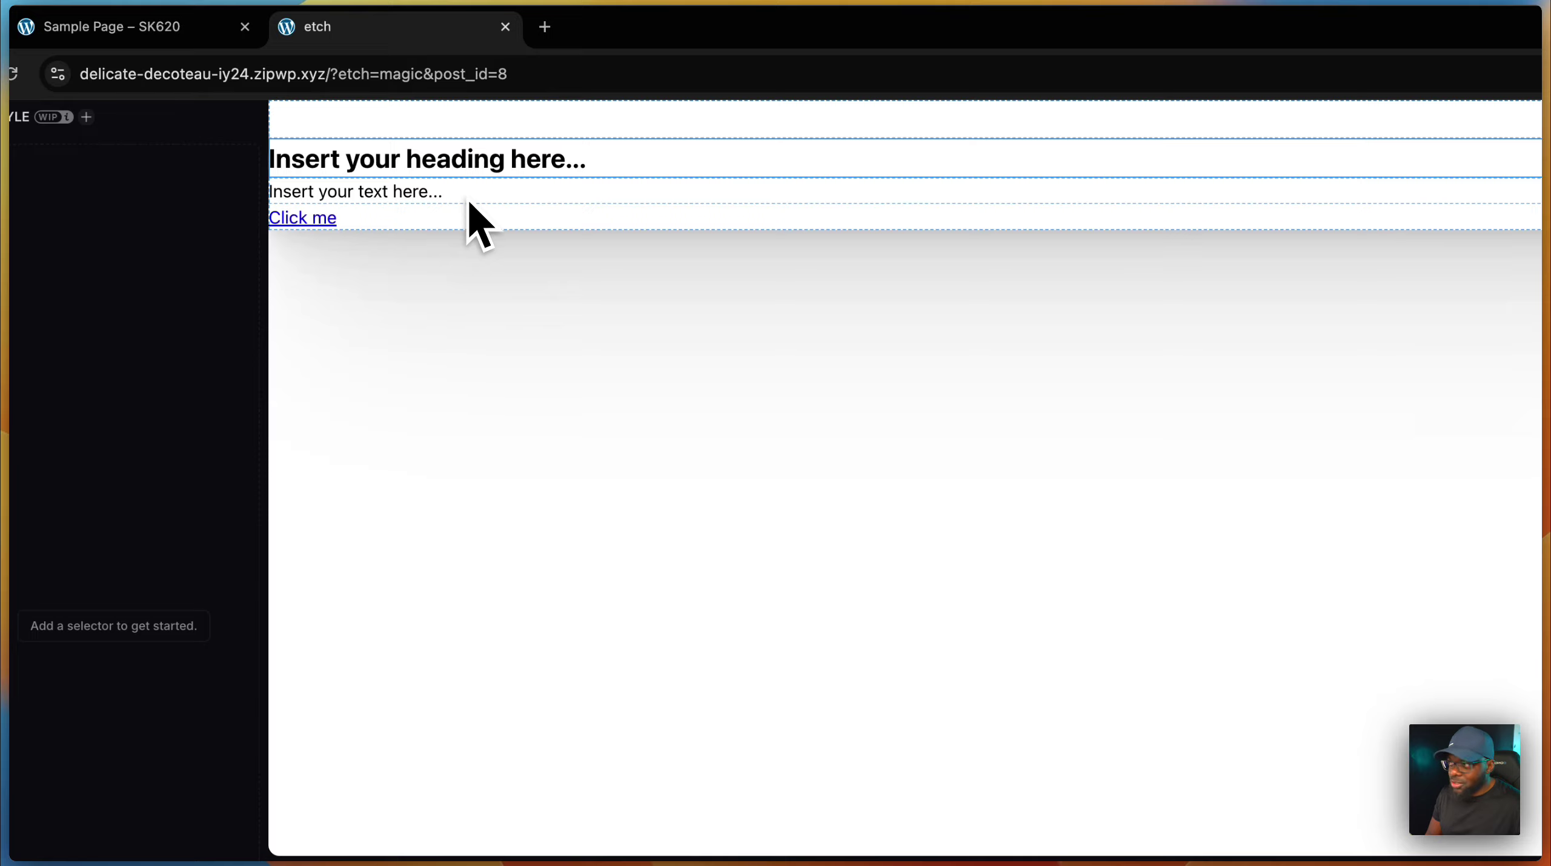
{"action": "left_click", "coordinate": [604, 159]}
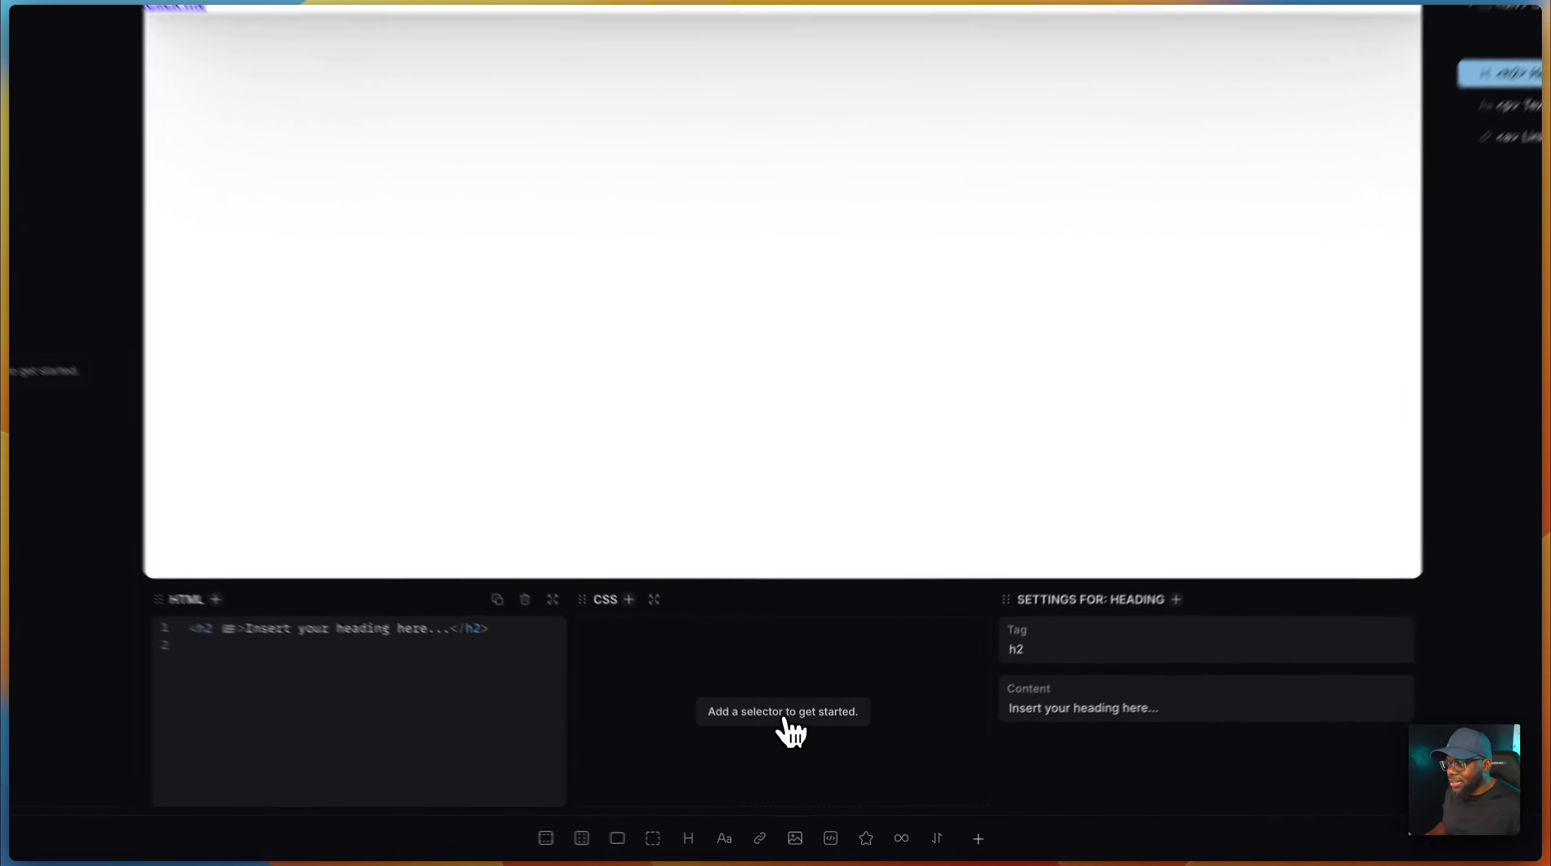
{"action": "left_click", "coordinate": [796, 749]}
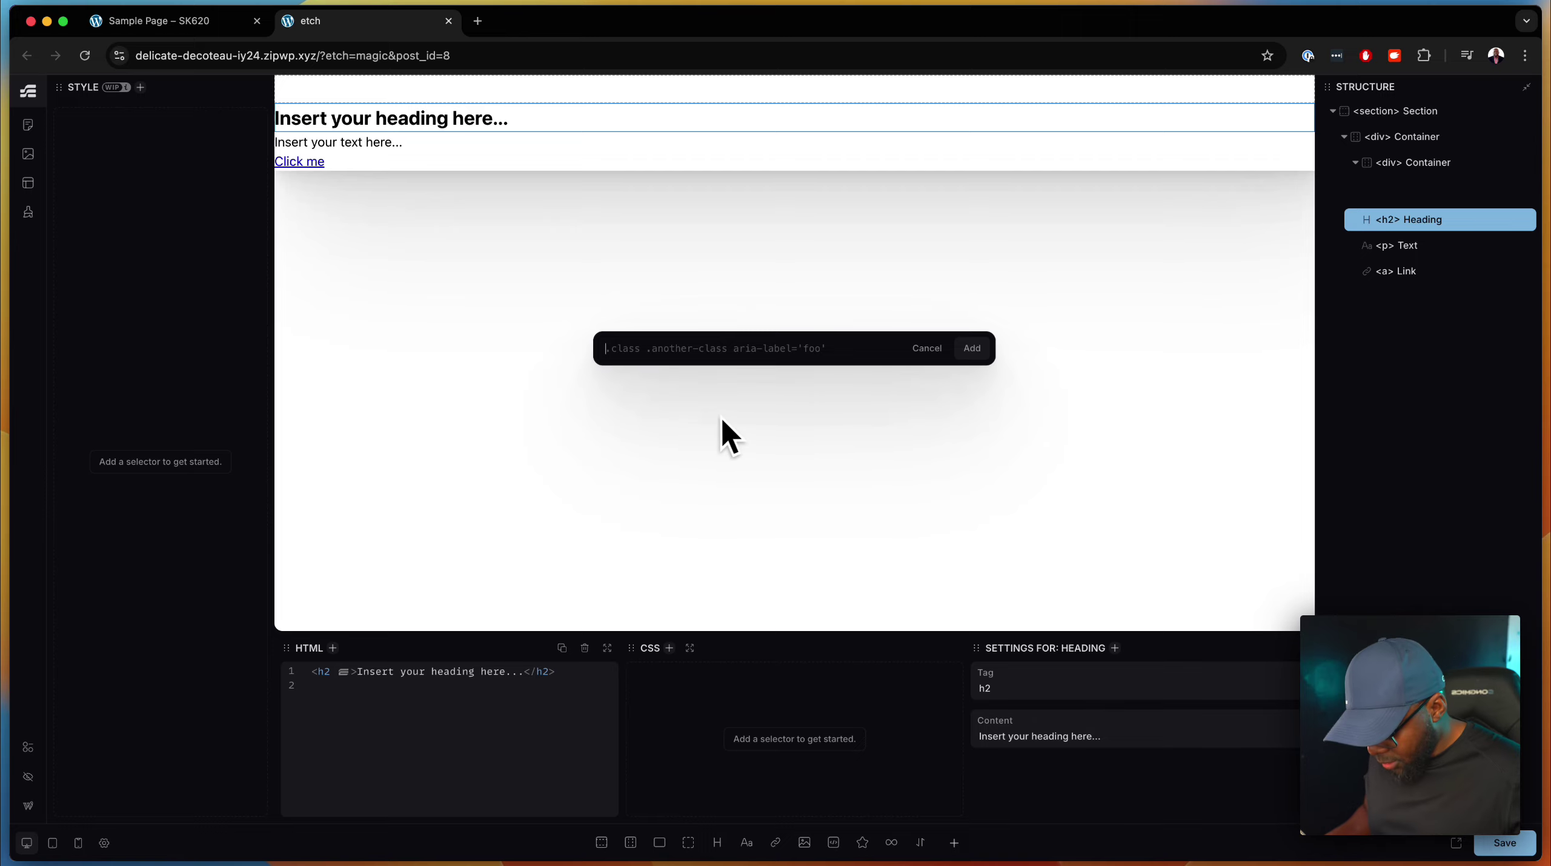
{"action": "type", "text": ".heading"}
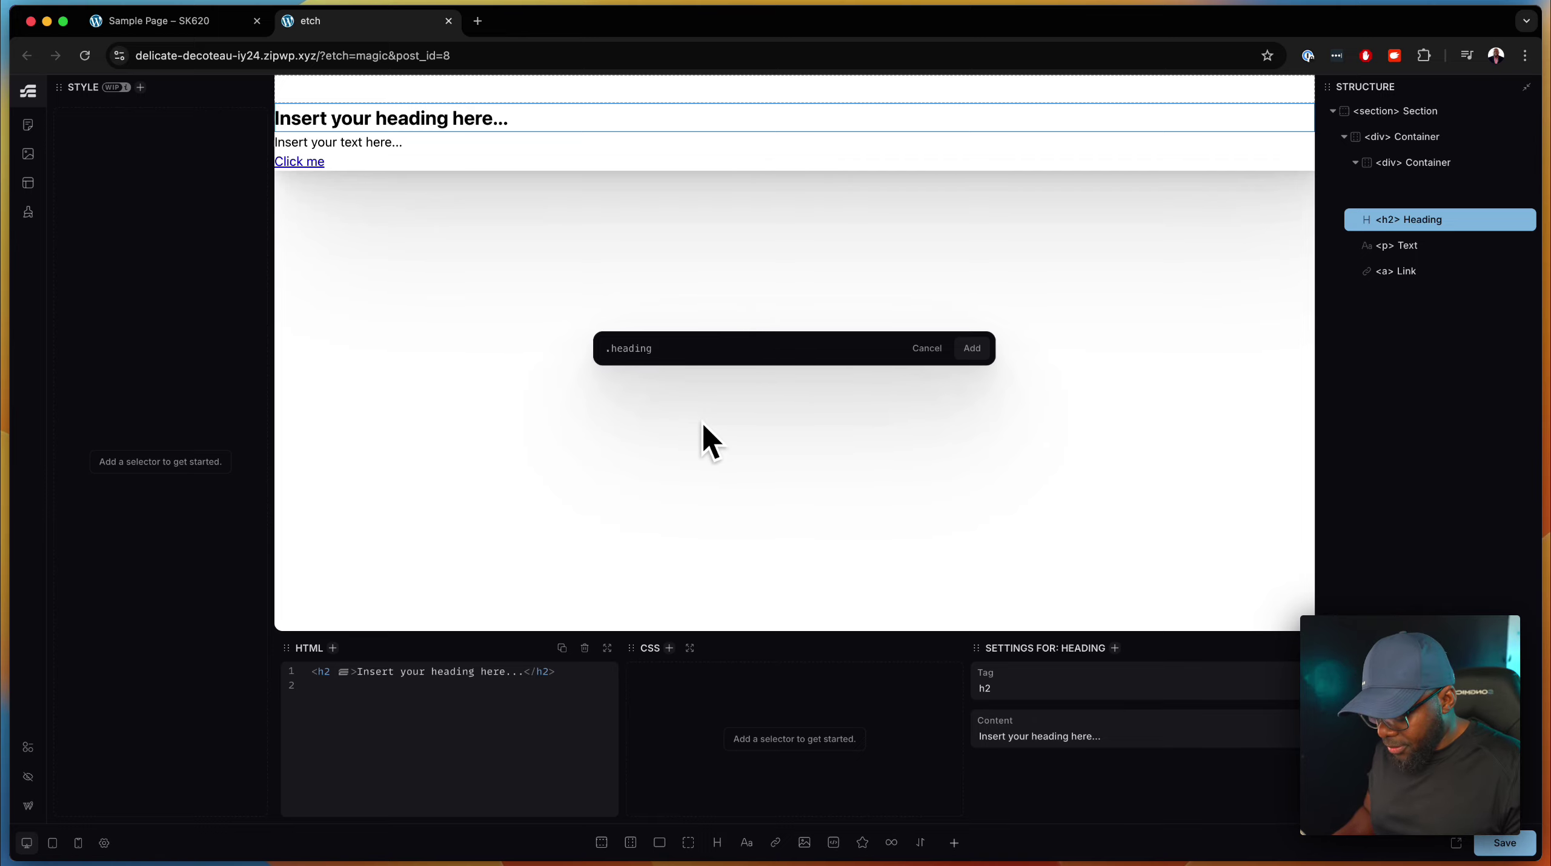
{"action": "type", "text": "-2"}
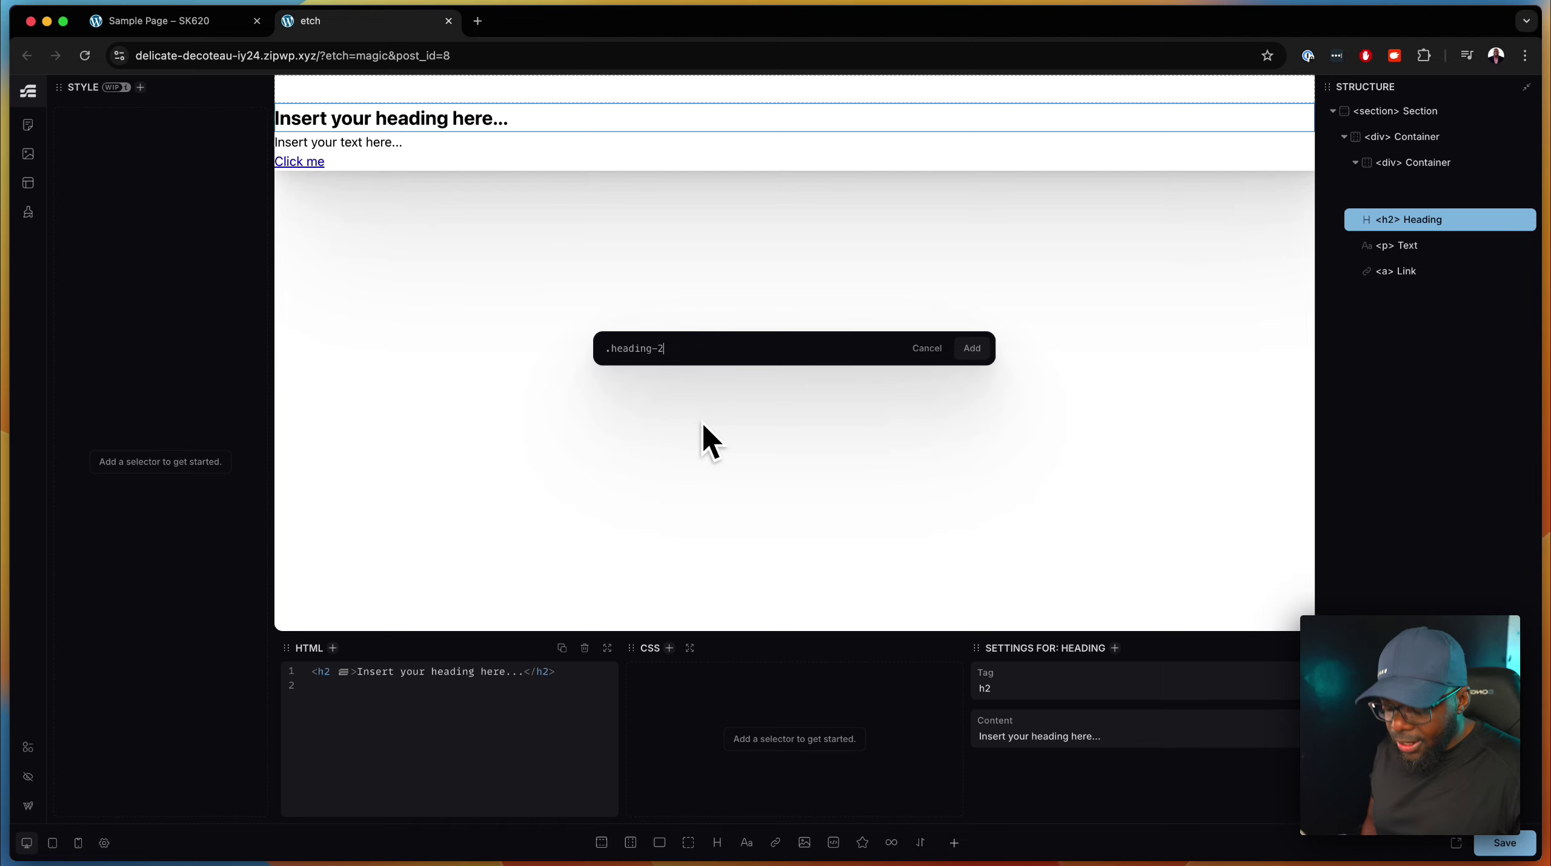
{"action": "key", "text": "Return"}
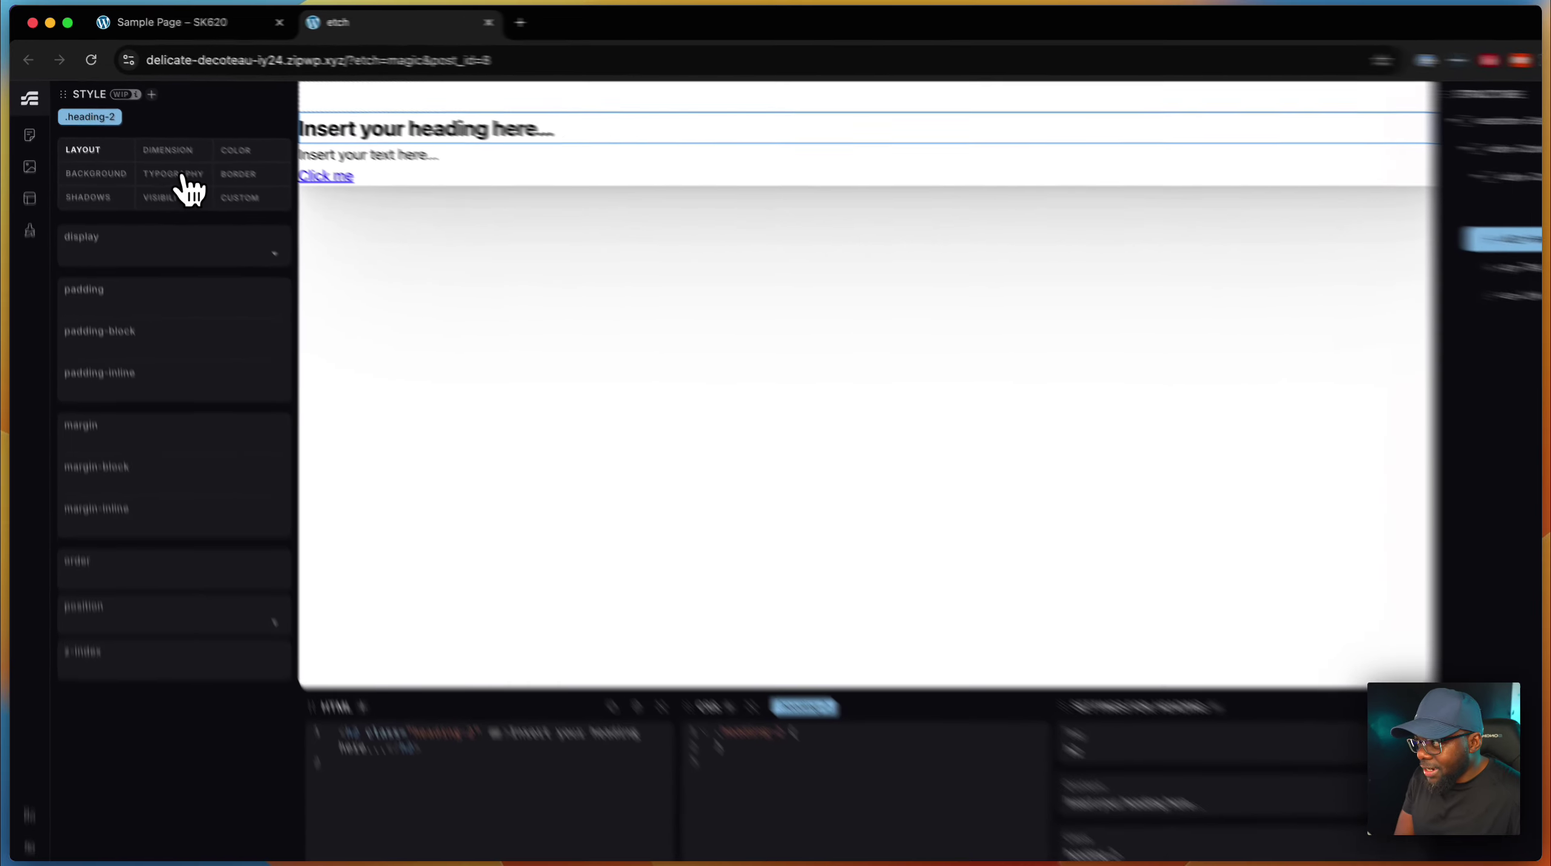
Set the font size of the .heading-2 class to 50px in its typography styles.
{"action": "left_click", "coordinate": [169, 161]}
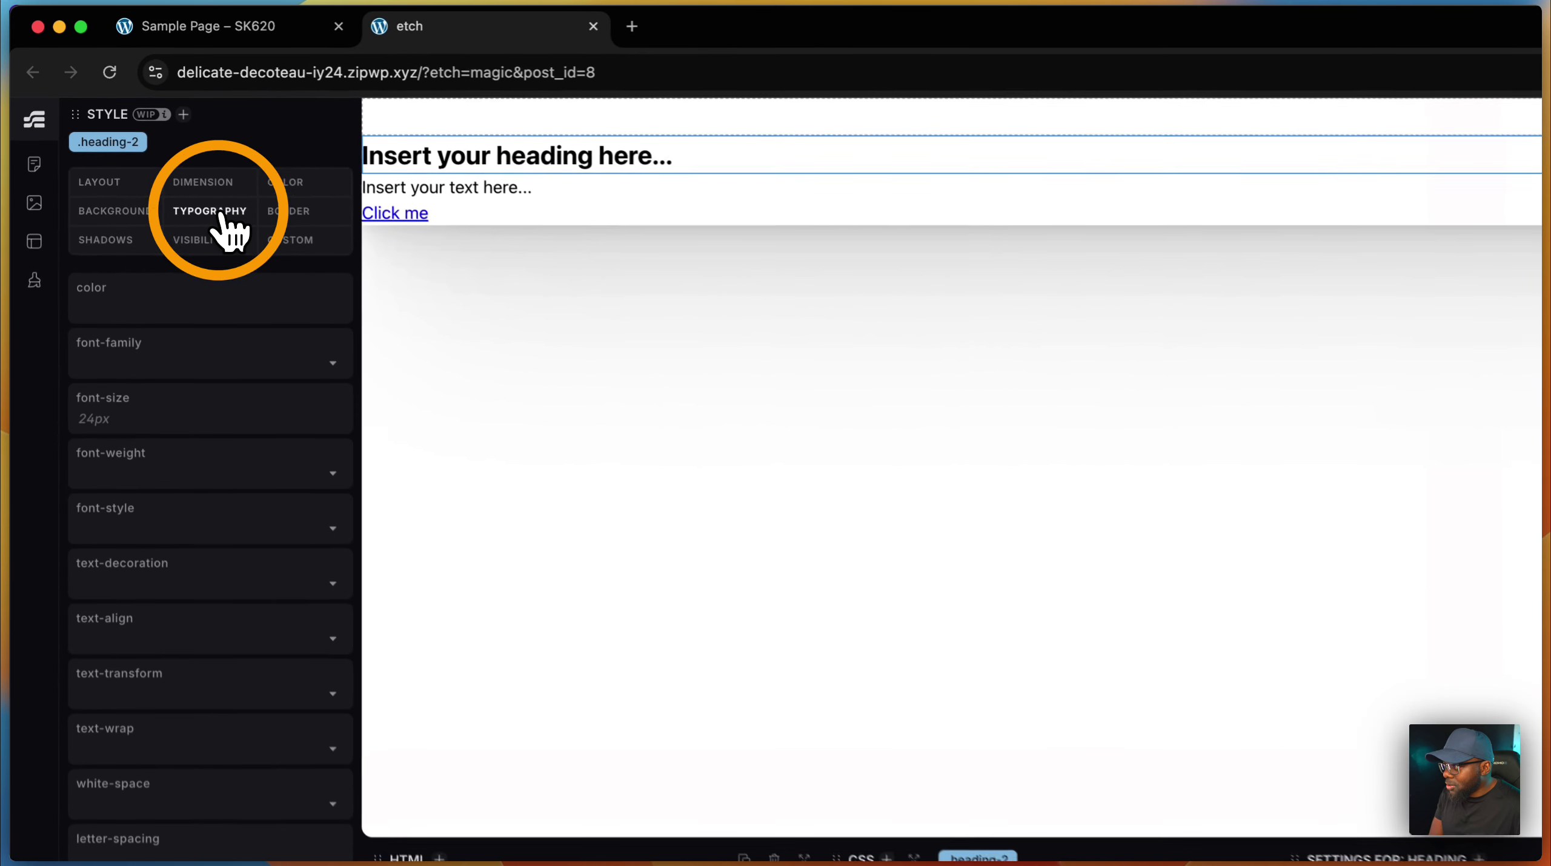
{"action": "left_click", "coordinate": [121, 432]}
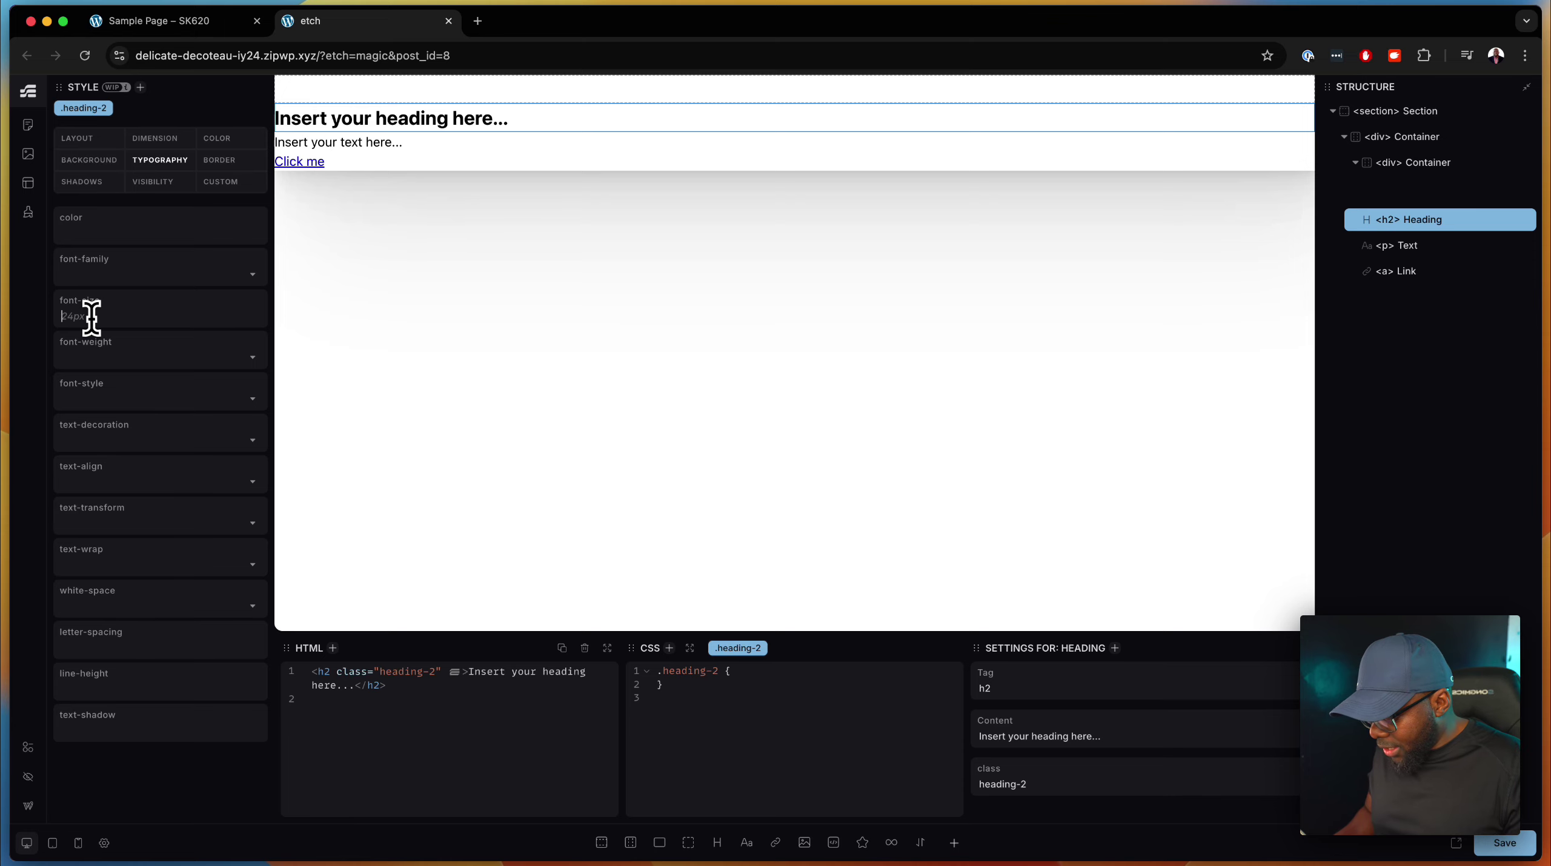
{"action": "type", "text": "50"}
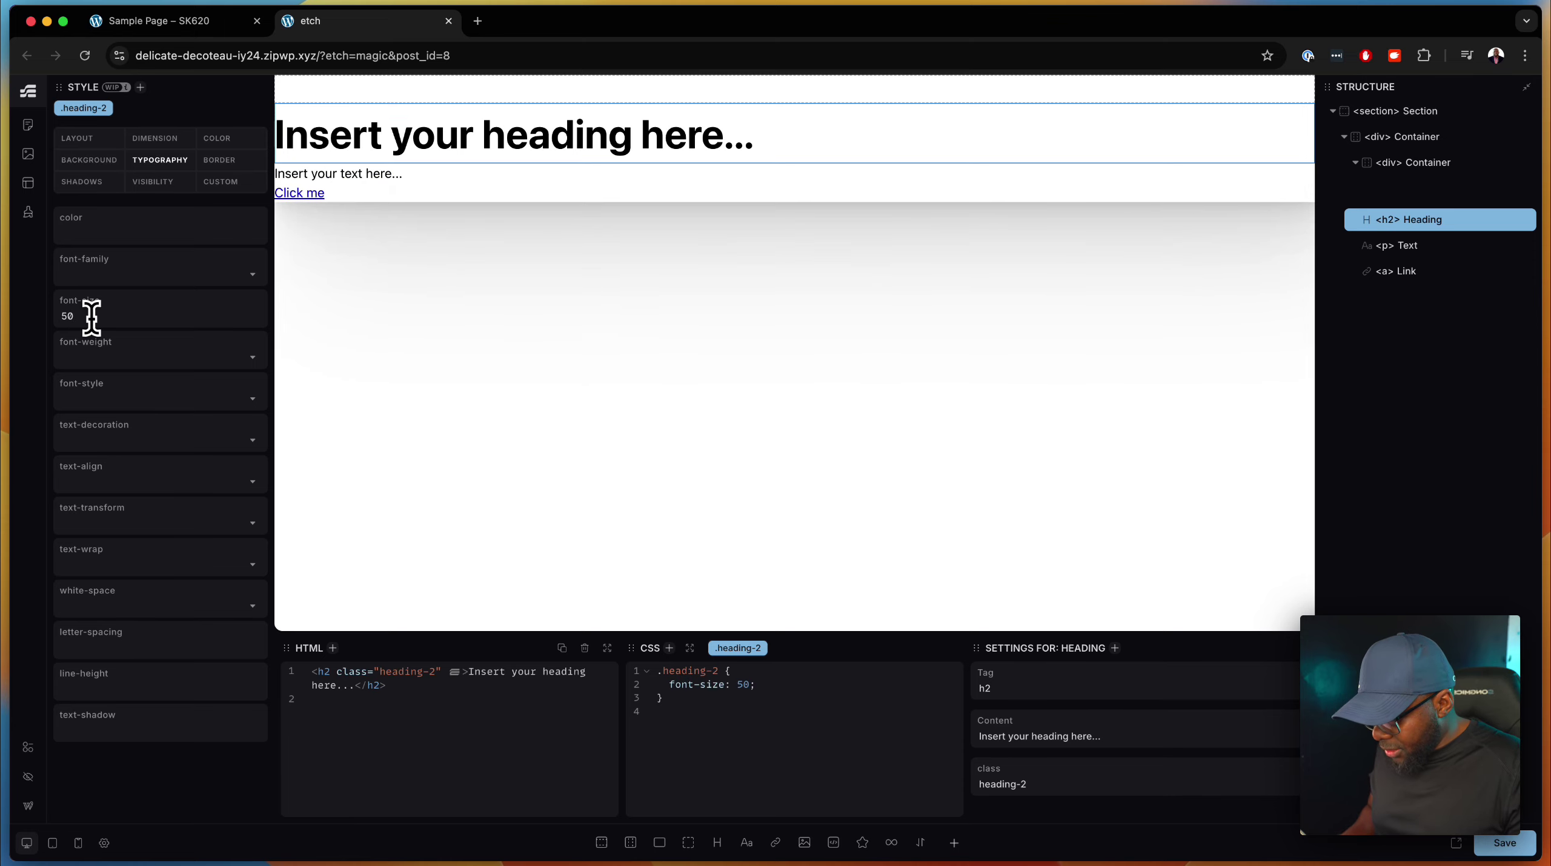
{"action": "type", "text": "pp"}
{"action": "key", "text": "BackSpace"}
{"action": "type", "text": "x"}
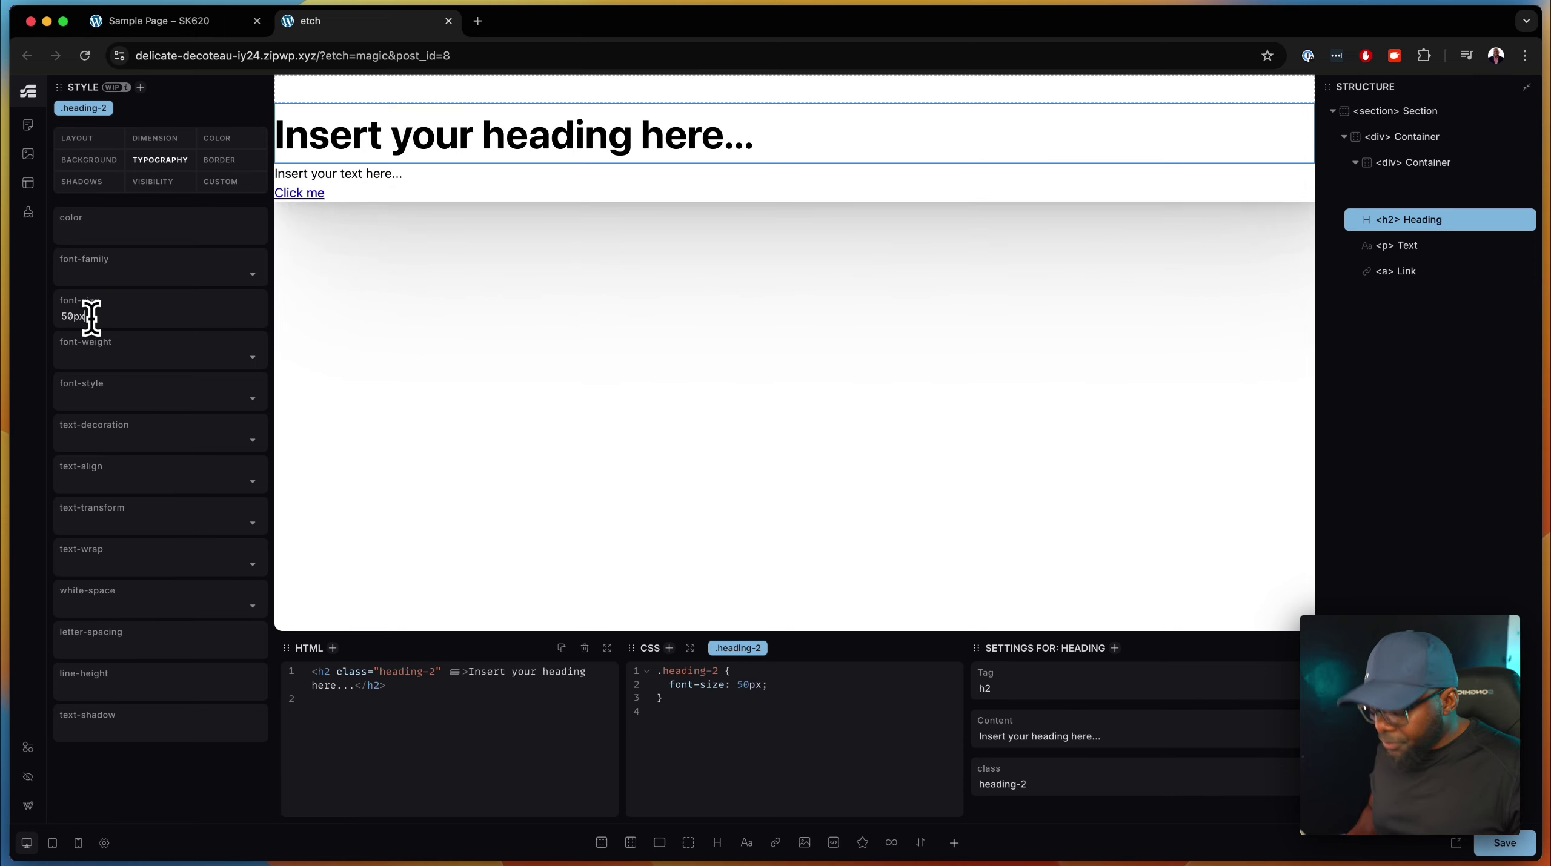
Clear the font-size value of the .heading-2 class.
{"action": "key", "text": "BackSpace"}
{"action": "key", "text": "BackSpace"}
{"action": "key", "text": "BackSpace"}
{"action": "key", "text": "BackSpace"}
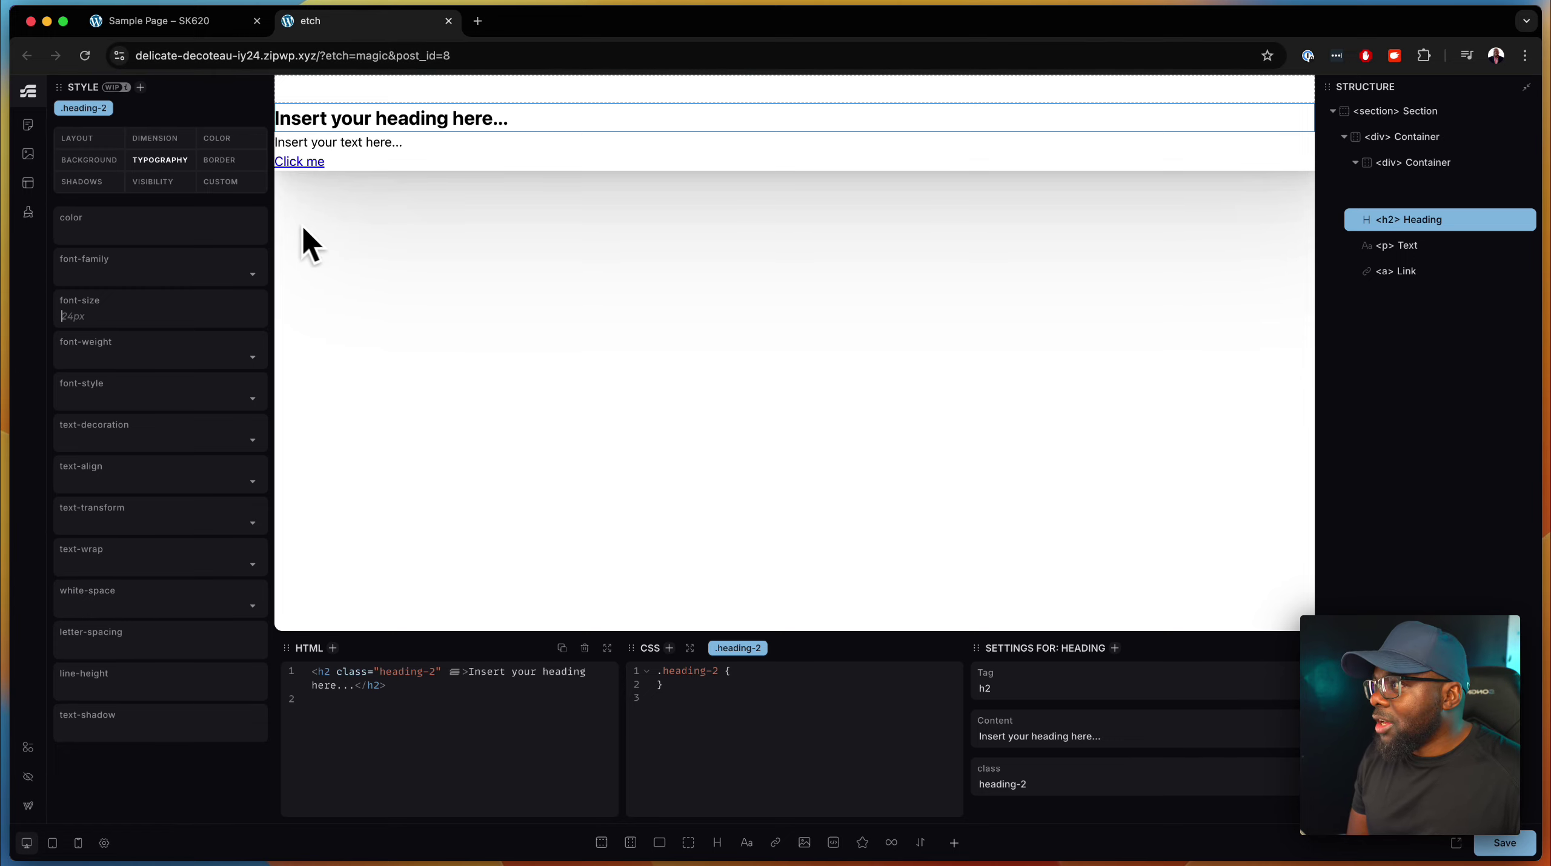
Switch to the Divi page and set the text module's text size to clamp(1.56rem, calc(0.8vw + 1.4rem), 1.95rem).
{"action": "left_click", "coordinate": [206, 25]}
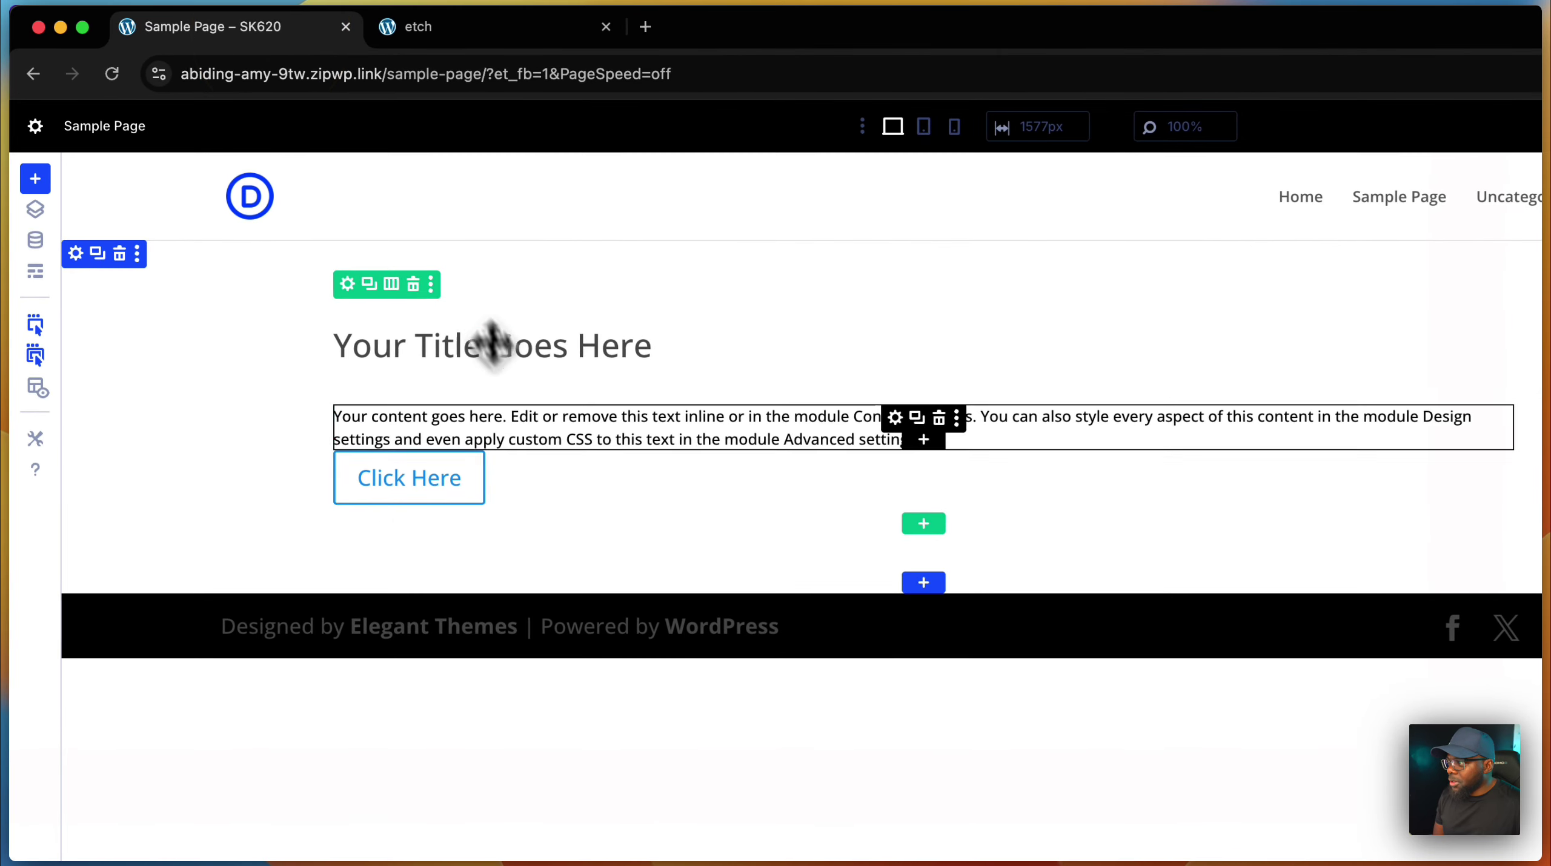
{"action": "left_click", "coordinate": [540, 418]}
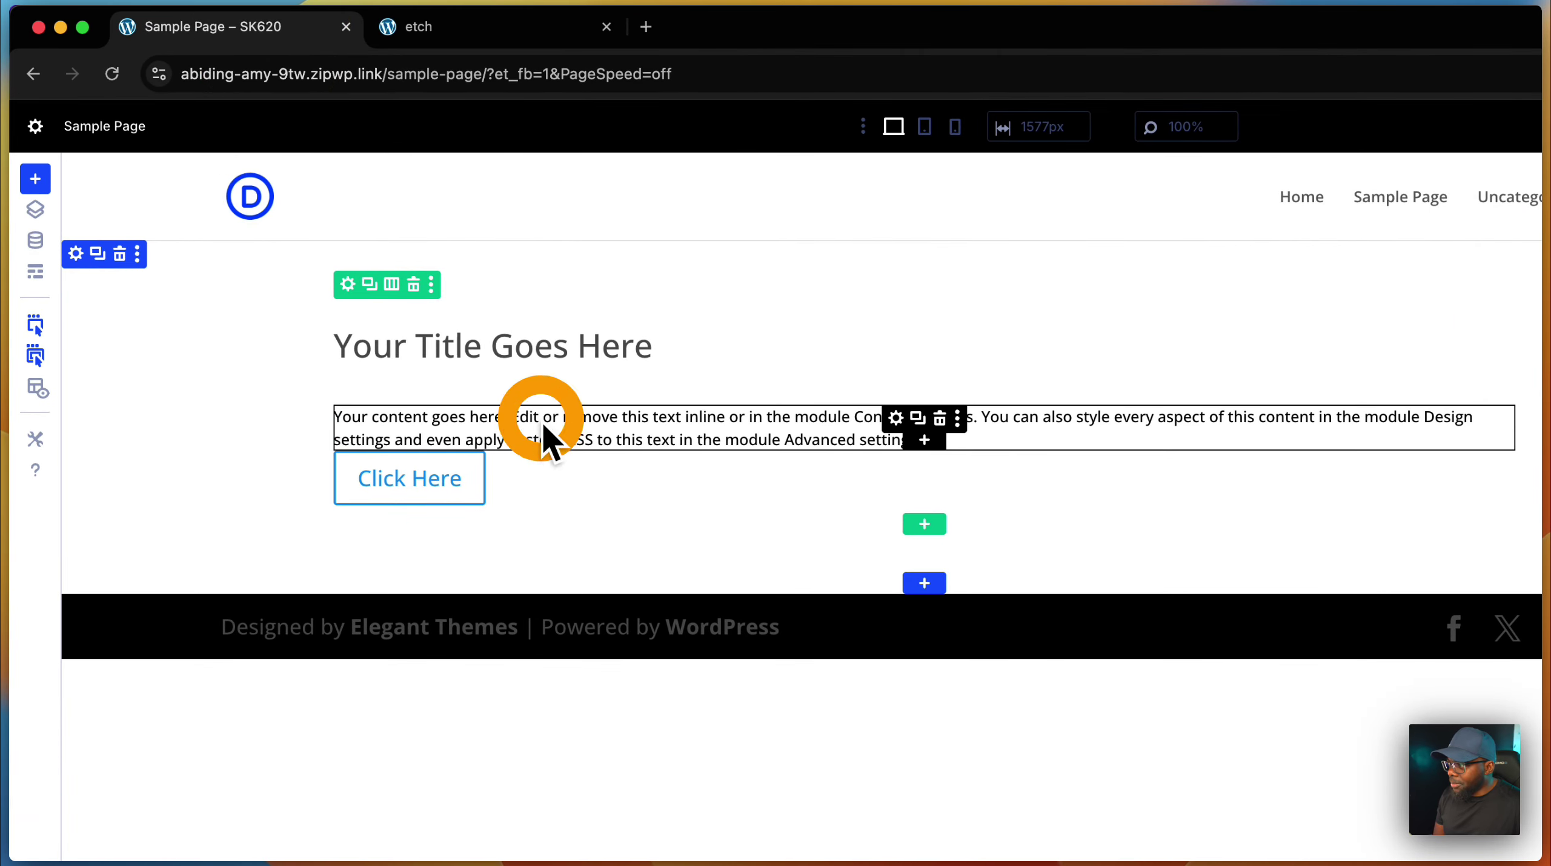
{"action": "left_click", "coordinate": [1416, 244]}
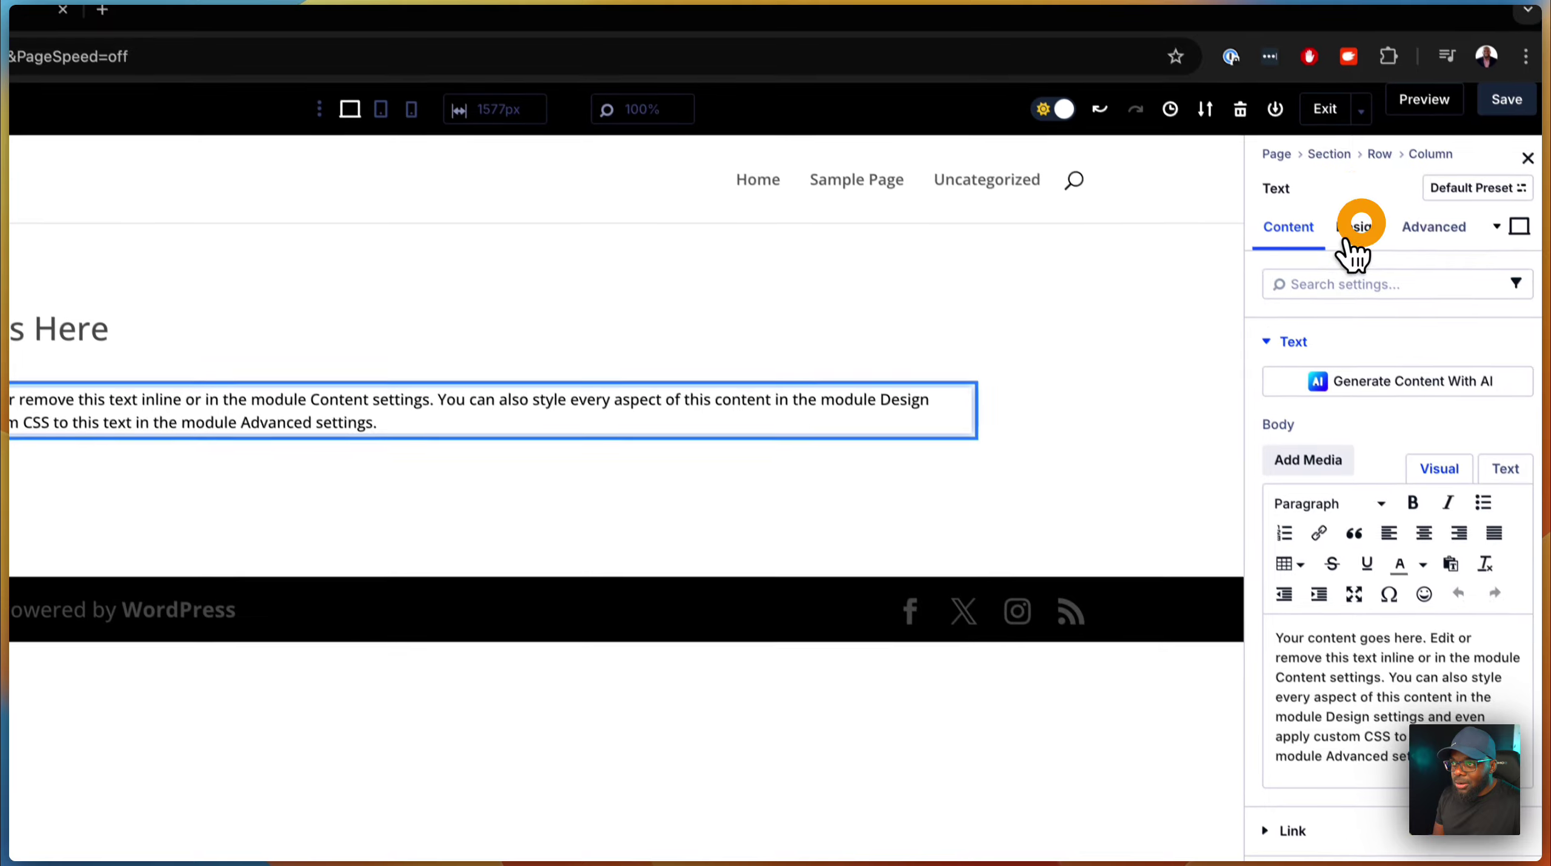
{"action": "left_click", "coordinate": [1387, 364]}
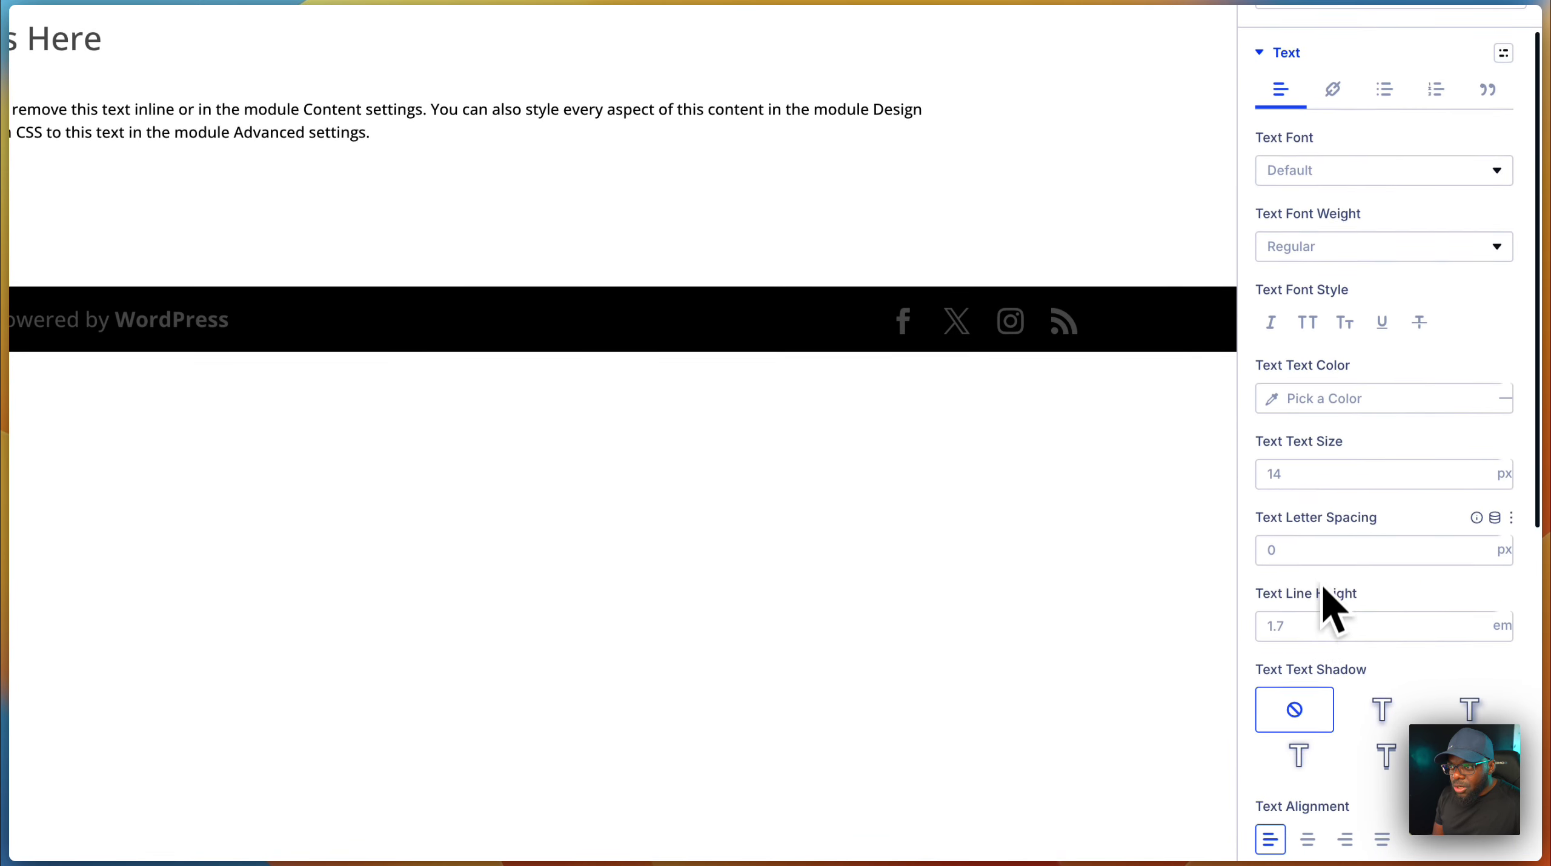
{"action": "left_click", "coordinate": [1344, 470]}
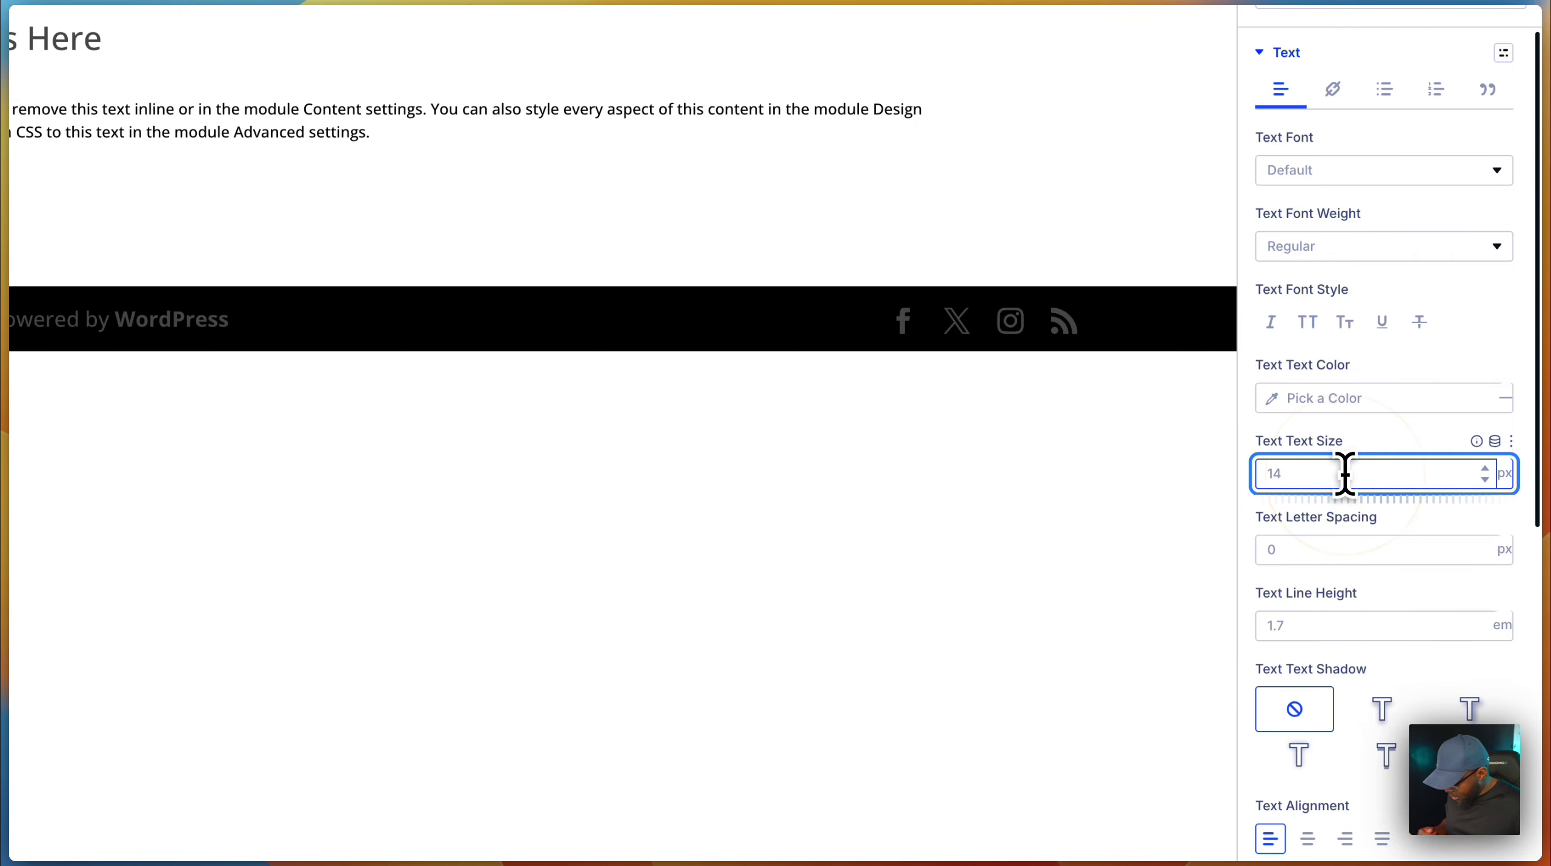
{"action": "type", "text": "clamp(1.56rem, calc(0.8vw + 1.4rem), 1.9rem)"}
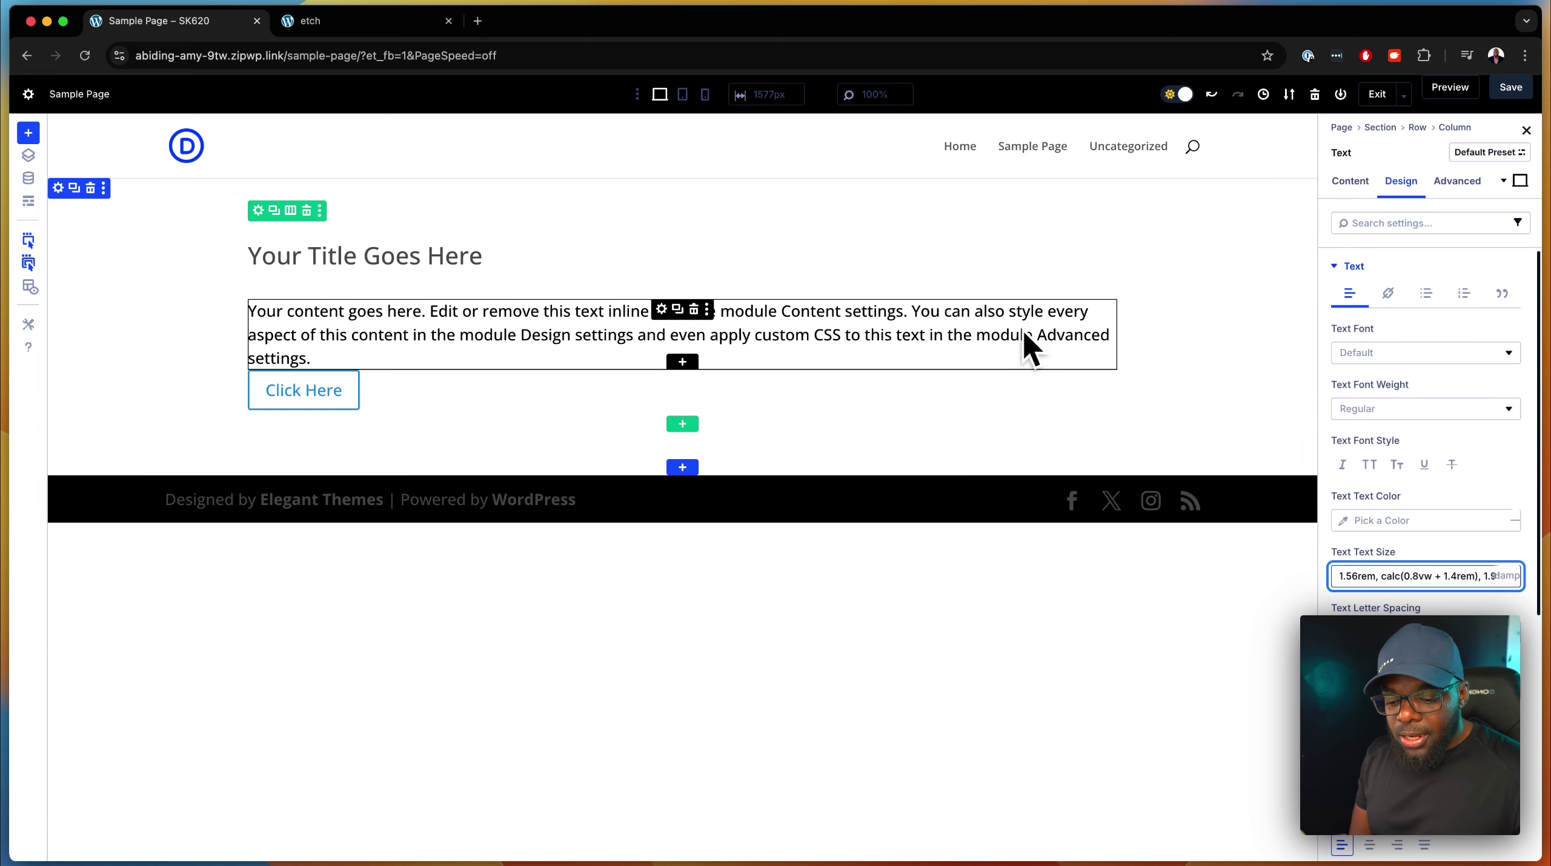
Switch to the Etch page and set the font size of the .heading-2 class to var(--text-m).
{"action": "left_click", "coordinate": [414, 20]}
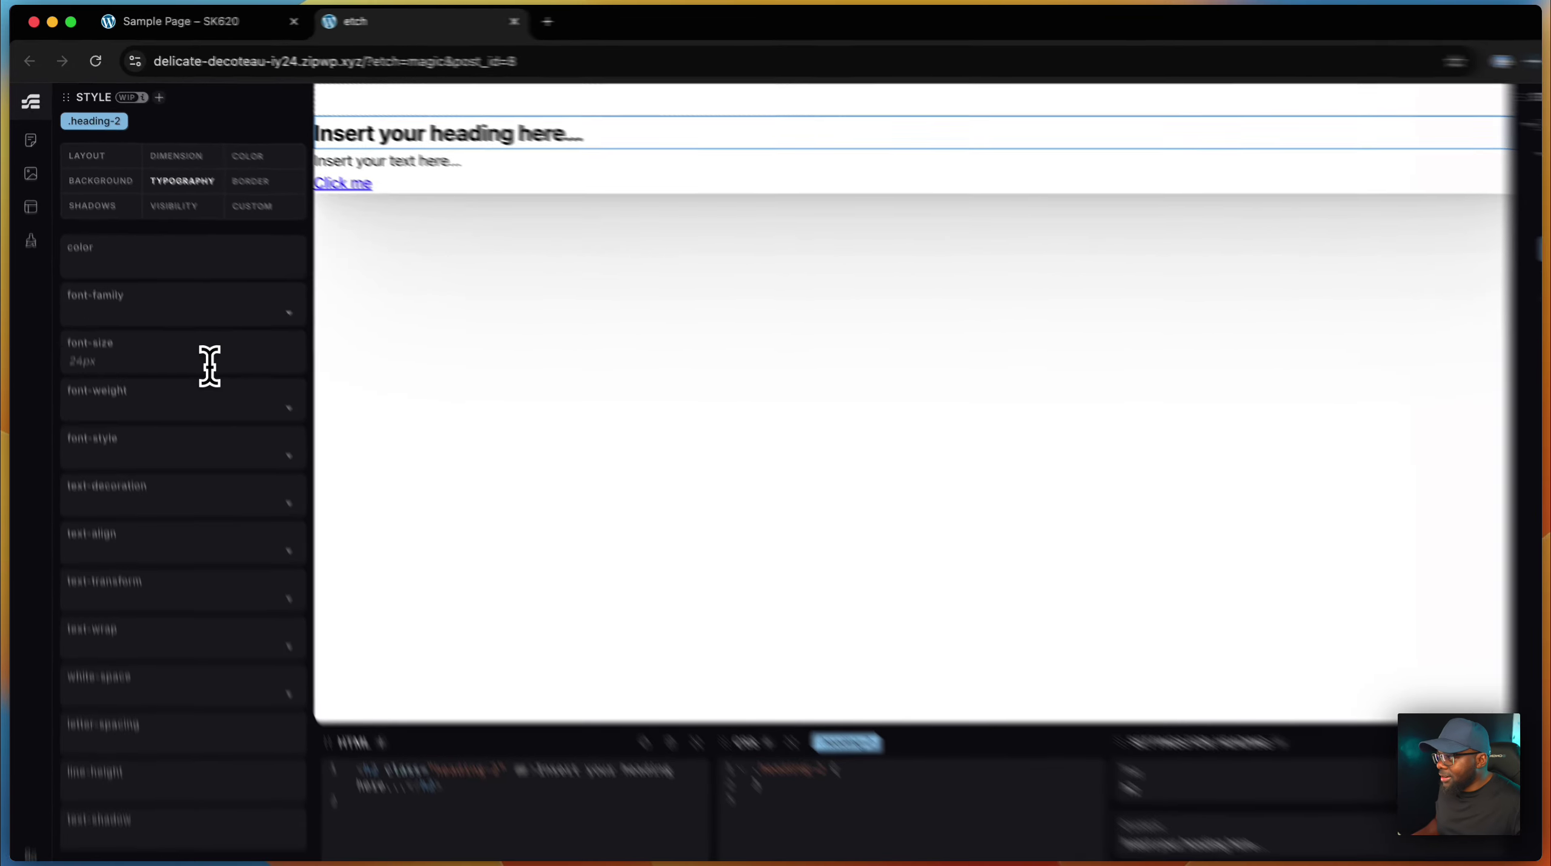
{"action": "left_click", "coordinate": [183, 321]}
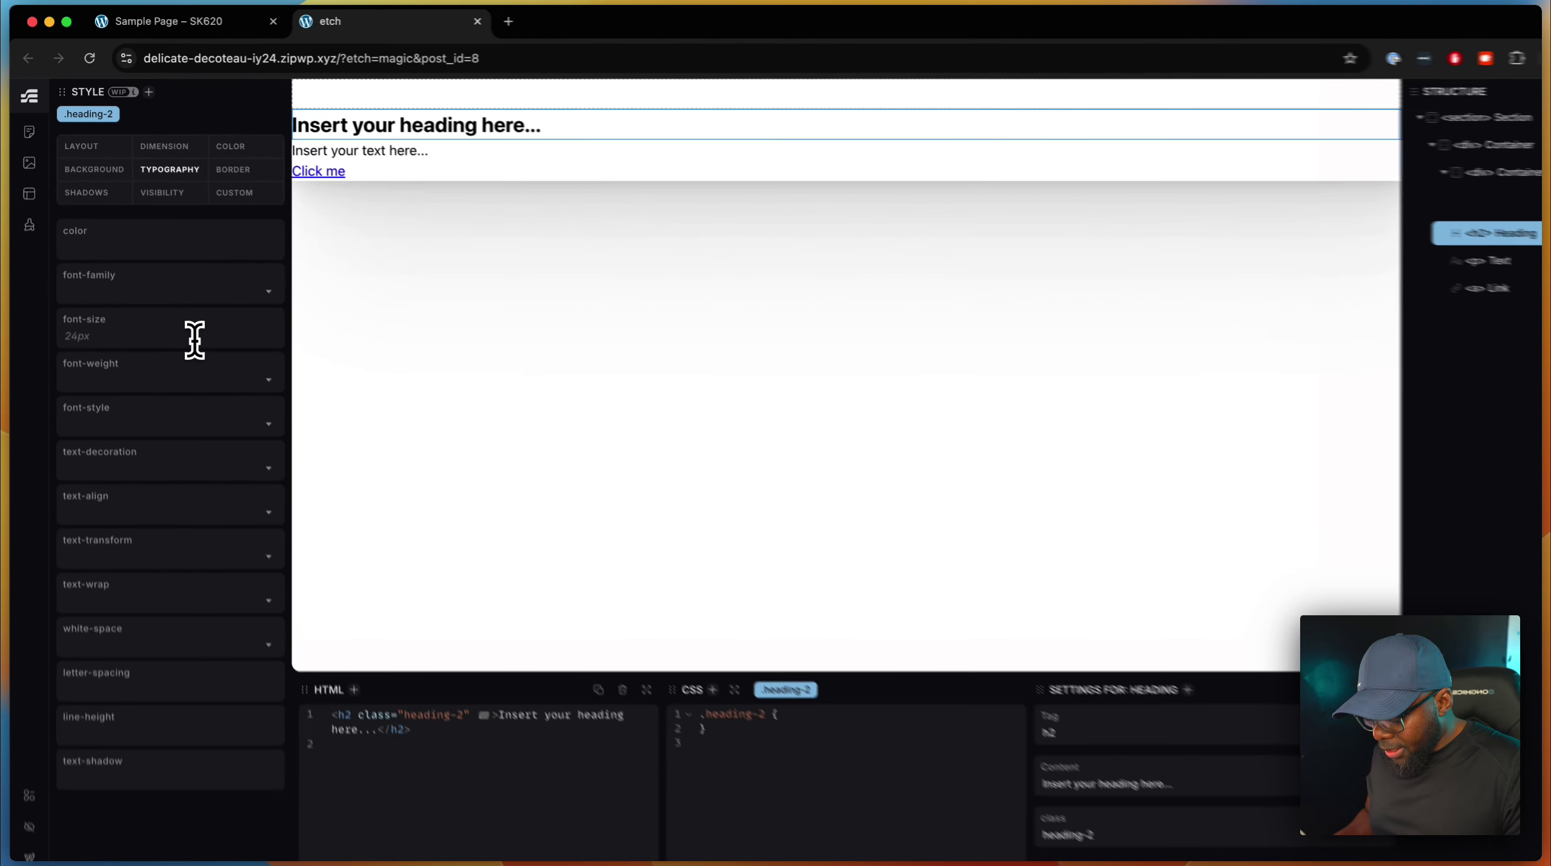
{"action": "type", "text": "--text-m)"}
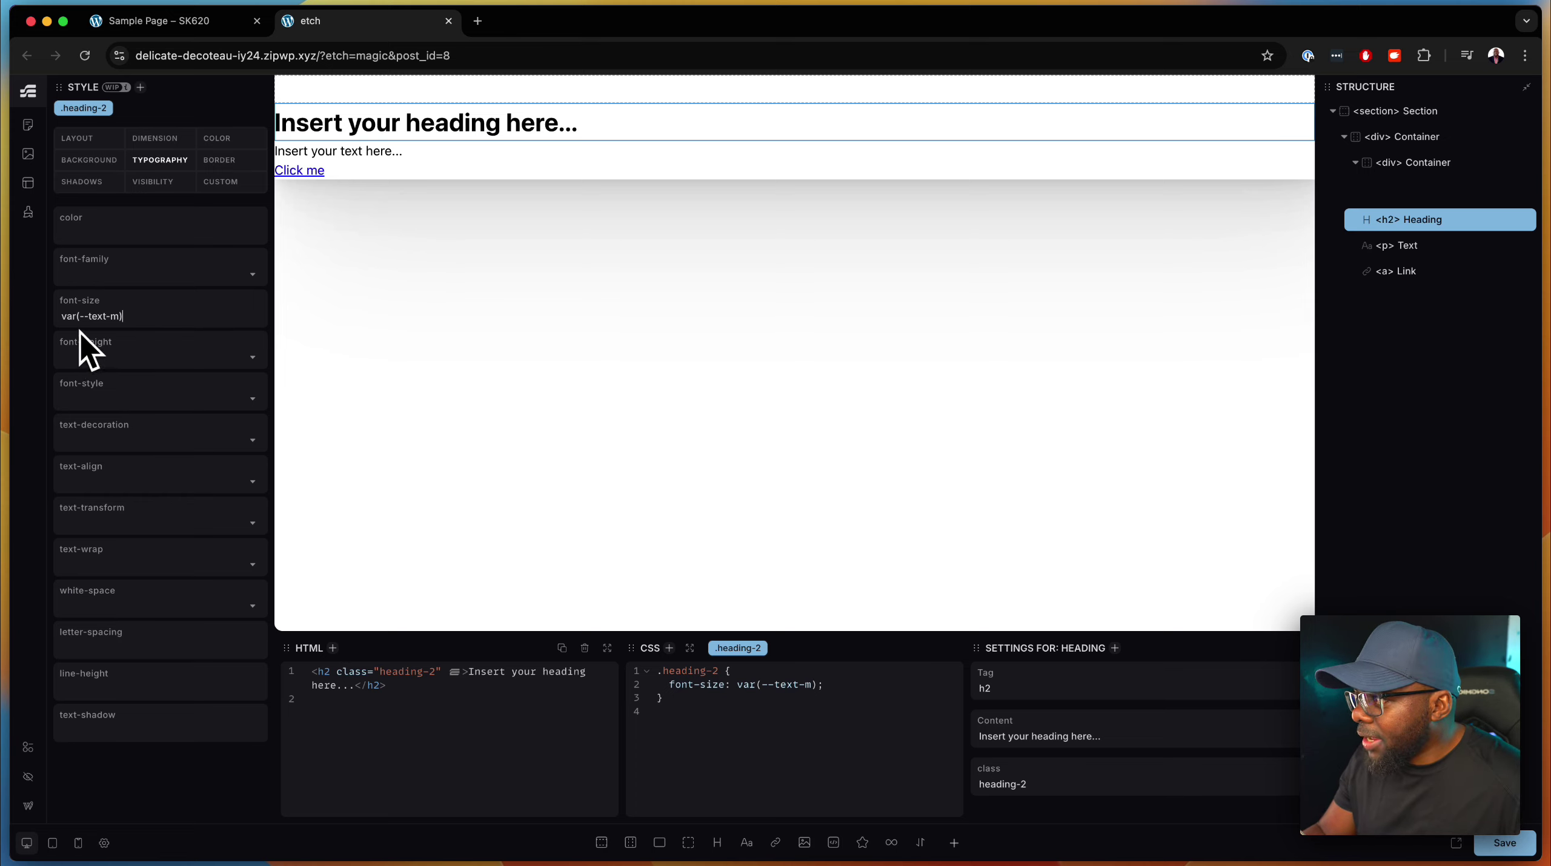
Remove the var(--text-m) font size from the .heading-2 class.
{"action": "left_click_drag", "start_coordinate": [123, 317], "coordinate": [68, 320]}
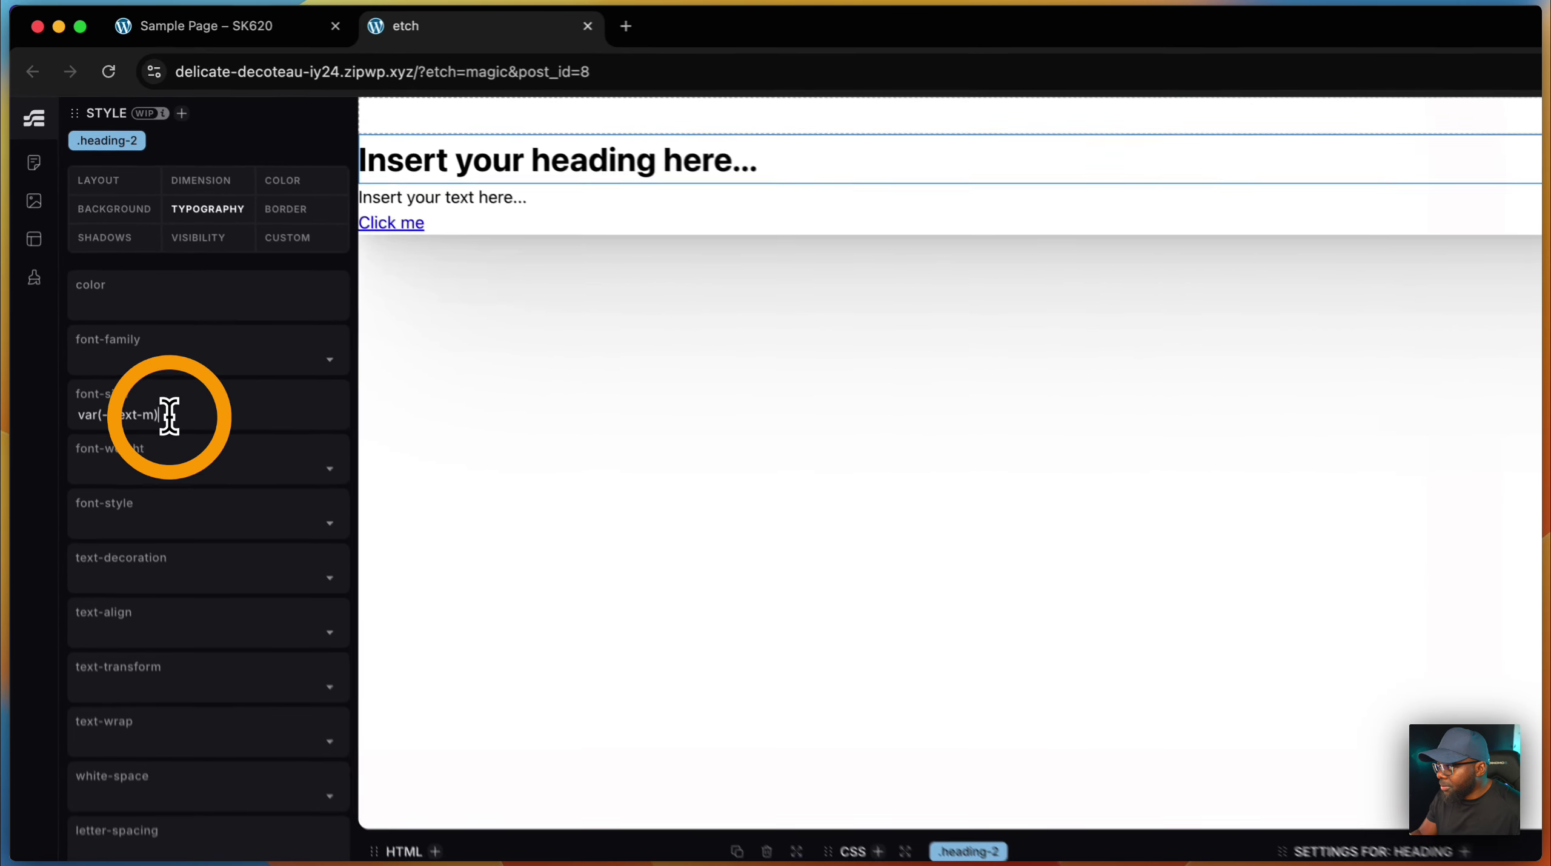
{"action": "left_click_drag", "start_coordinate": [88, 435], "coordinate": [81, 428]}
{"action": "key", "text": "BackSpace"}
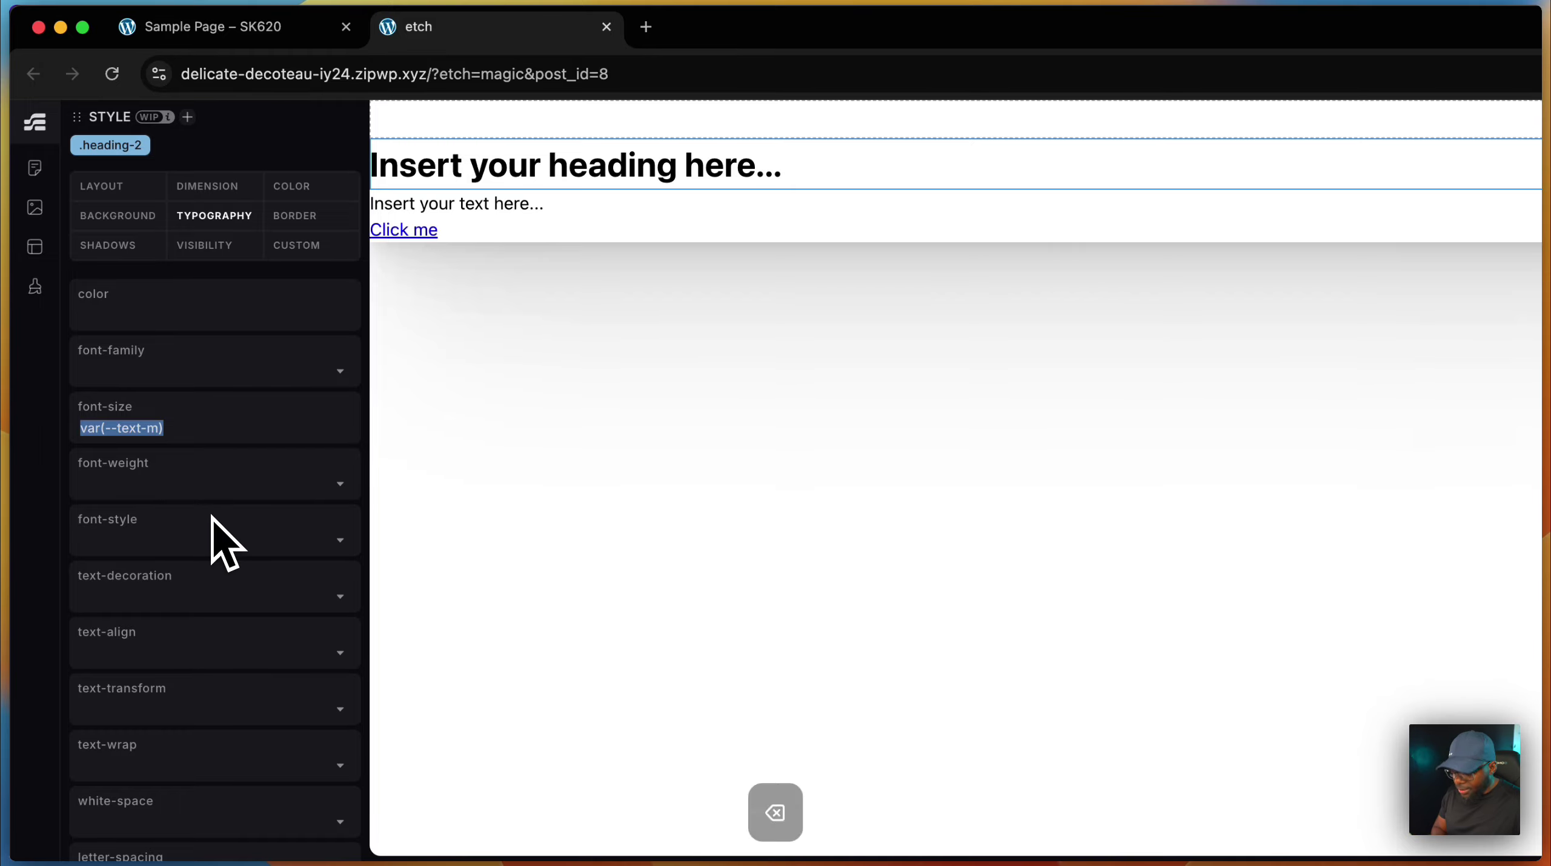
Add the class selector .body to the paragraph text element.
{"action": "left_click", "coordinate": [475, 195]}
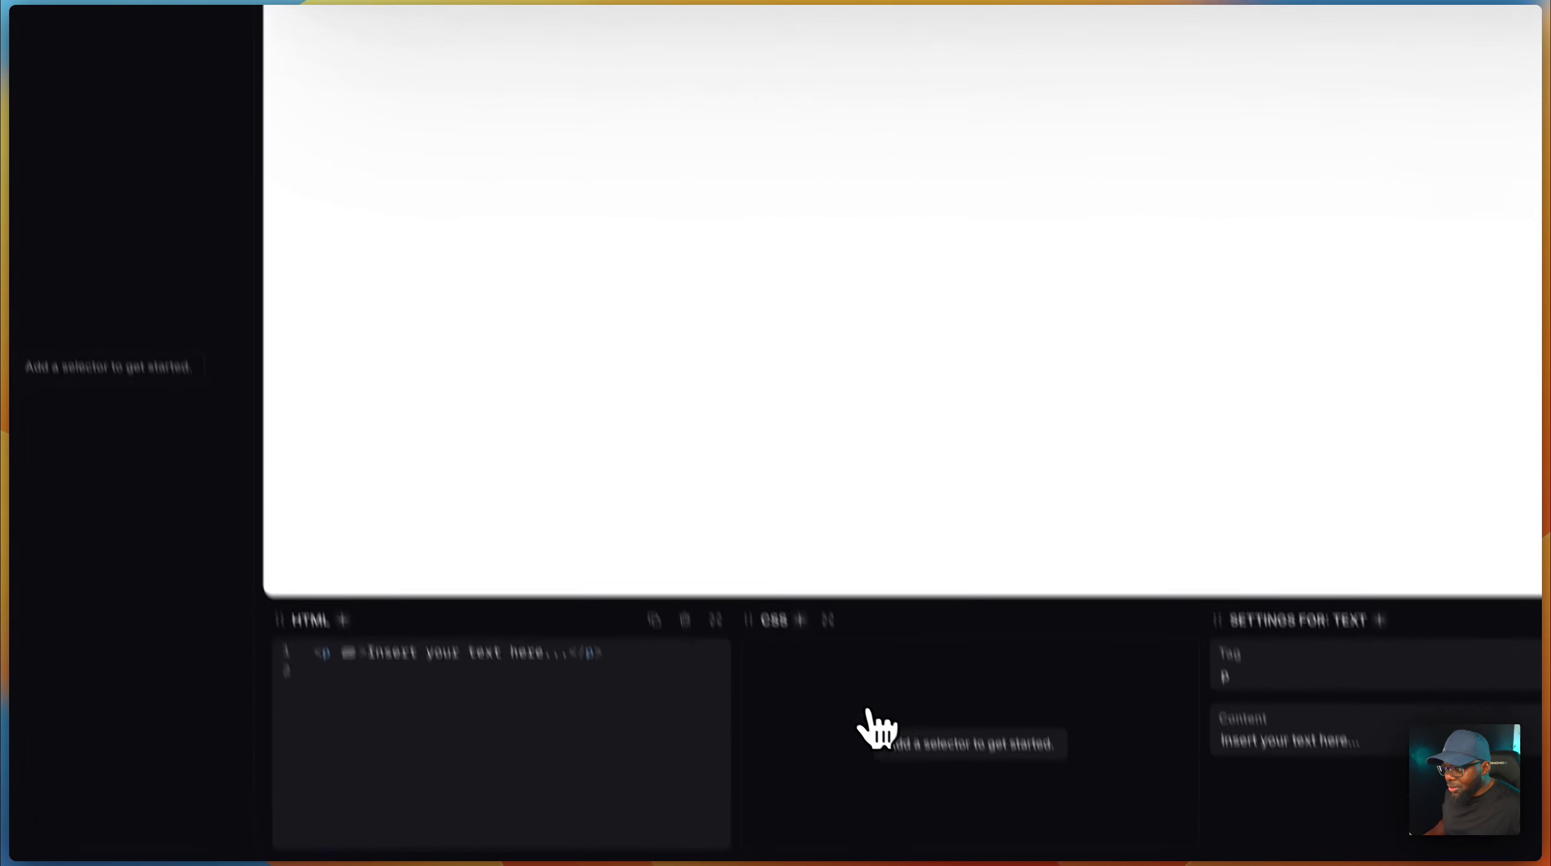
{"action": "left_click", "coordinate": [1018, 865]}
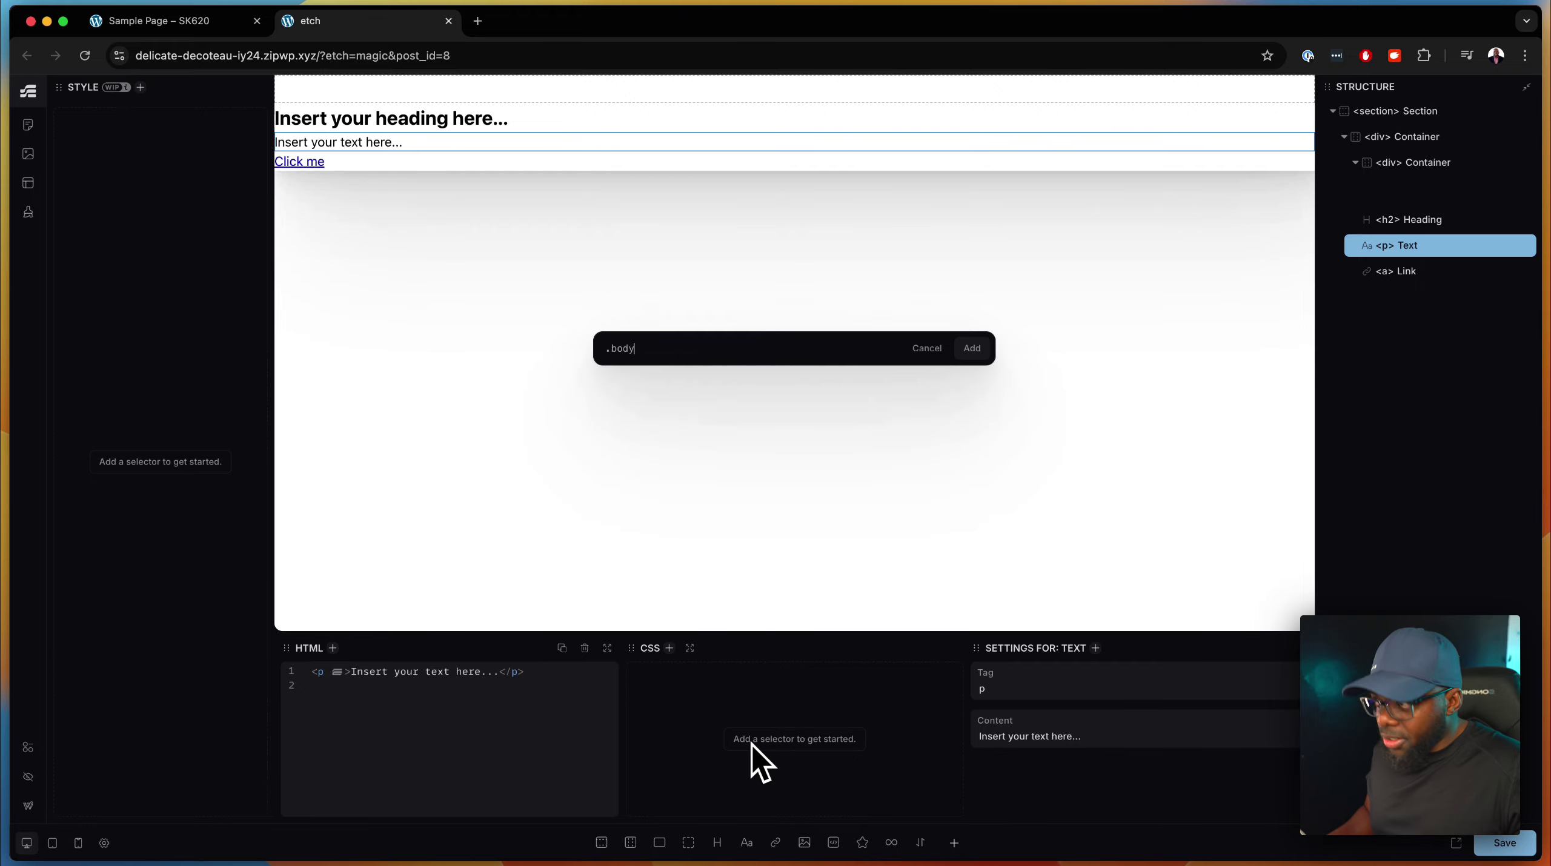
{"action": "key", "text": "Return"}
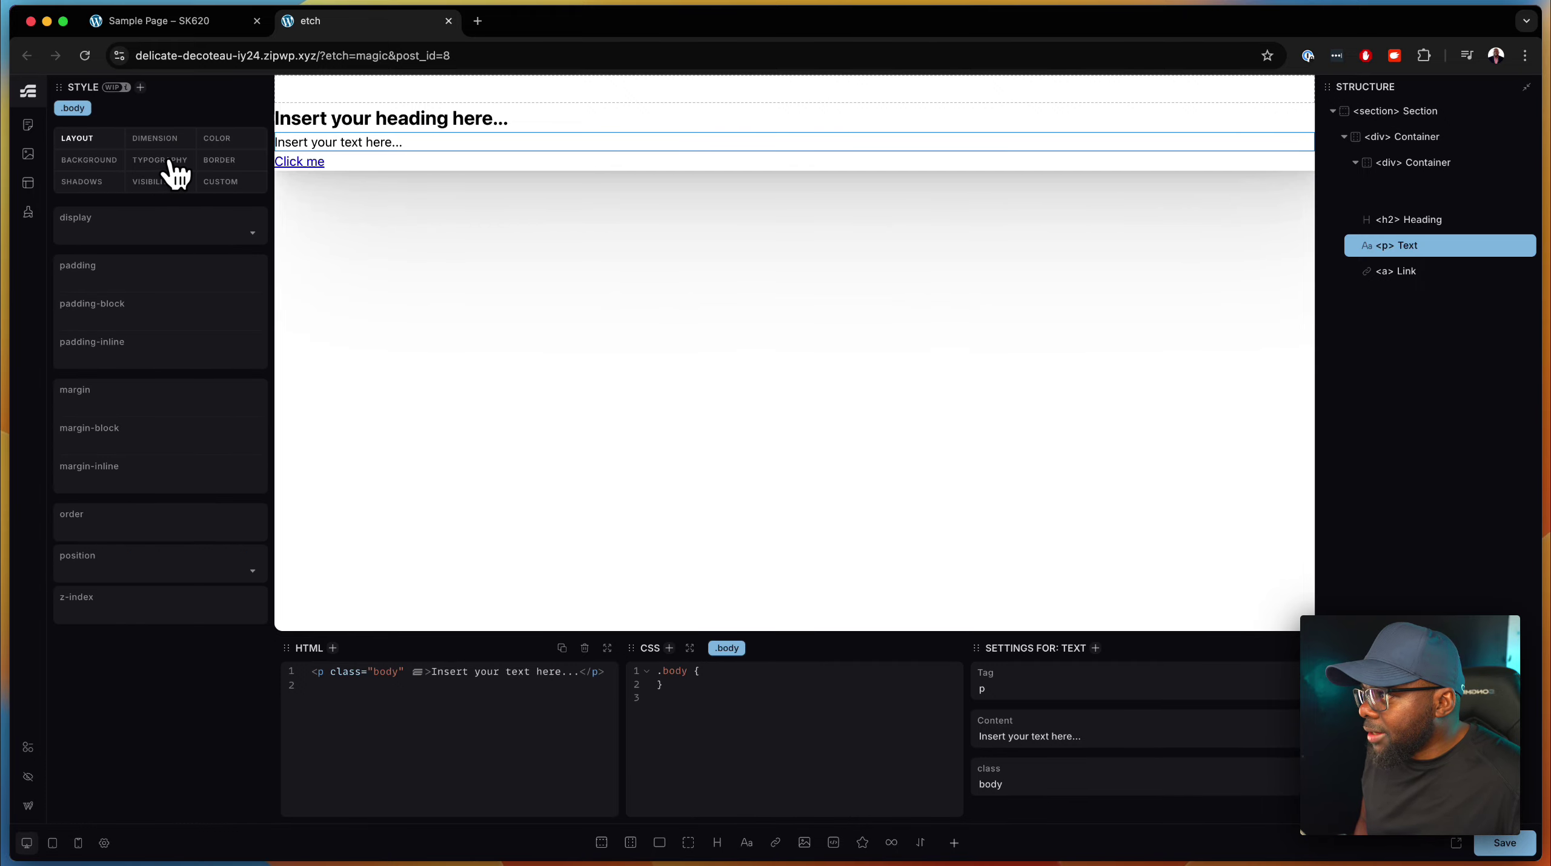
Set the font size of the .body class to var(--text-m) in its typography styles.
{"action": "left_click", "coordinate": [160, 159]}
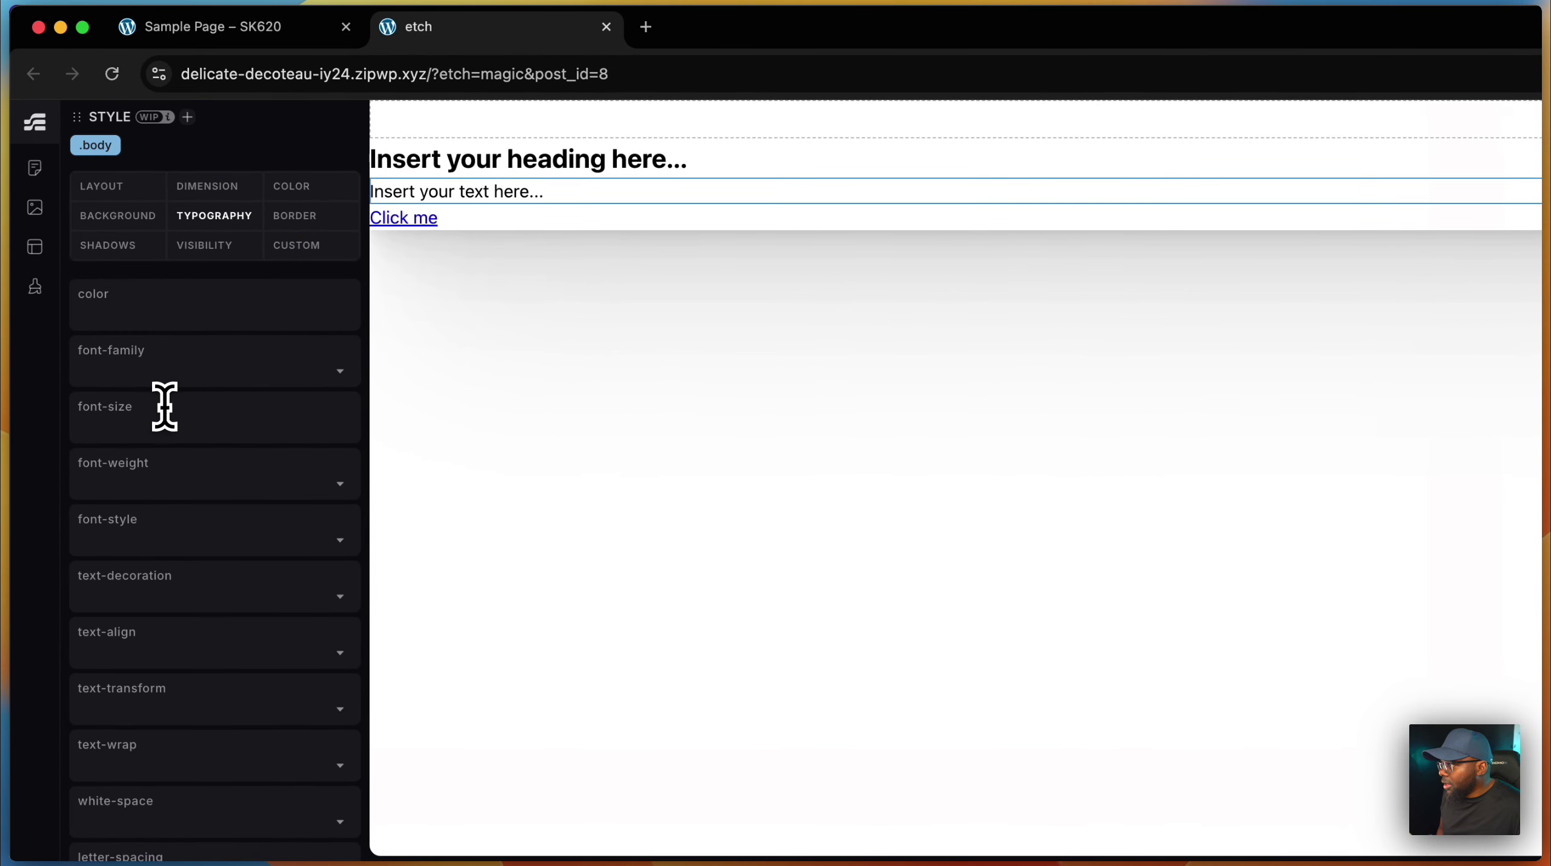
{"action": "left_click", "coordinate": [155, 422]}
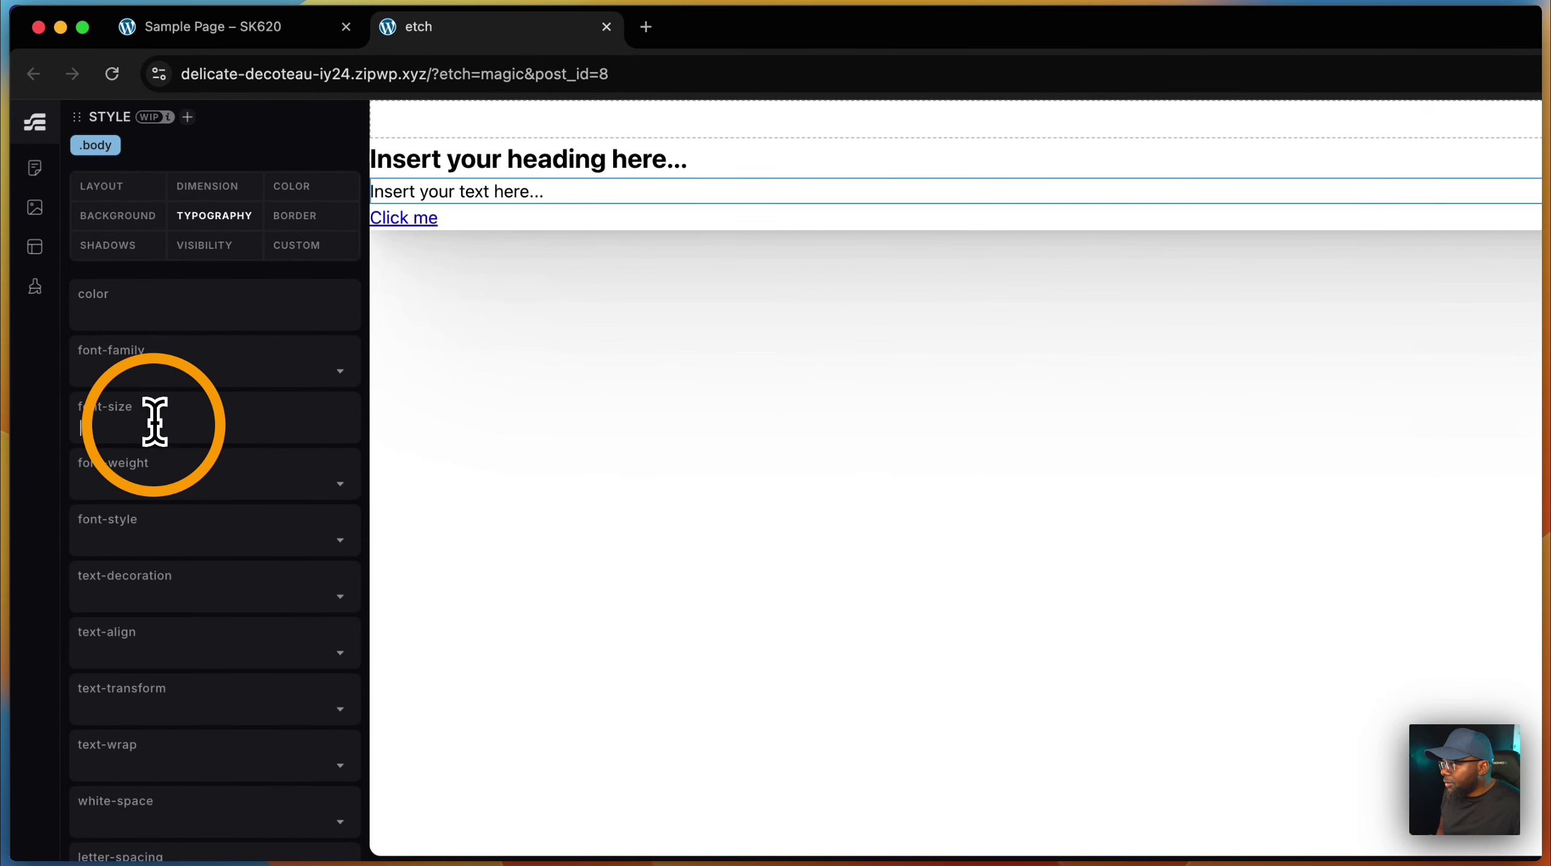
{"action": "type", "text": "--text-m"}
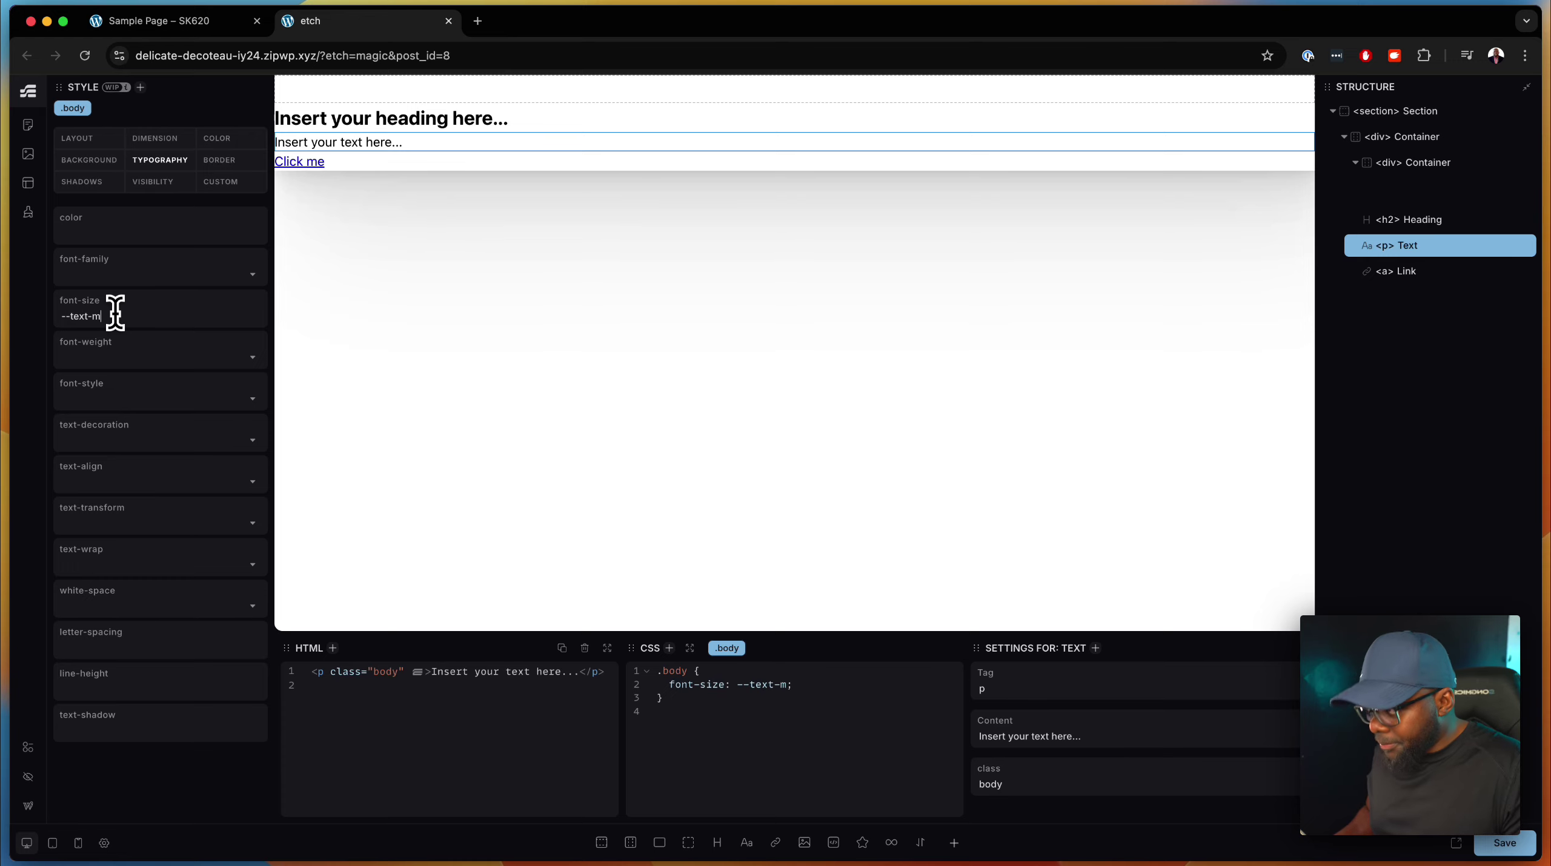
{"action": "key", "text": "Return"}
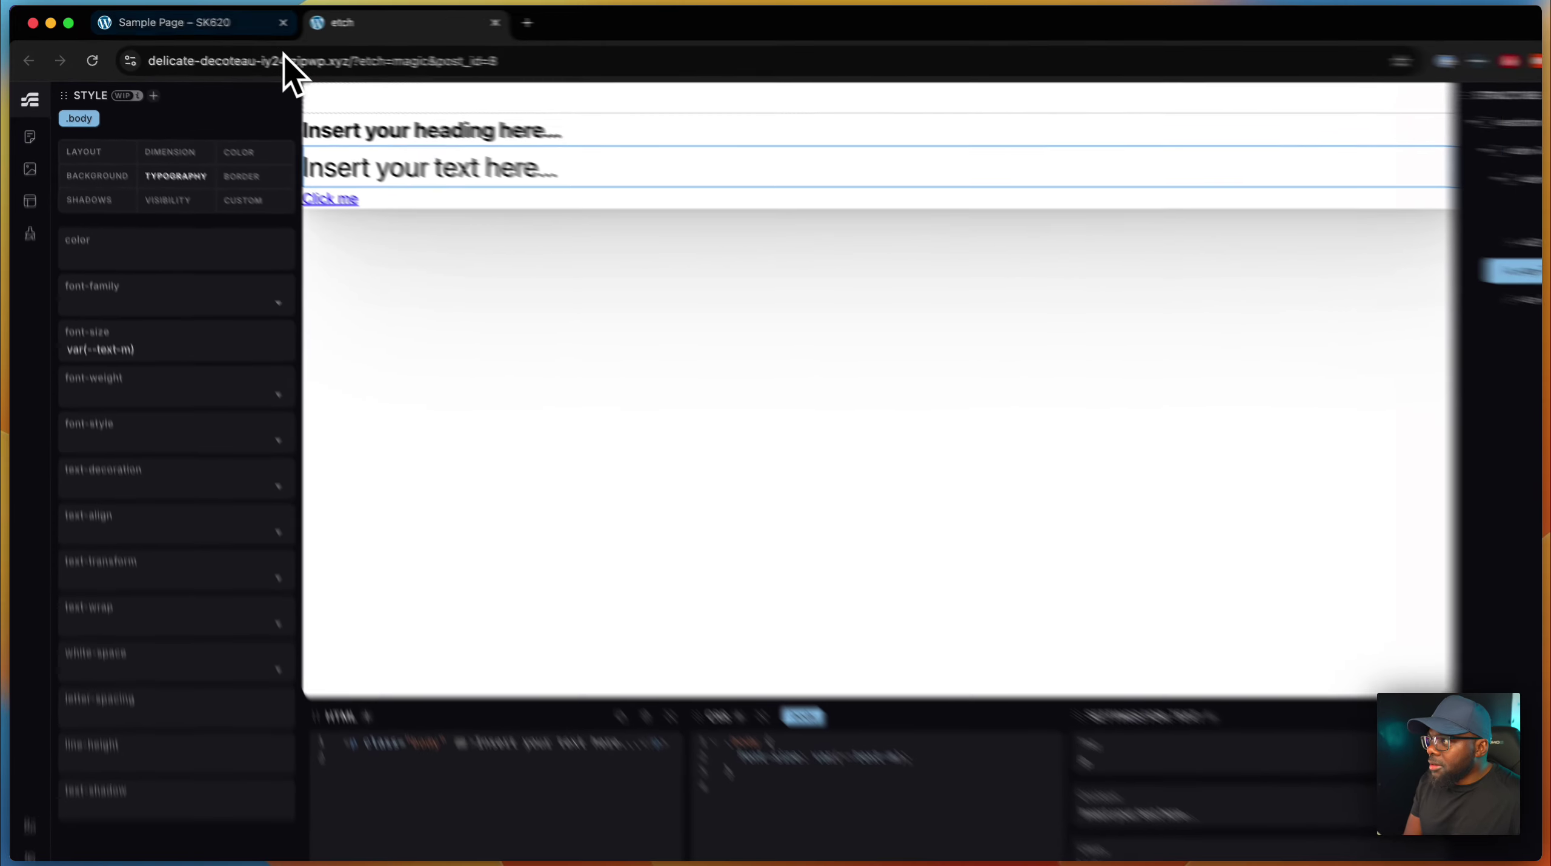
Switch to the Divi page and add a global number variable named "text" to the global variables.
{"action": "left_click", "coordinate": [225, 25]}
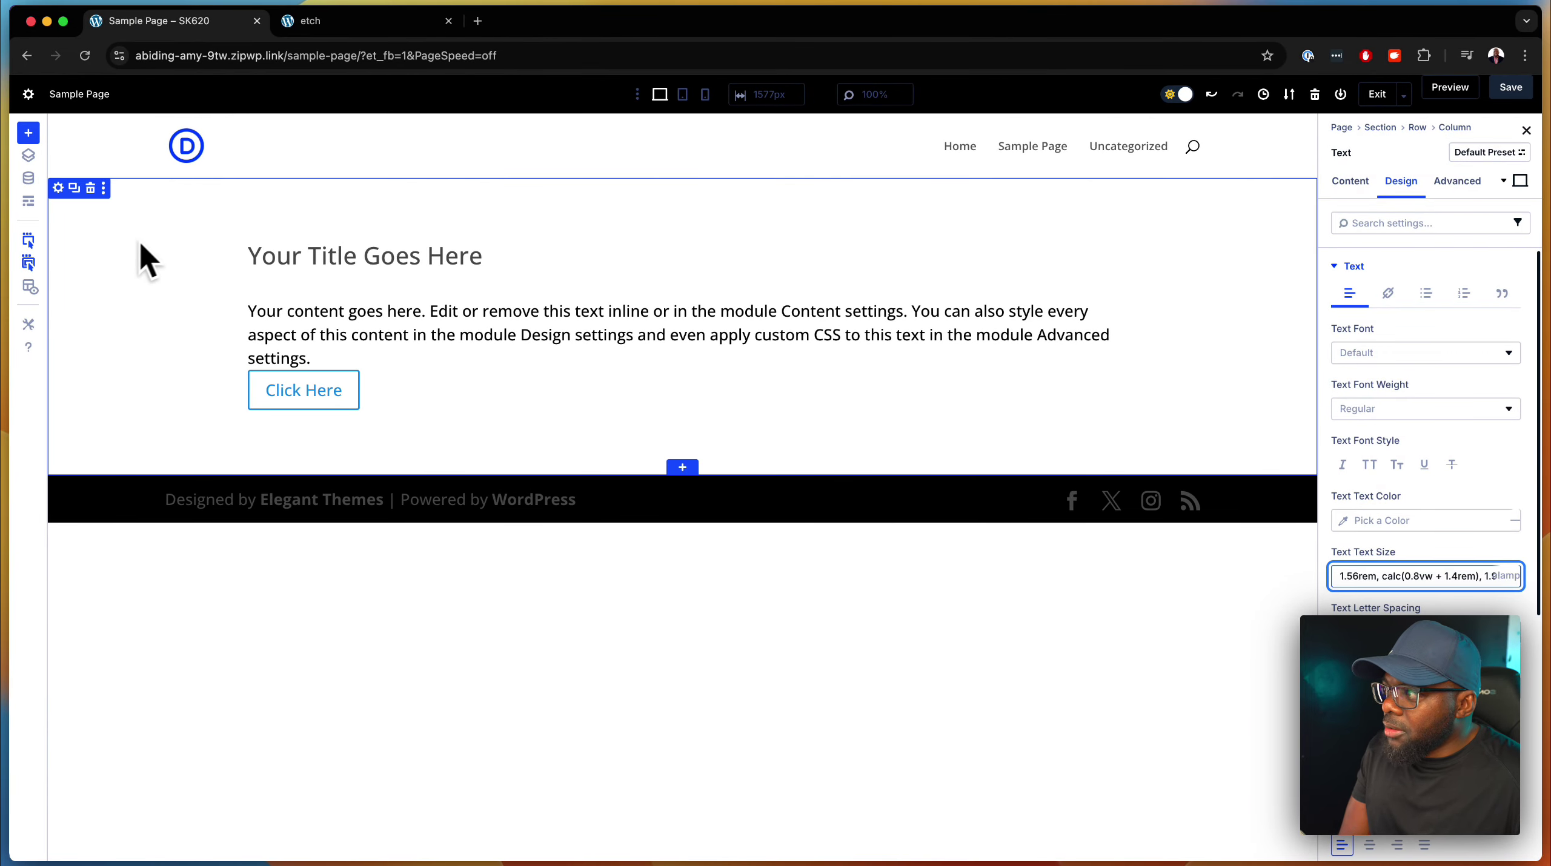
{"action": "left_click", "coordinate": [28, 177]}
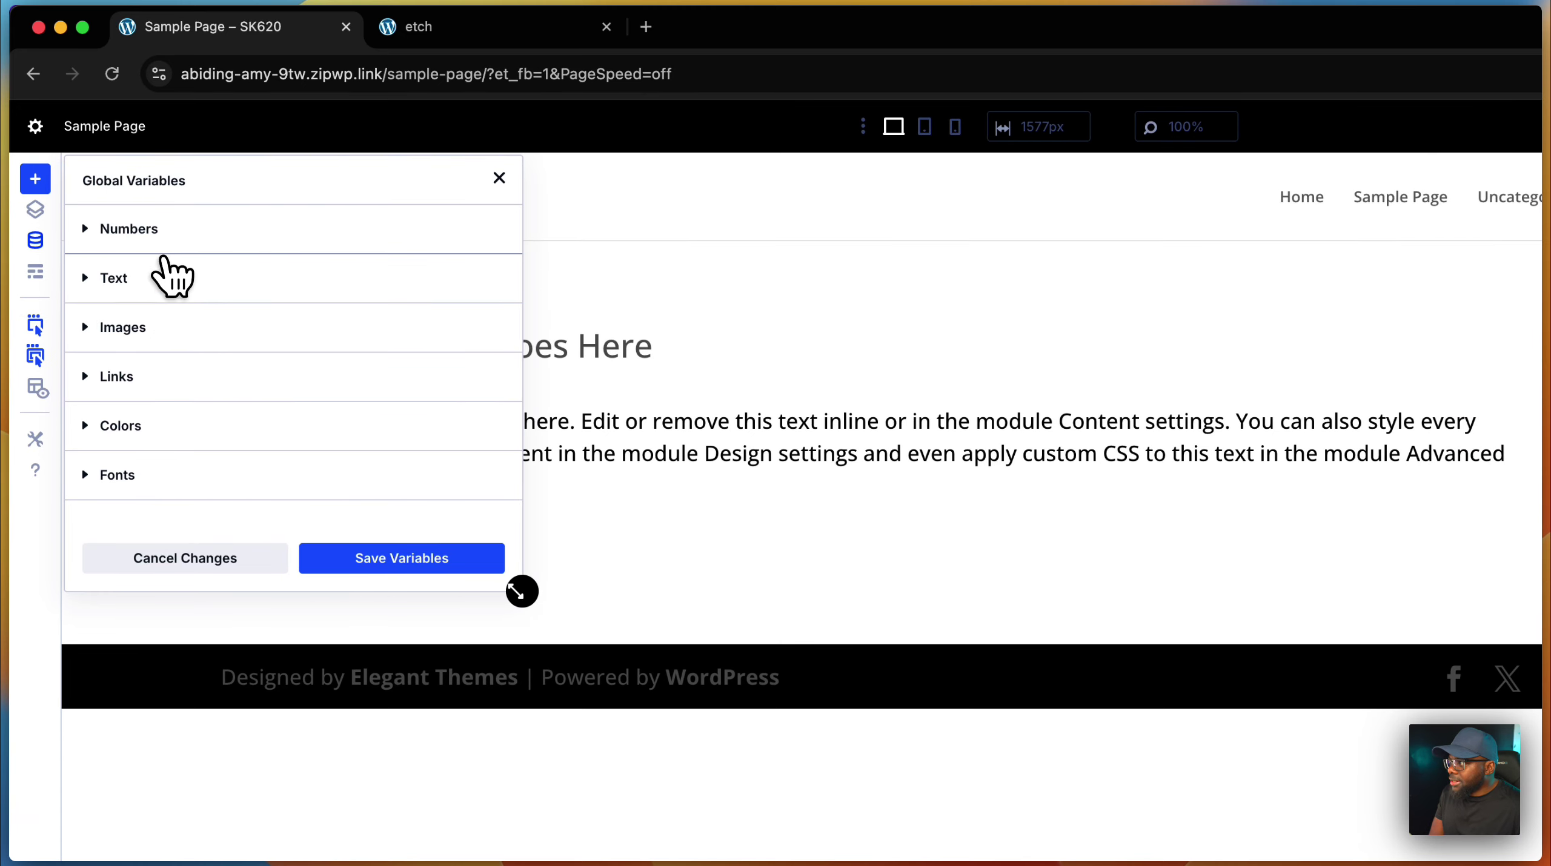
{"action": "left_click", "coordinate": [151, 232]}
{"action": "left_click", "coordinate": [155, 282]}
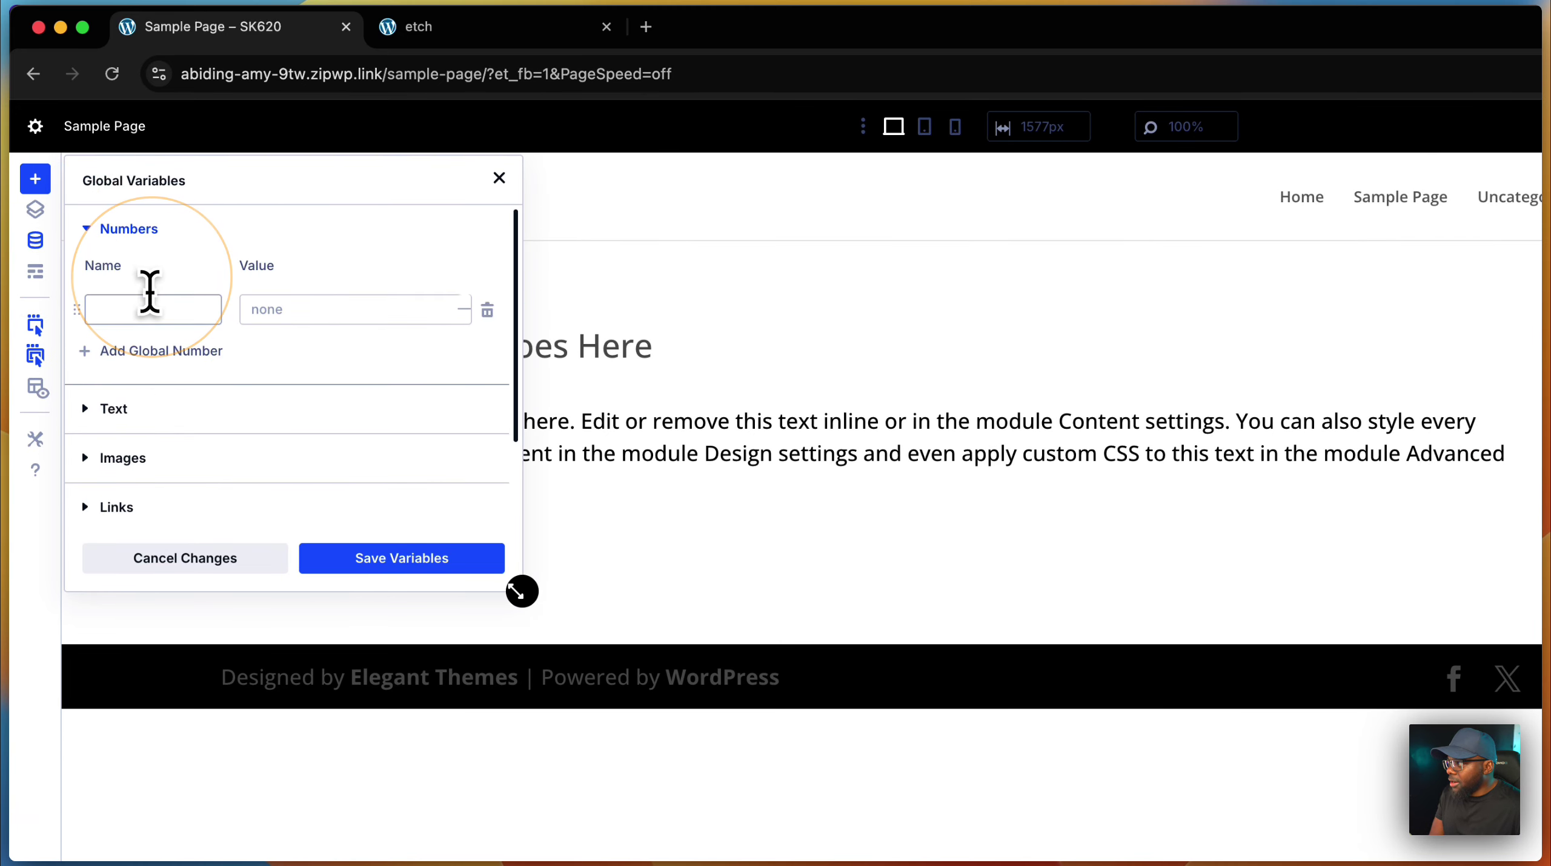
{"action": "left_click", "coordinate": [149, 301]}
{"action": "type", "text": "text"}
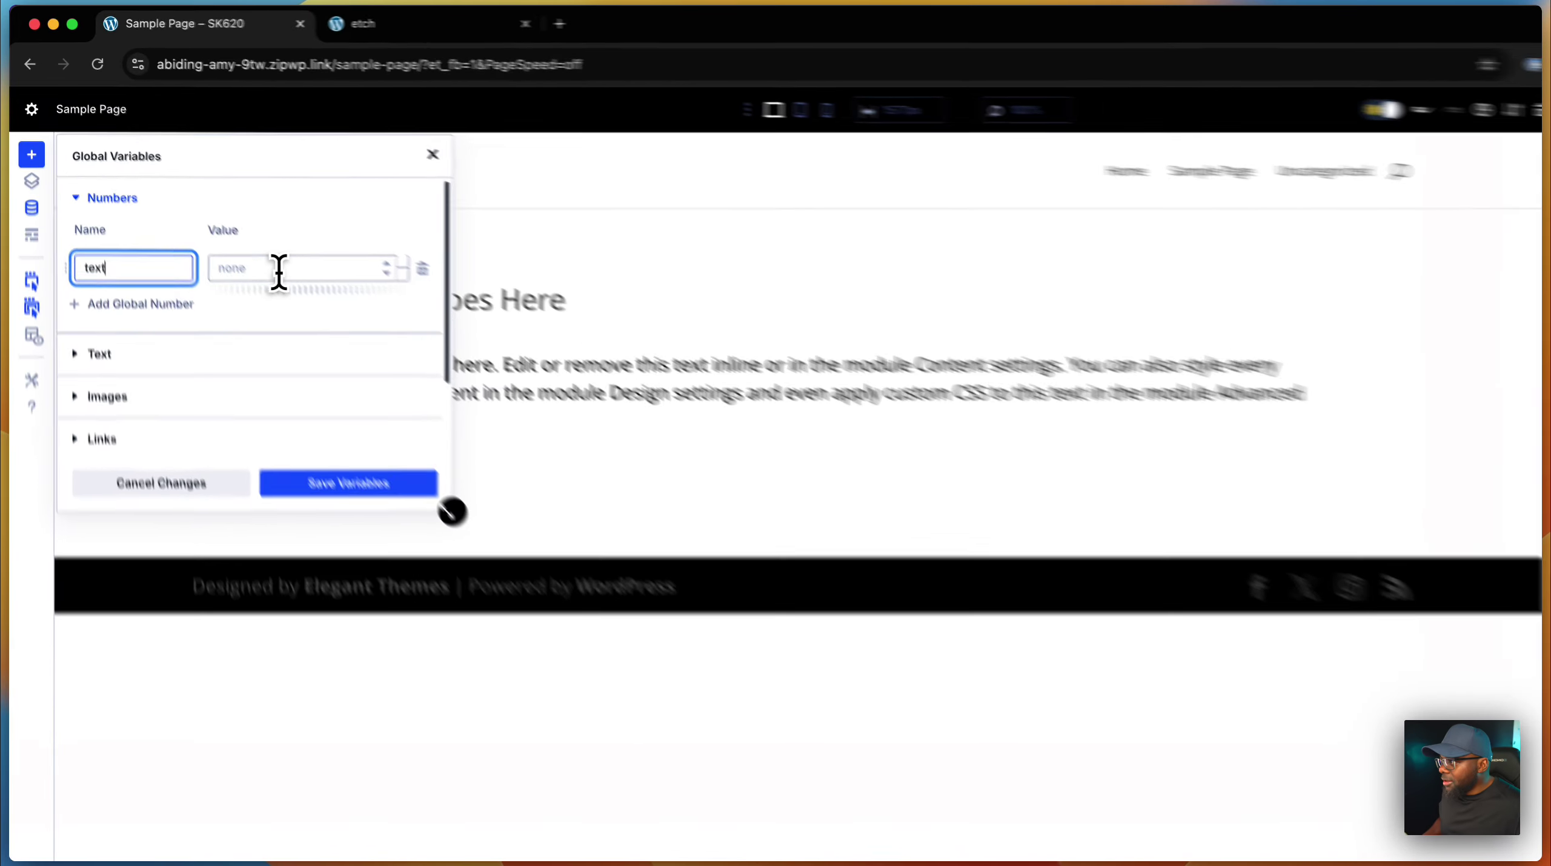
Give the "text" number variable the value clamp(1.56rem, calc(0.8vw + 1.4rem), 1.95rem), then save and apply the variable changes.
{"action": "left_click", "coordinate": [233, 228]}
{"action": "key", "text": "super+v"}
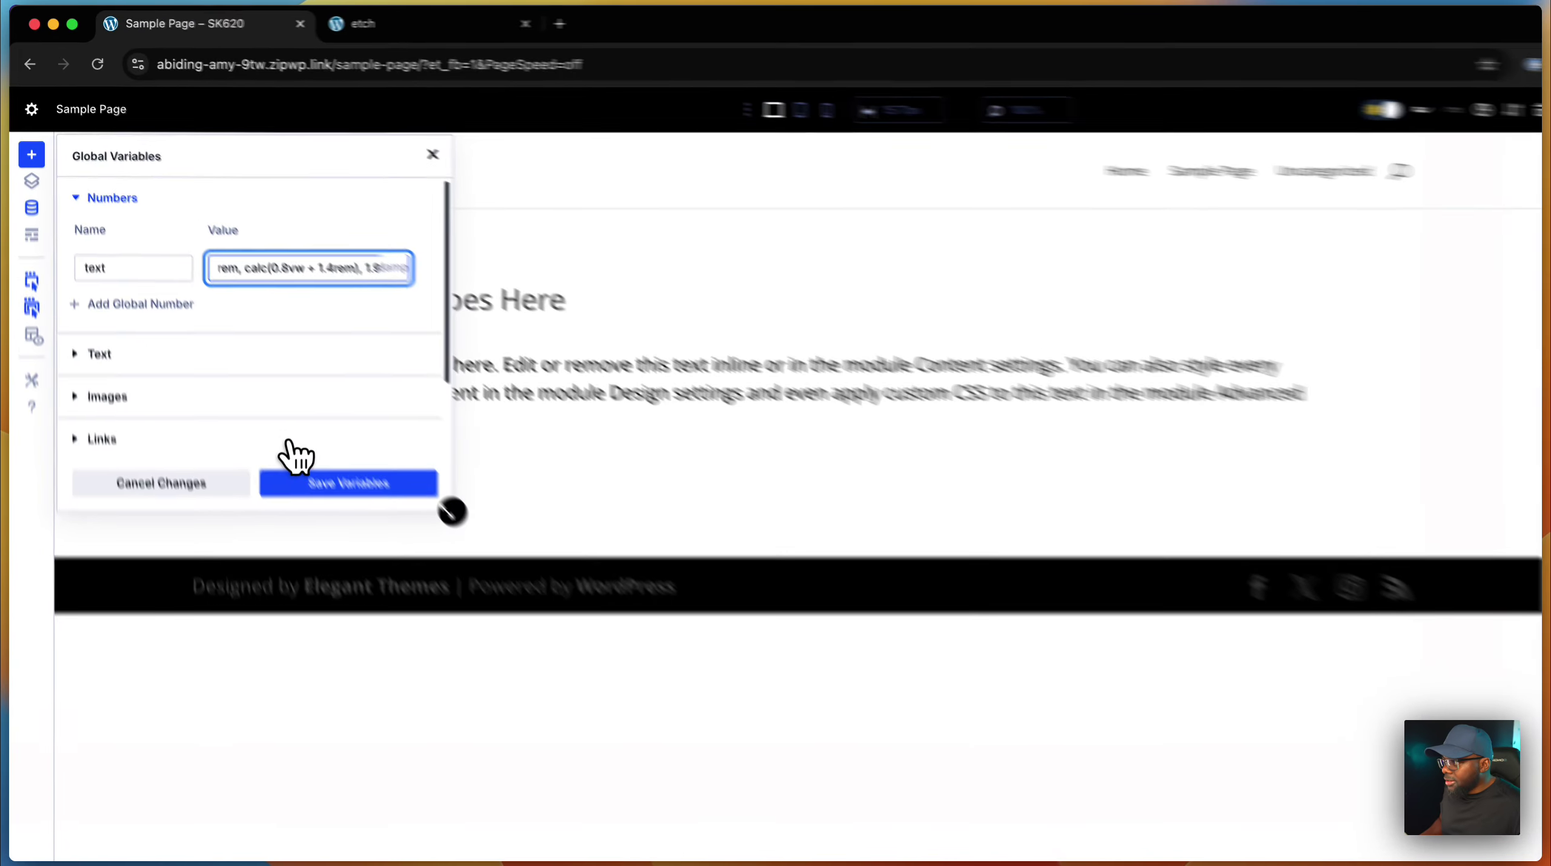
{"action": "left_click", "coordinate": [254, 414]}
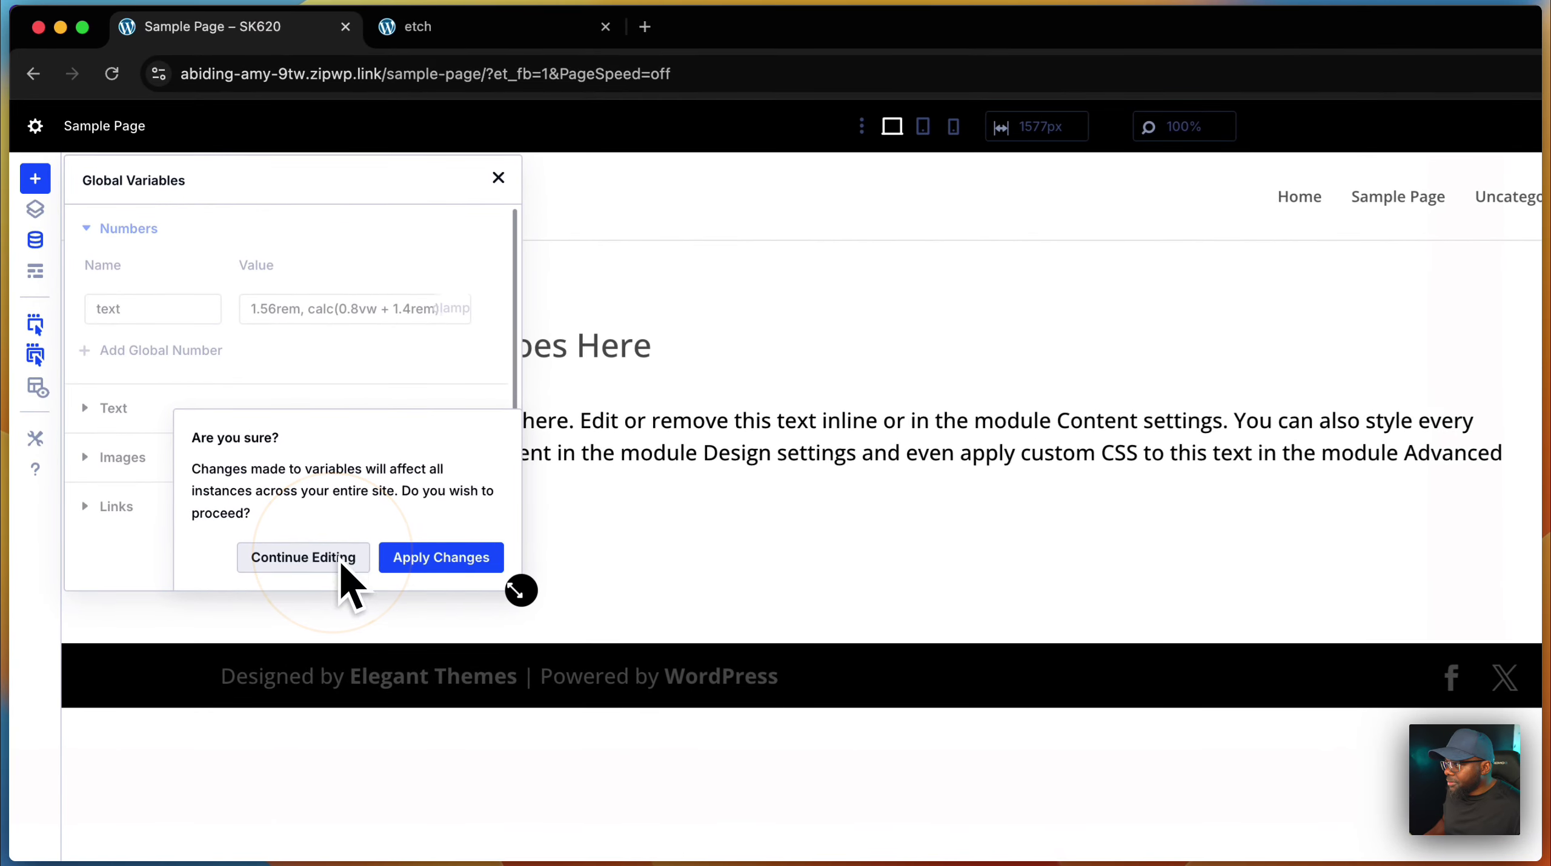
{"action": "left_click", "coordinate": [416, 561]}
{"action": "left_click", "coordinate": [499, 177]}
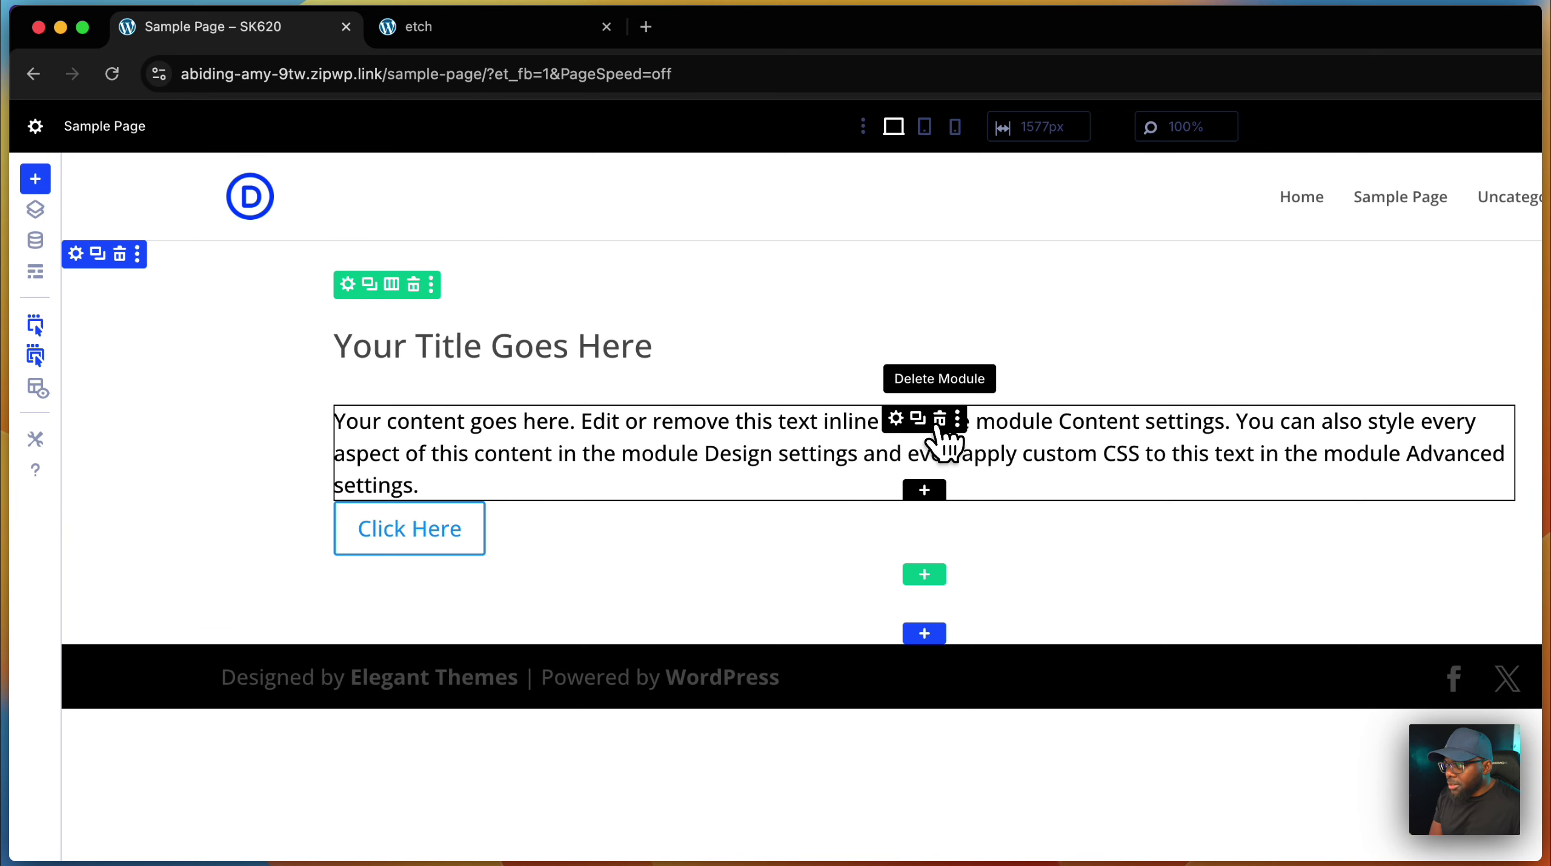
Delete the existing text module and insert a fresh Text module between the heading and the button.
{"action": "left_click", "coordinate": [939, 420]}
{"action": "left_click", "coordinate": [923, 366]}
{"action": "left_click", "coordinate": [804, 585]}
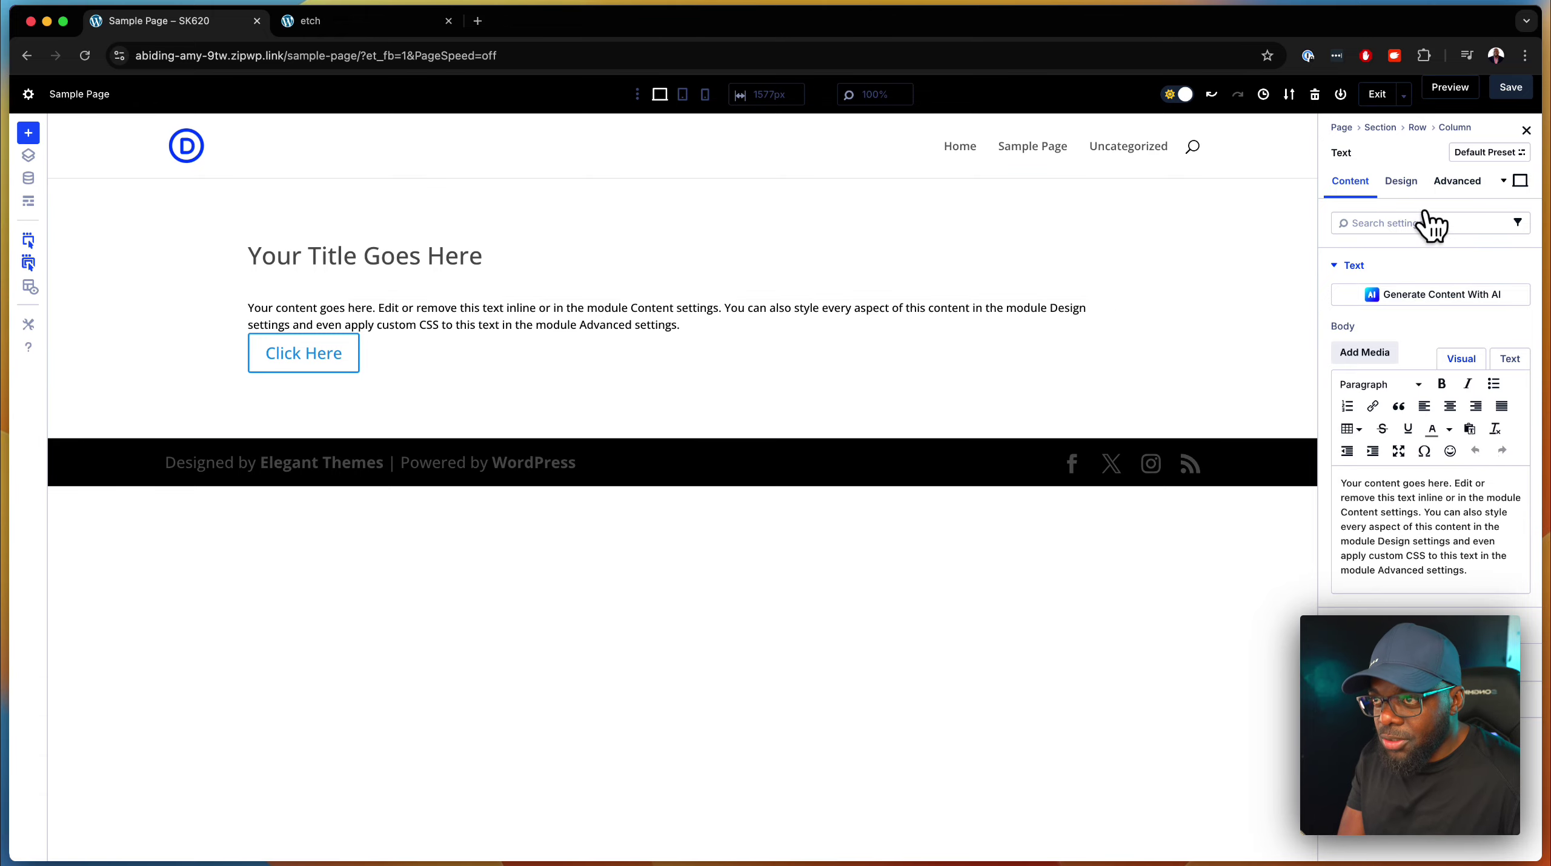
Assign the global number variable "text" to the new text module's text size in its design settings.
{"action": "left_click", "coordinate": [1401, 180]}
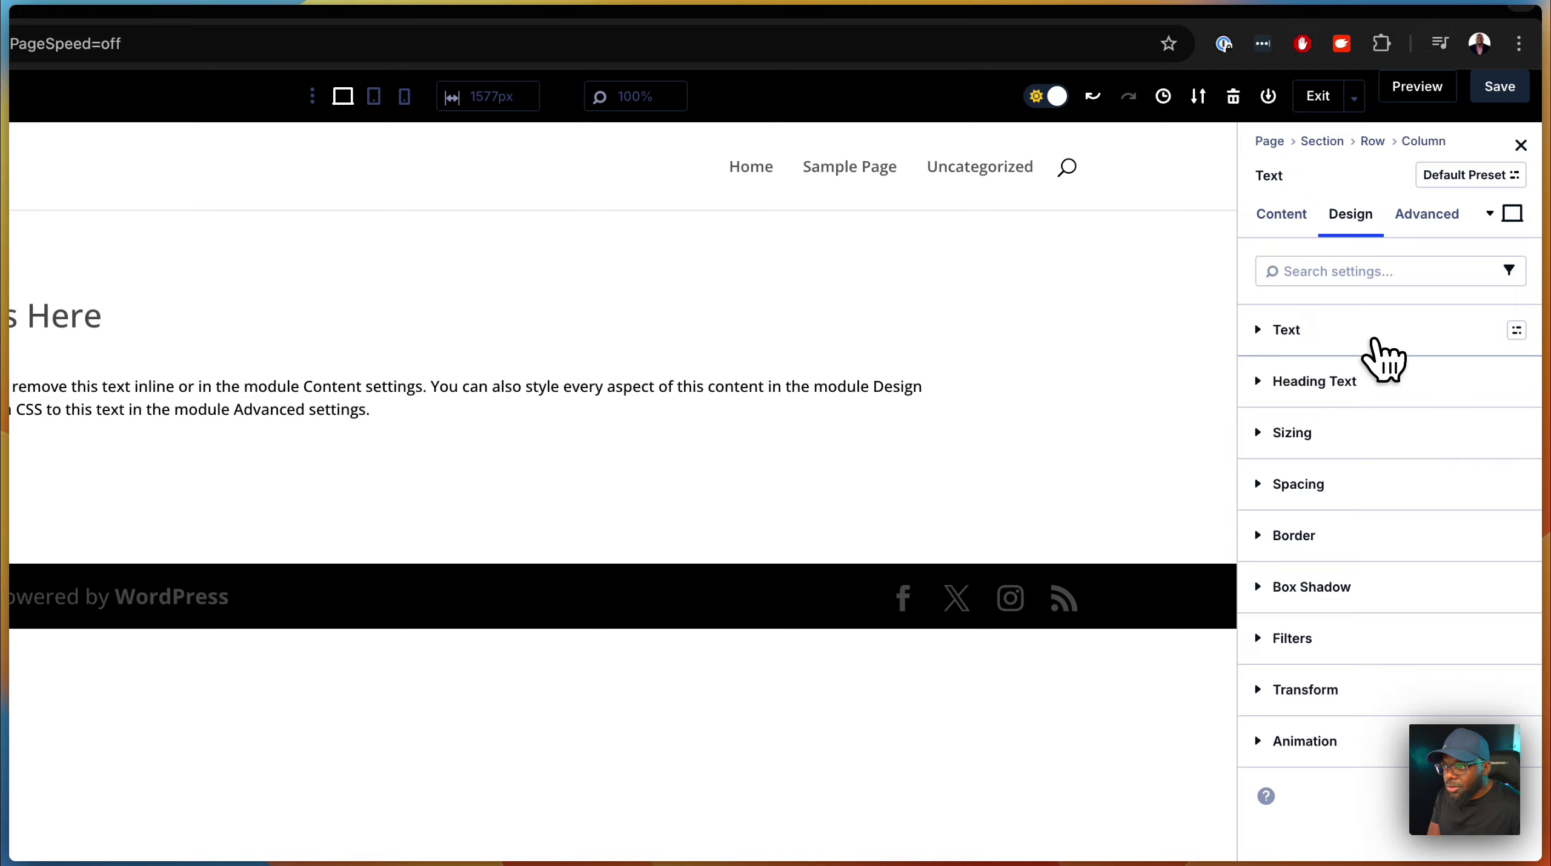
{"action": "left_click", "coordinate": [1377, 350]}
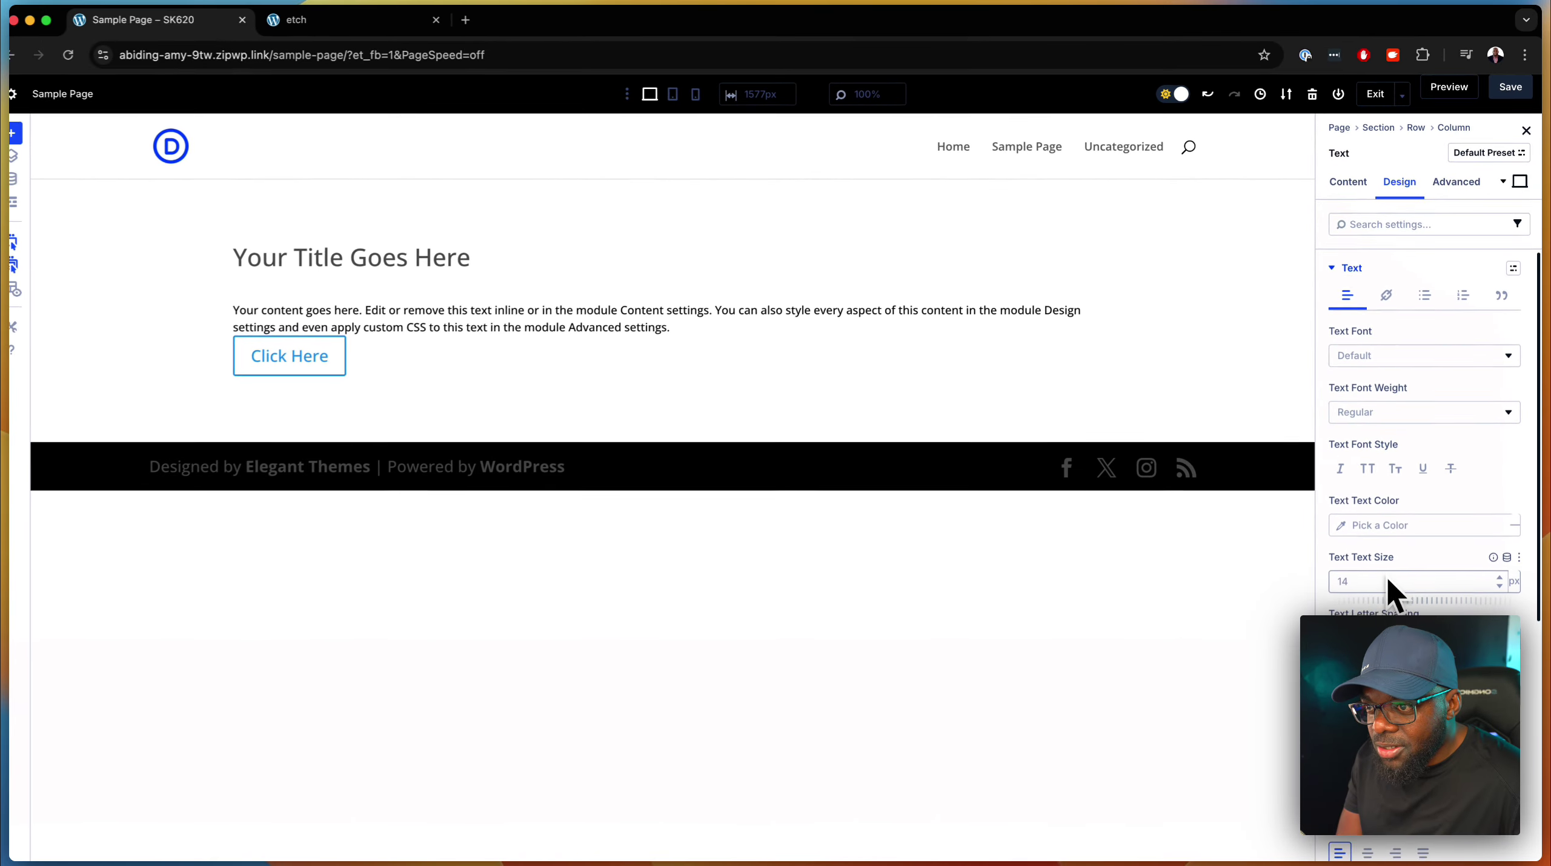
{"action": "left_click", "coordinate": [1508, 553]}
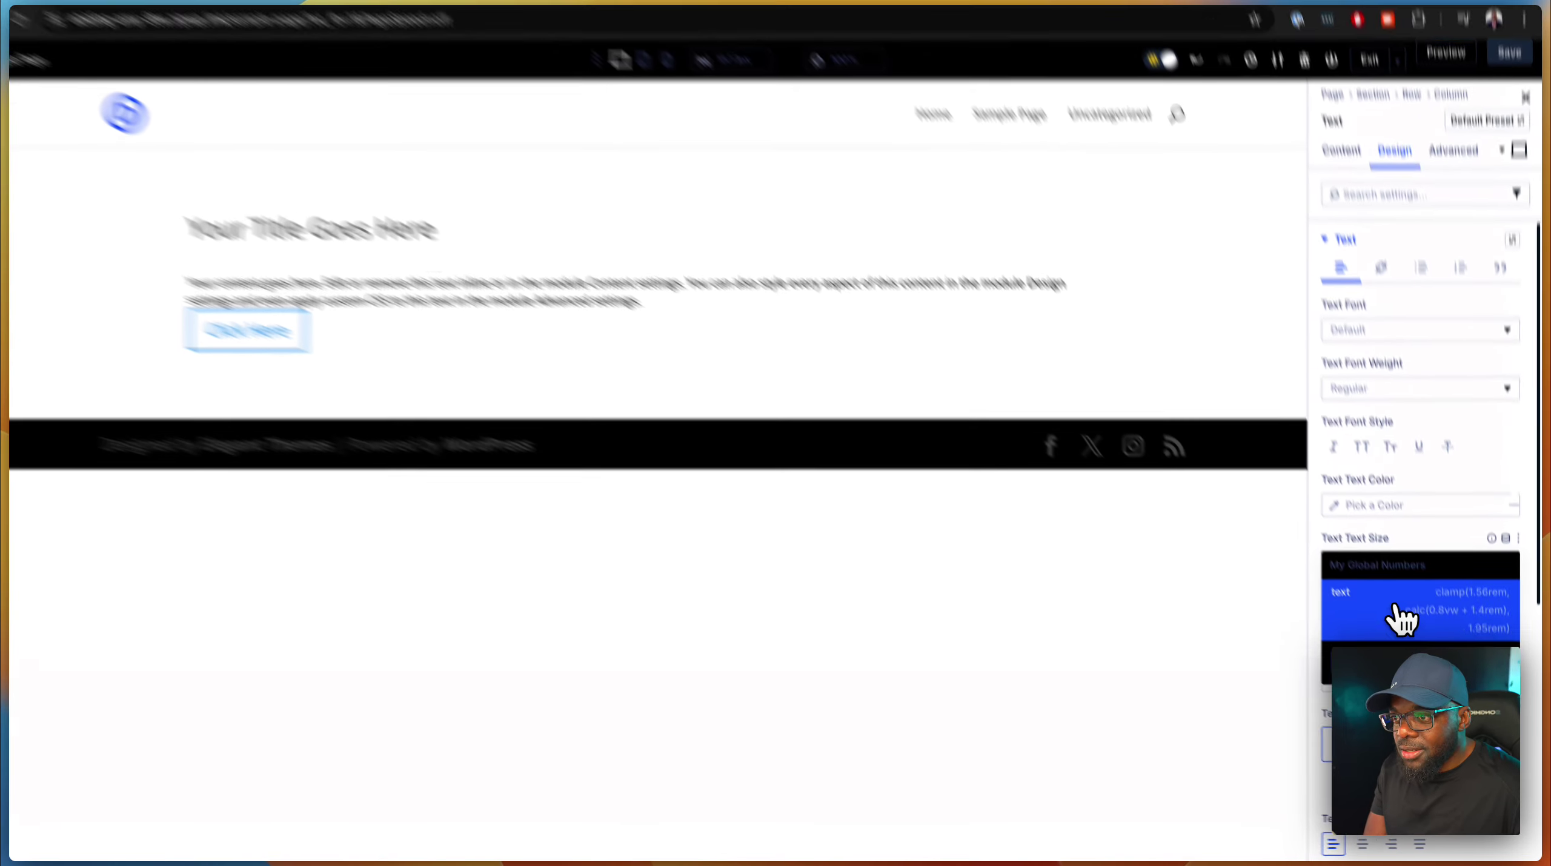
{"action": "left_click", "coordinate": [1401, 615]}
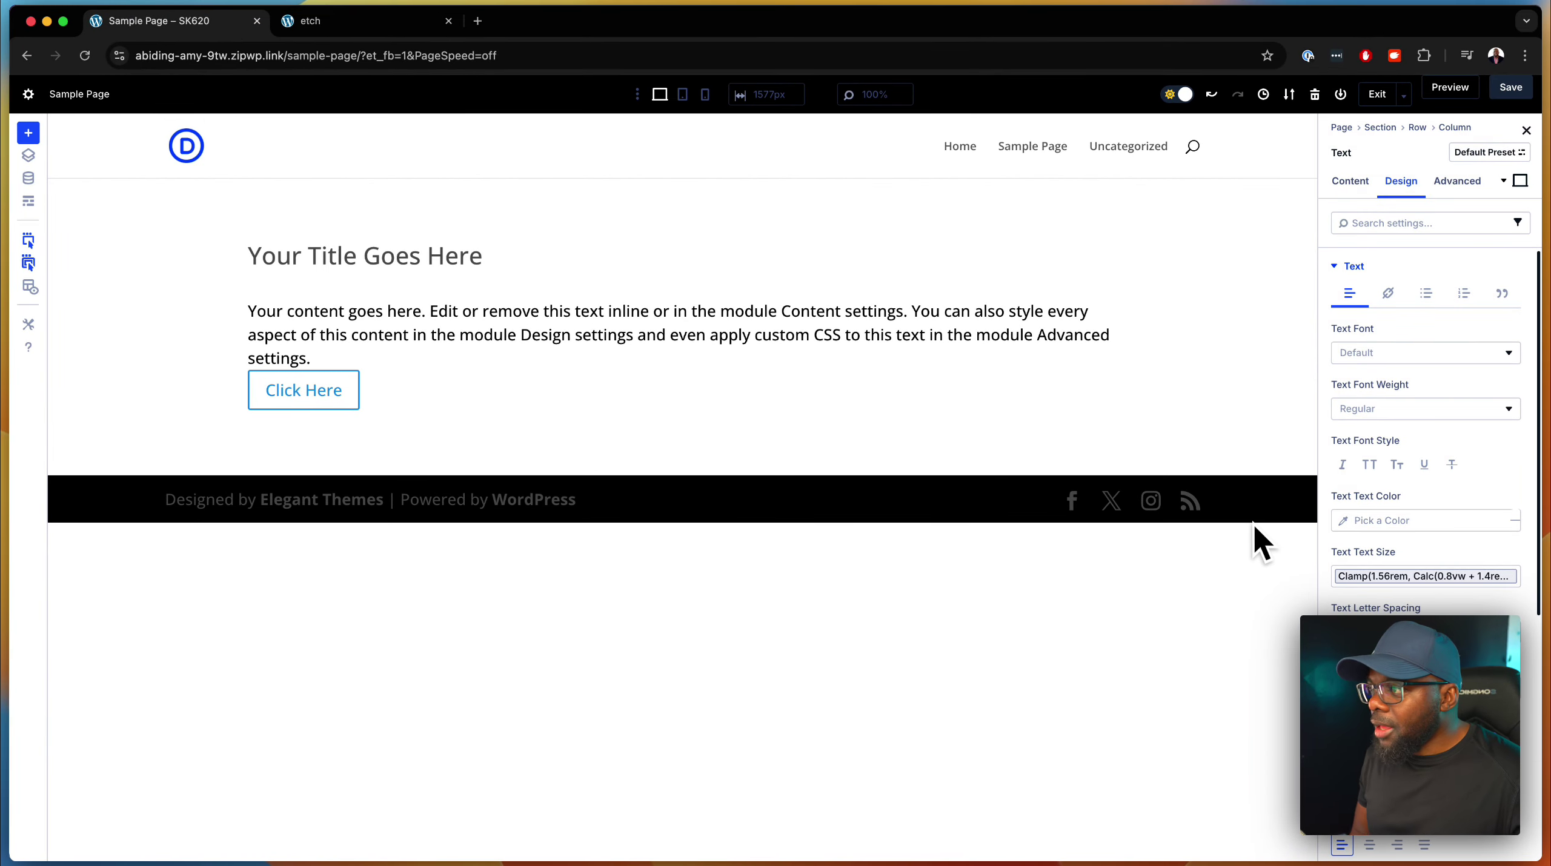
Check which options the text size field offers for its linked variable, leaving the link in place.
{"action": "left_click", "coordinate": [1337, 575]}
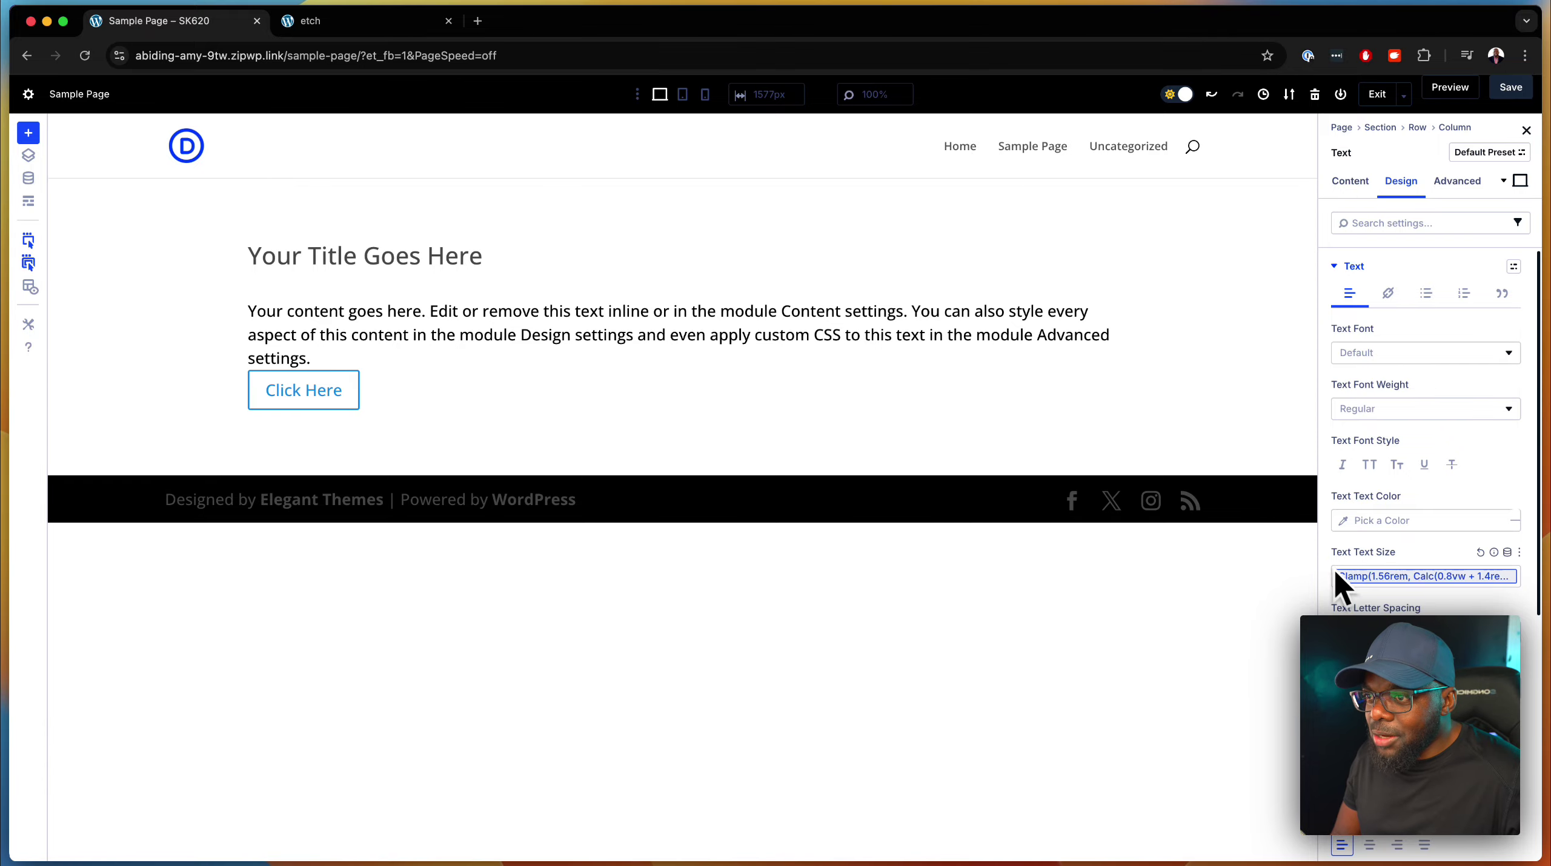
{"action": "left_click", "coordinate": [1508, 552]}
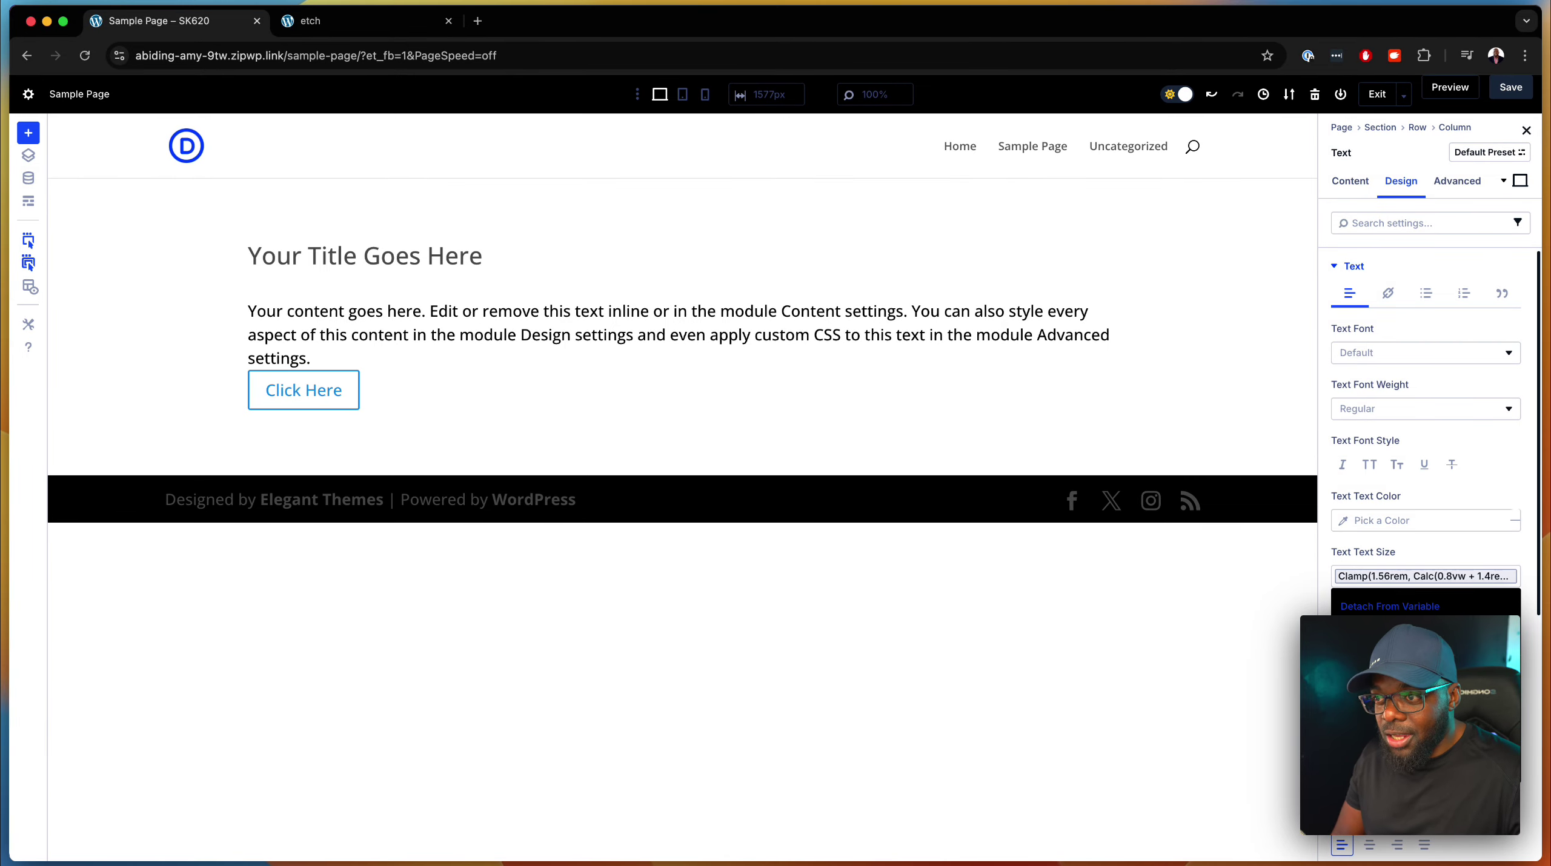
{"action": "left_click", "coordinate": [1281, 629]}
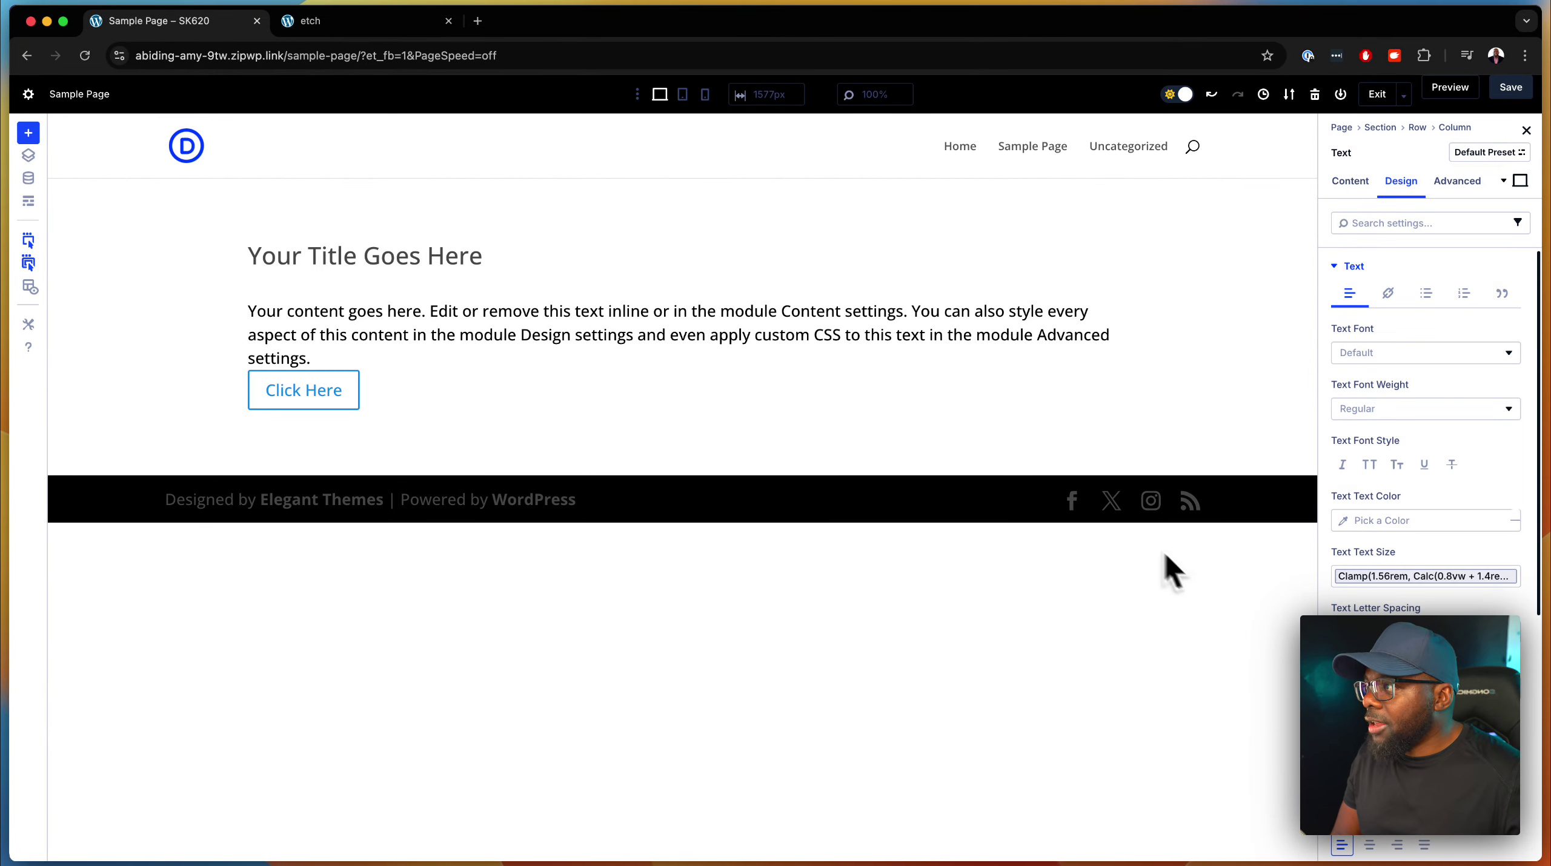
Switch to the Etch page and open the default collection of CSS variables in the Style Manager.
{"action": "left_click", "coordinate": [311, 21]}
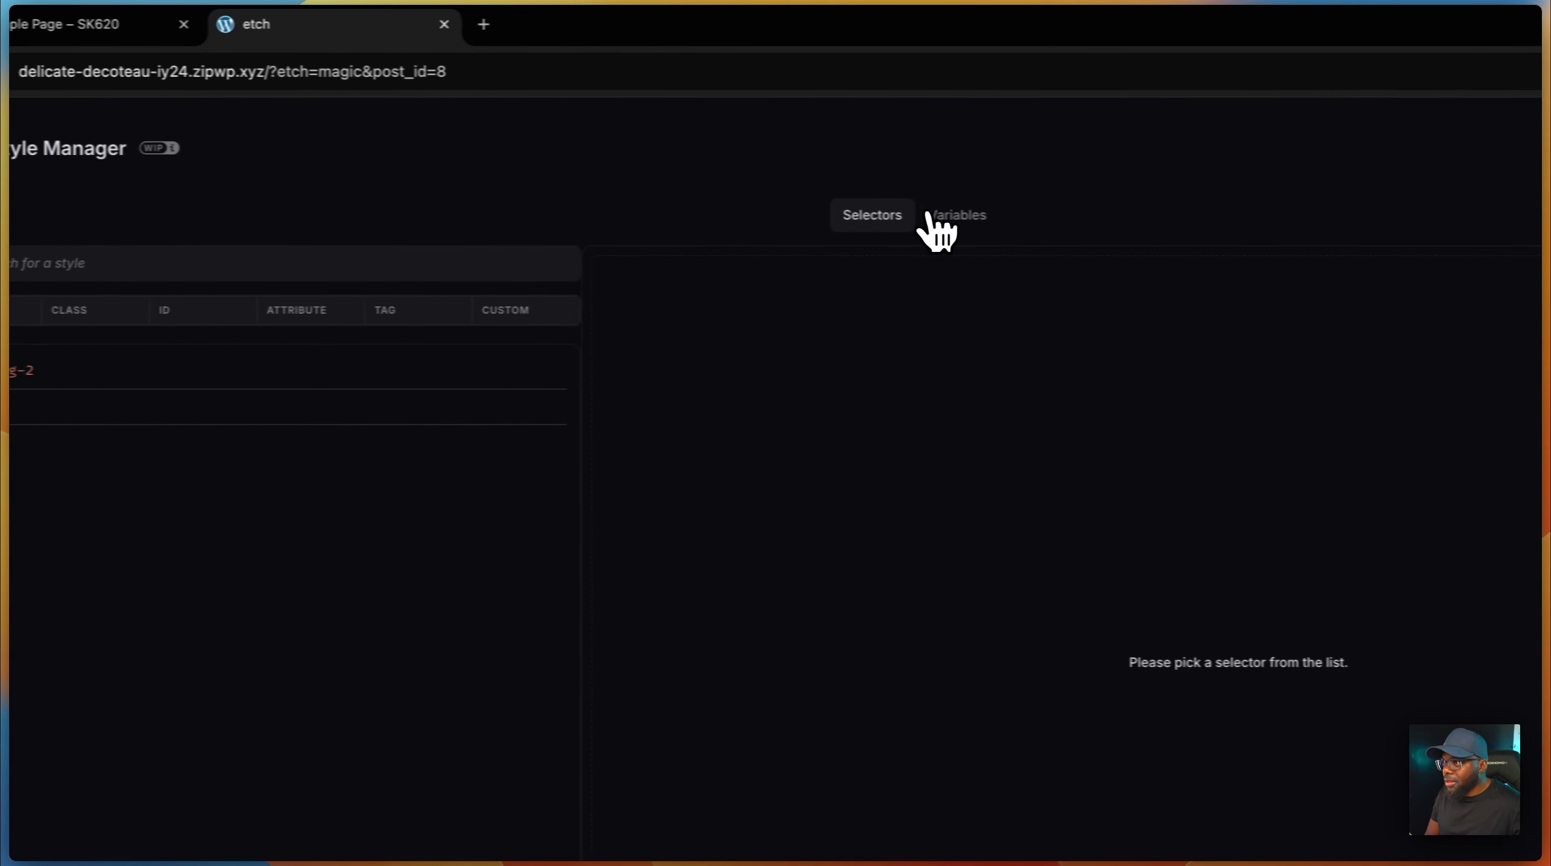
{"action": "left_click", "coordinate": [1119, 218]}
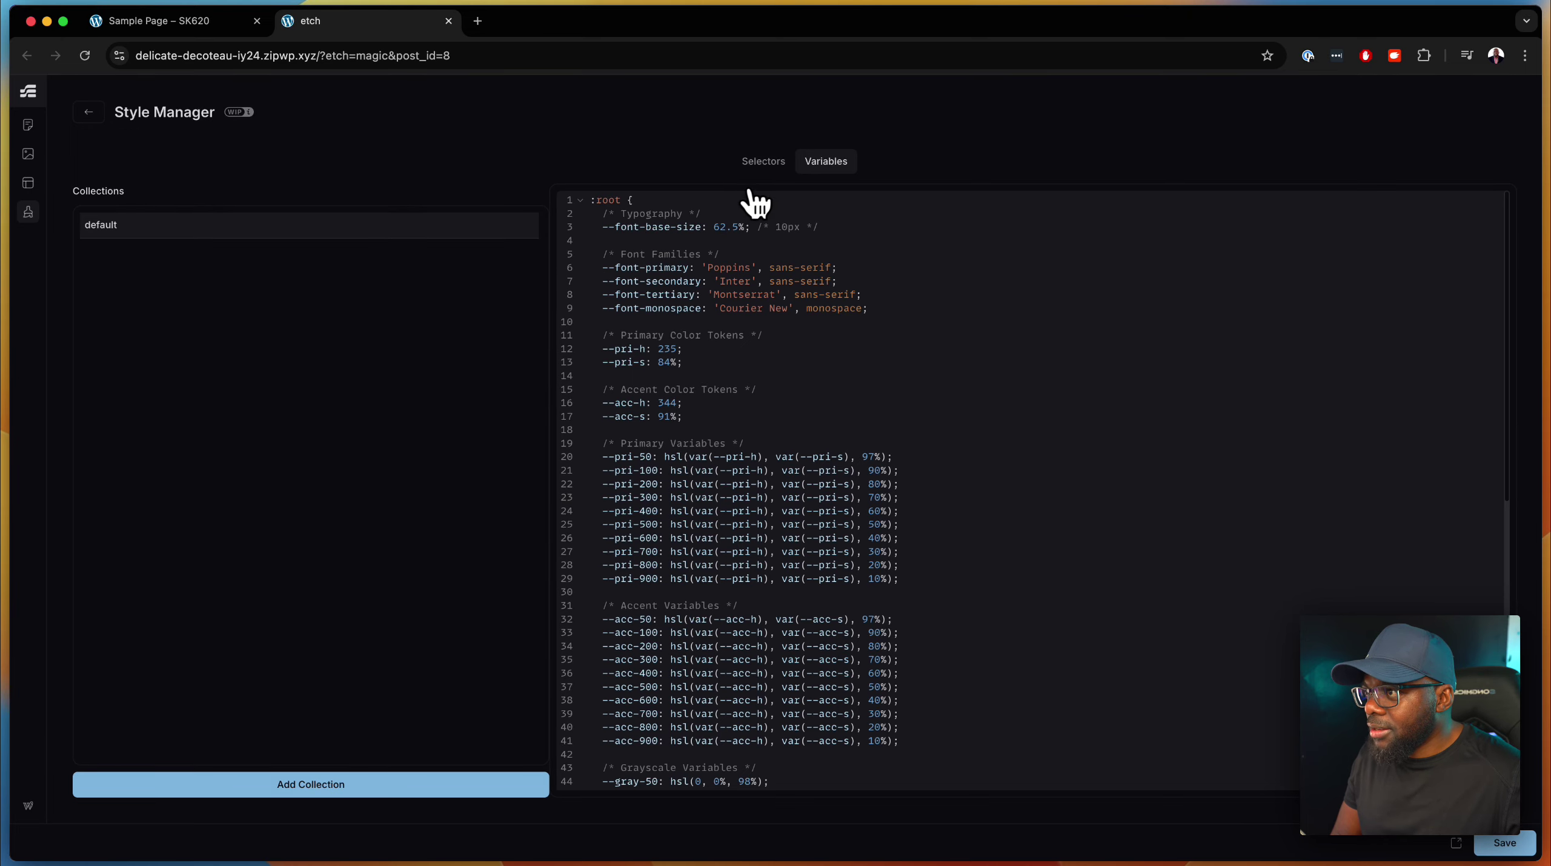
Open the .heading-2 selector's CSS in the Style Manager and set its font-size to var(--heading-l).
{"action": "left_click", "coordinate": [763, 160]}
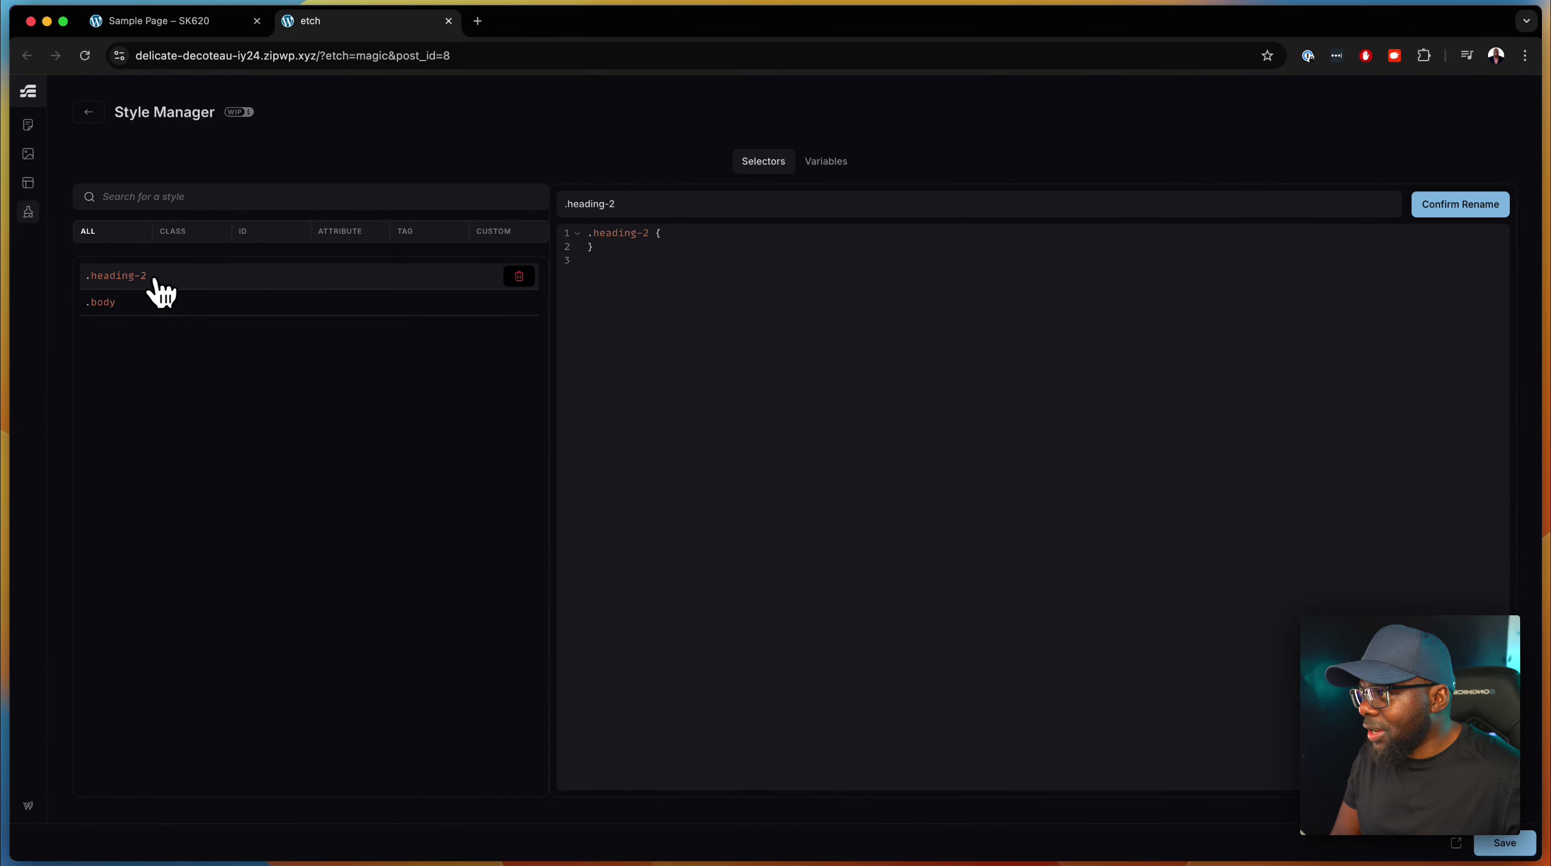
{"action": "left_click", "coordinate": [146, 284]}
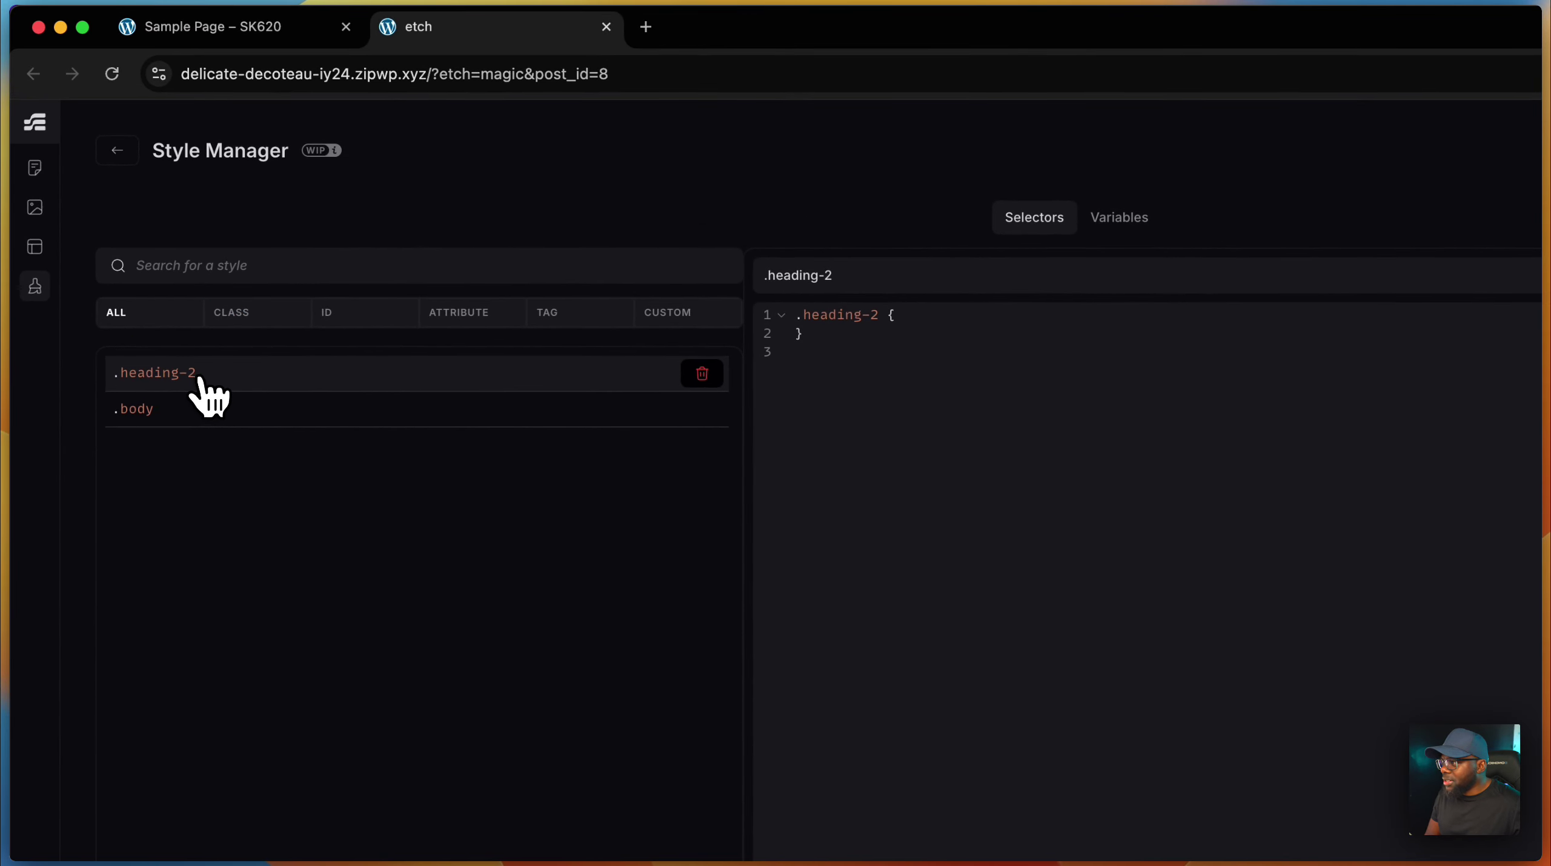
{"action": "left_click", "coordinate": [939, 318]}
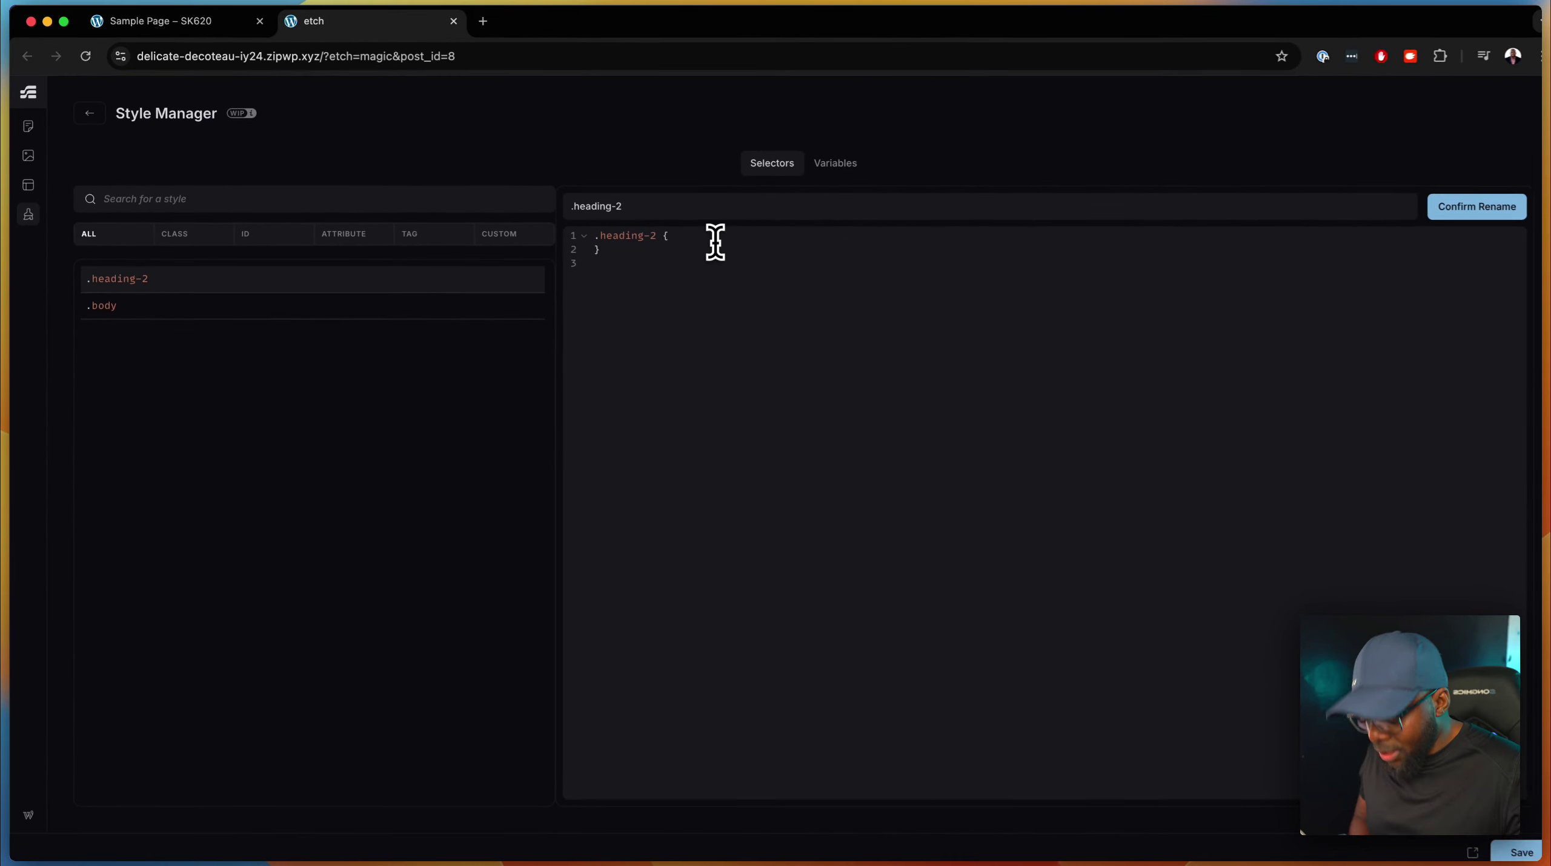
{"action": "key", "text": "Return"}
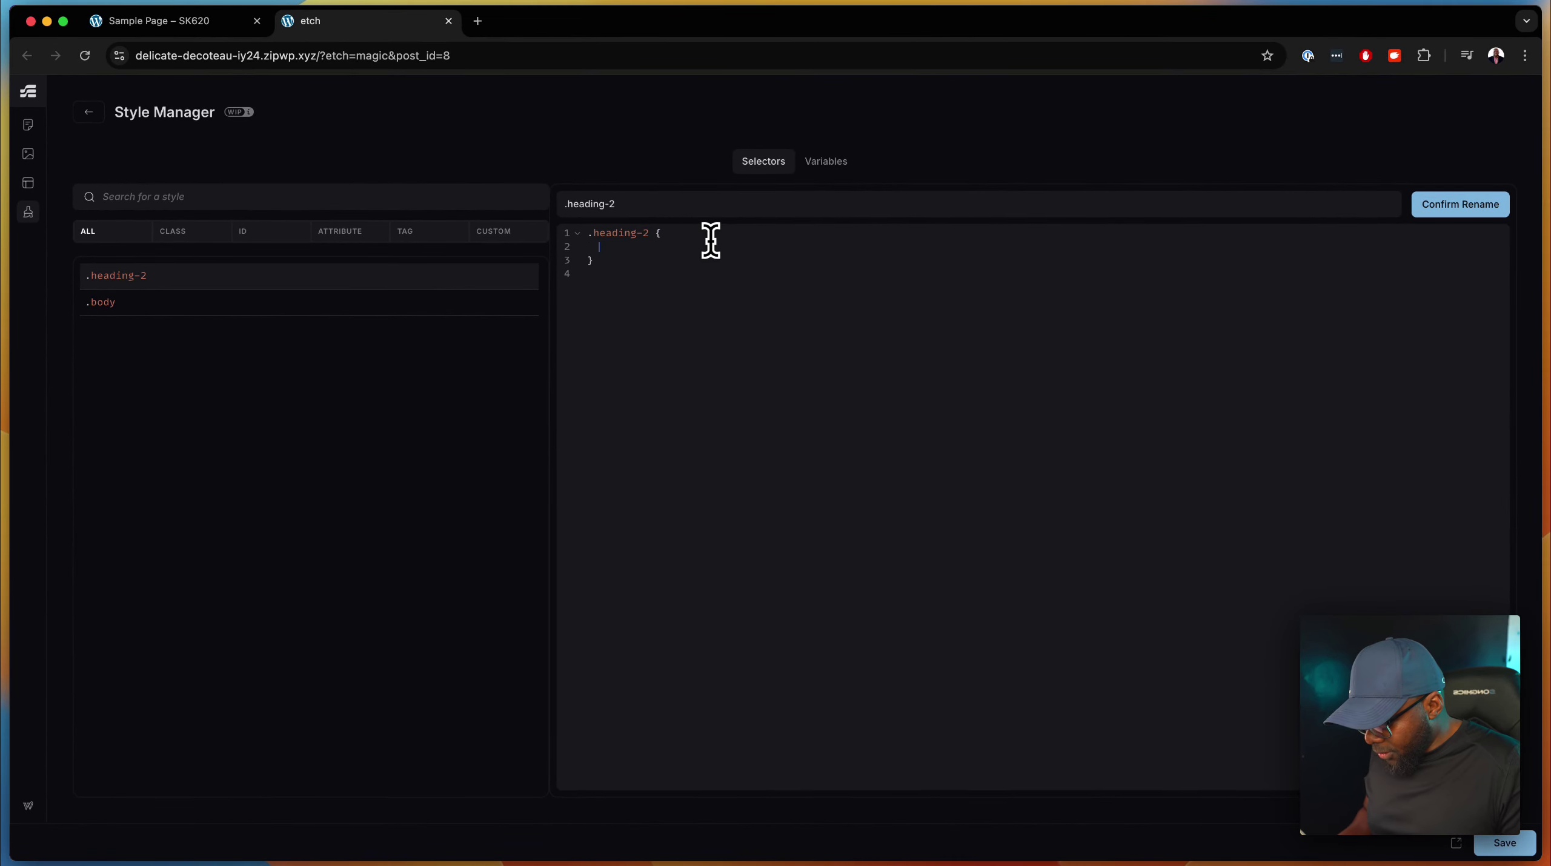
{"action": "type", "text": "font-"}
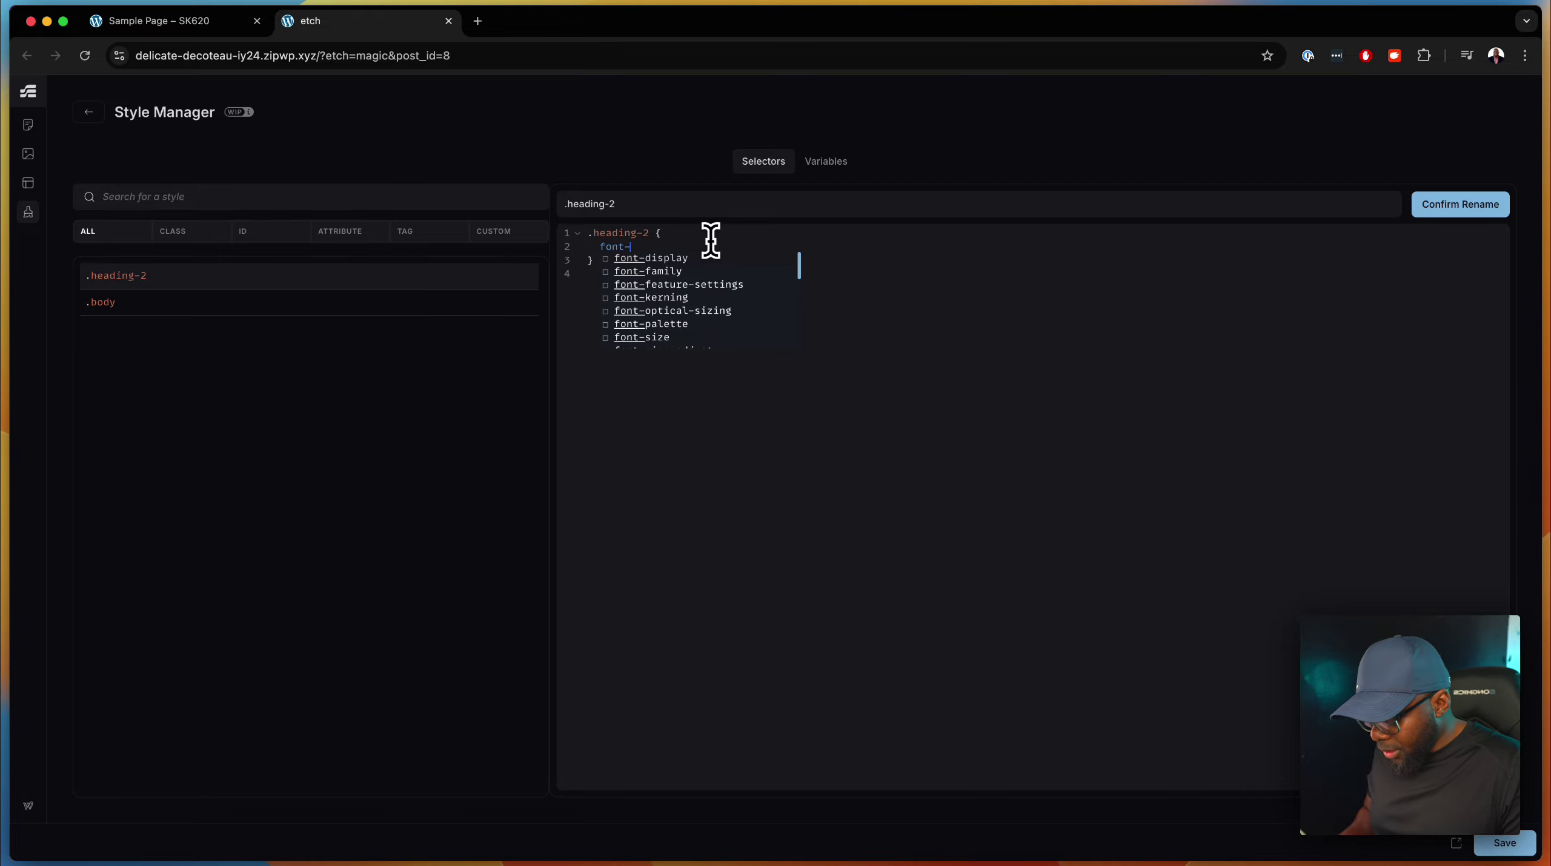
{"action": "type", "text": "s"}
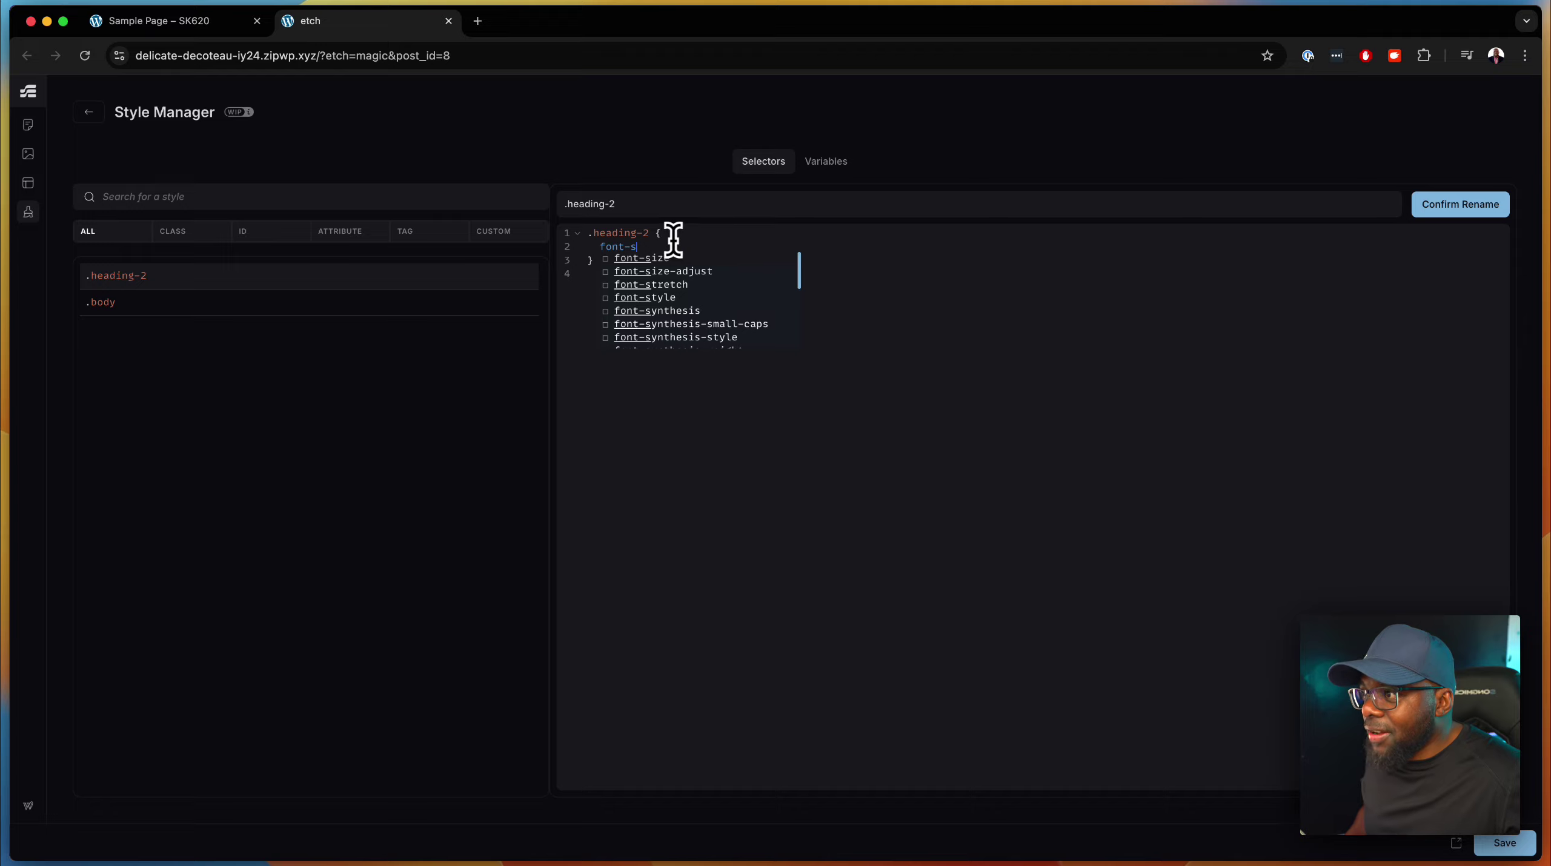
{"action": "left_click", "coordinate": [646, 260]}
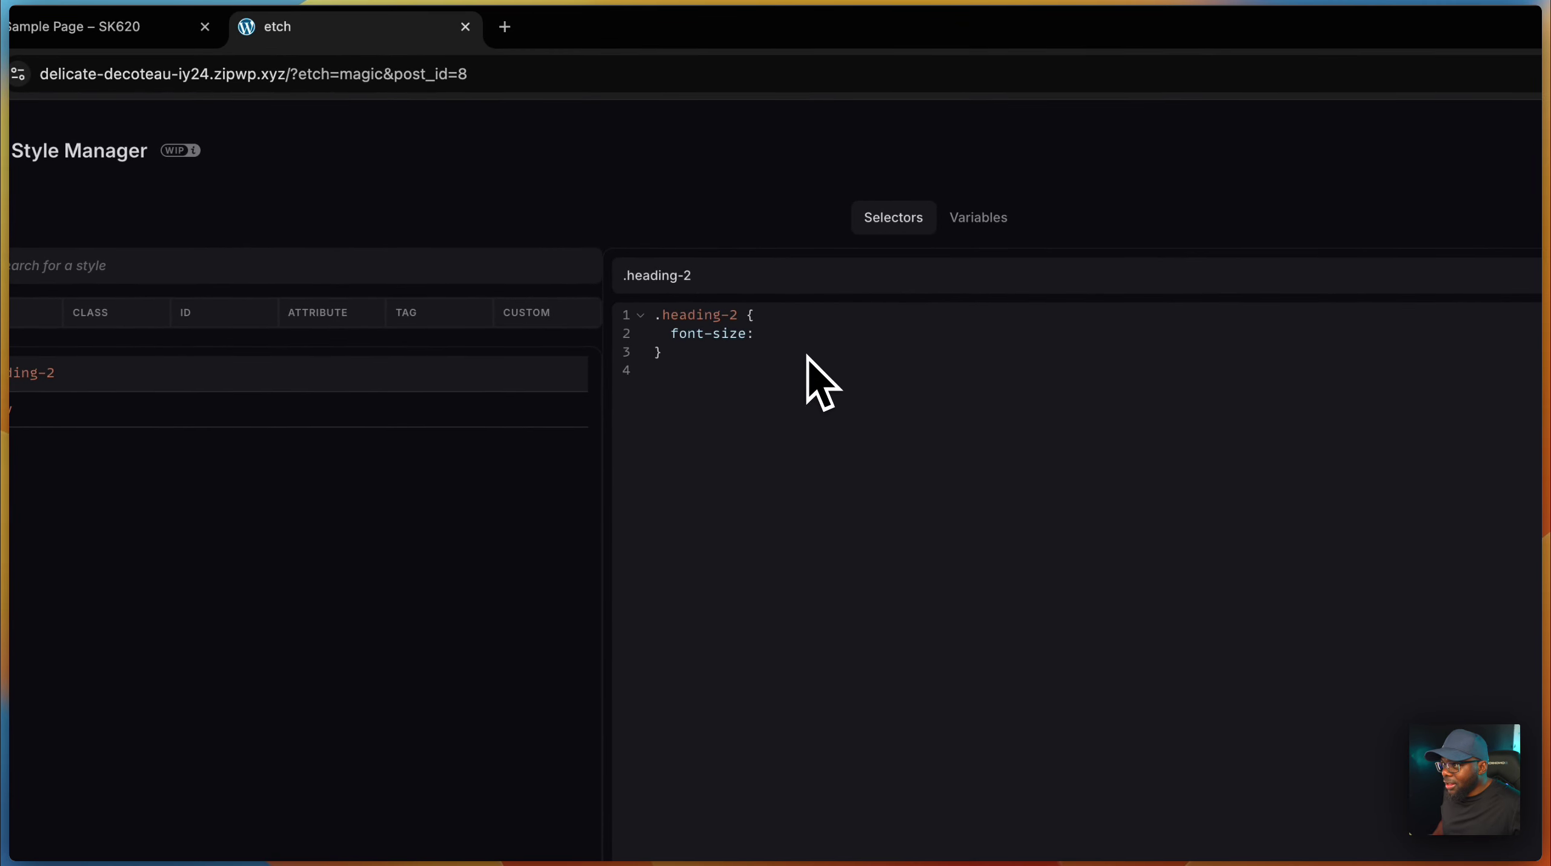
{"action": "type", "text": "--"}
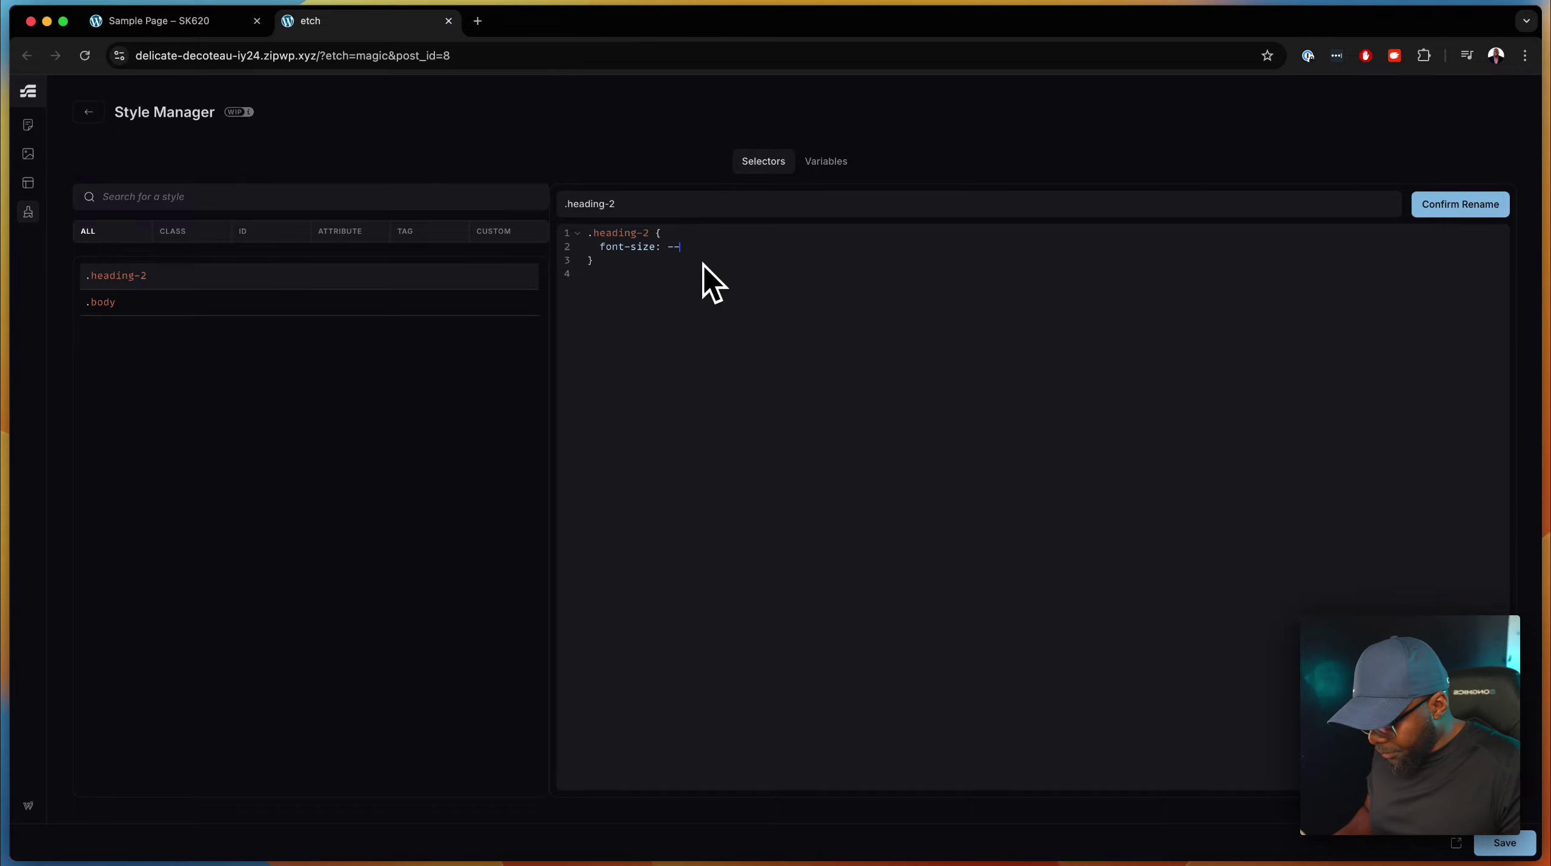
{"action": "type", "text": "heading"}
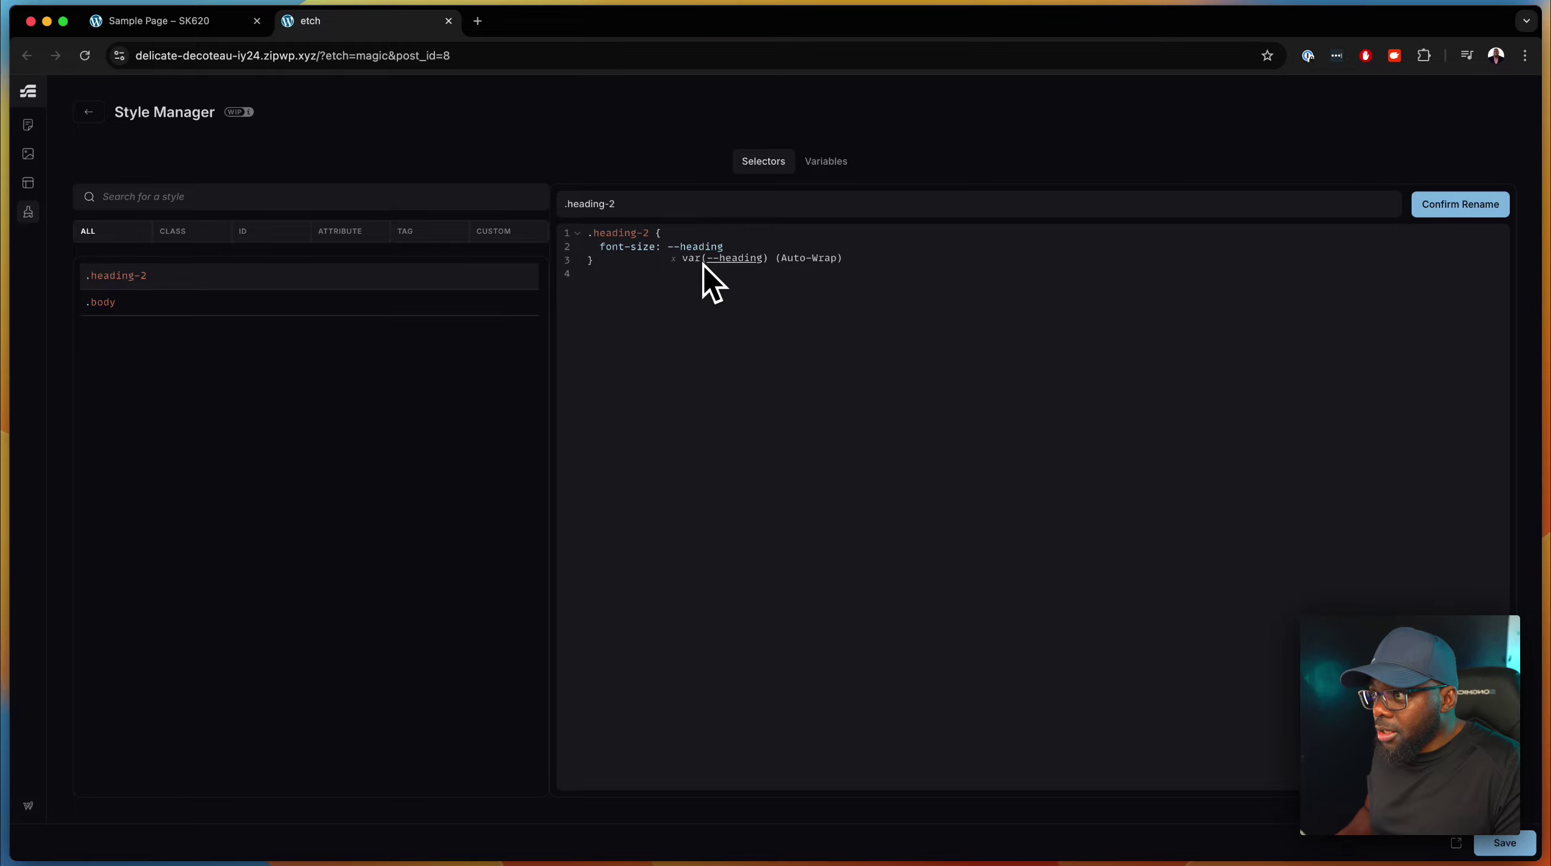
{"action": "type", "text": "-"}
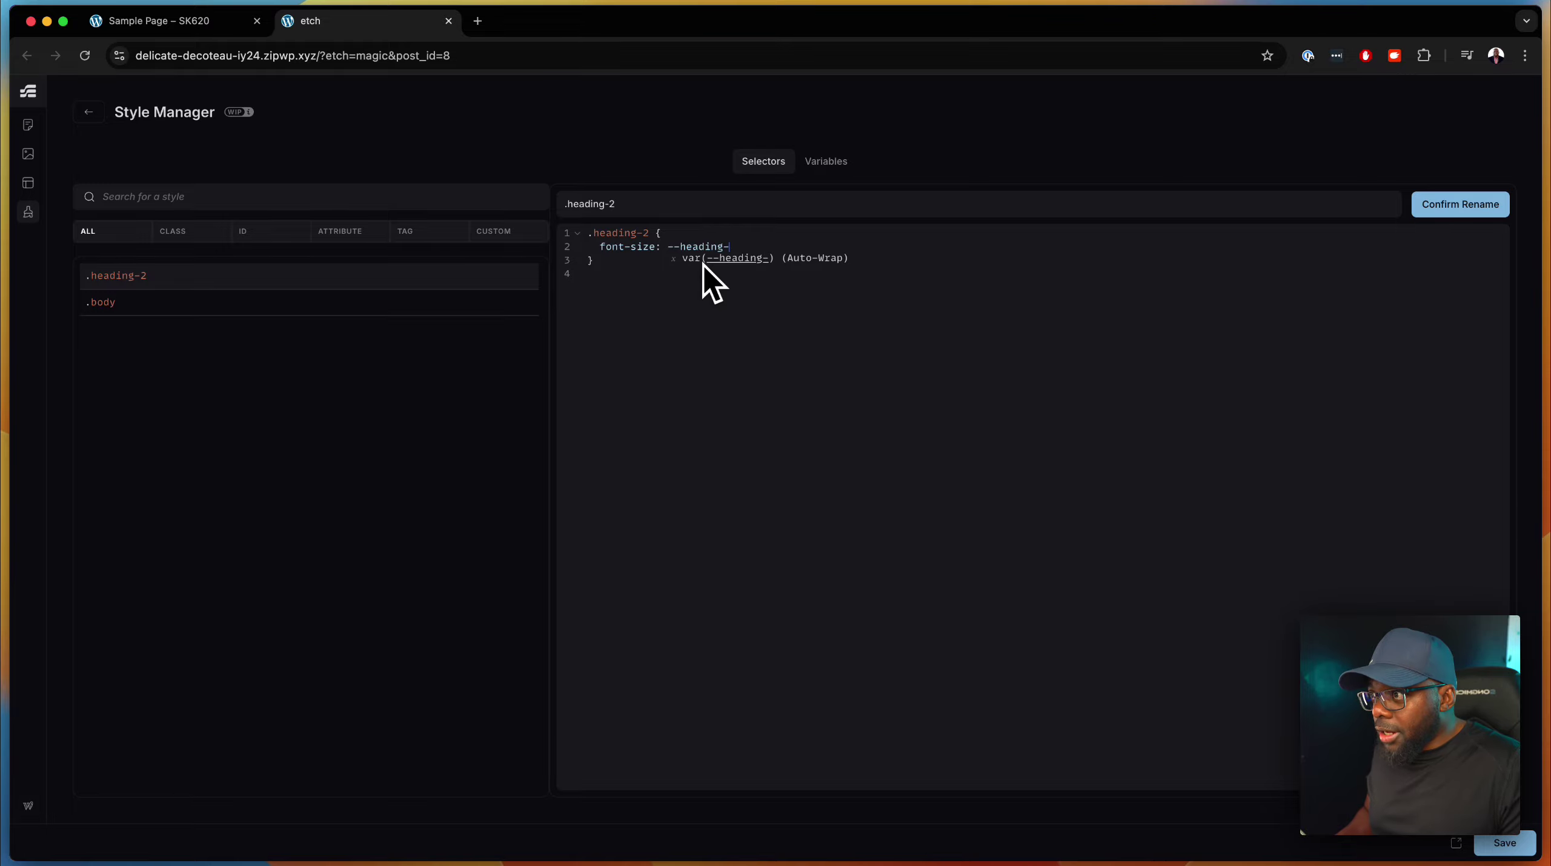
{"action": "type", "text": "l"}
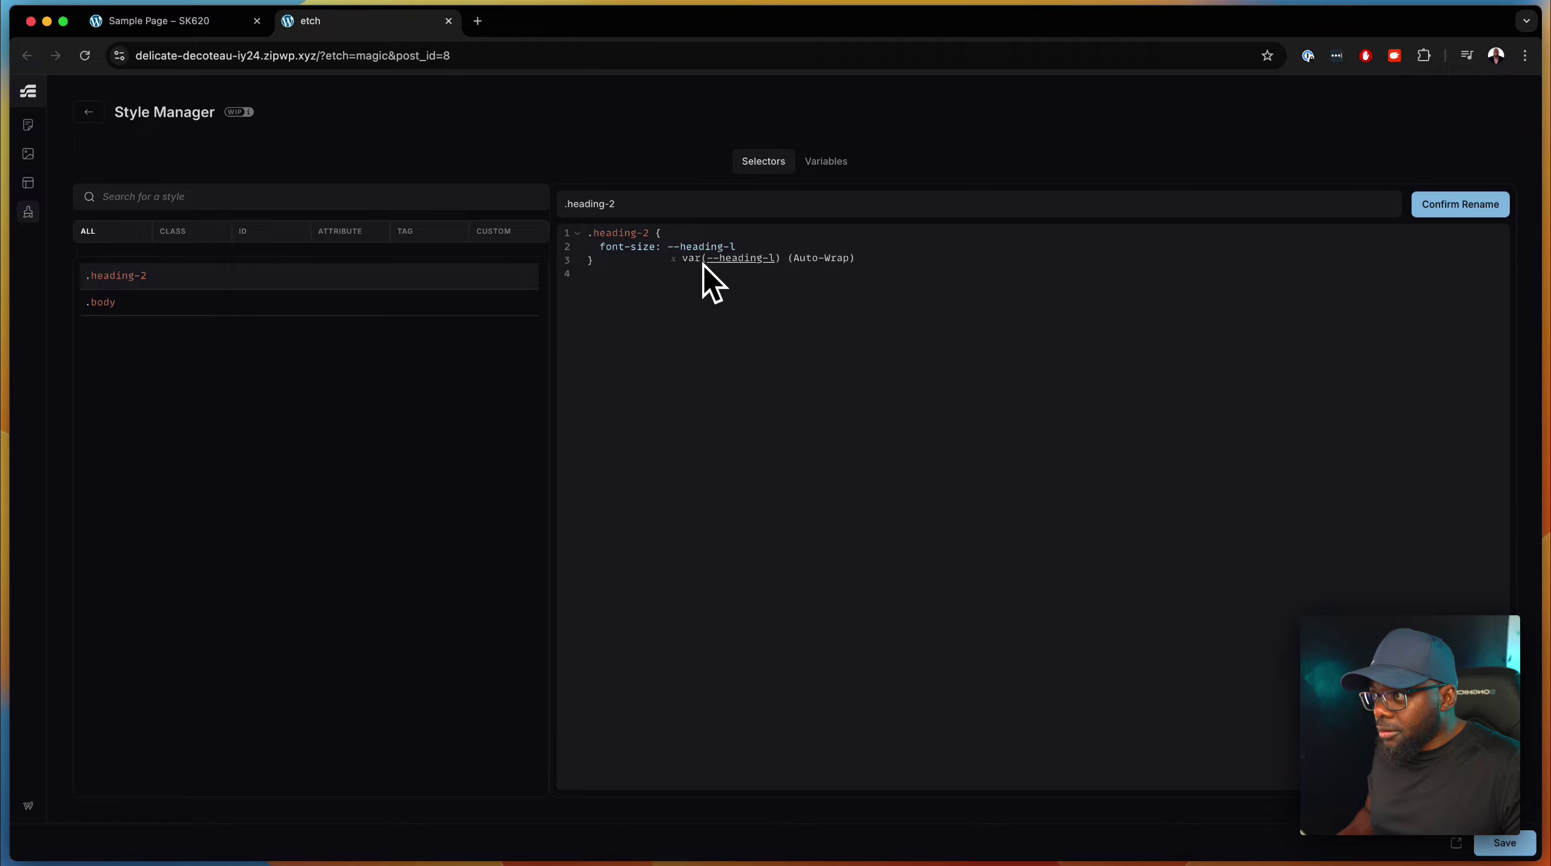
{"action": "key", "text": "Tab"}
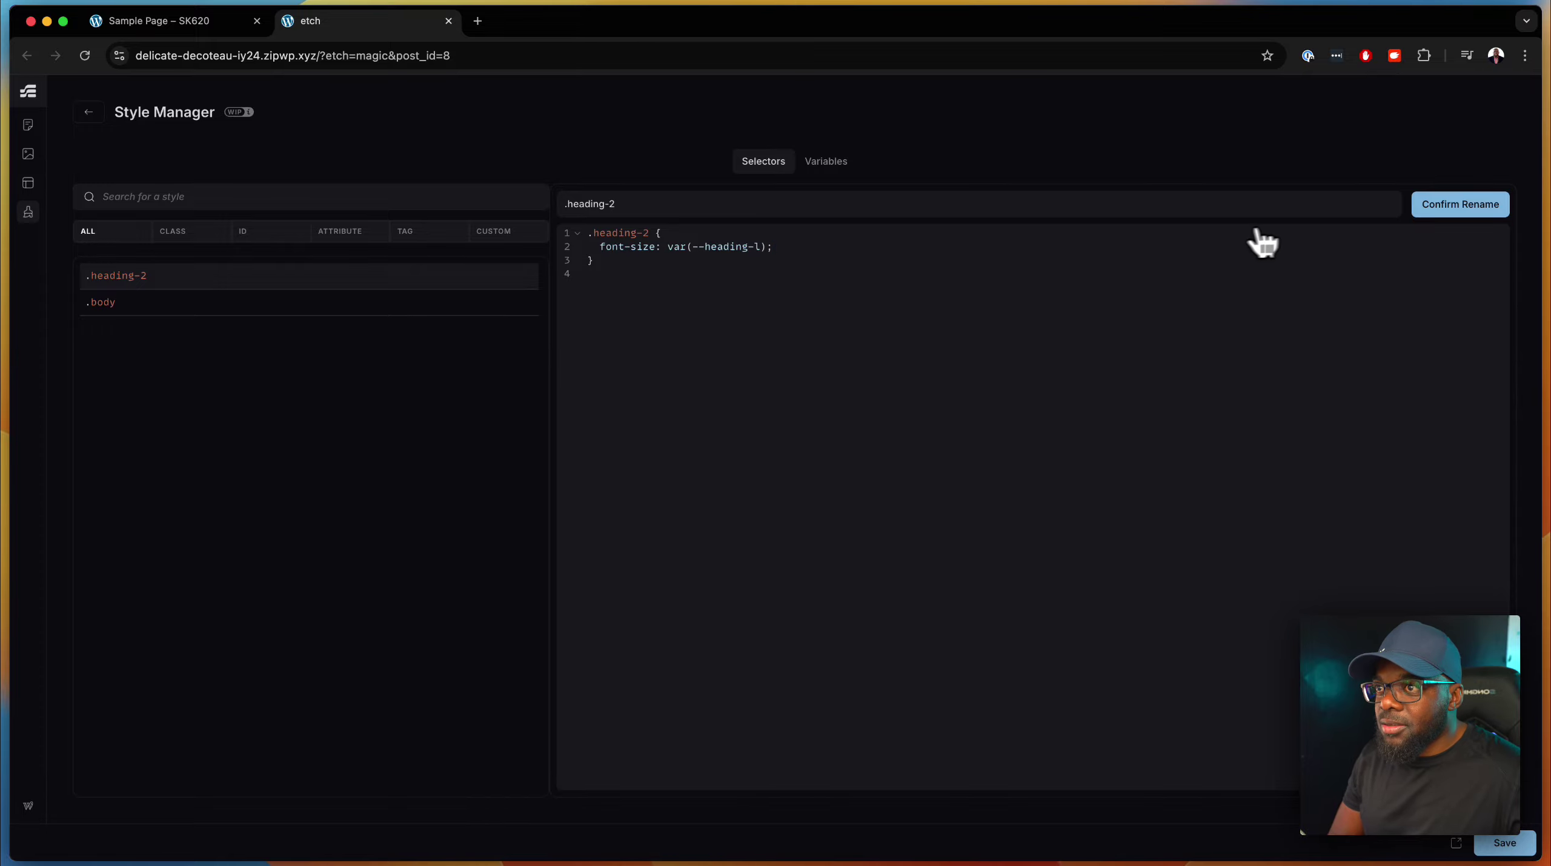
{"action": "left_click", "coordinate": [1455, 209]}
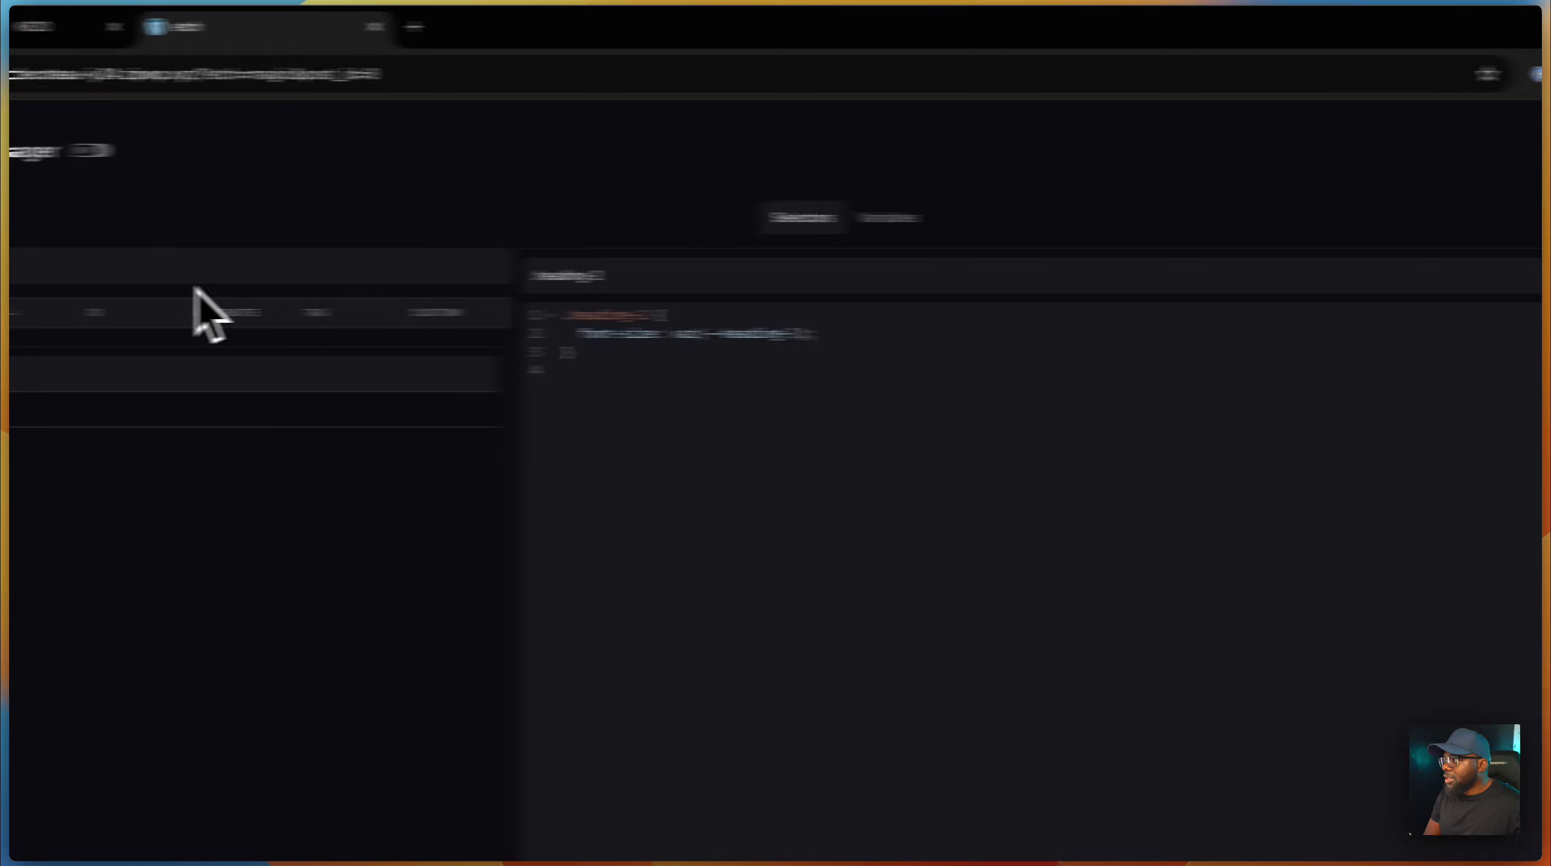
Review the CSS rule of the .body selector and return from the Style Manager to the page editor.
{"action": "left_click", "coordinate": [206, 409]}
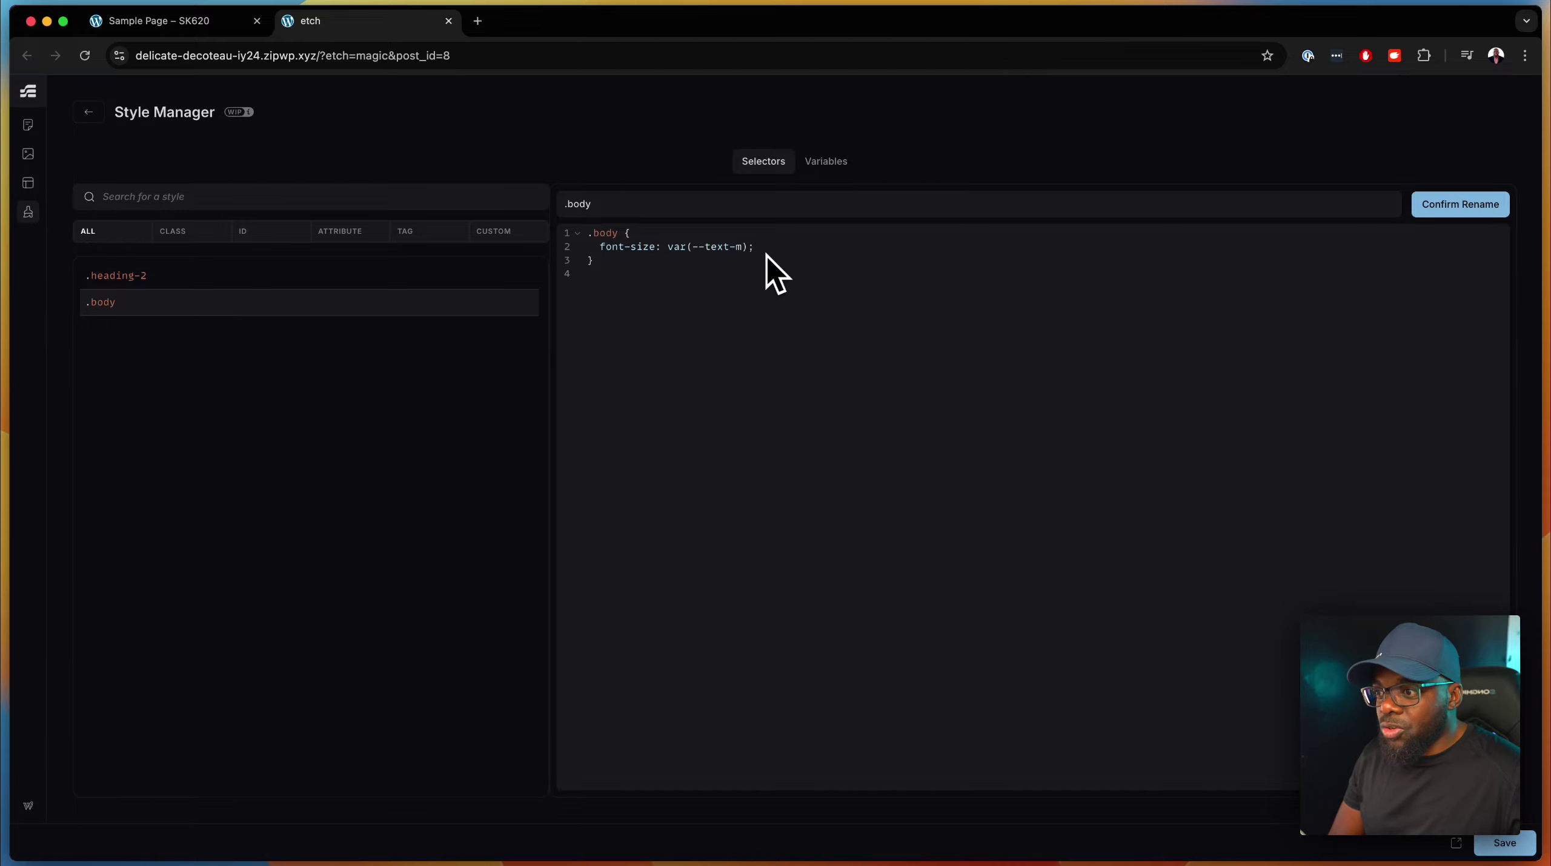
{"action": "left_click", "coordinate": [28, 211]}
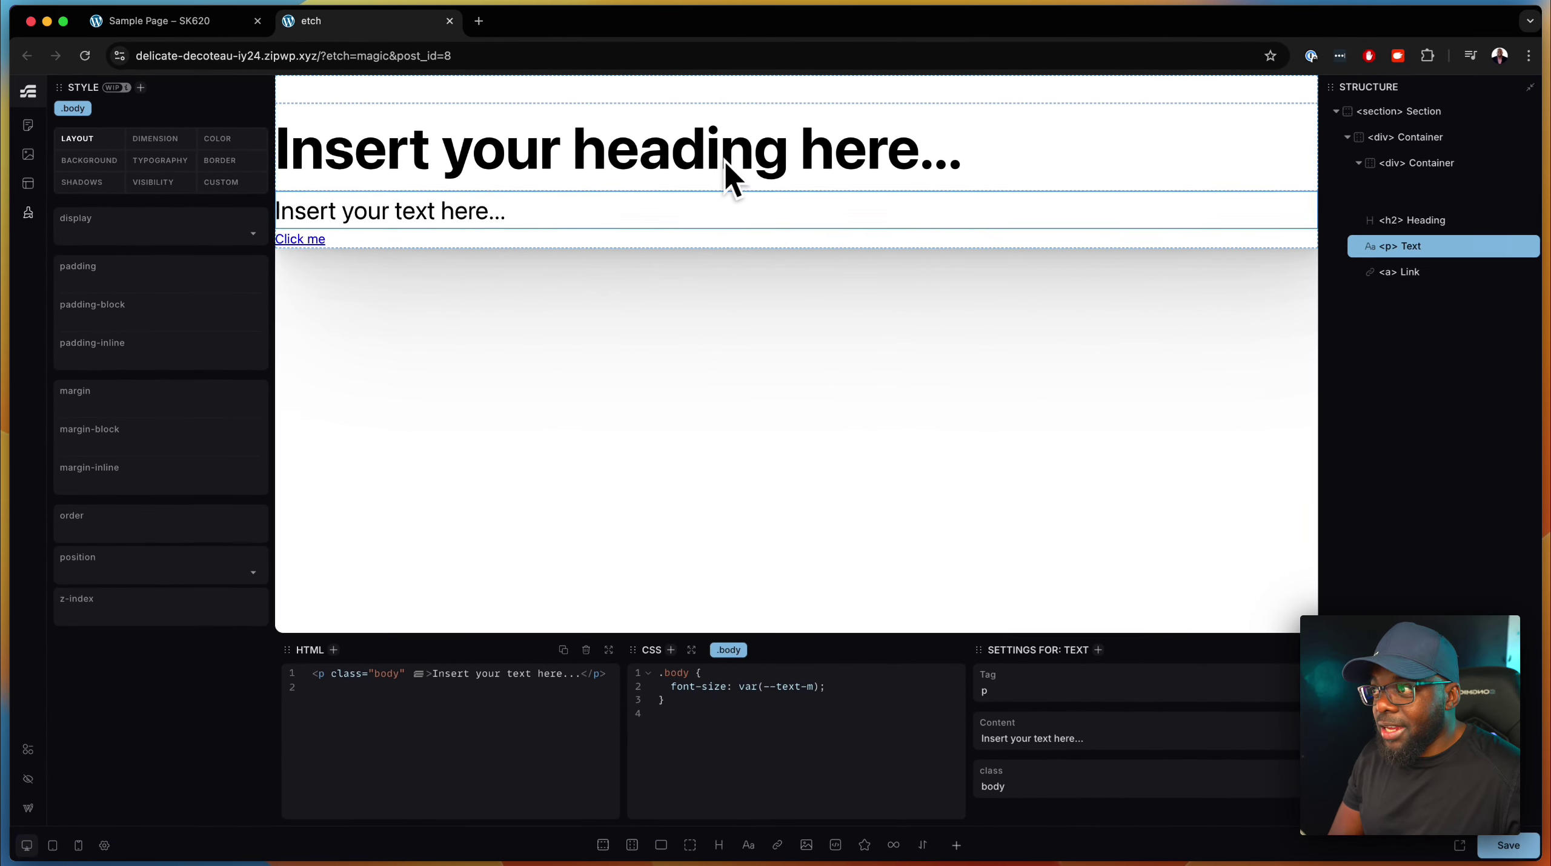
Try the variables --heading-xl and --heading-2xl as the h2 heading's font size in its .heading-2 rule, and restore --heading-l.
{"action": "left_click", "coordinate": [461, 165]}
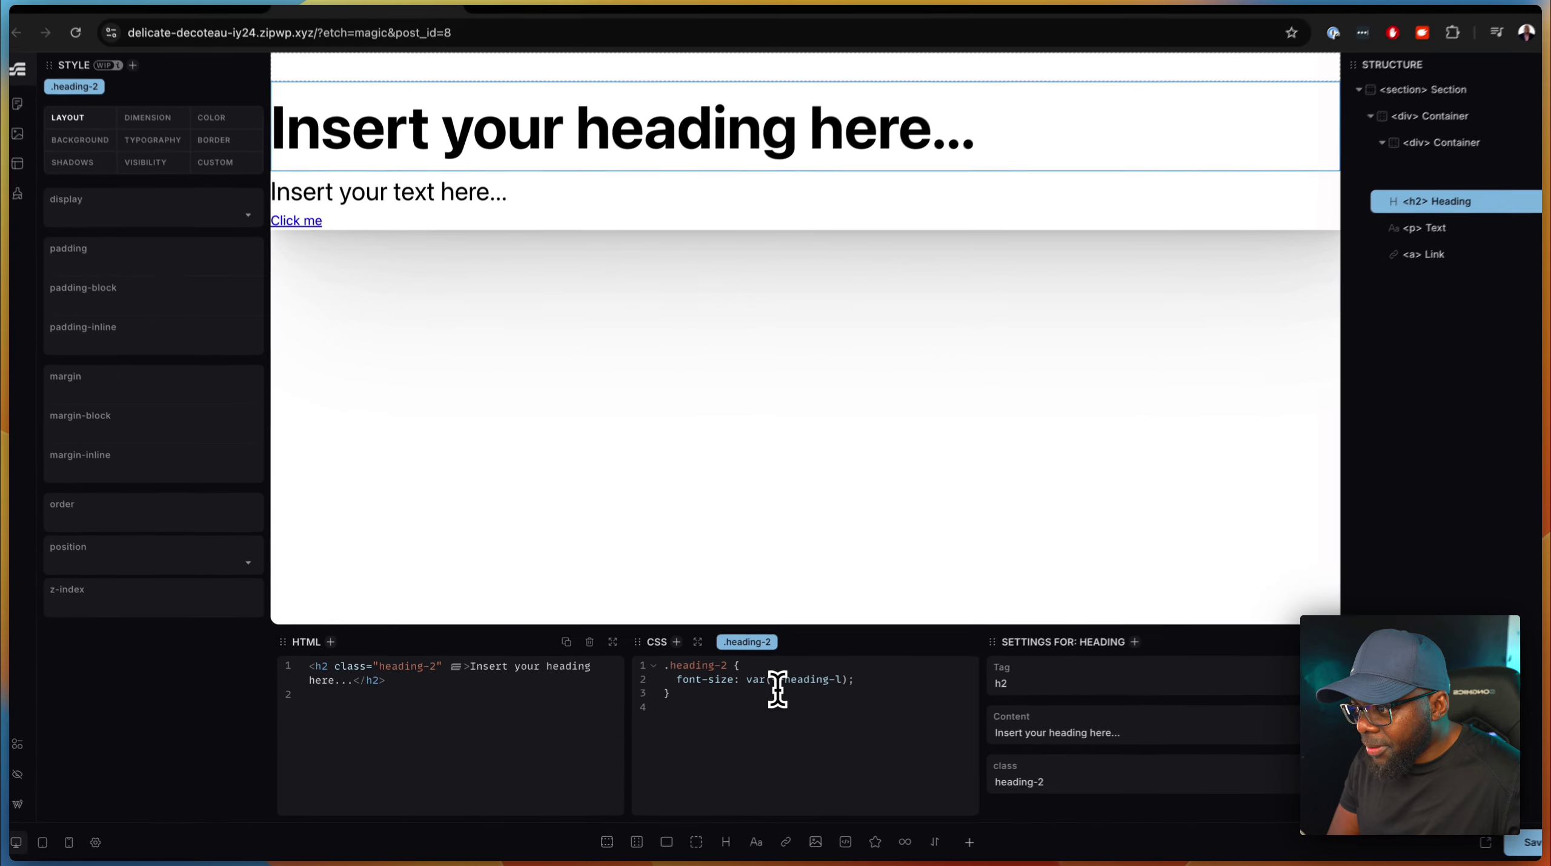
{"action": "left_click", "coordinate": [827, 686]}
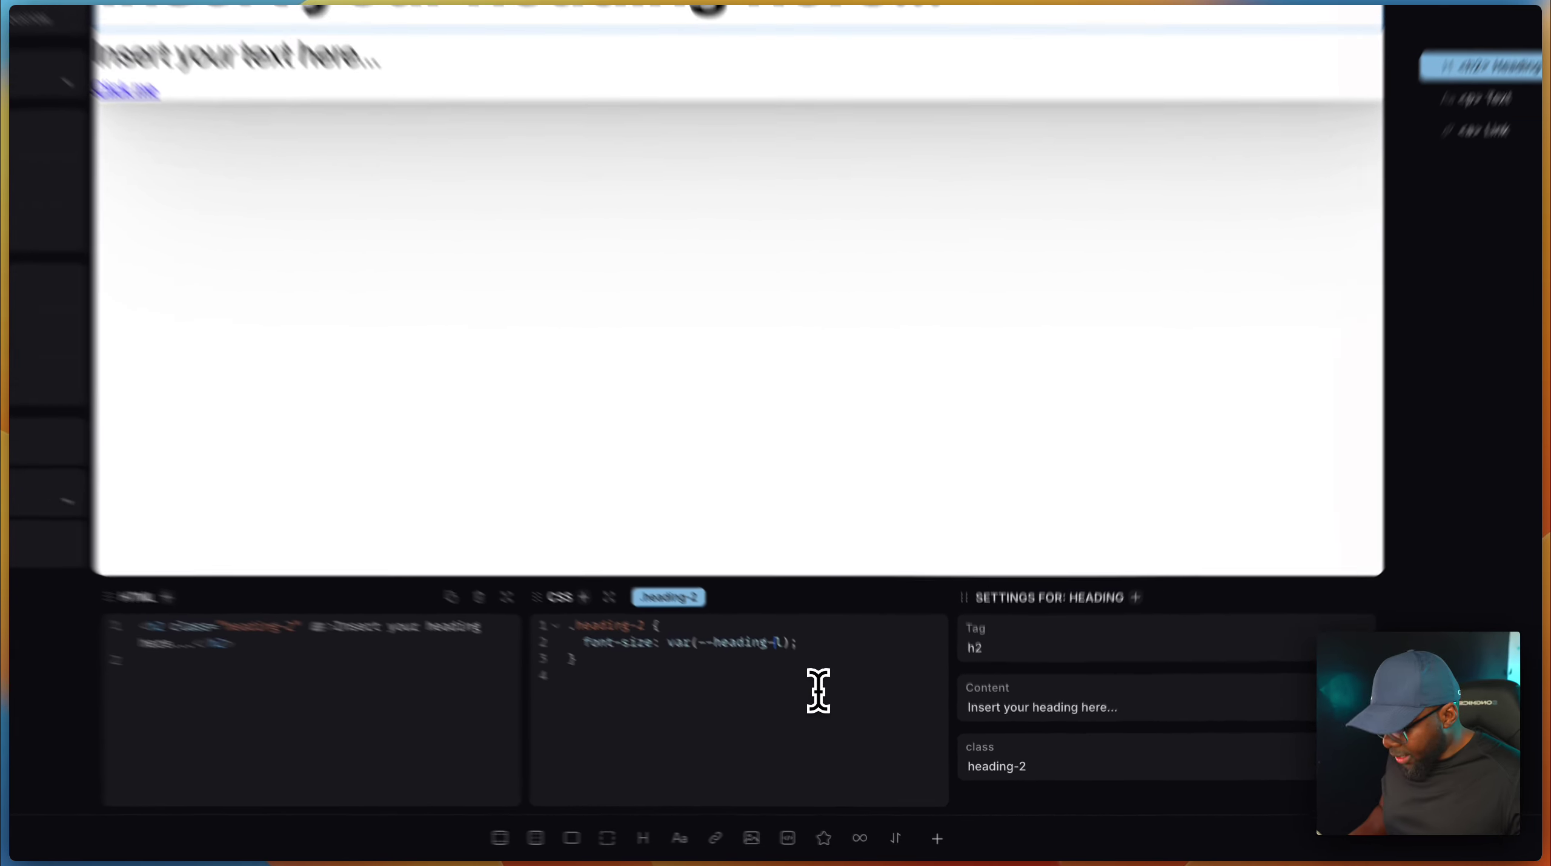
{"action": "type", "text": "xl"}
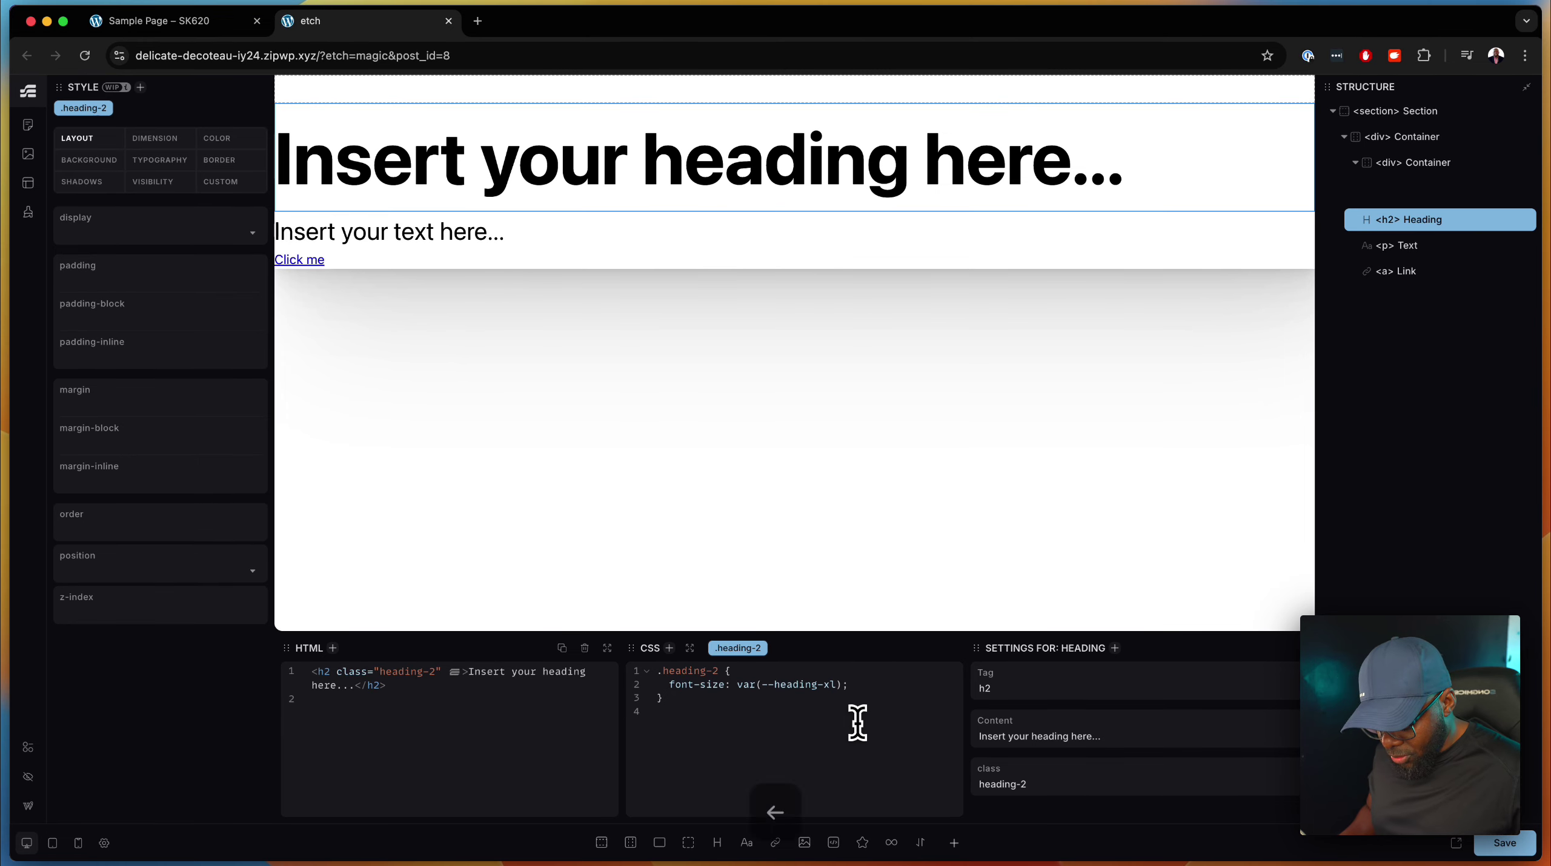
{"action": "type", "text": "2"}
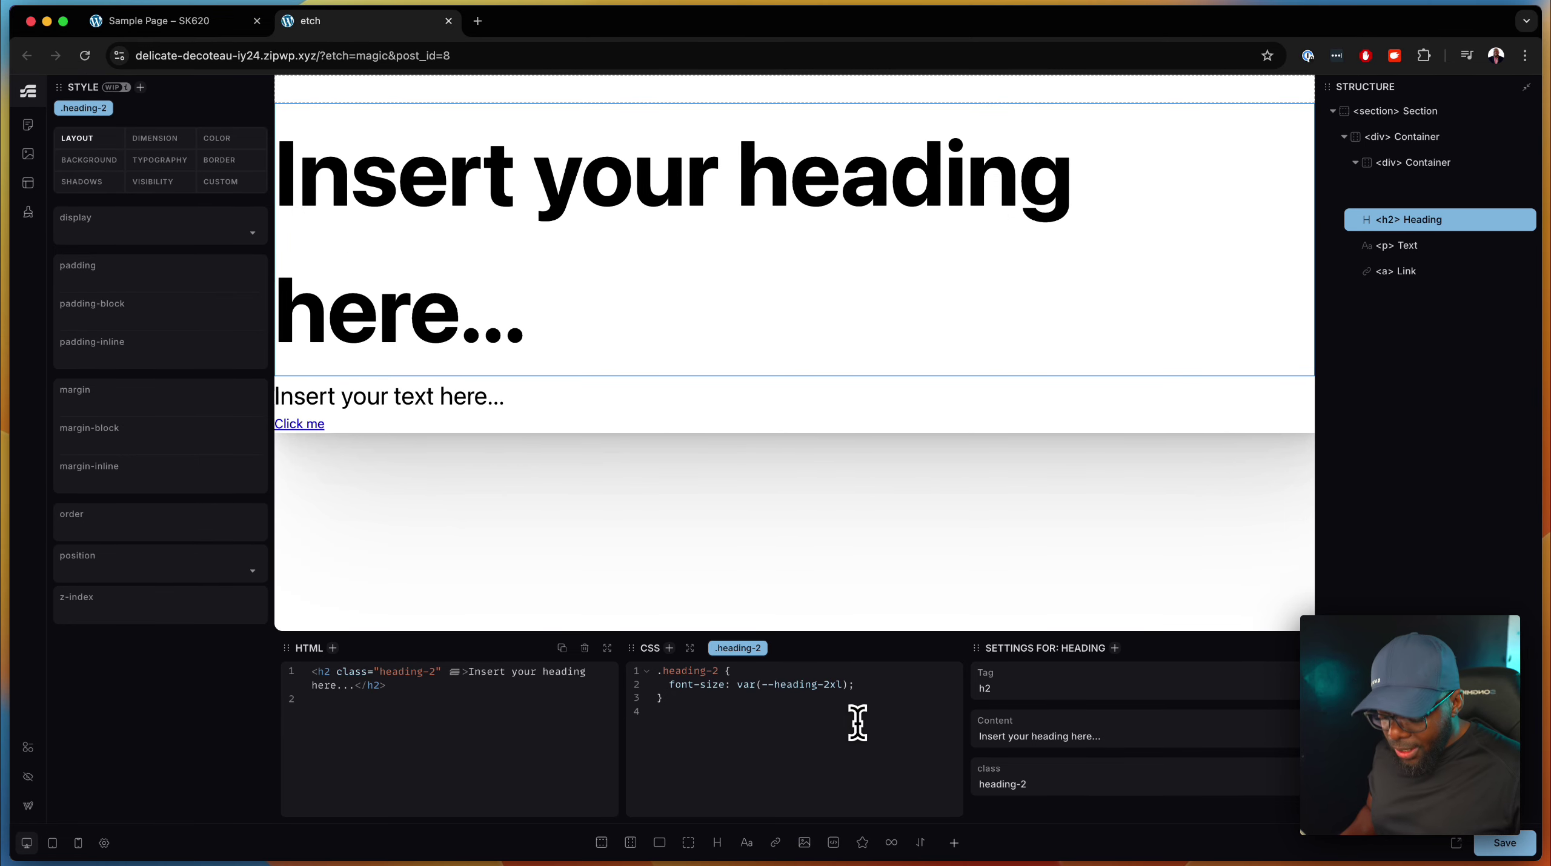
{"action": "key", "text": "BackSpace"}
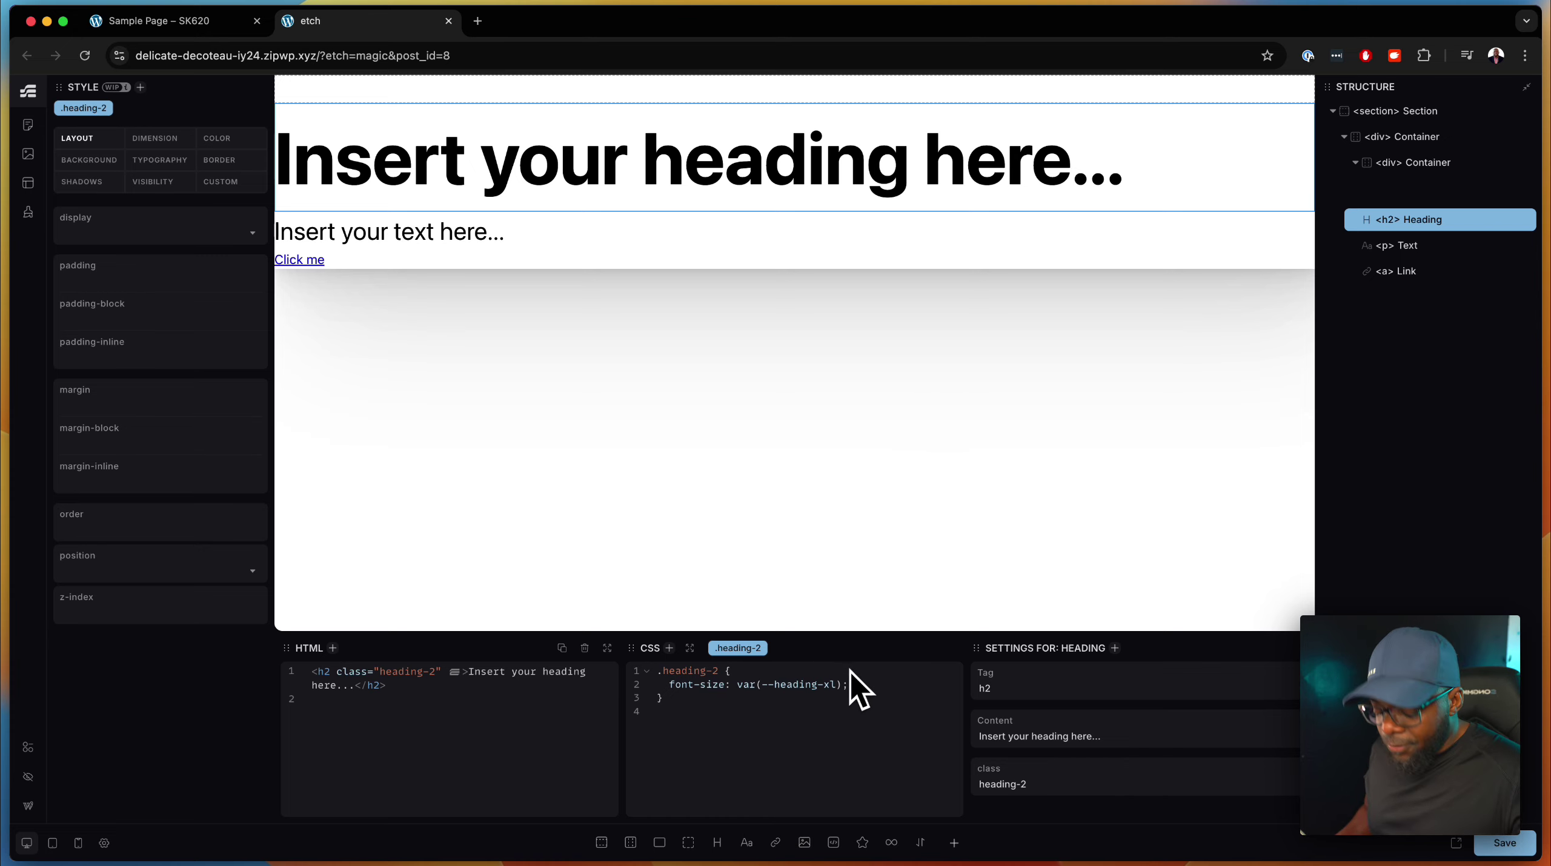
{"action": "key", "text": "Right"}
{"action": "key", "text": "BackSpace"}
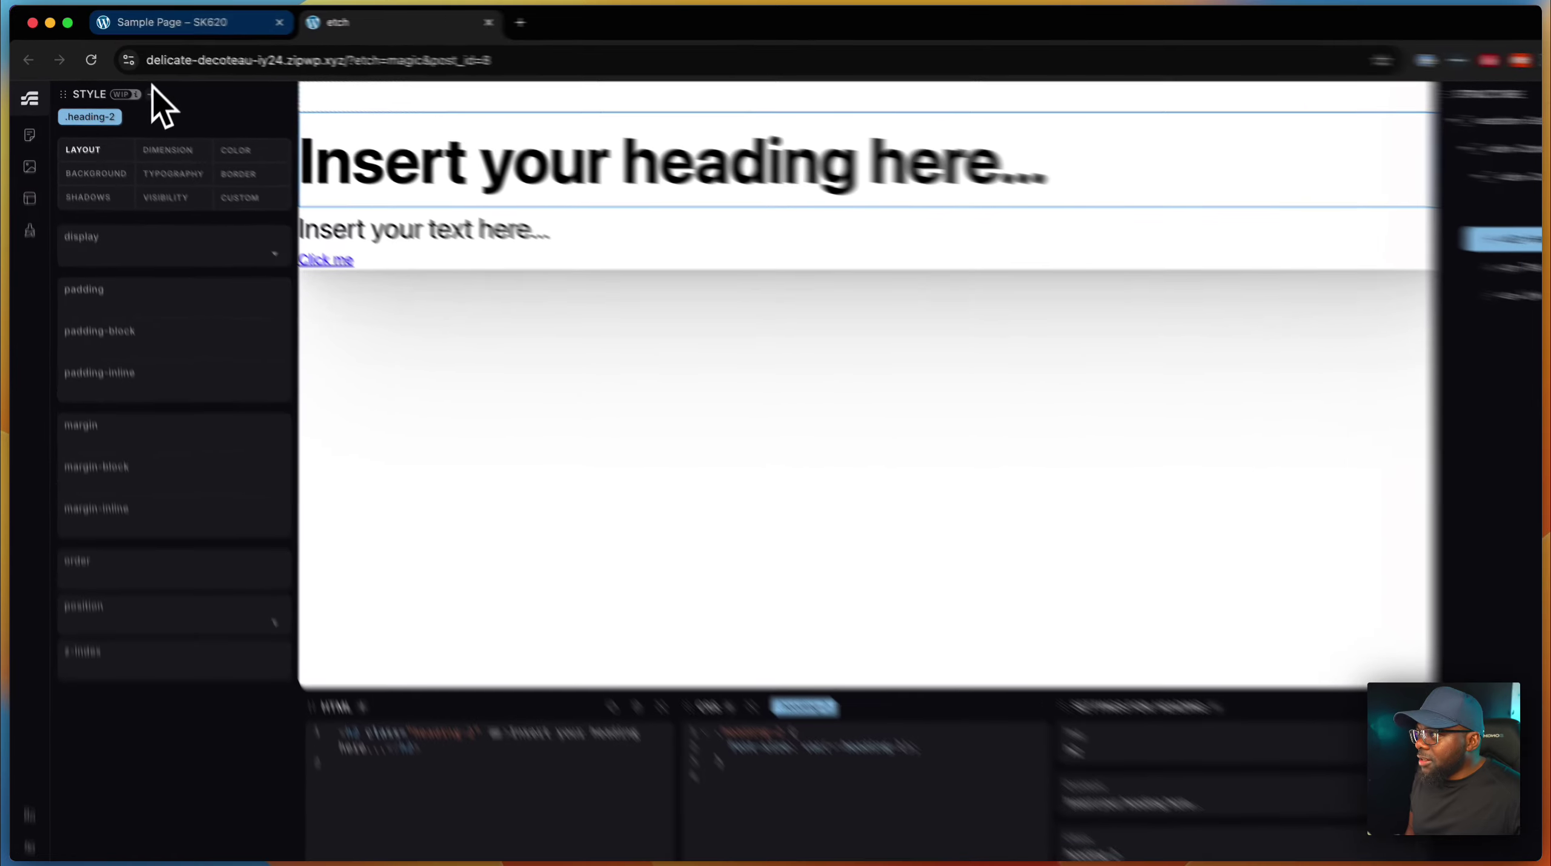
Switch to the Divi sample page, review the global number variables, and check the options of the text size field's linked variable.
{"action": "left_click", "coordinate": [158, 27]}
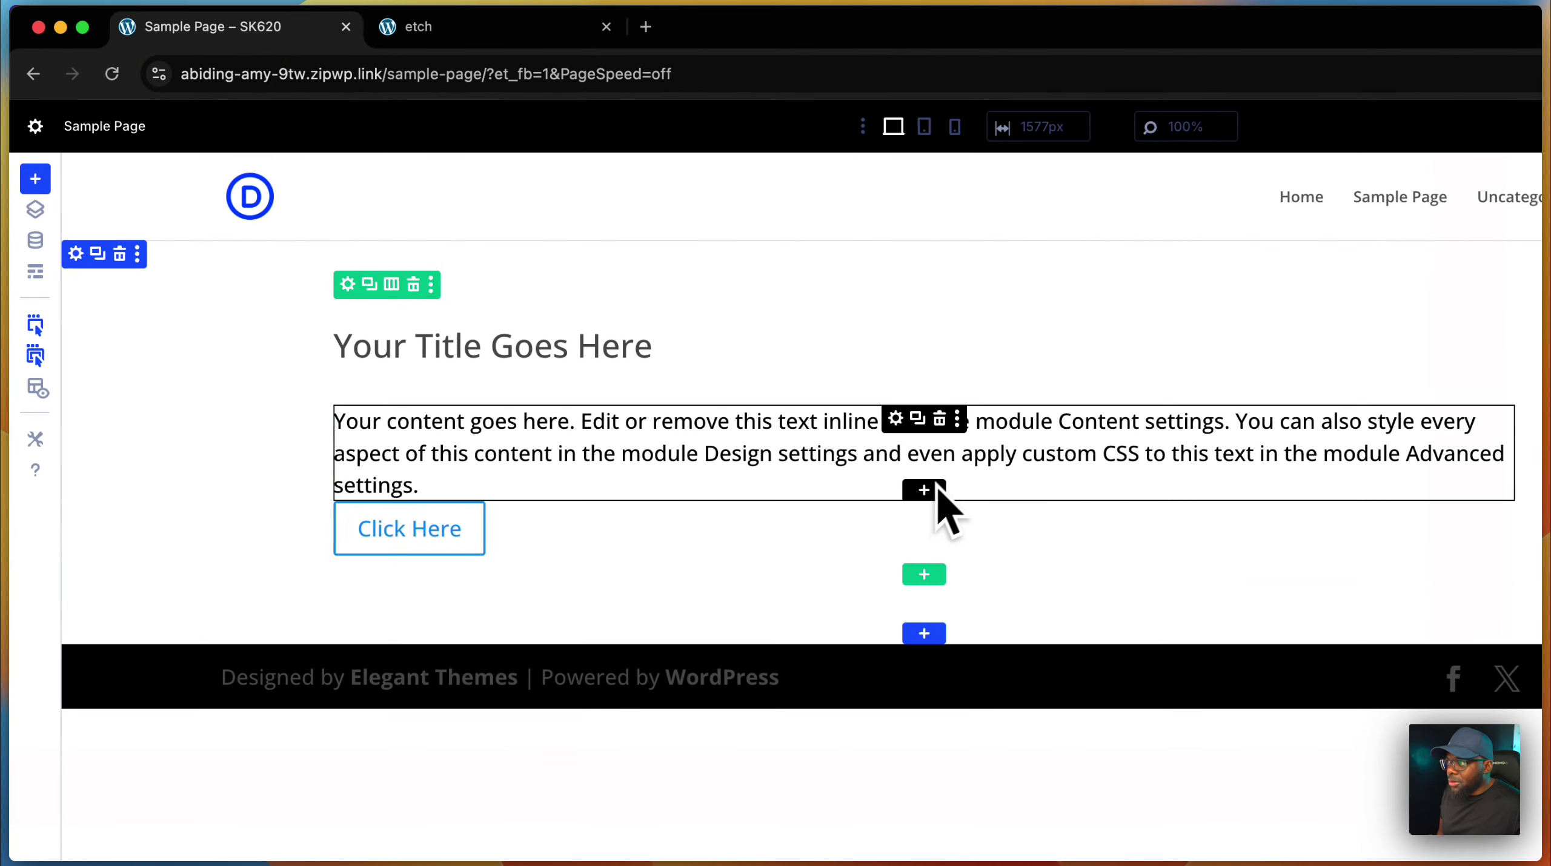
{"action": "left_click", "coordinate": [33, 243]}
{"action": "left_click", "coordinate": [255, 234]}
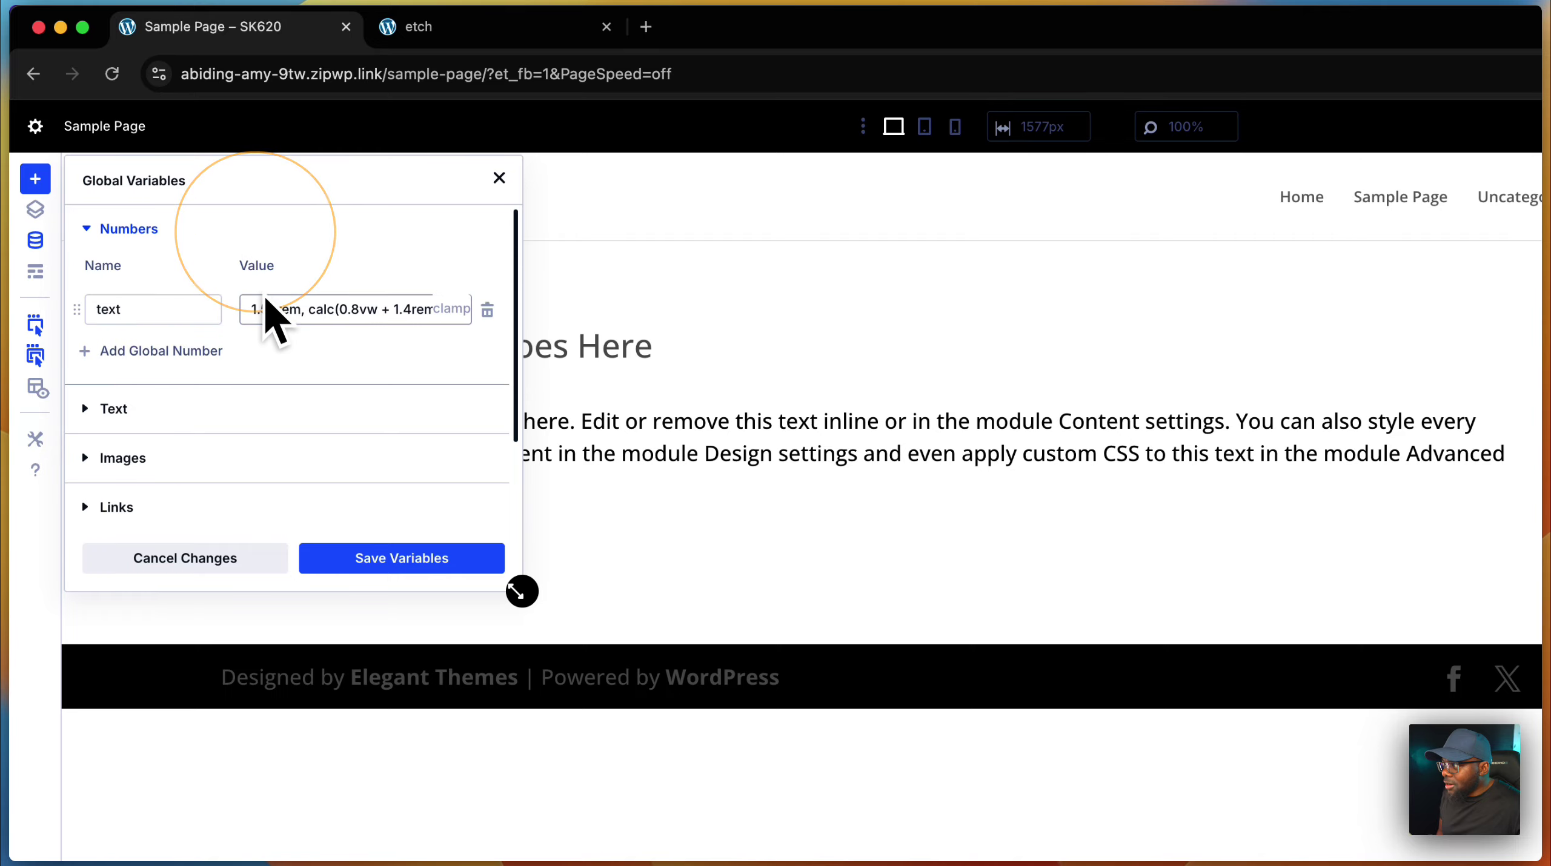
{"action": "scroll", "coordinate": [277, 347], "scroll_direction": "down", "scroll_amount": 2}
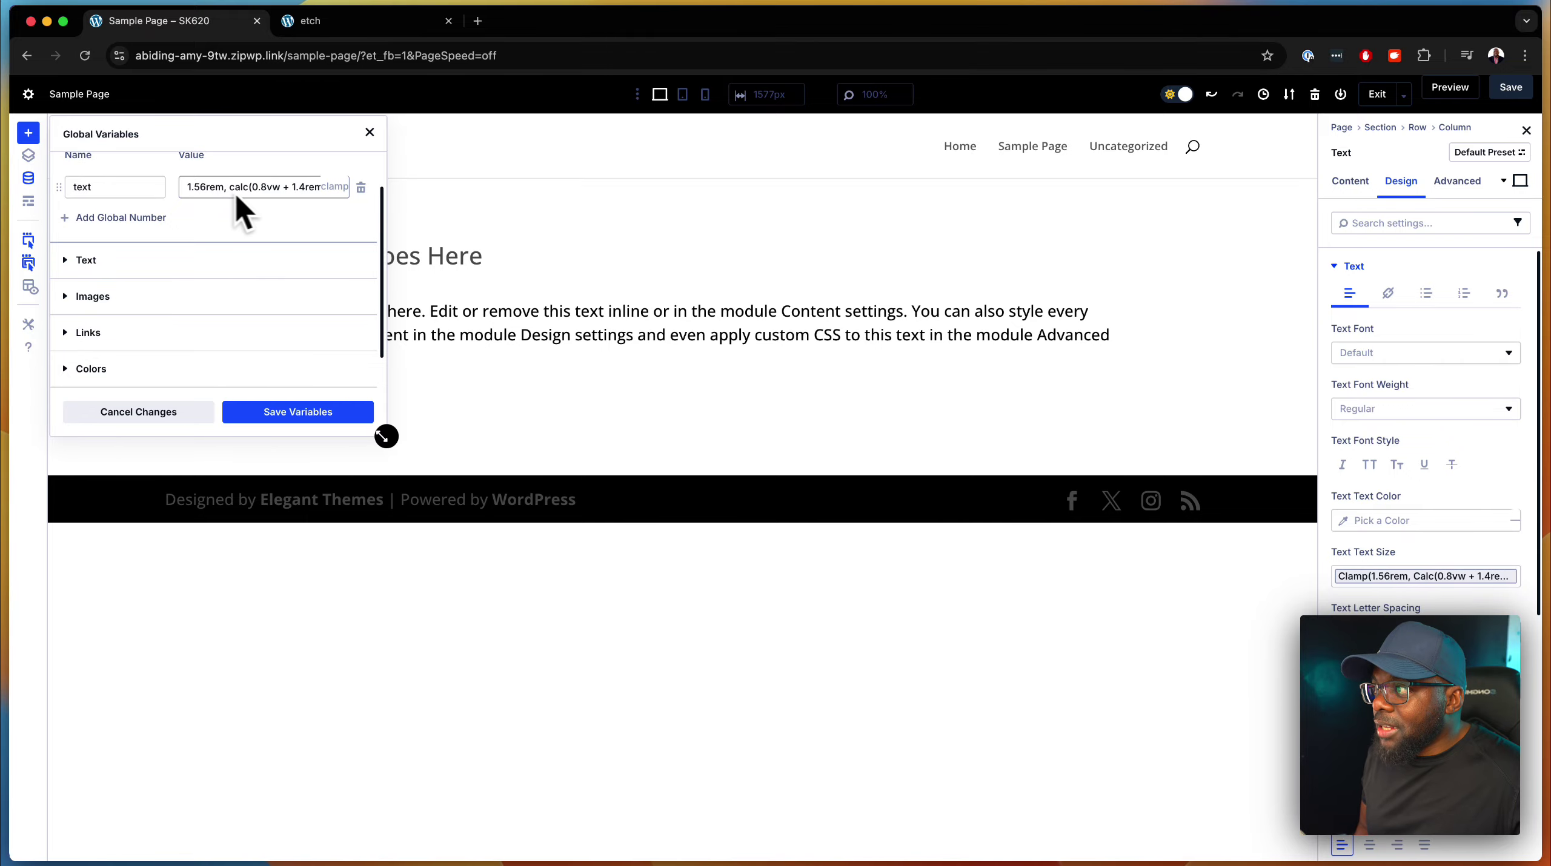
{"action": "left_click", "coordinate": [369, 132]}
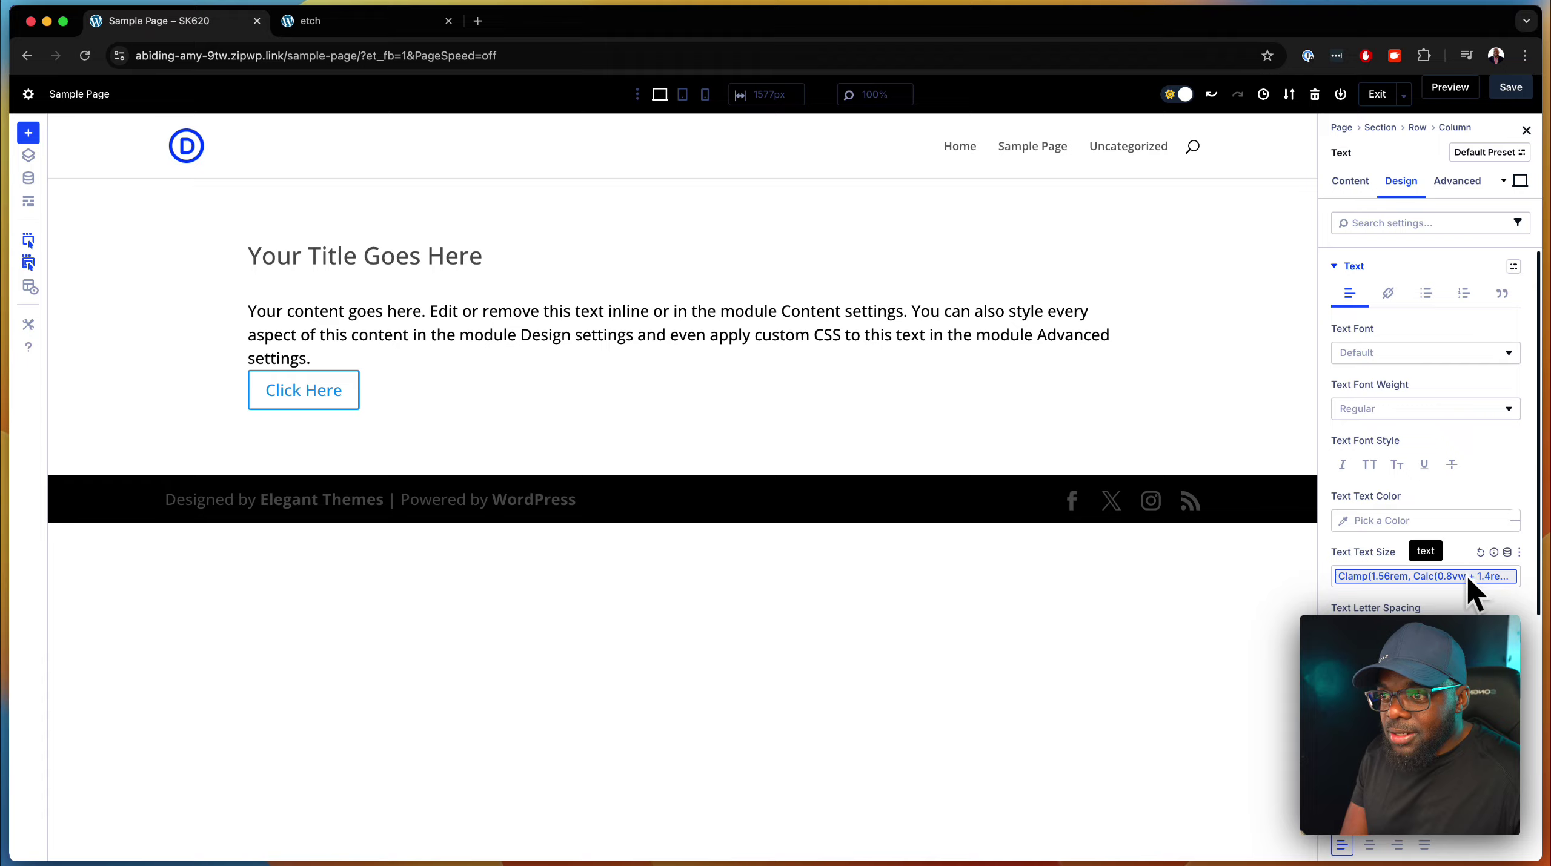
{"action": "left_click", "coordinate": [1507, 552]}
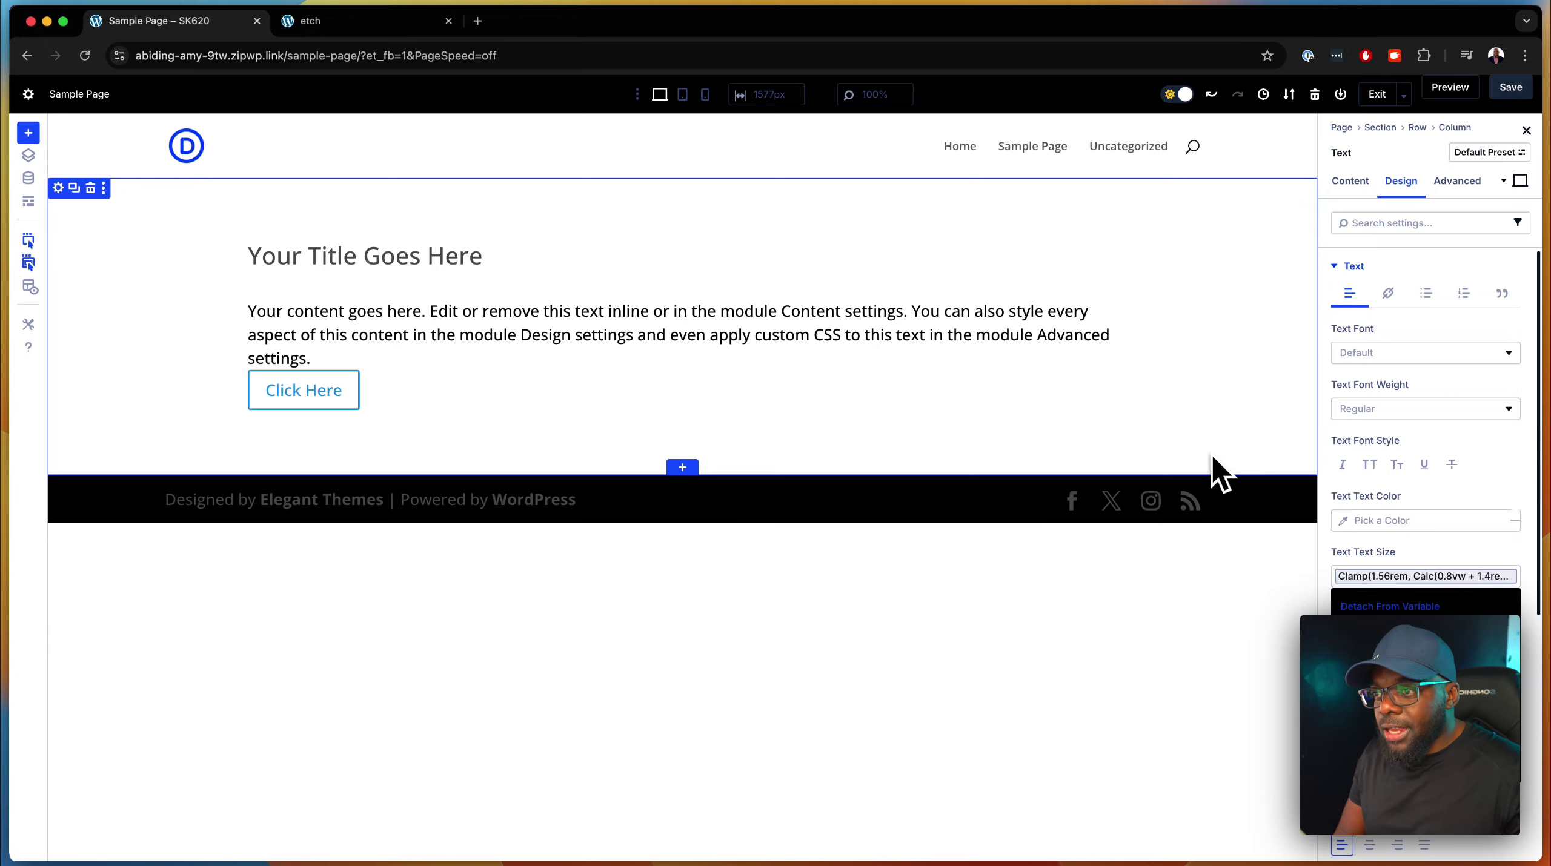
{"action": "left_click", "coordinate": [1198, 574]}
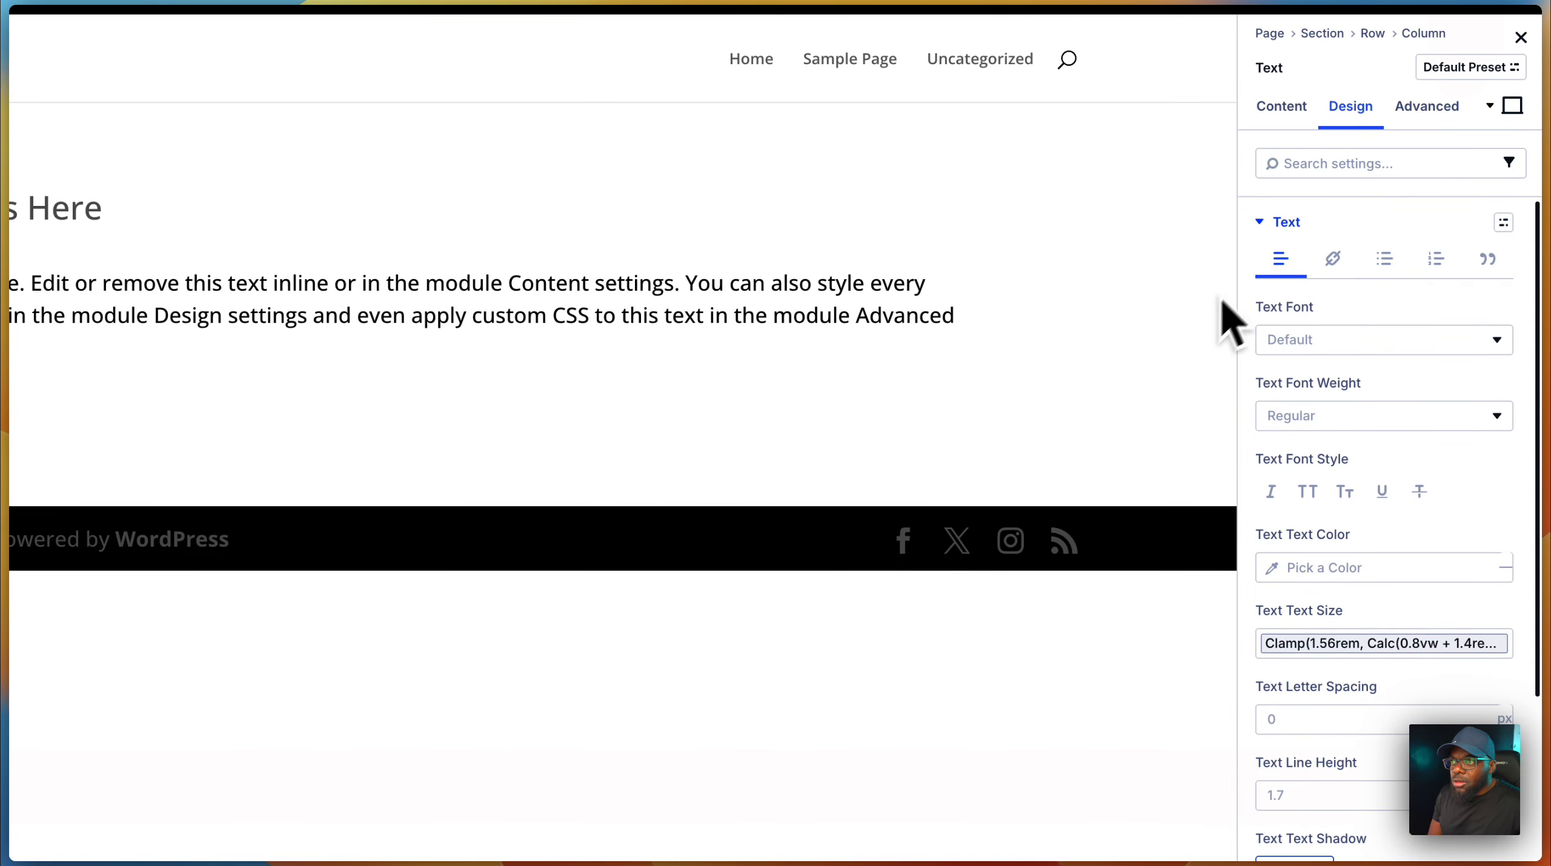
Create a text preset from the text module's current styles, name it body-text, assign it as default and save it.
{"action": "mouse_move", "coordinate": [928, 275]}
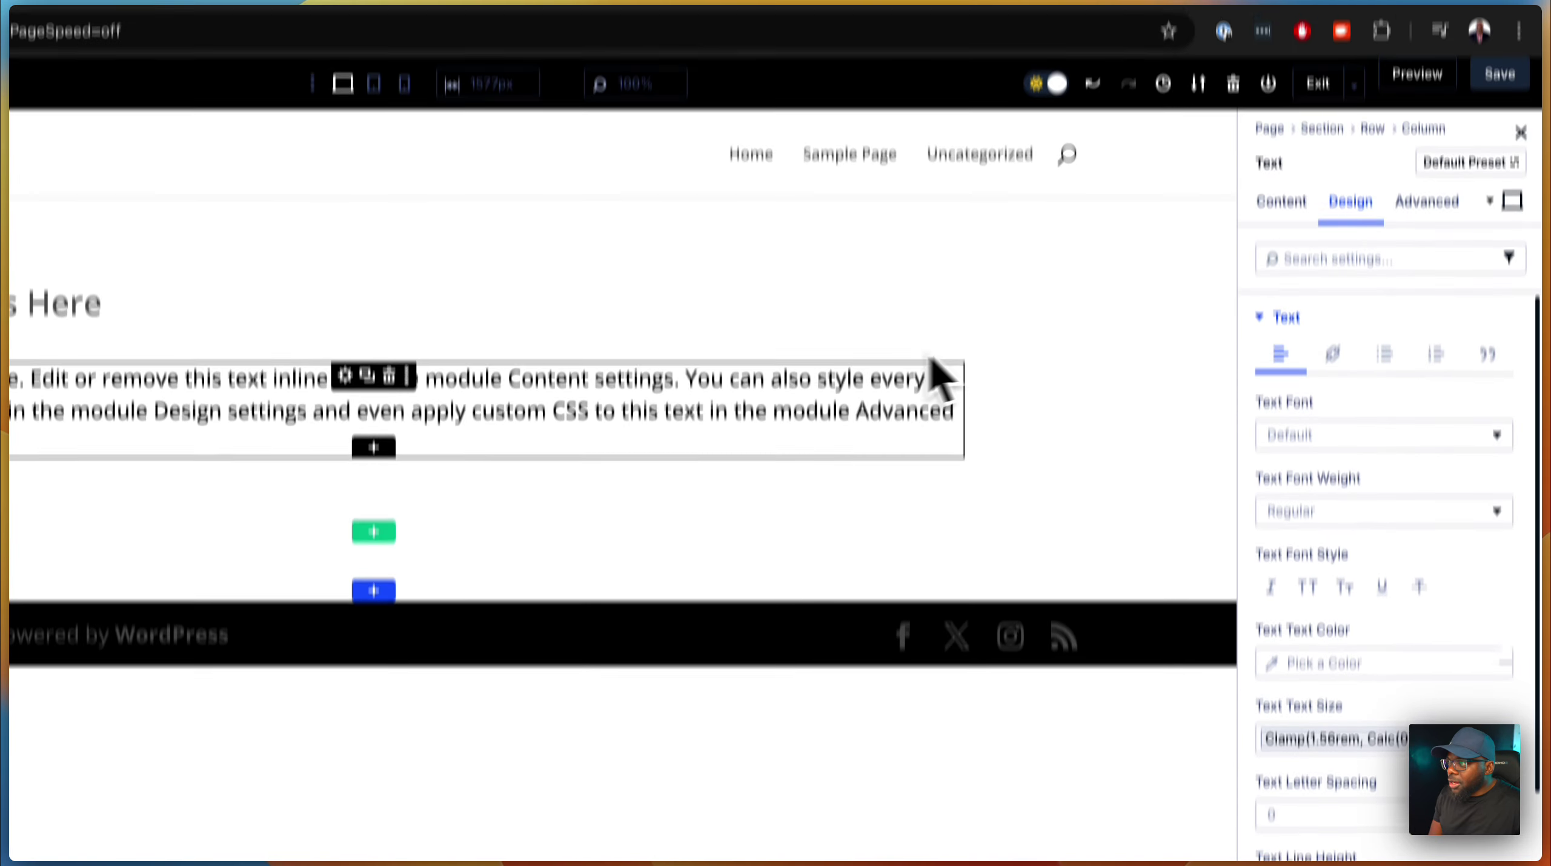
{"action": "left_click", "coordinate": [382, 420]}
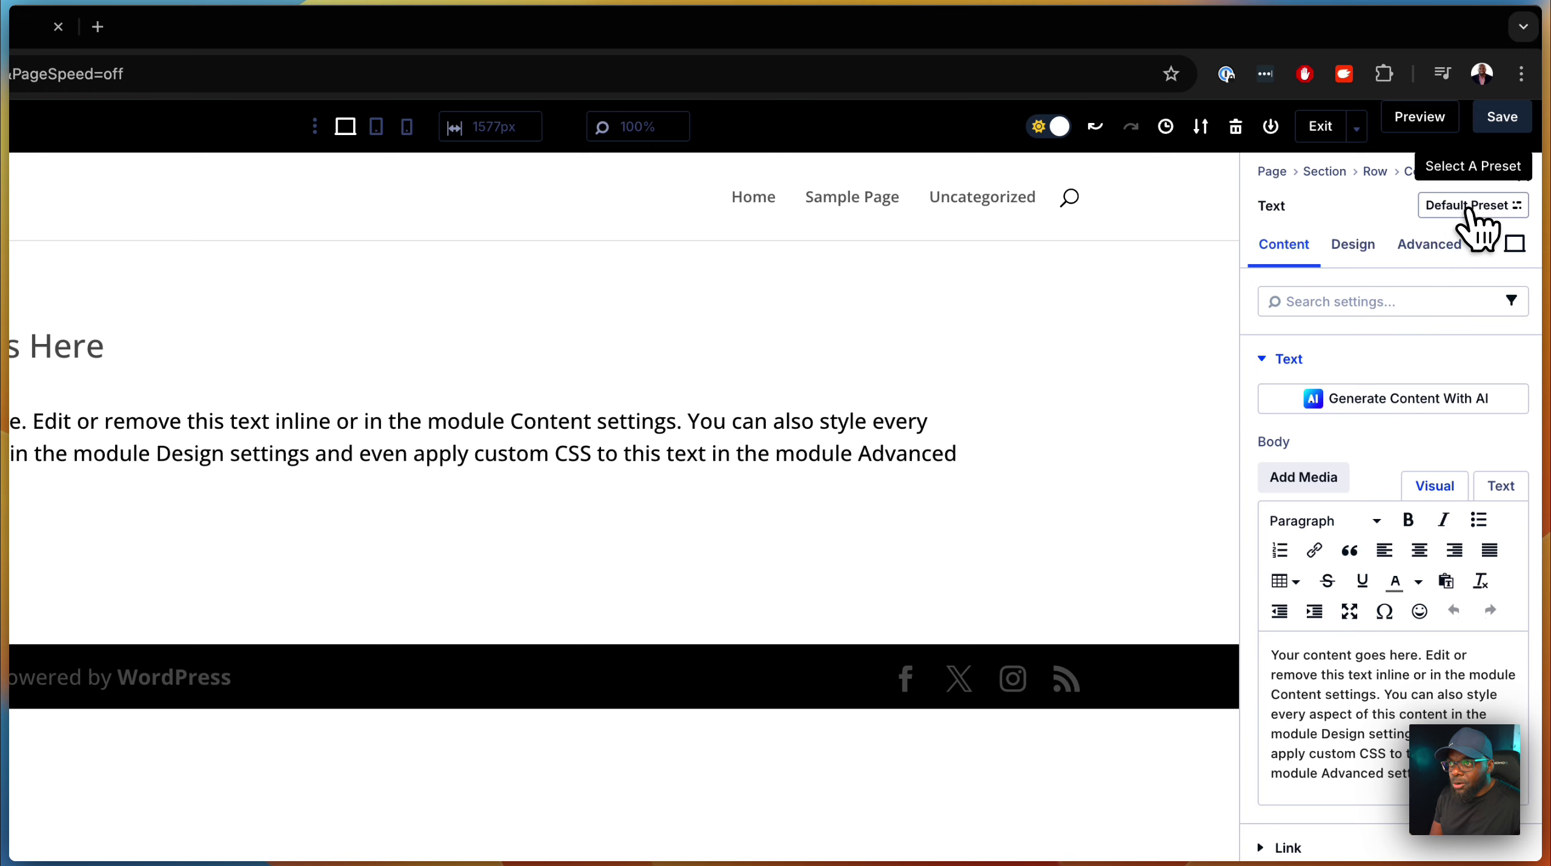
{"action": "left_click", "coordinate": [1489, 206]}
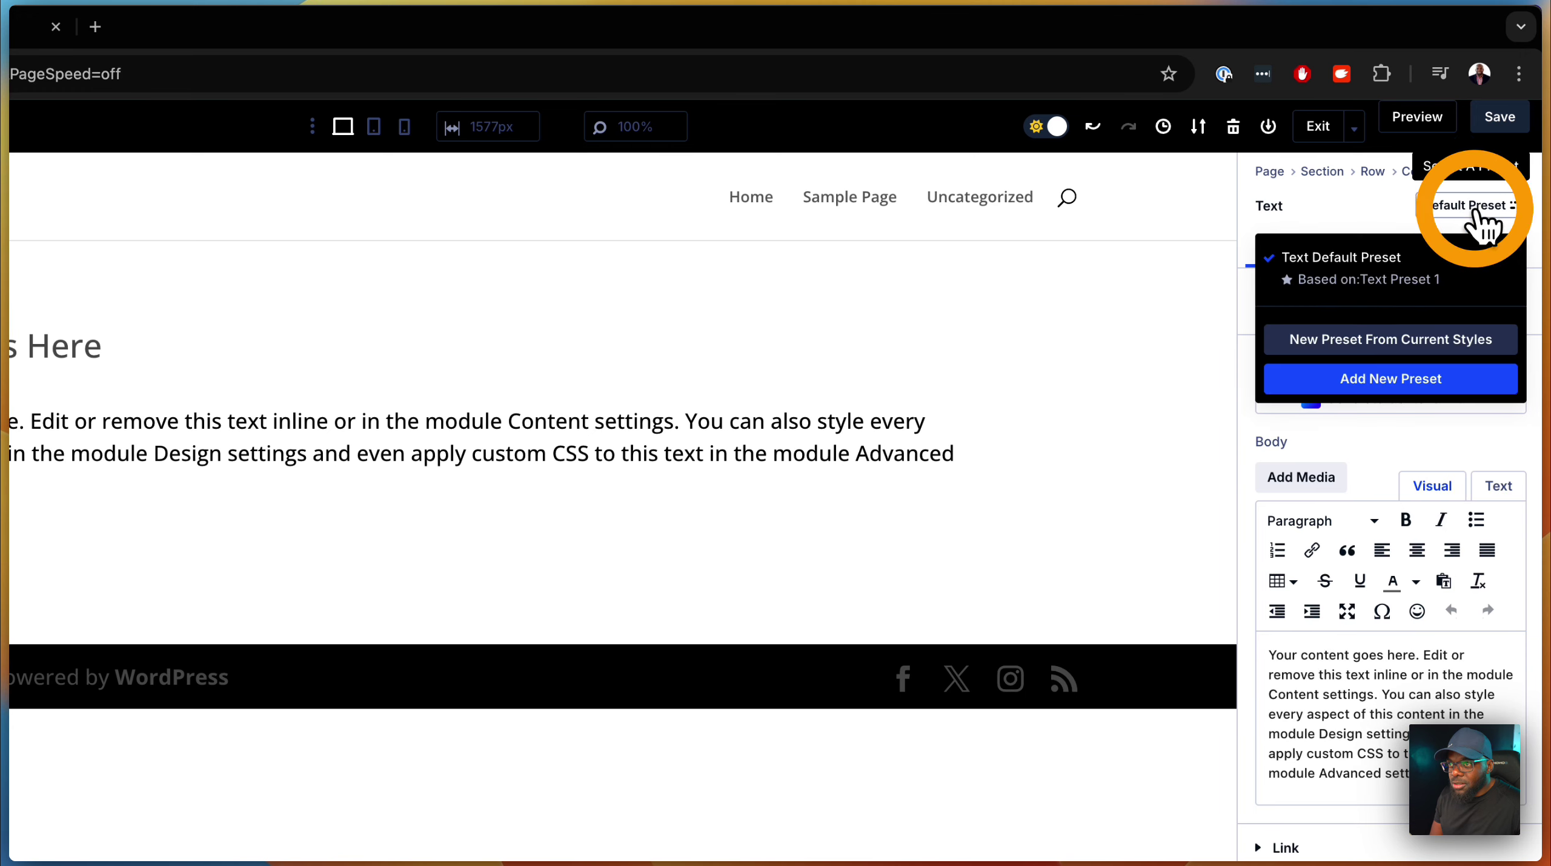
{"action": "left_click", "coordinate": [1417, 345]}
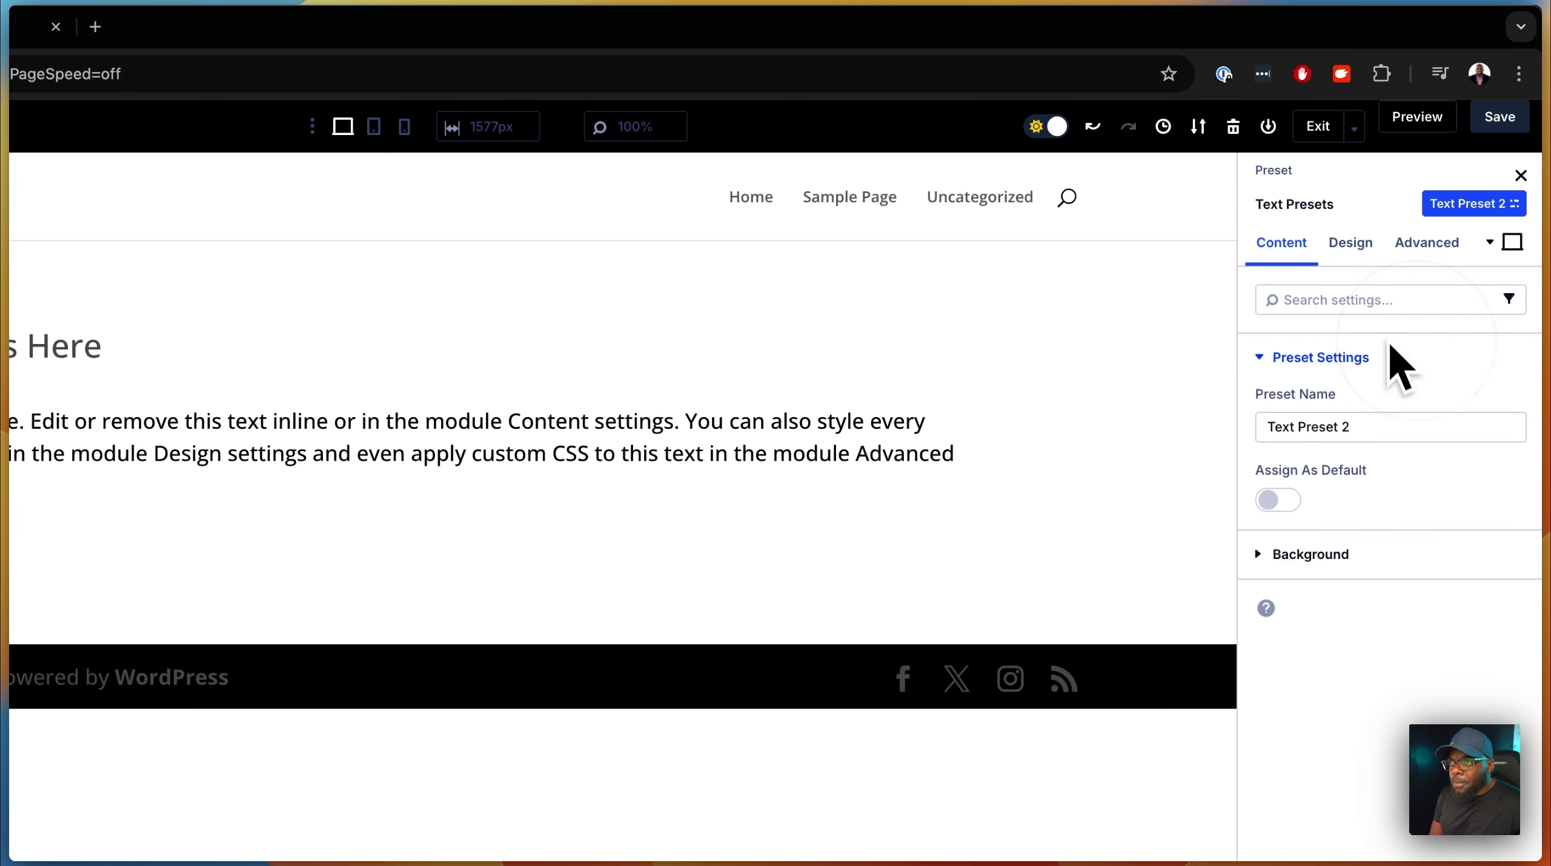
{"action": "triple_click", "coordinate": [1368, 426]}
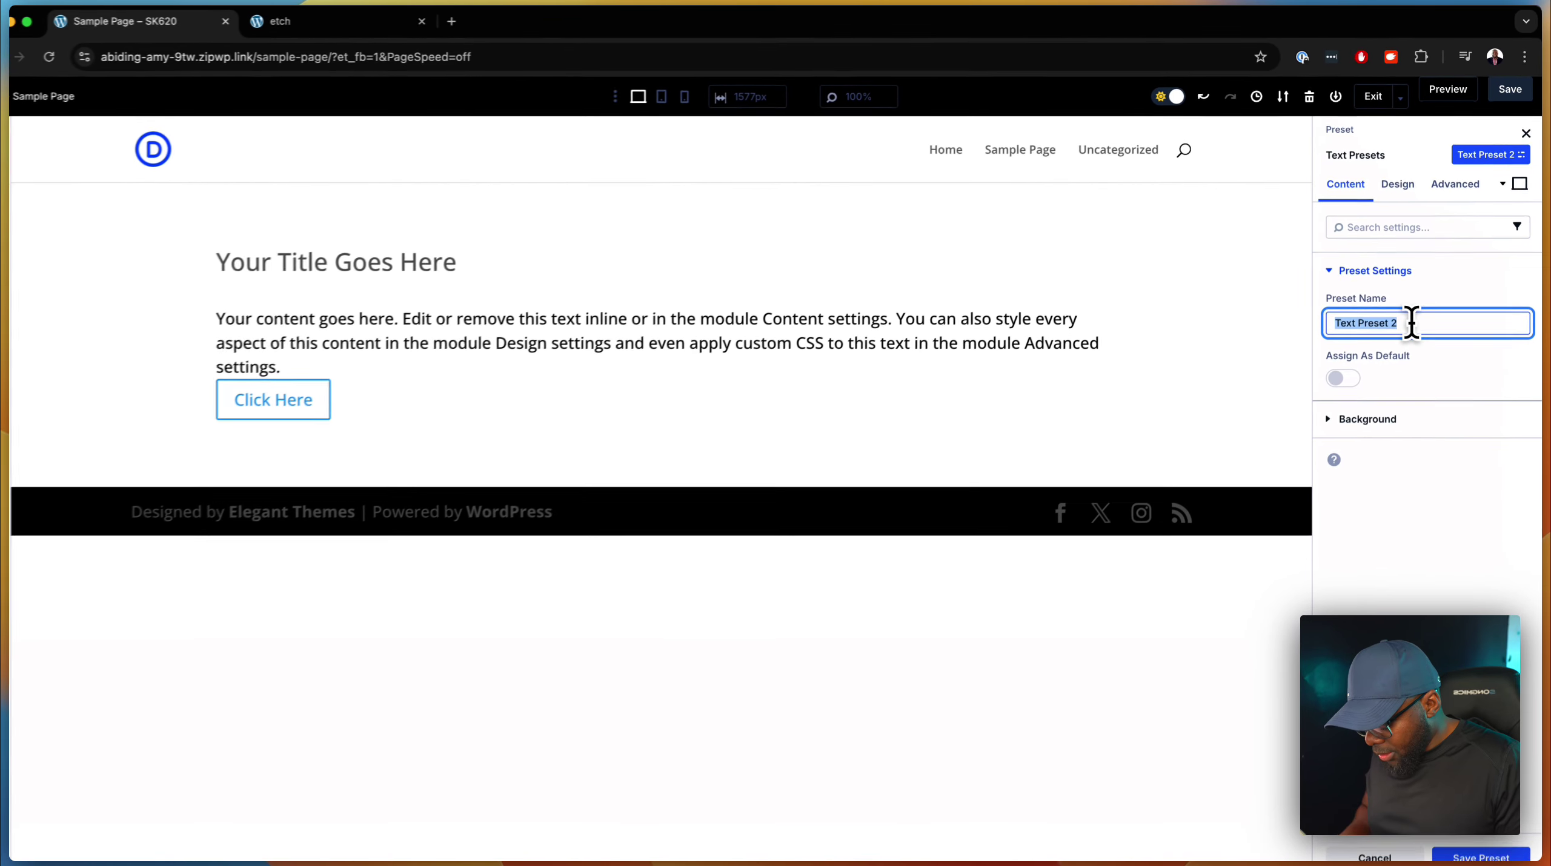
{"action": "type", "text": "body"}
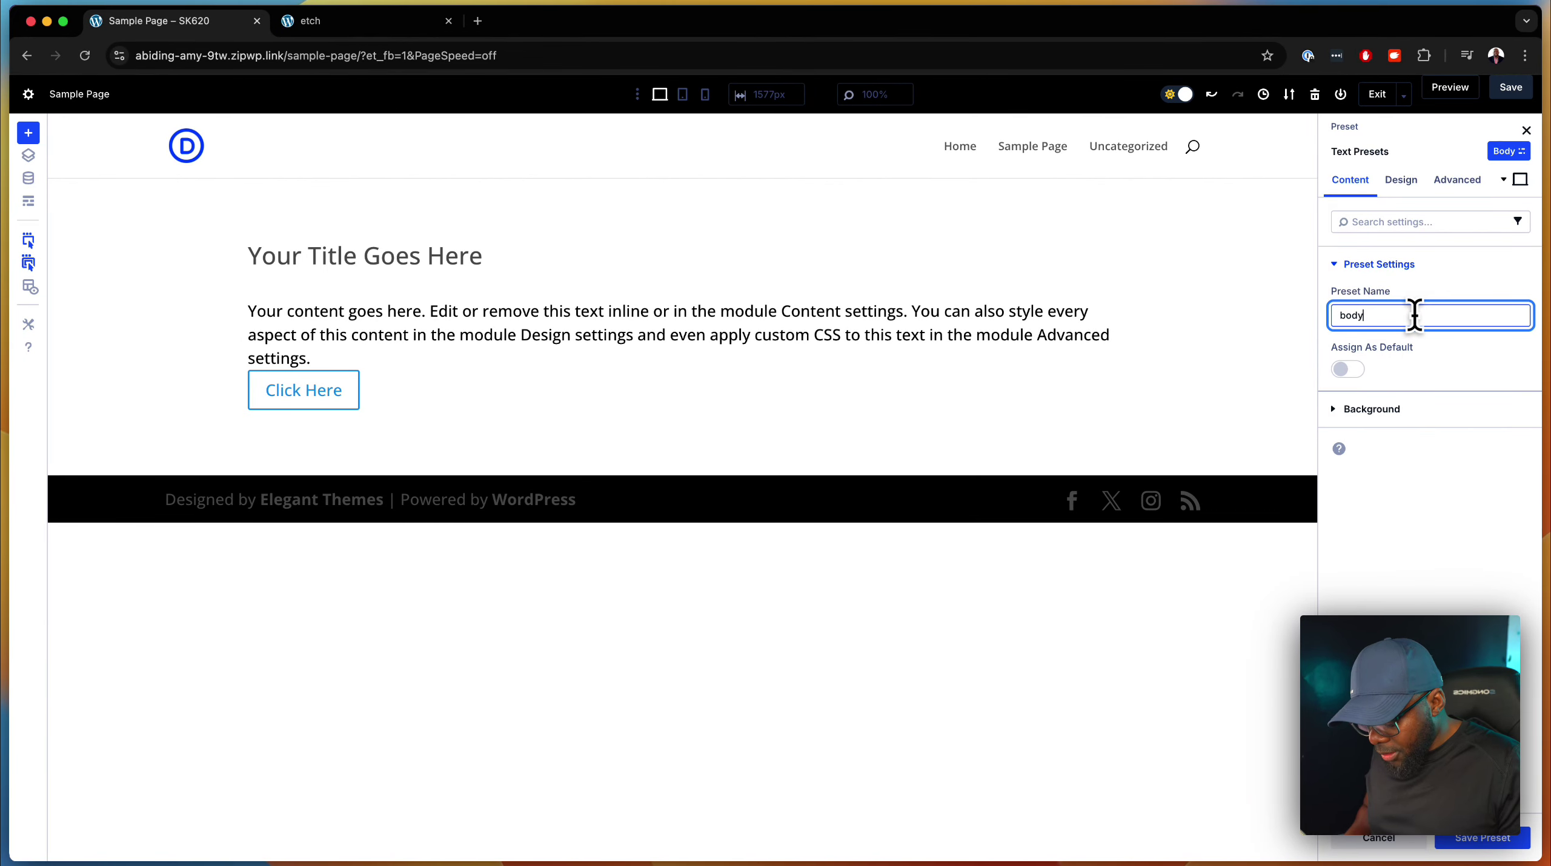
{"action": "type", "text": "-text"}
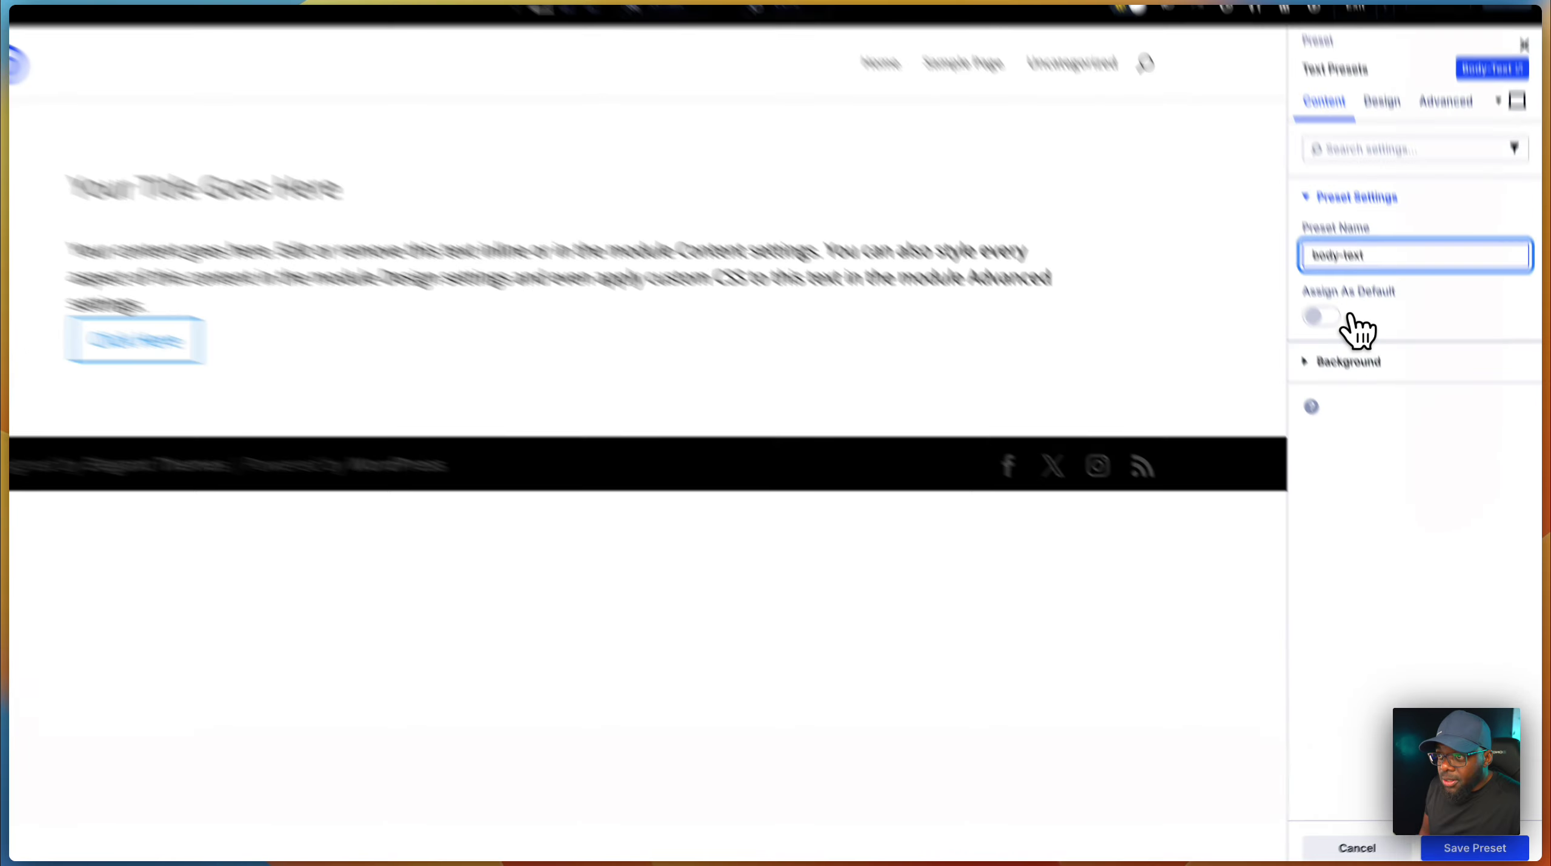
{"action": "left_click", "coordinate": [1349, 316]}
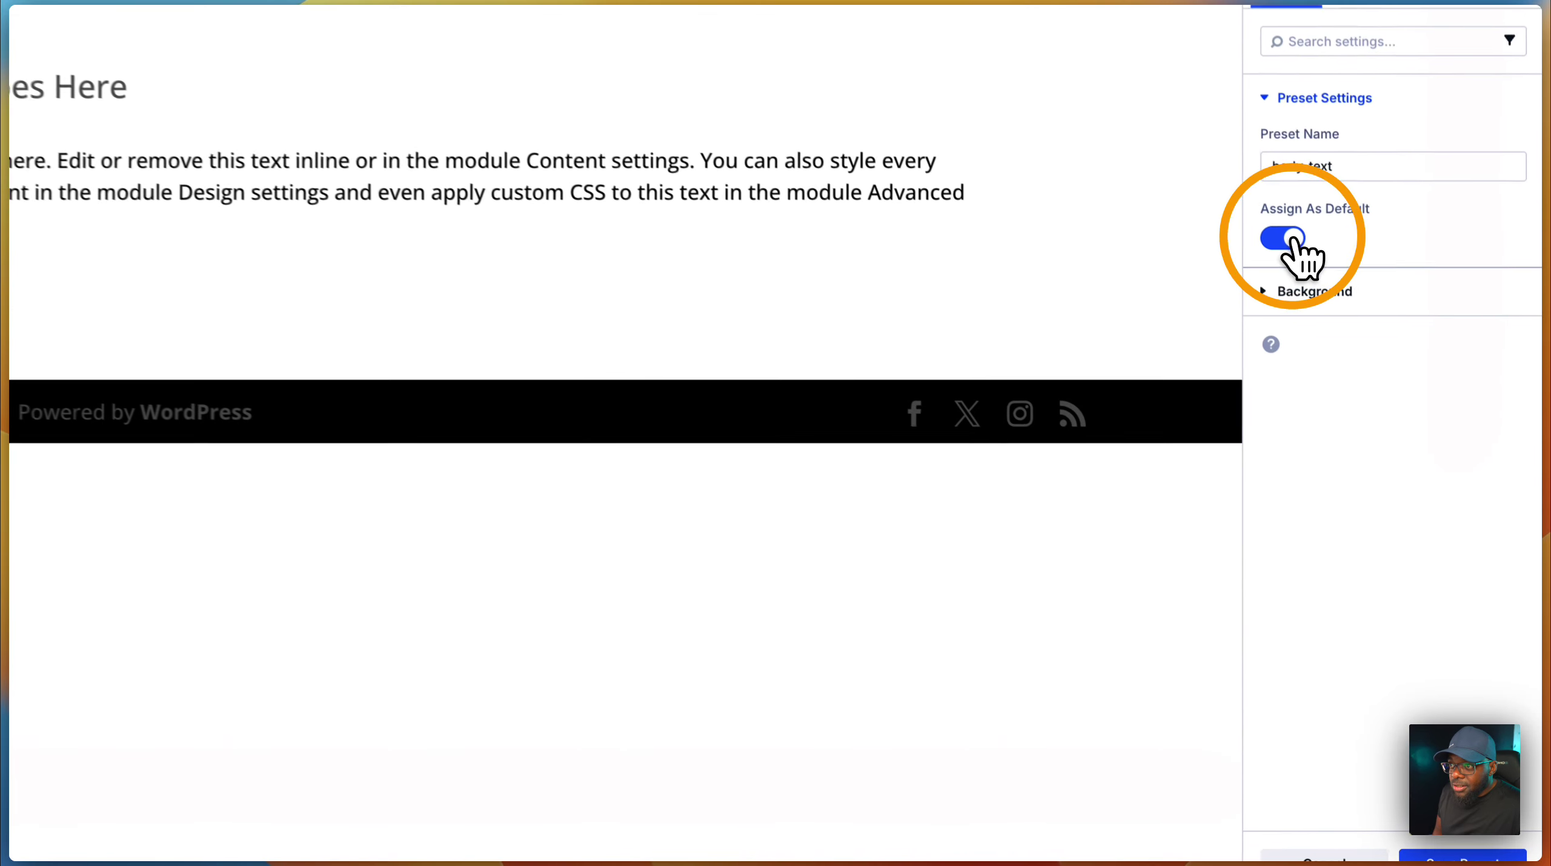
{"action": "left_click", "coordinate": [1456, 850]}
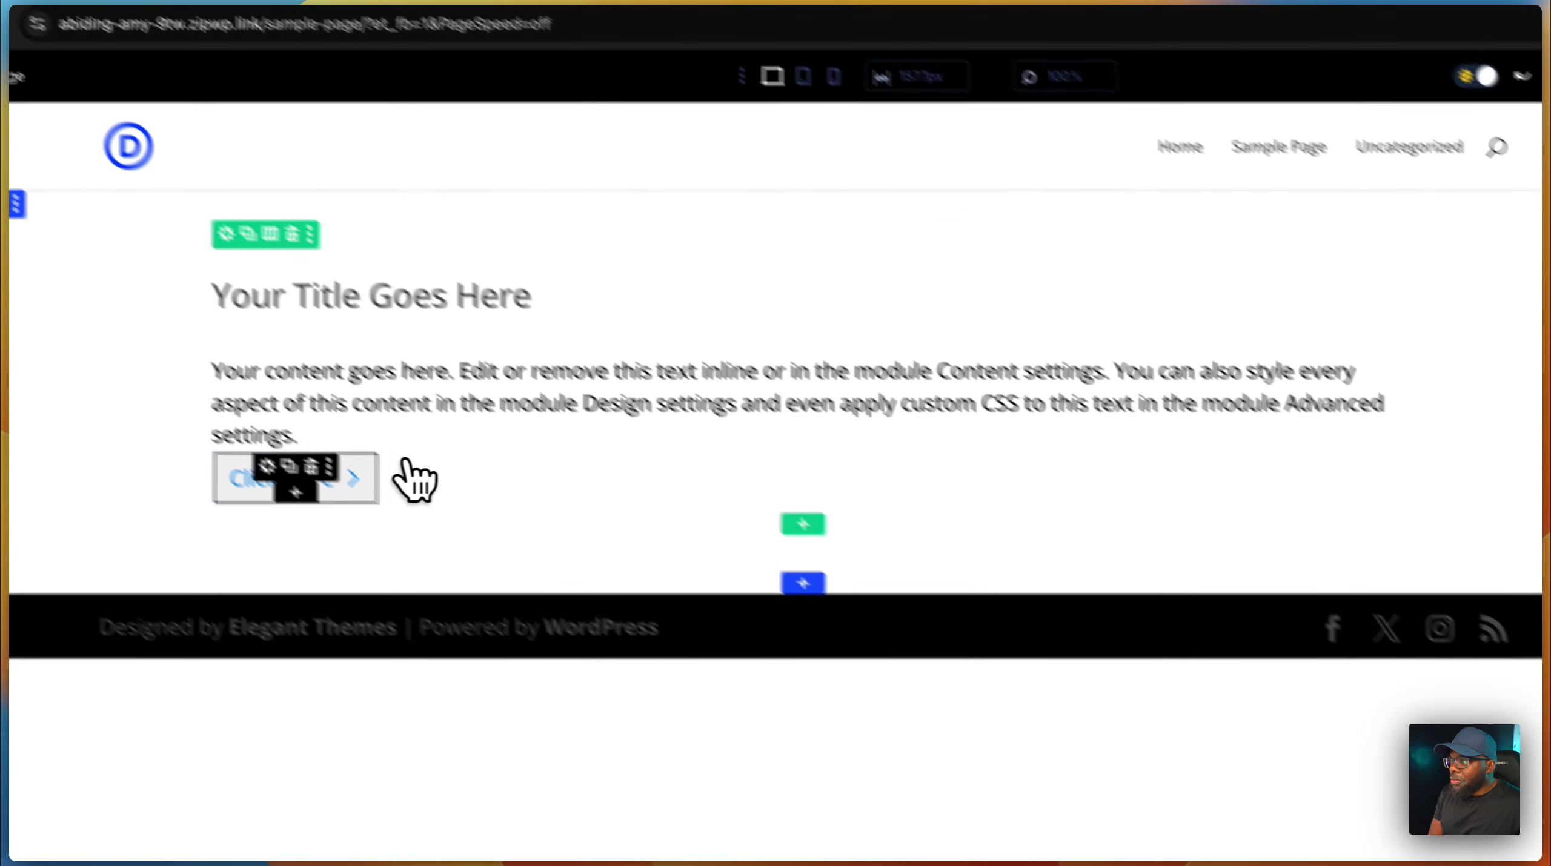
Delete the Click Here button module and the text module below the heading.
{"action": "left_click", "coordinate": [311, 467]}
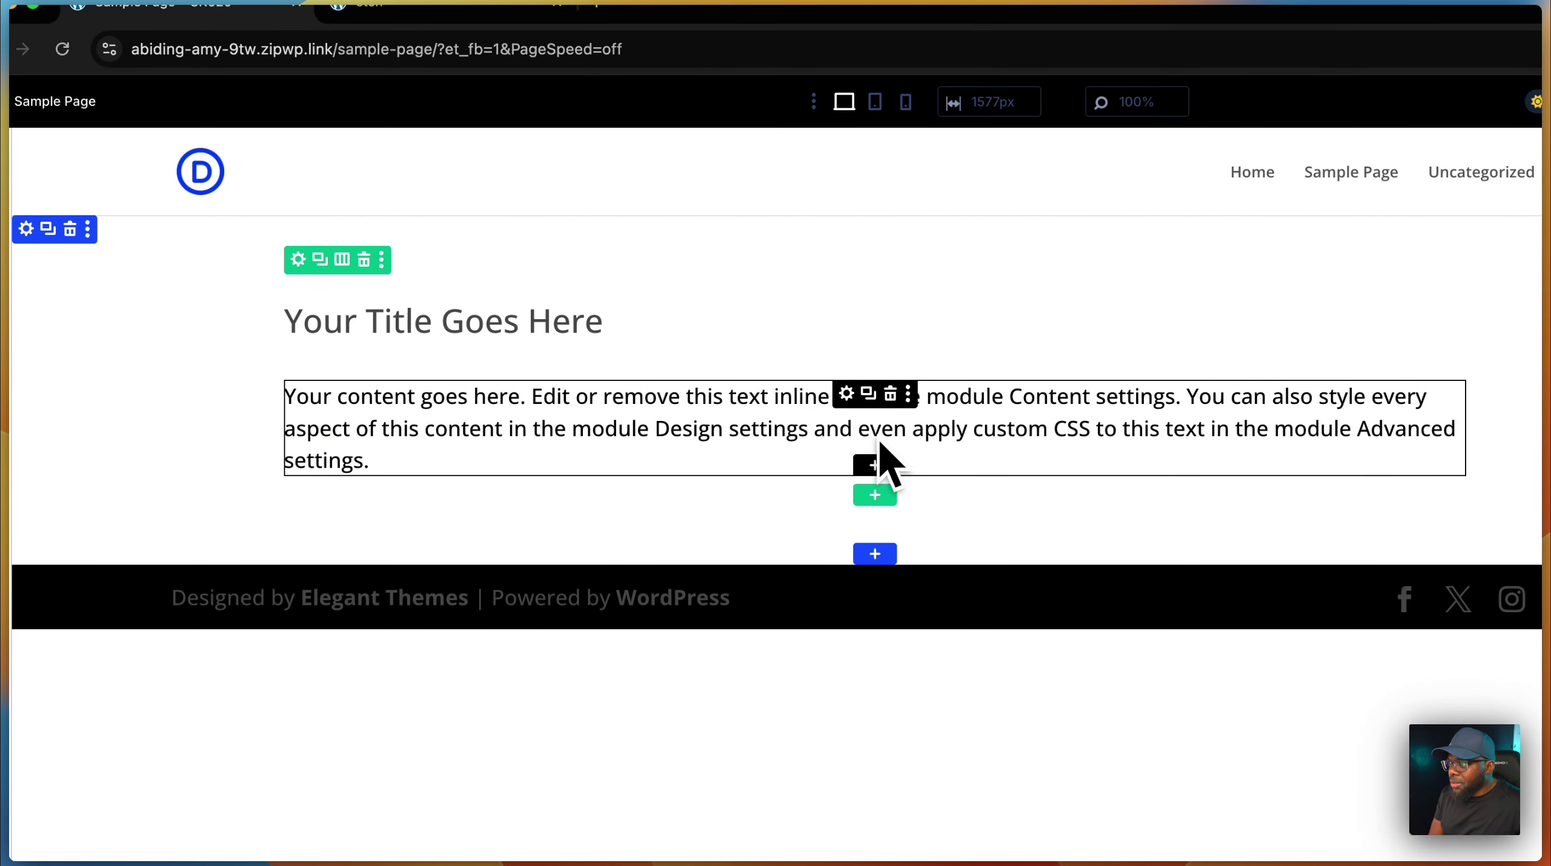
{"action": "left_click", "coordinate": [890, 394]}
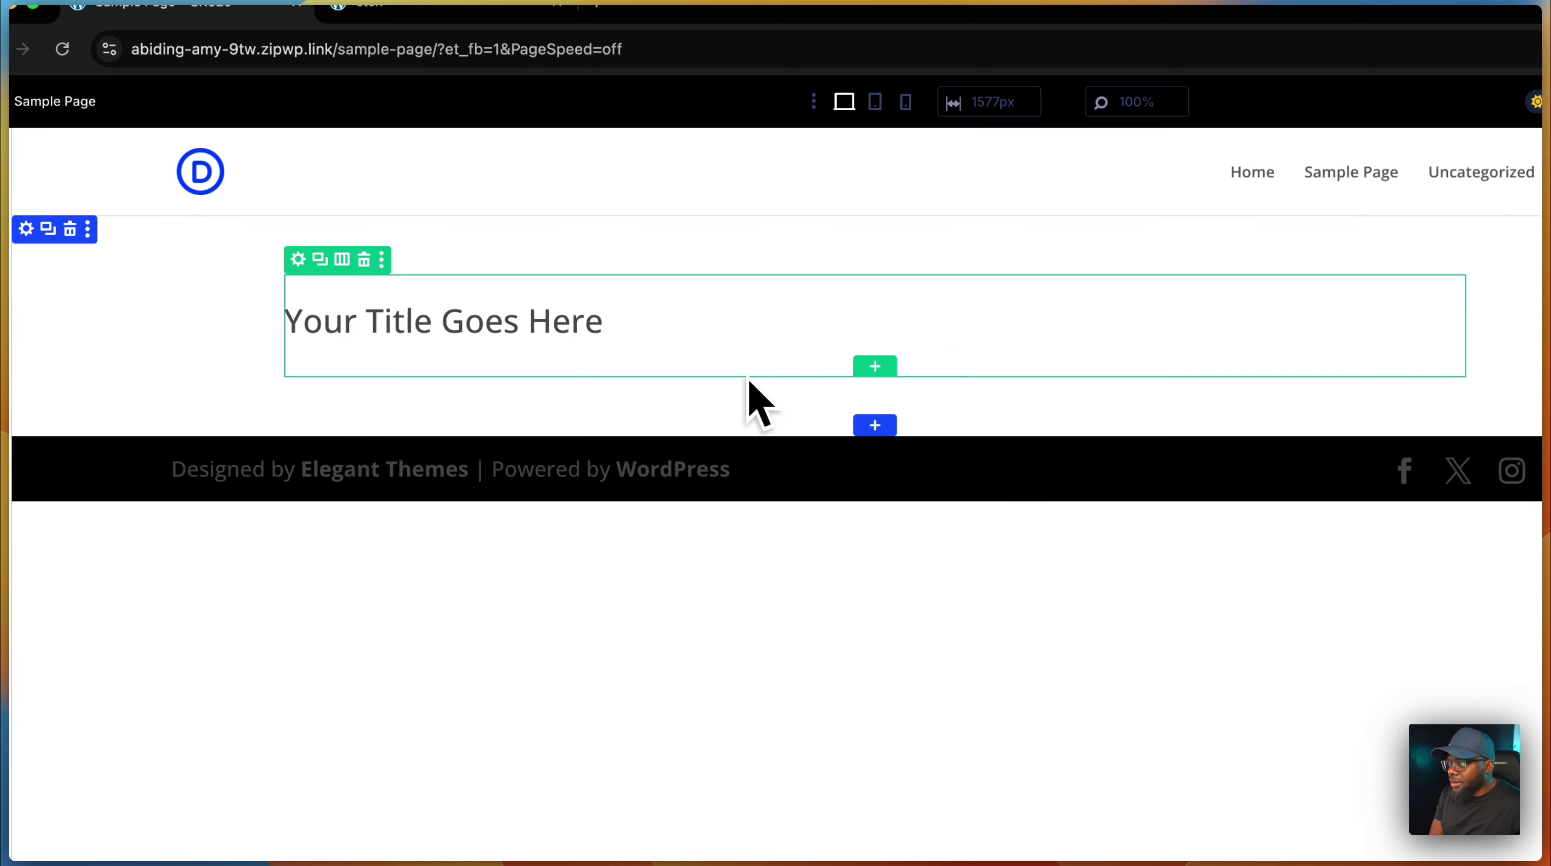
Insert a new Text module below the heading and check which presets it offers.
{"action": "left_click", "coordinate": [886, 344]}
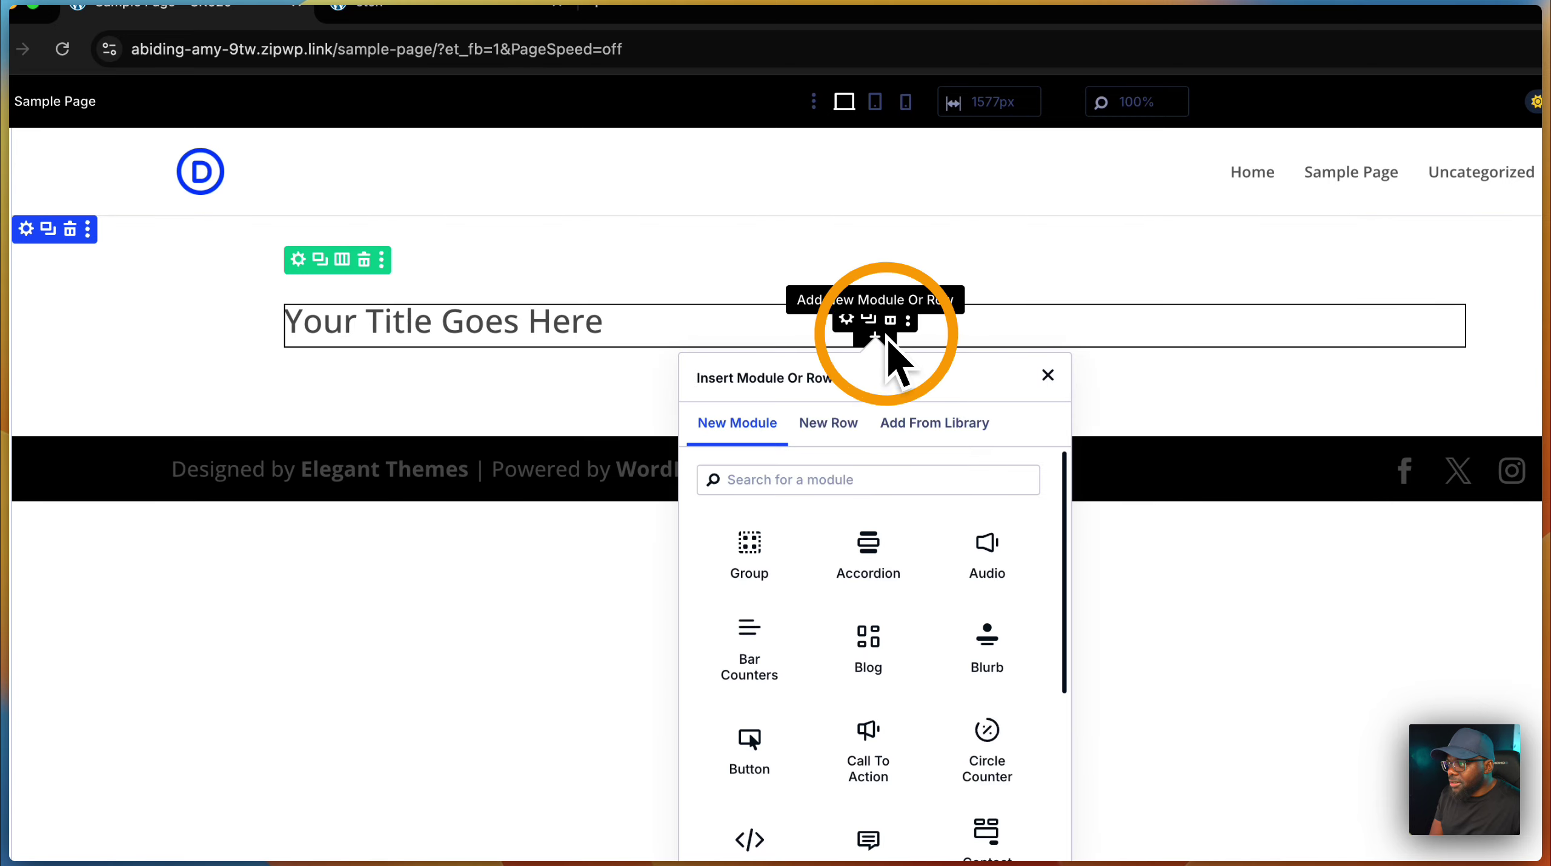
{"action": "type", "text": "text"}
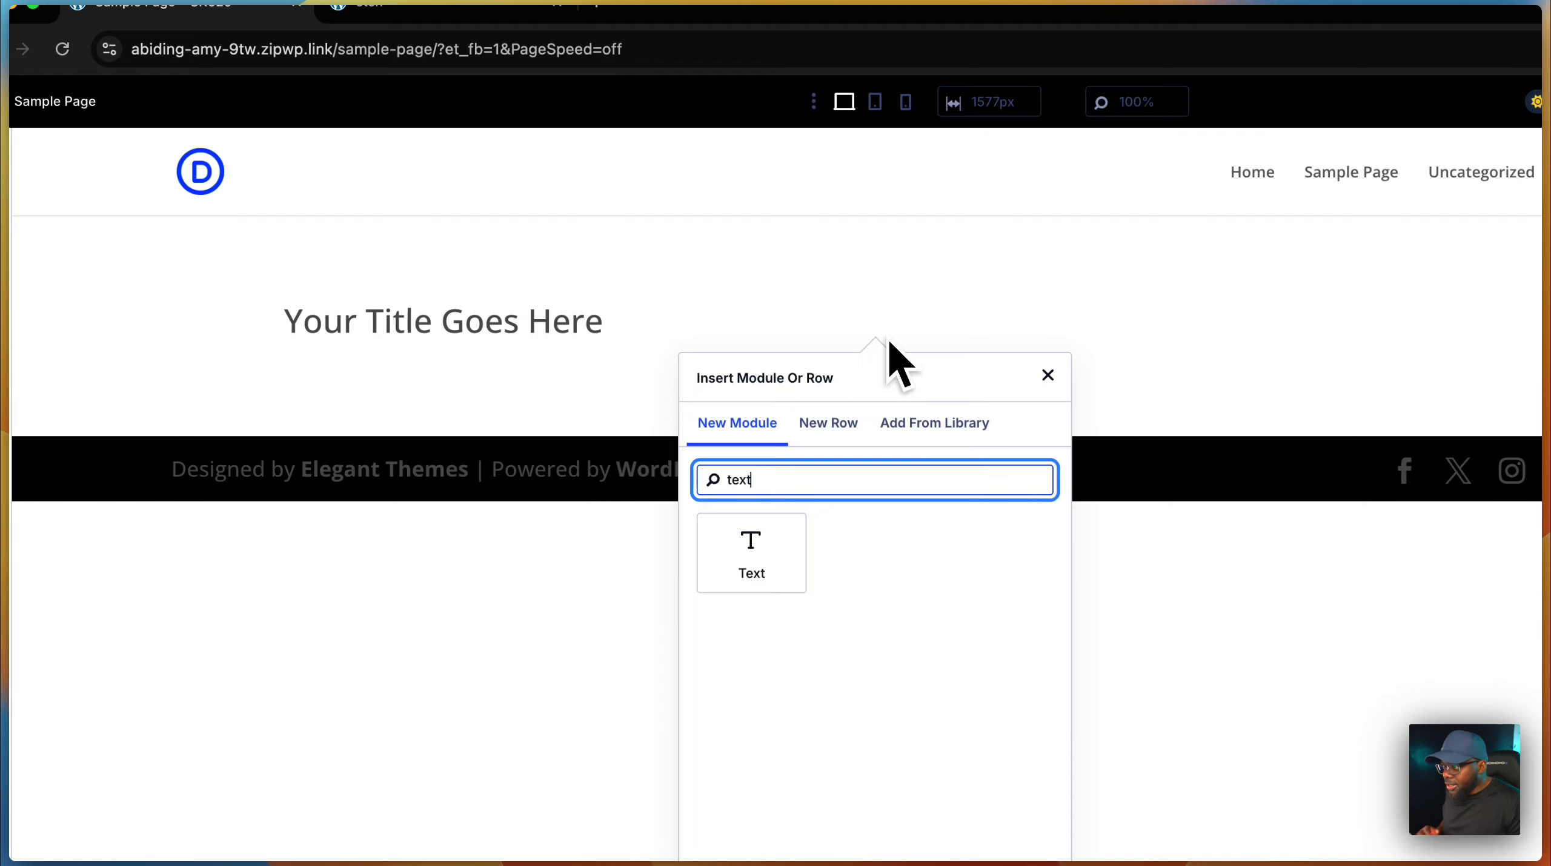
{"action": "left_click", "coordinate": [749, 549]}
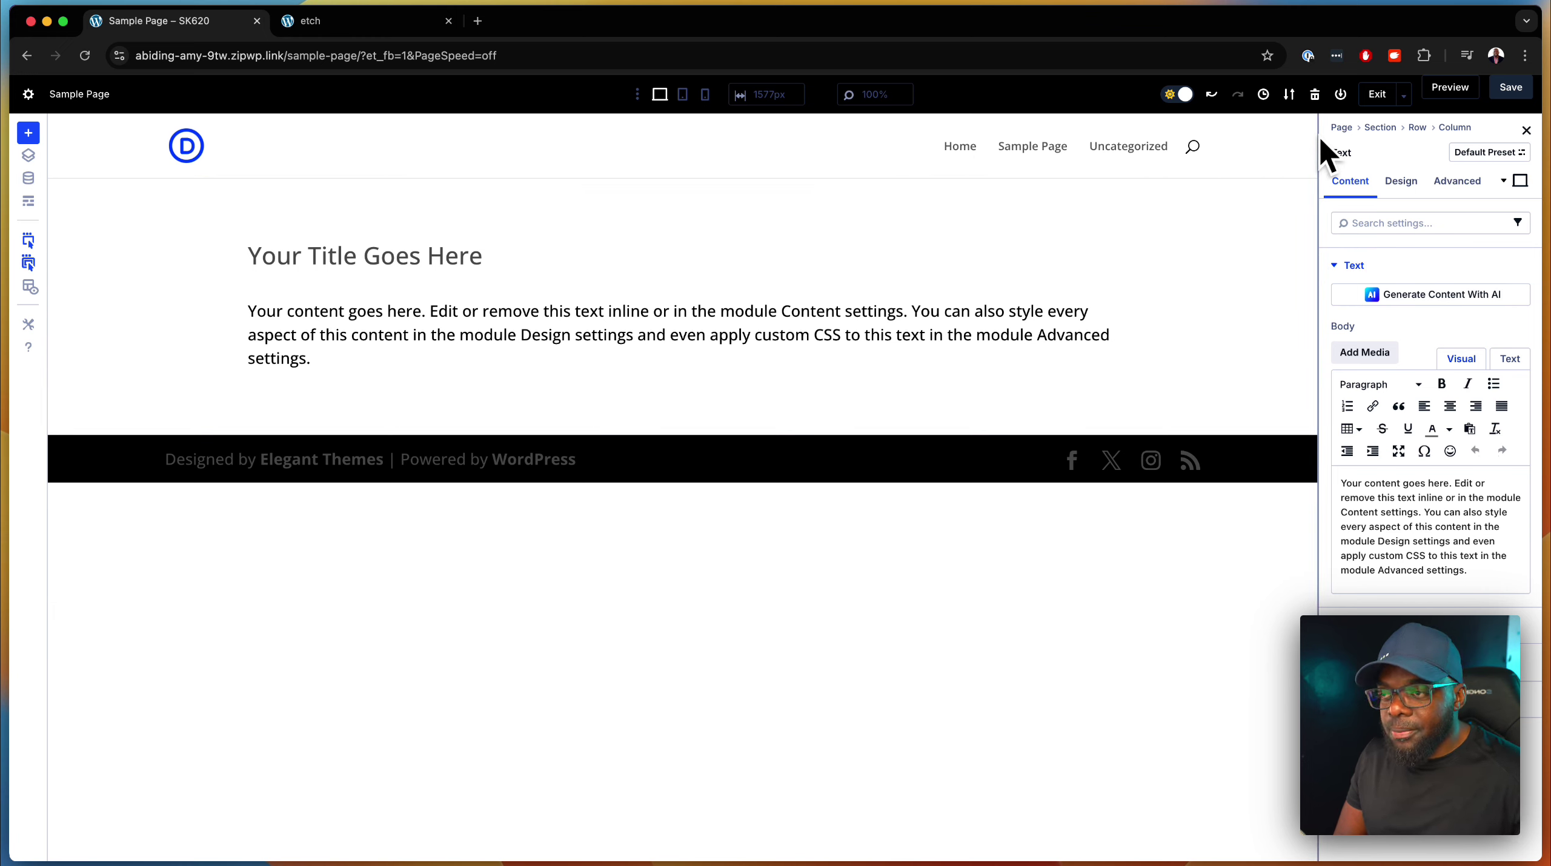
{"action": "left_click", "coordinate": [1503, 159]}
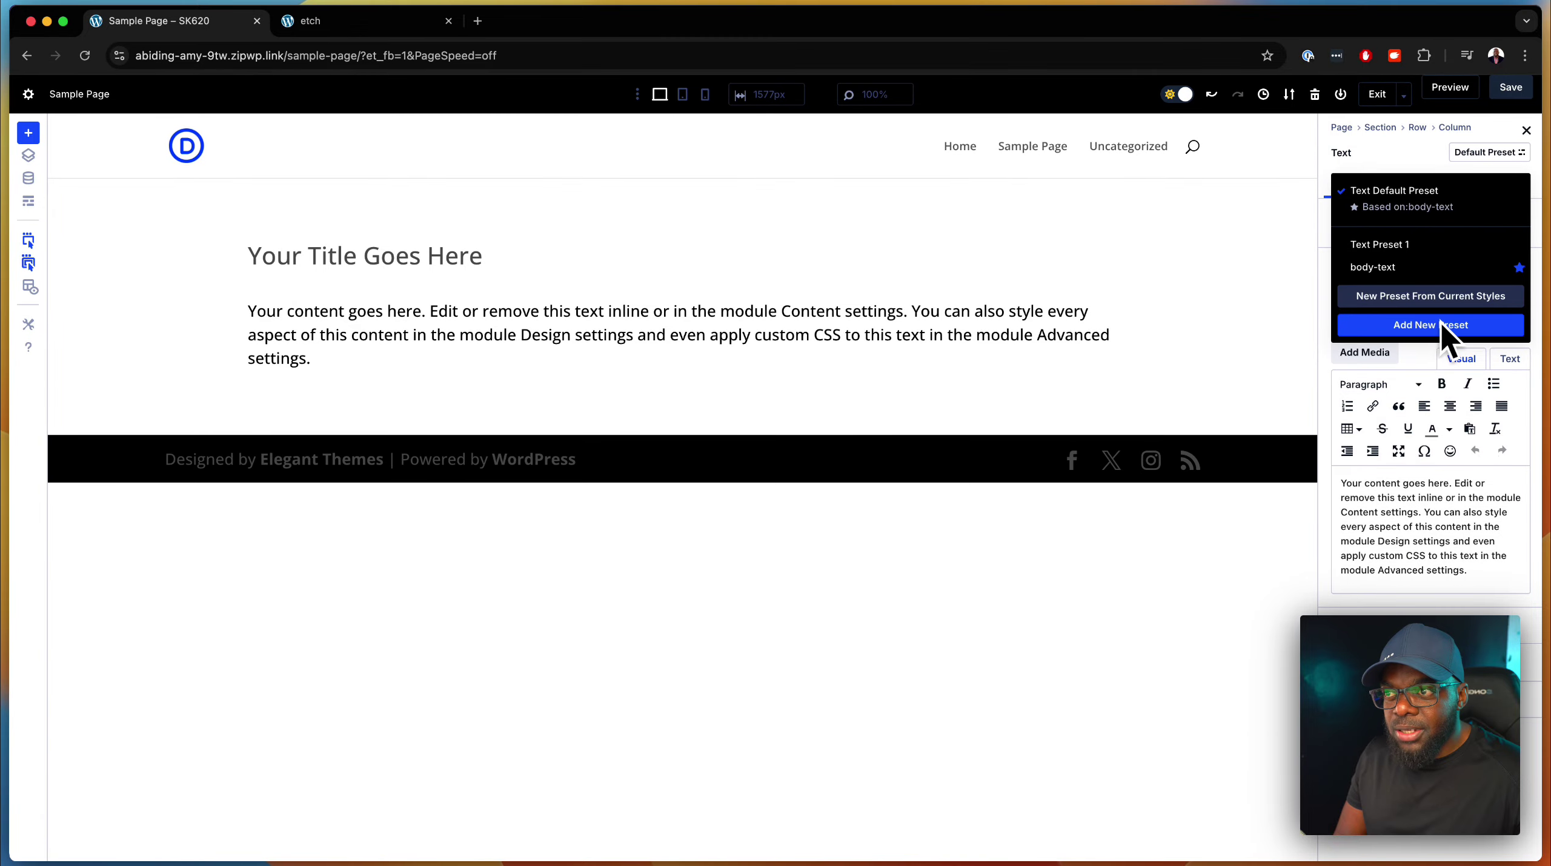
{"action": "left_click", "coordinate": [1264, 219]}
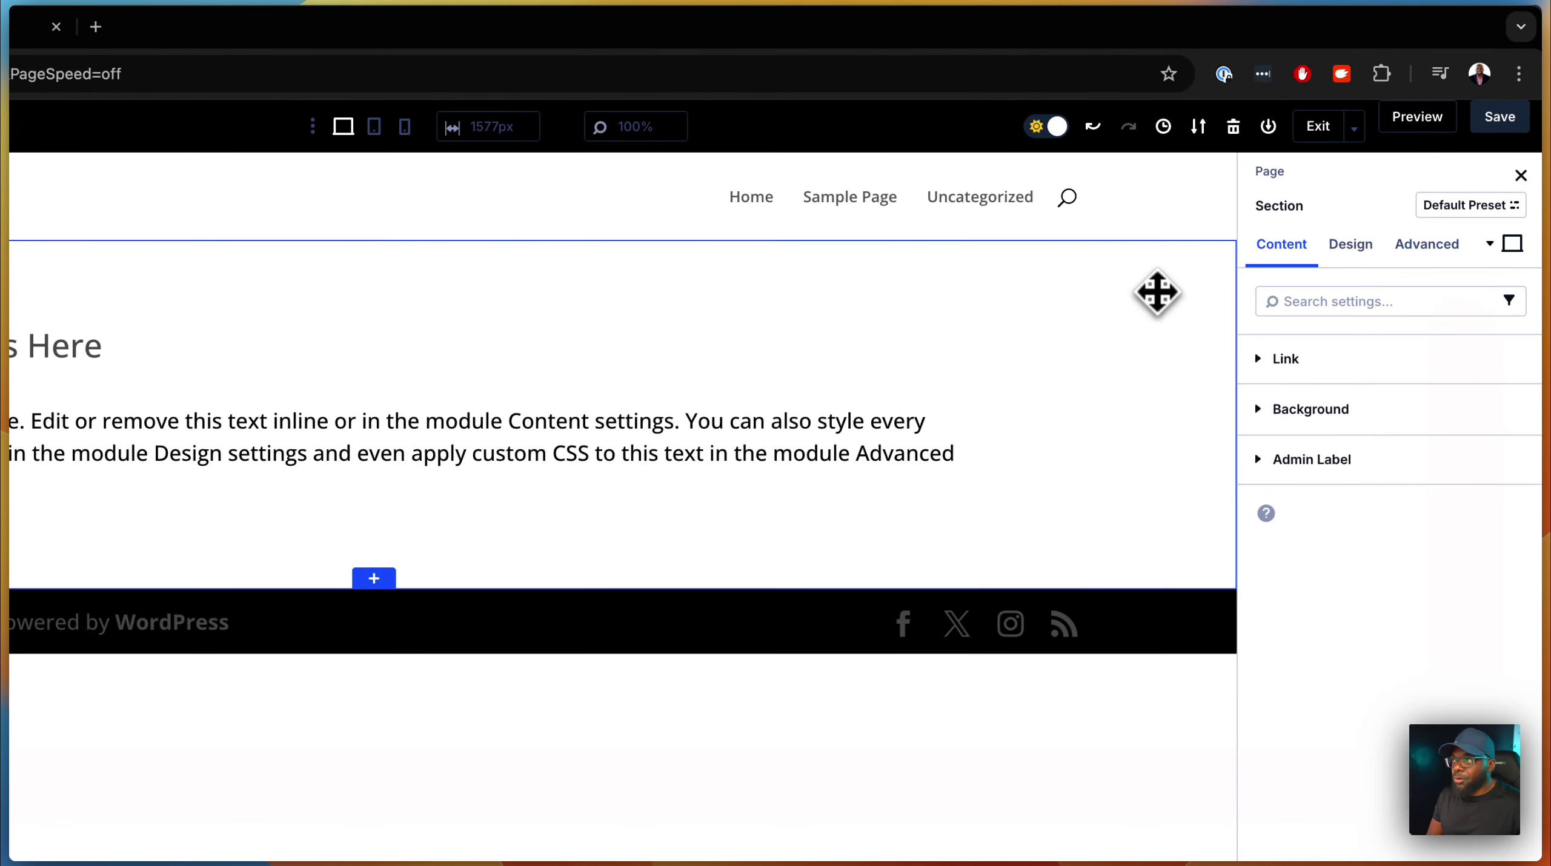
Switch to the Etch page and set the paragraph's .body font-size to var(--text-xs), trying var(--text-s) first.
{"action": "left_click", "coordinate": [531, 27]}
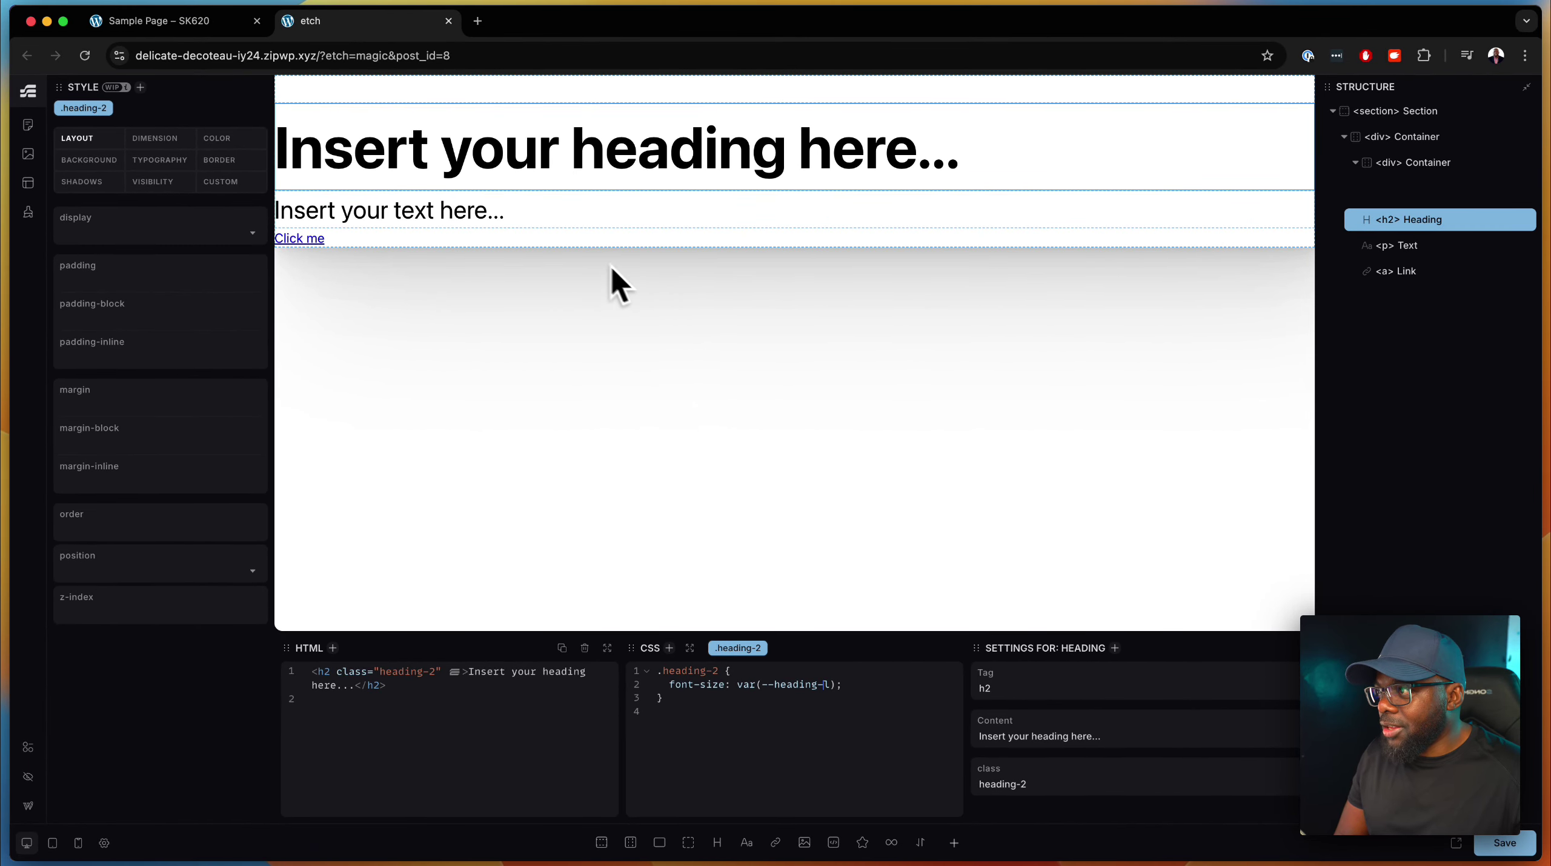
{"action": "left_click", "coordinate": [473, 218]}
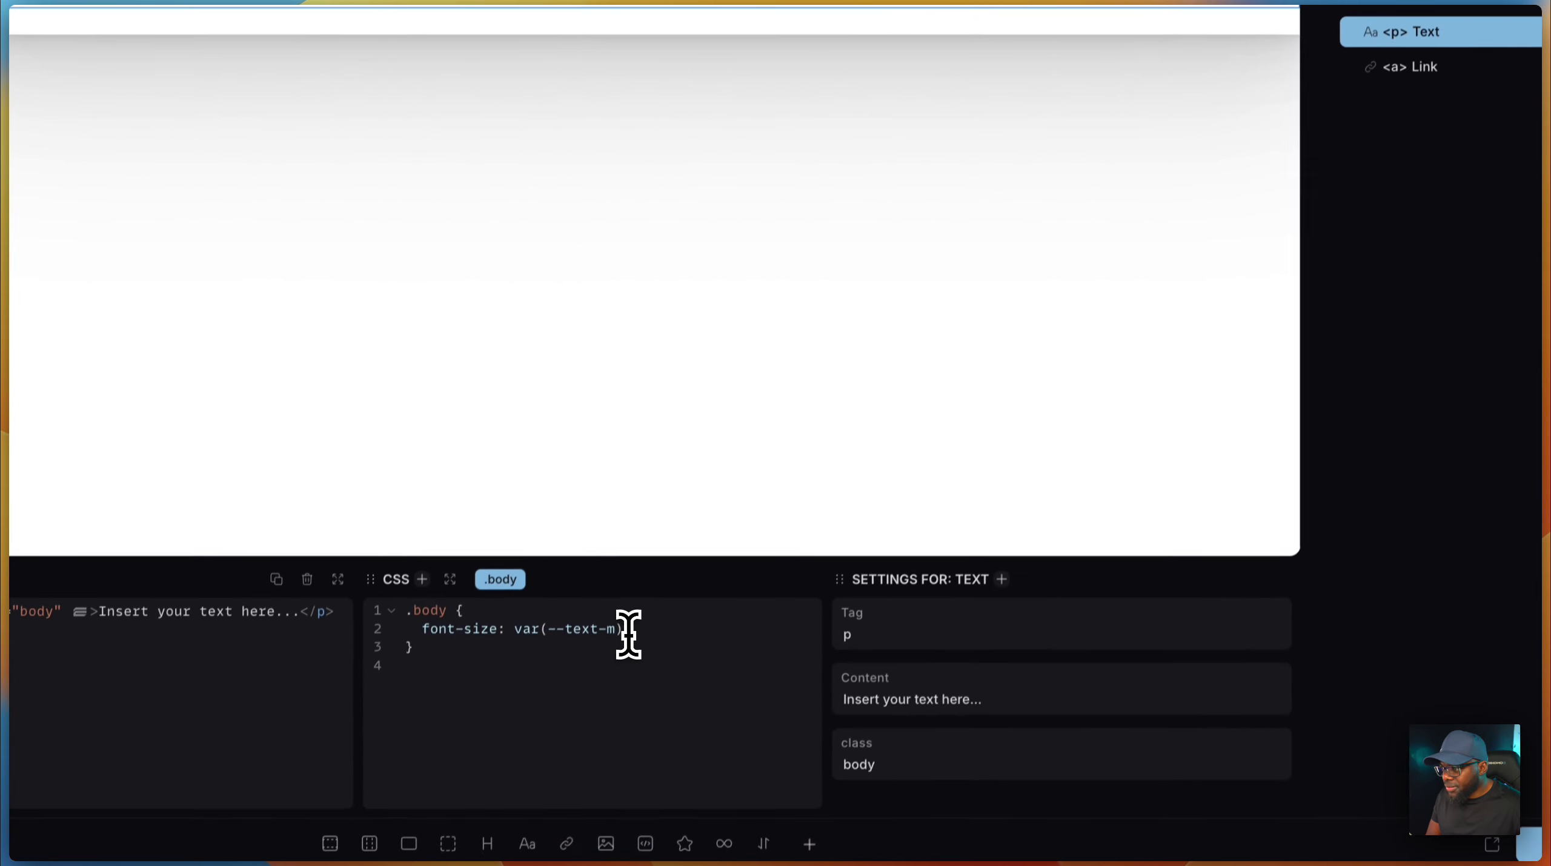
{"action": "left_click", "coordinate": [621, 626]}
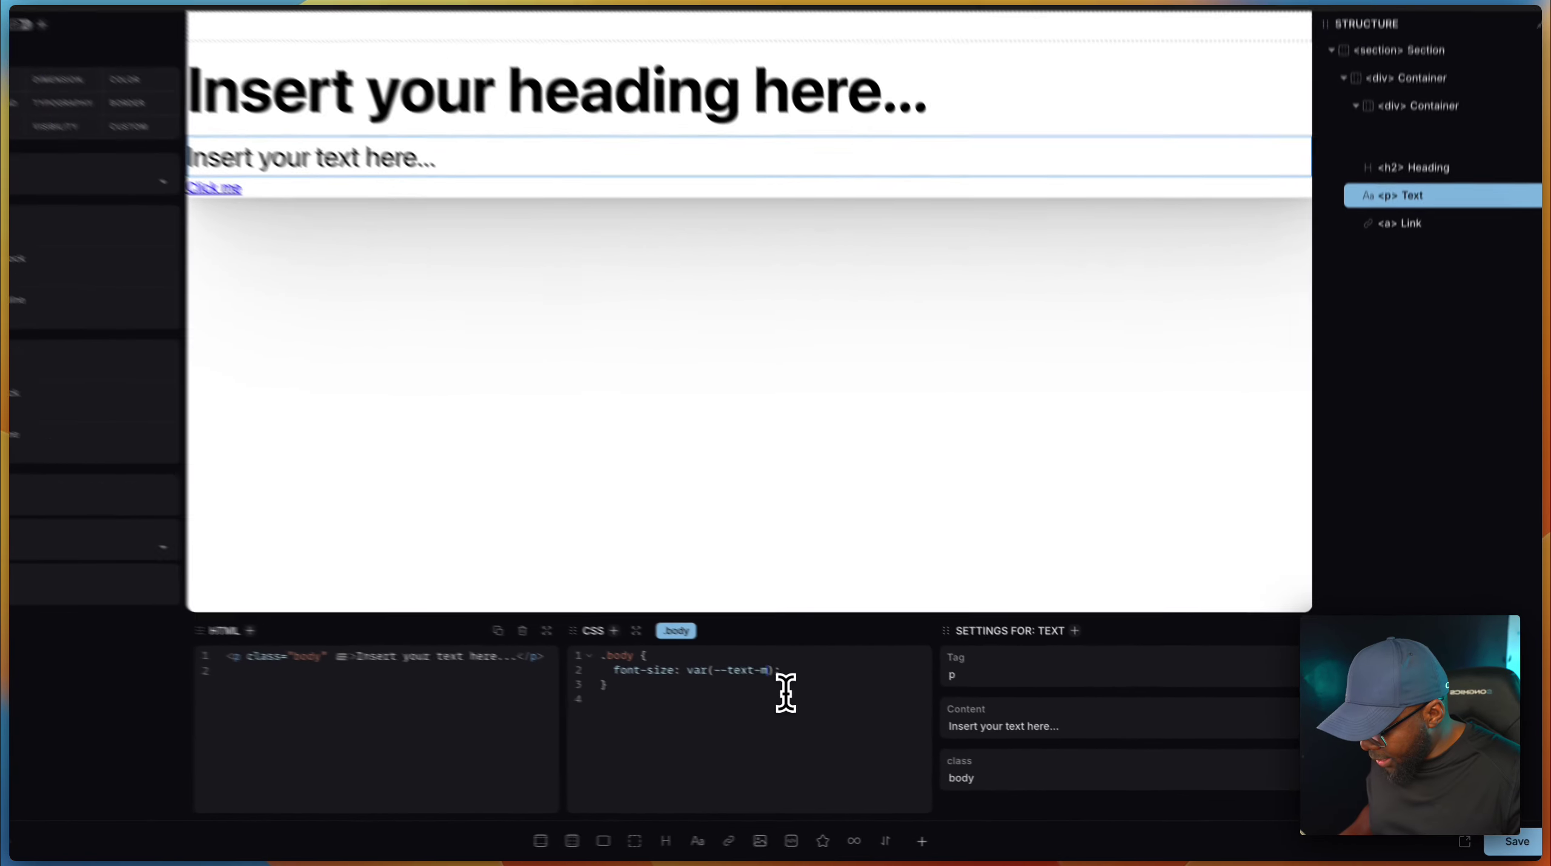
{"action": "key", "text": "BackSpace"}
{"action": "type", "text": "s"}
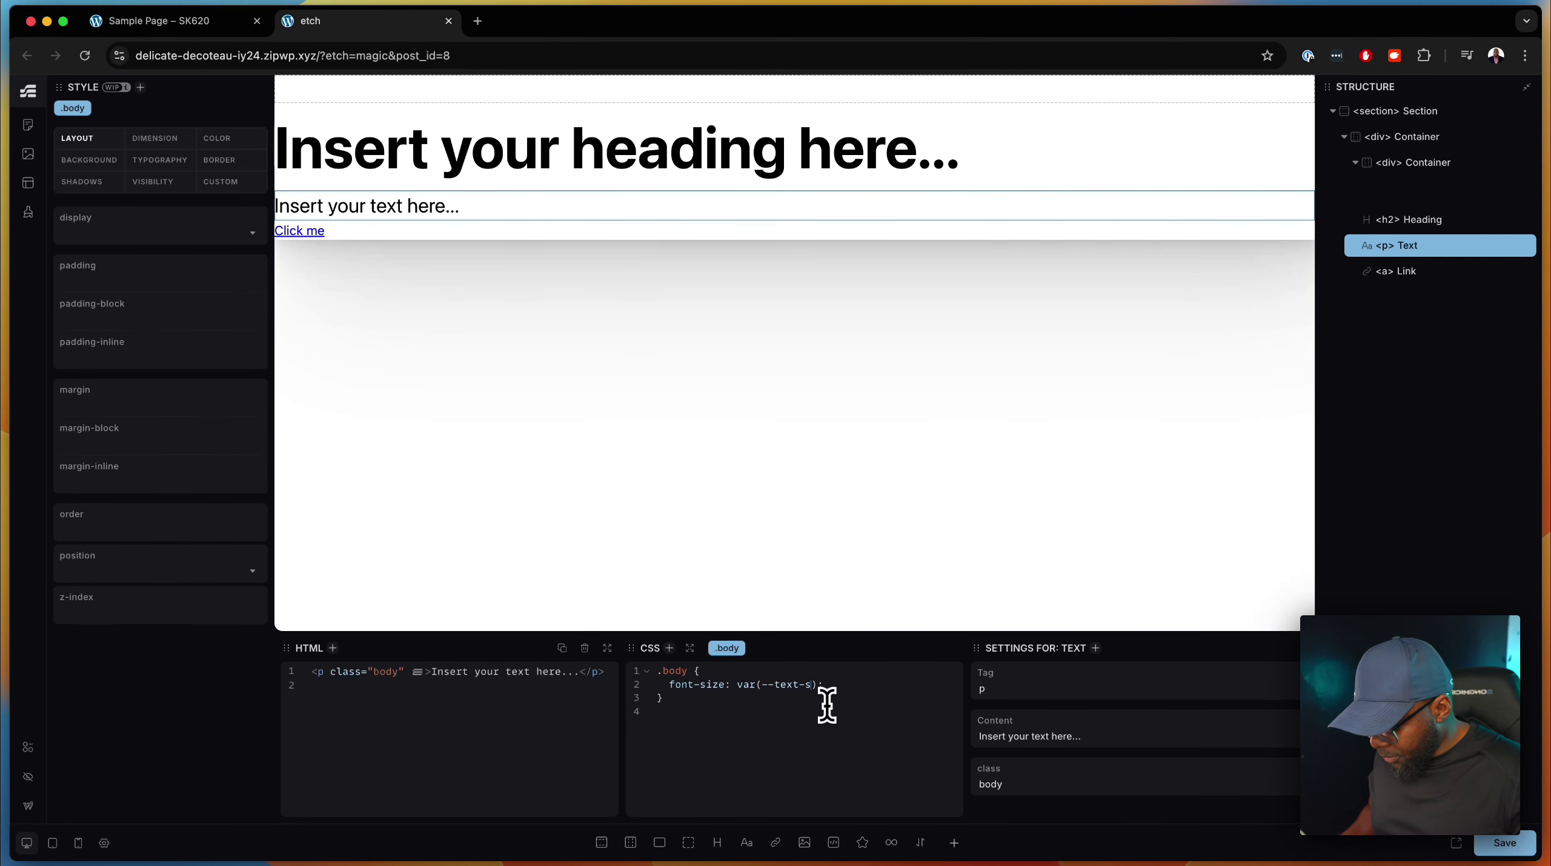
{"action": "key", "text": "Left"}
{"action": "type", "text": "x"}
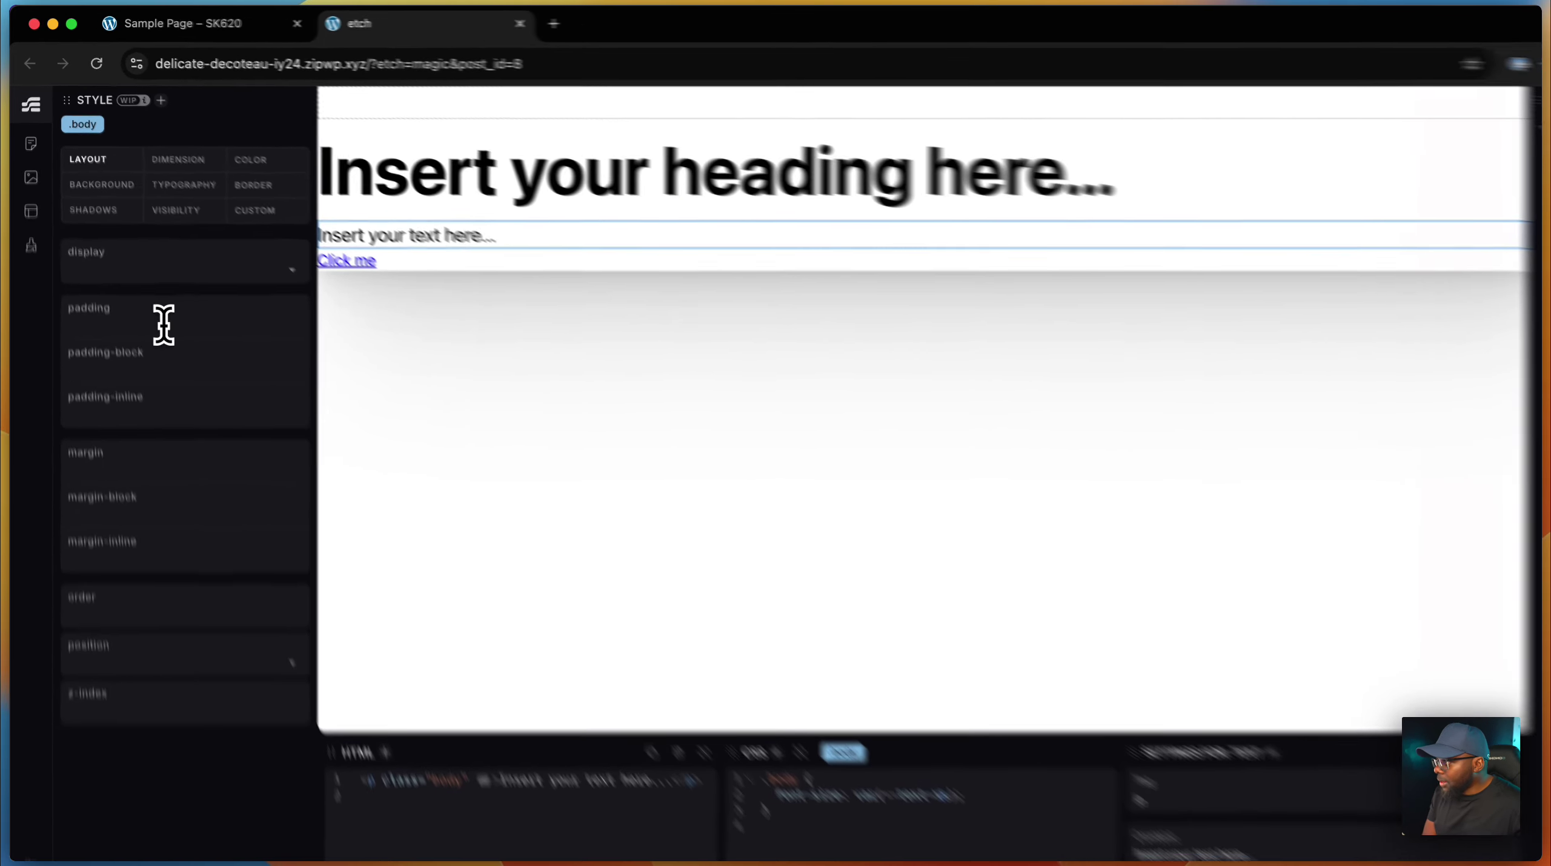
Set the padding of the paragraph's .body class to 2rem.
{"action": "left_click", "coordinate": [130, 280]}
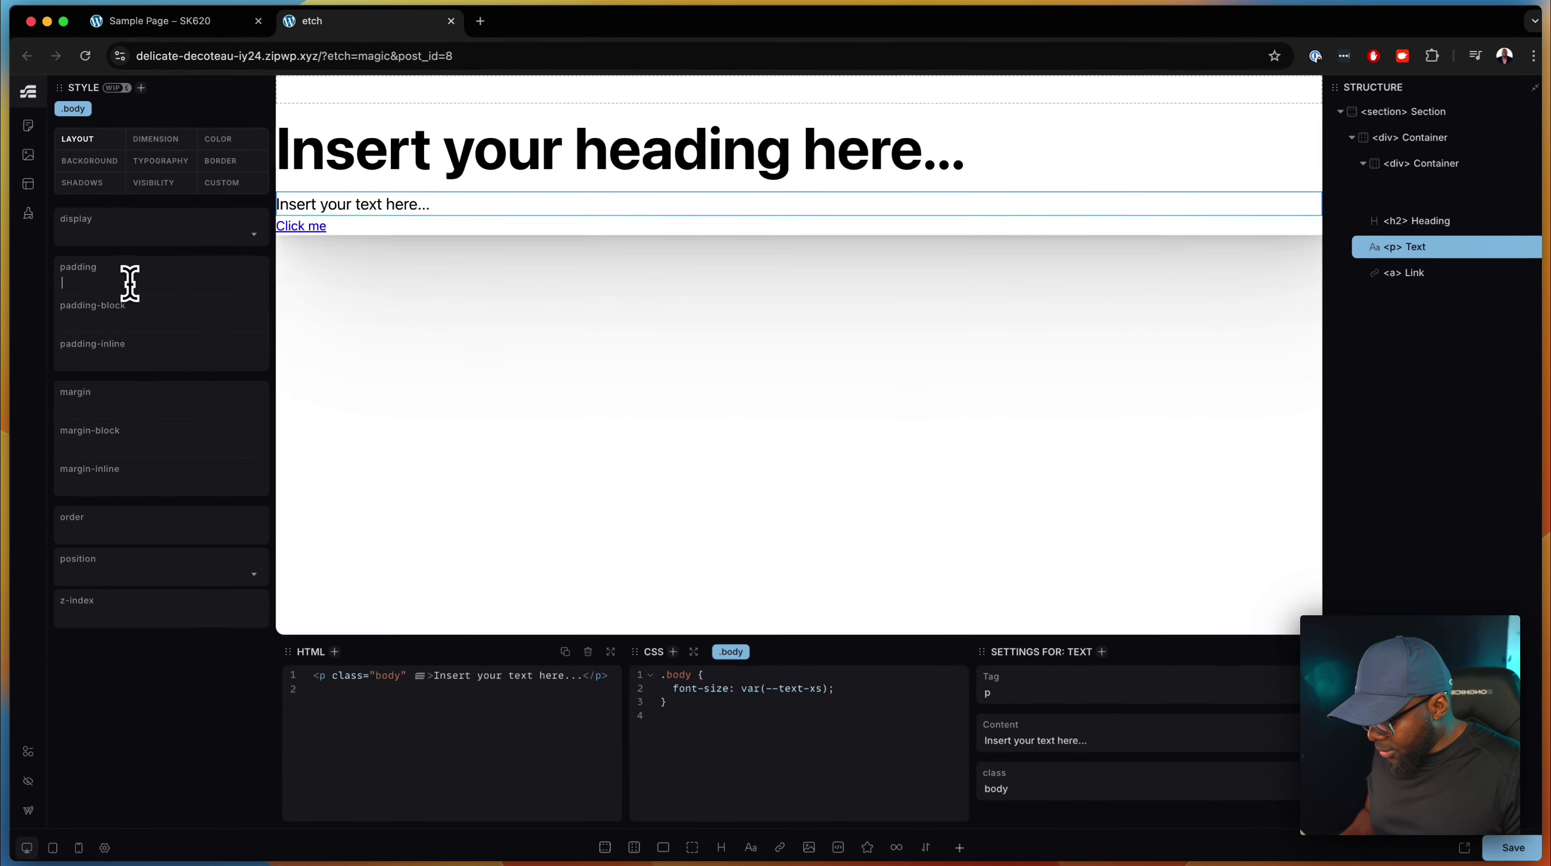
{"action": "type", "text": "2rem"}
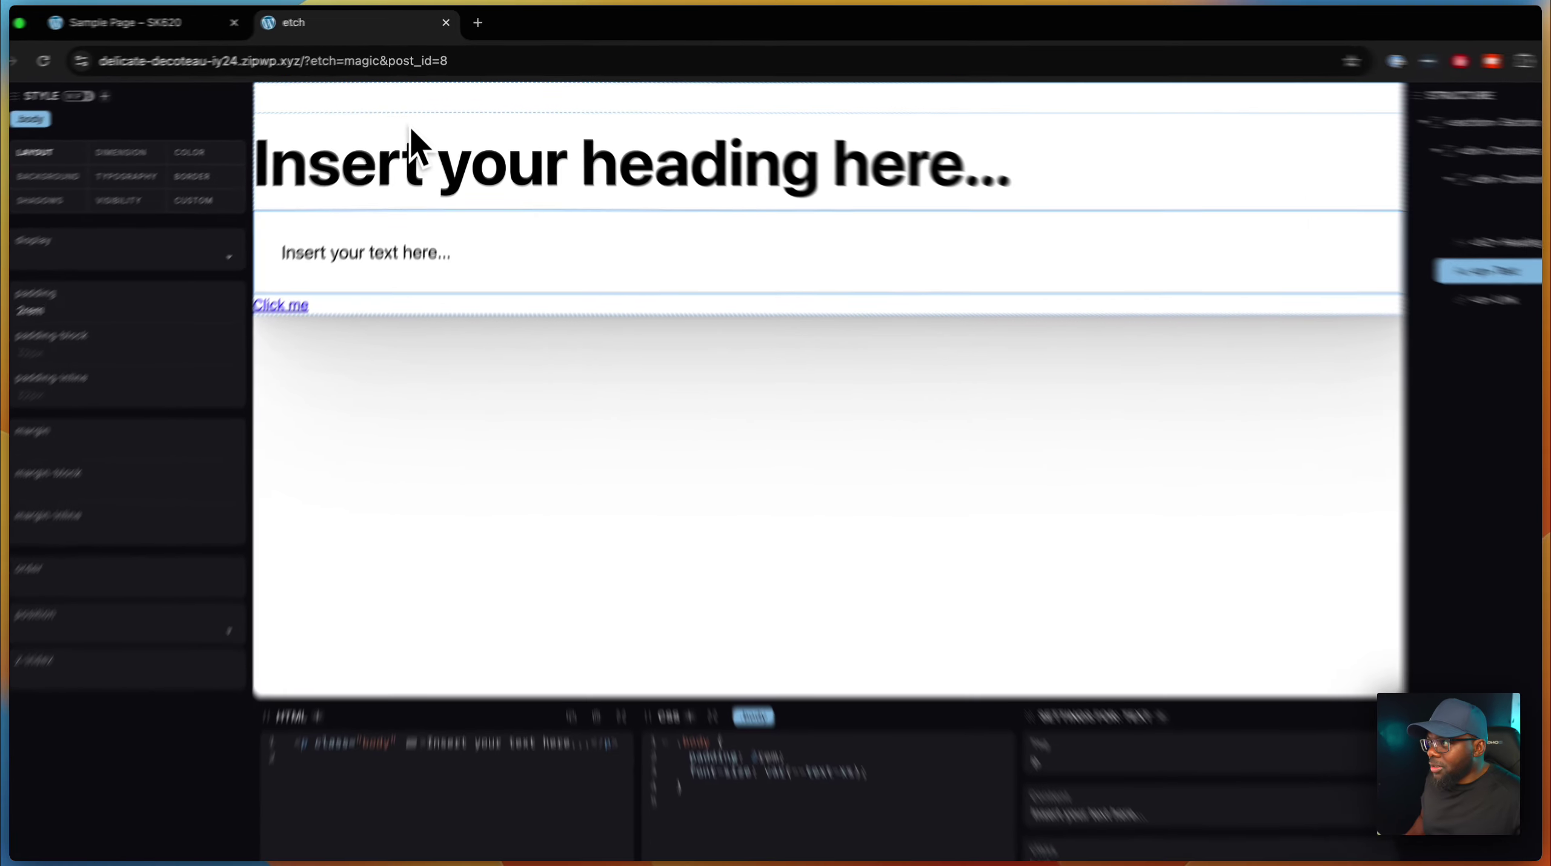
{"action": "left_click", "coordinate": [416, 95]}
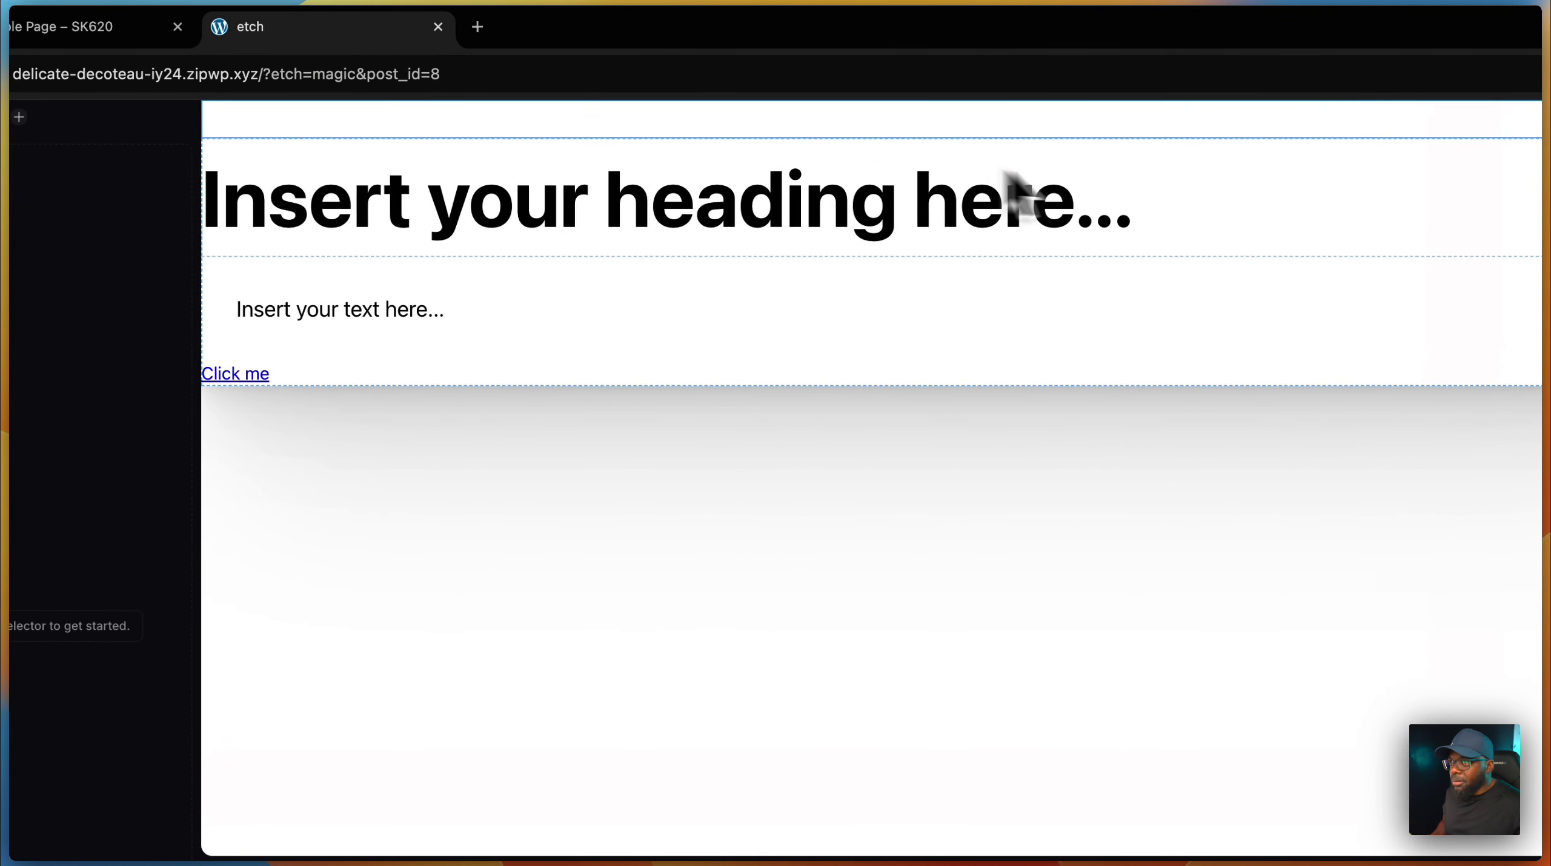
Rename the top-level section element in the page structure as hero.
{"action": "left_click", "coordinate": [1431, 184]}
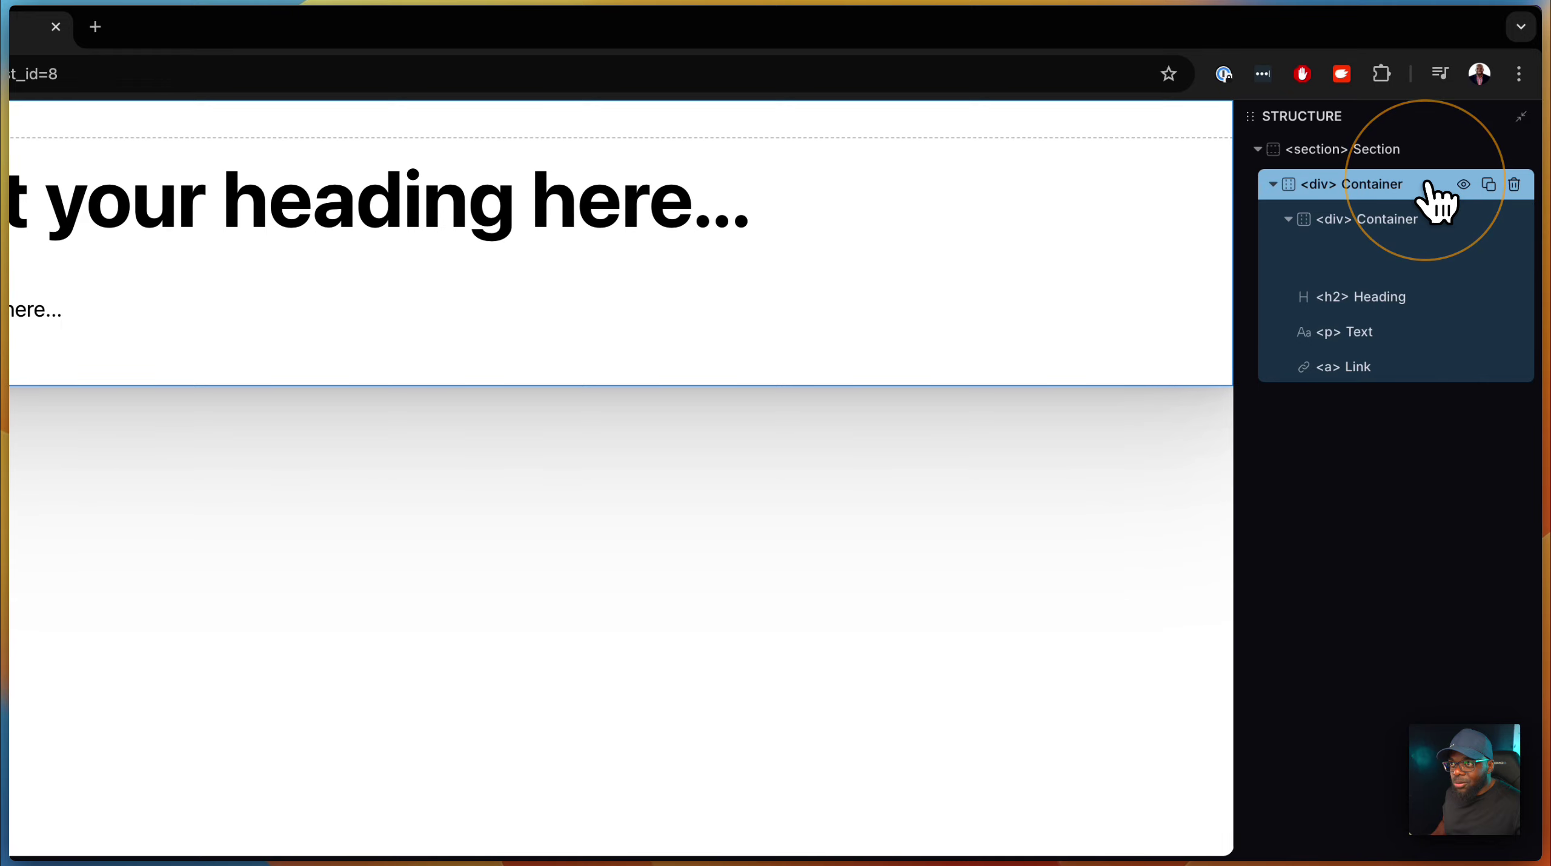
{"action": "left_click", "coordinate": [1471, 148]}
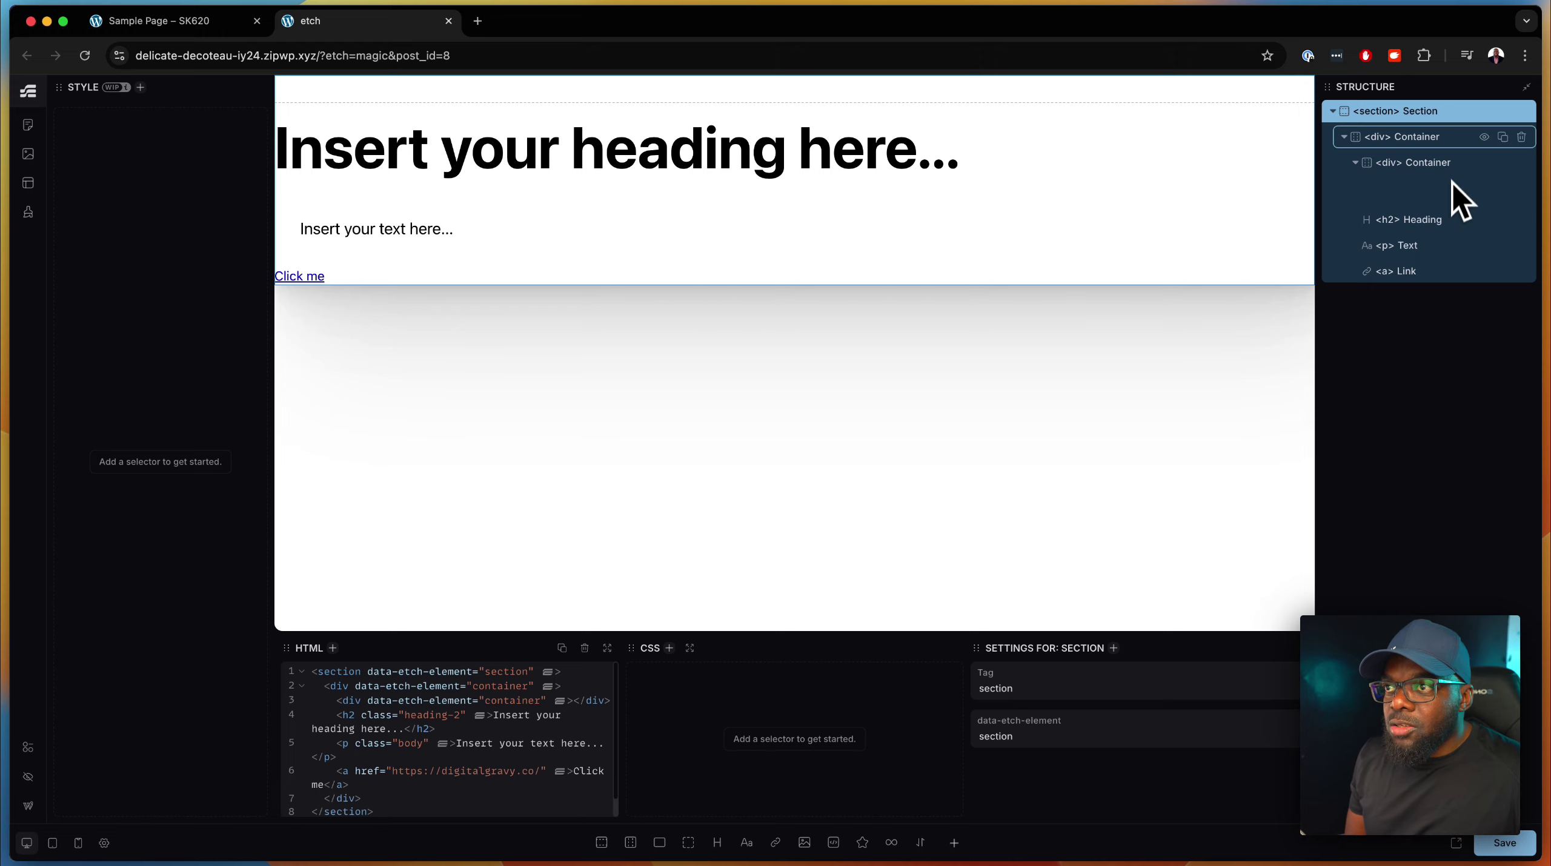
{"action": "left_click", "coordinate": [1440, 114]}
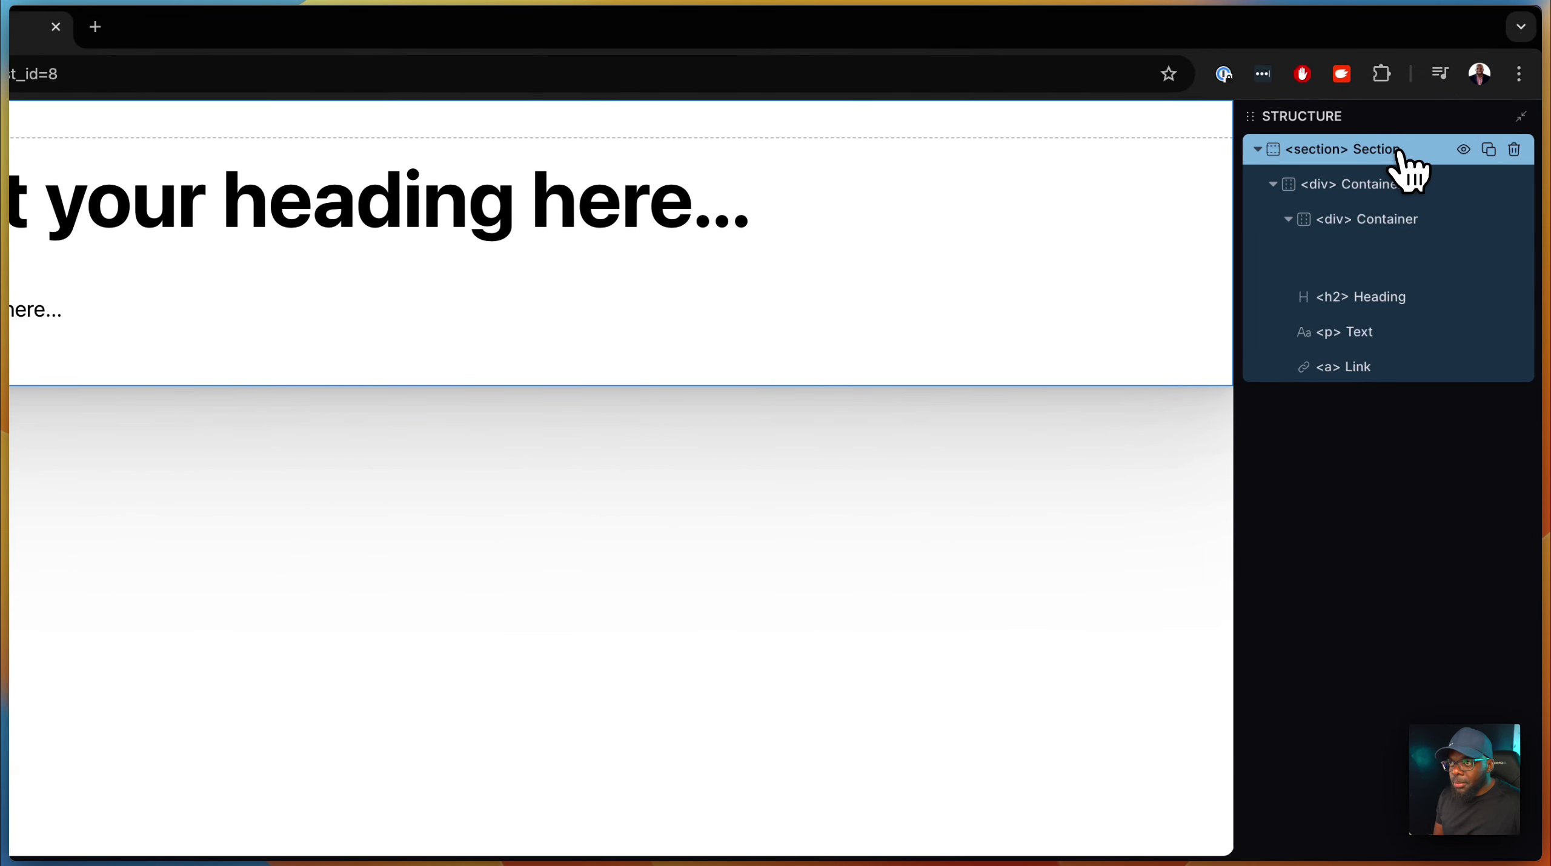
{"action": "left_click", "coordinate": [1398, 154]}
{"action": "left_click", "coordinate": [1396, 155]}
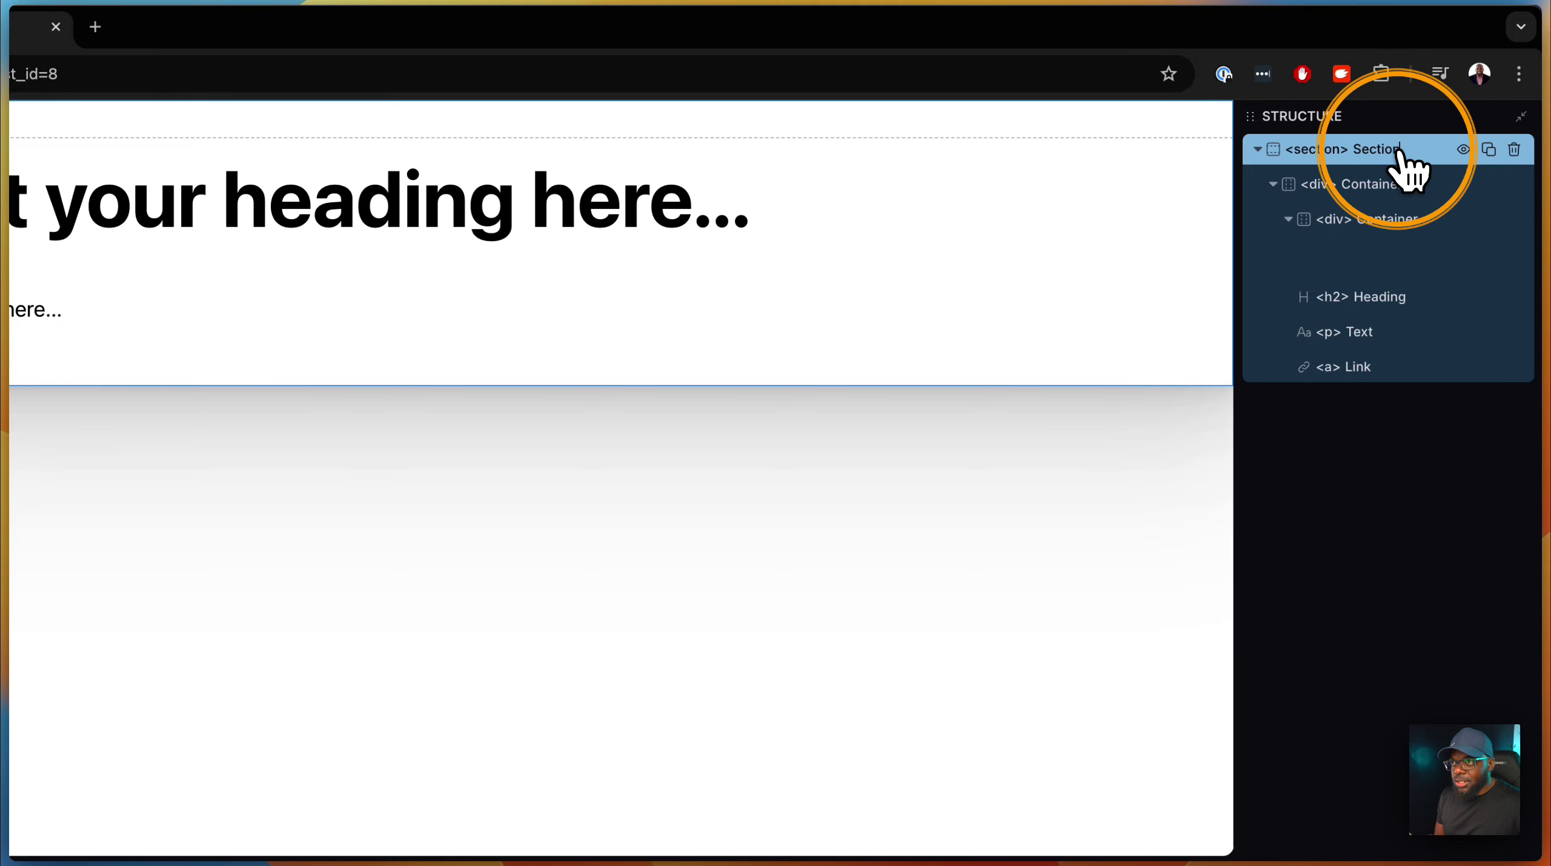
{"action": "key", "text": "BackSpace"}
{"action": "key", "text": "BackSpace"}
{"action": "key", "text": "BackSpace"}
{"action": "key", "text": "BackSpace"}
{"action": "key", "text": "BackSpace"}
{"action": "key", "text": "BackSpace"}
{"action": "key", "text": "BackSpace"}
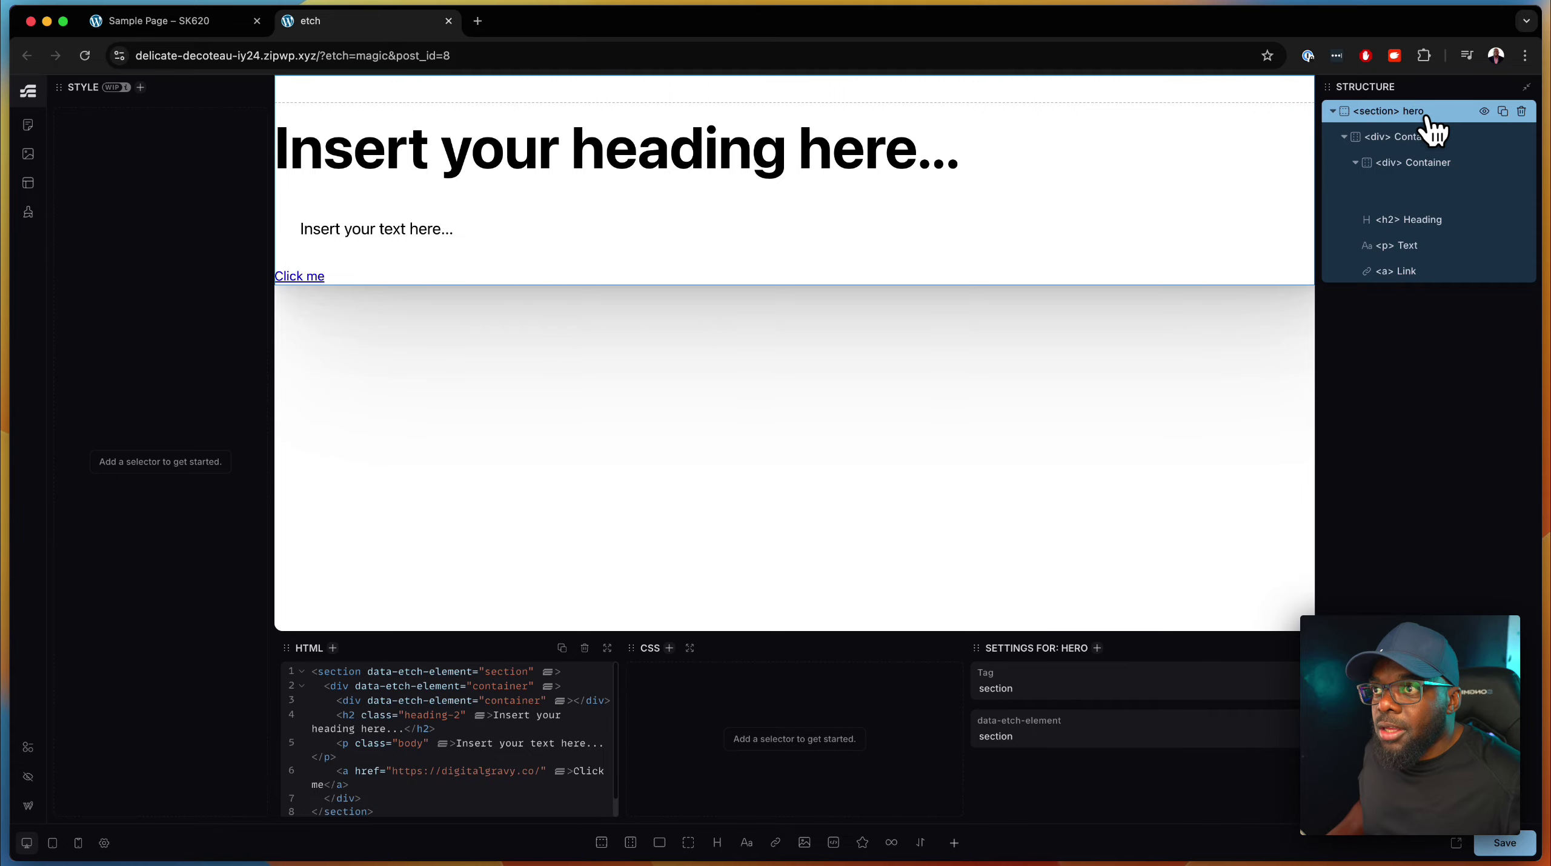
Rename the outer container div inside the hero section as main container.
{"action": "left_click", "coordinate": [1426, 138]}
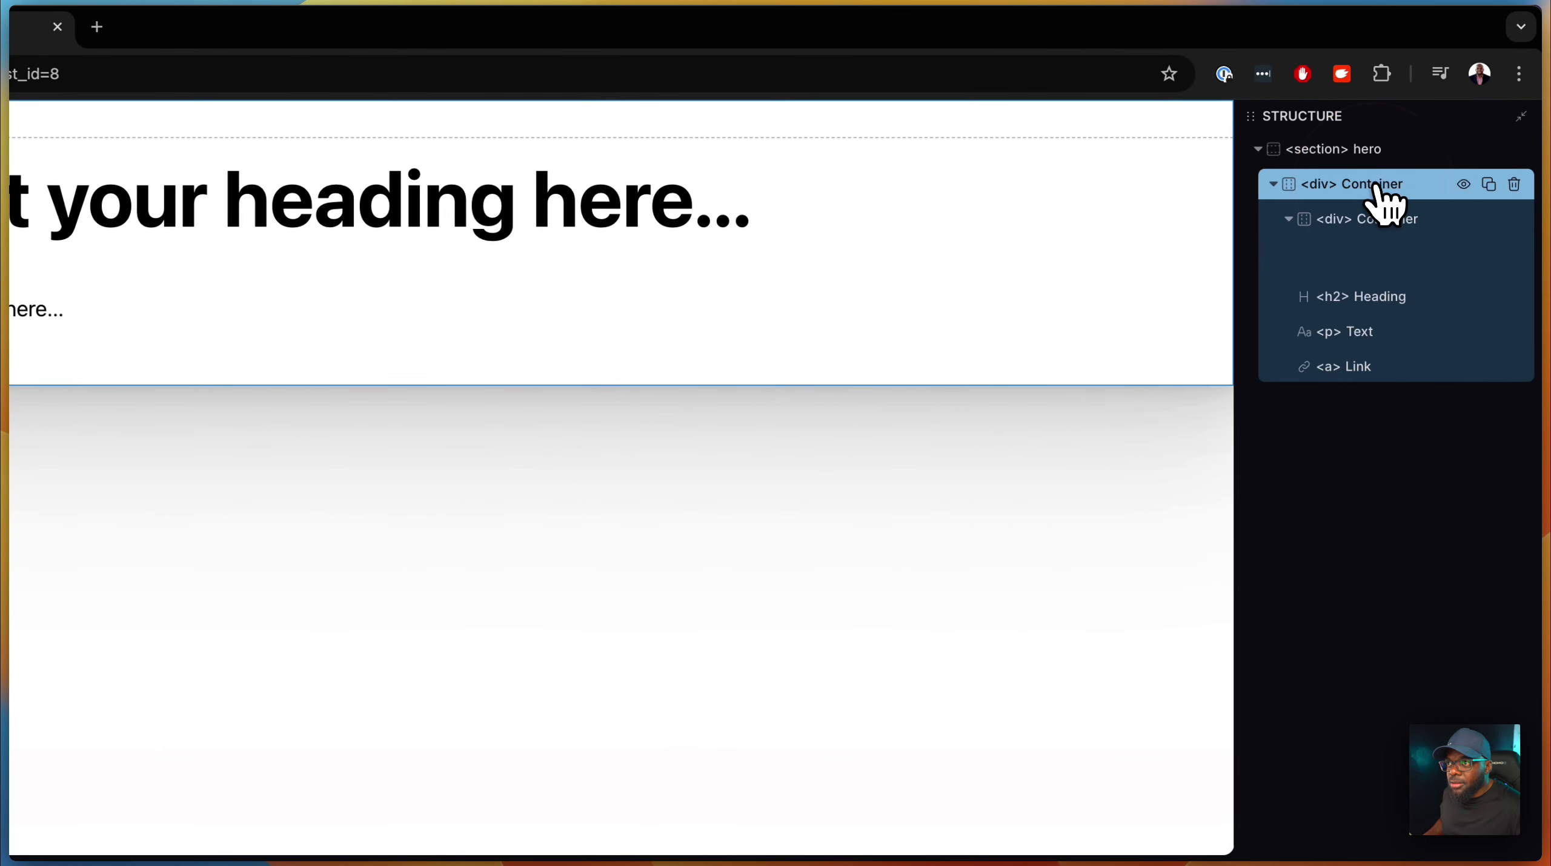
{"action": "double_click", "coordinate": [1376, 183]}
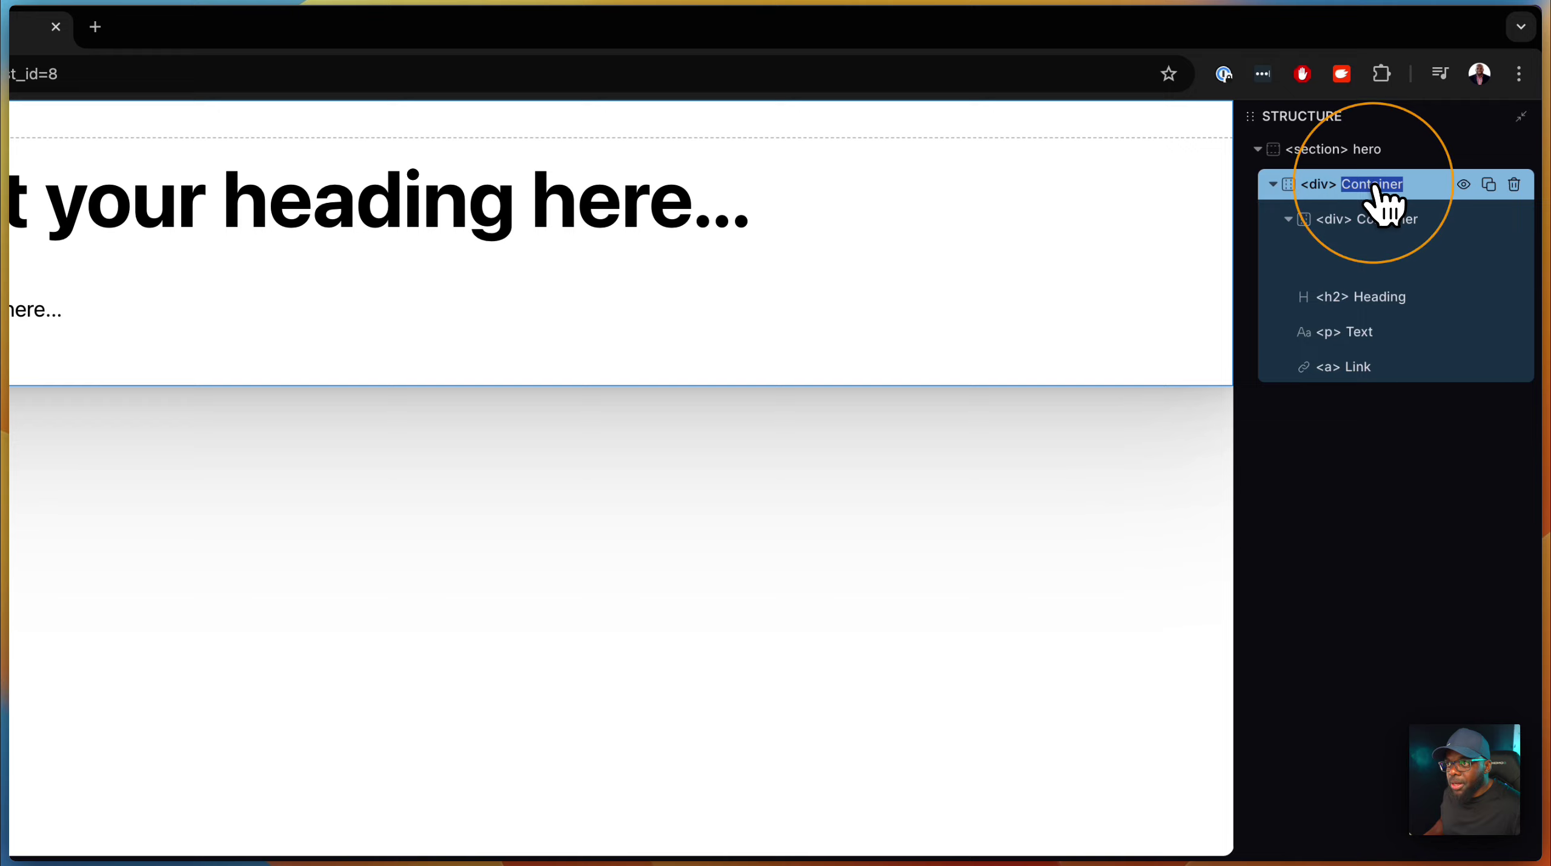
{"action": "type", "text": "main c"}
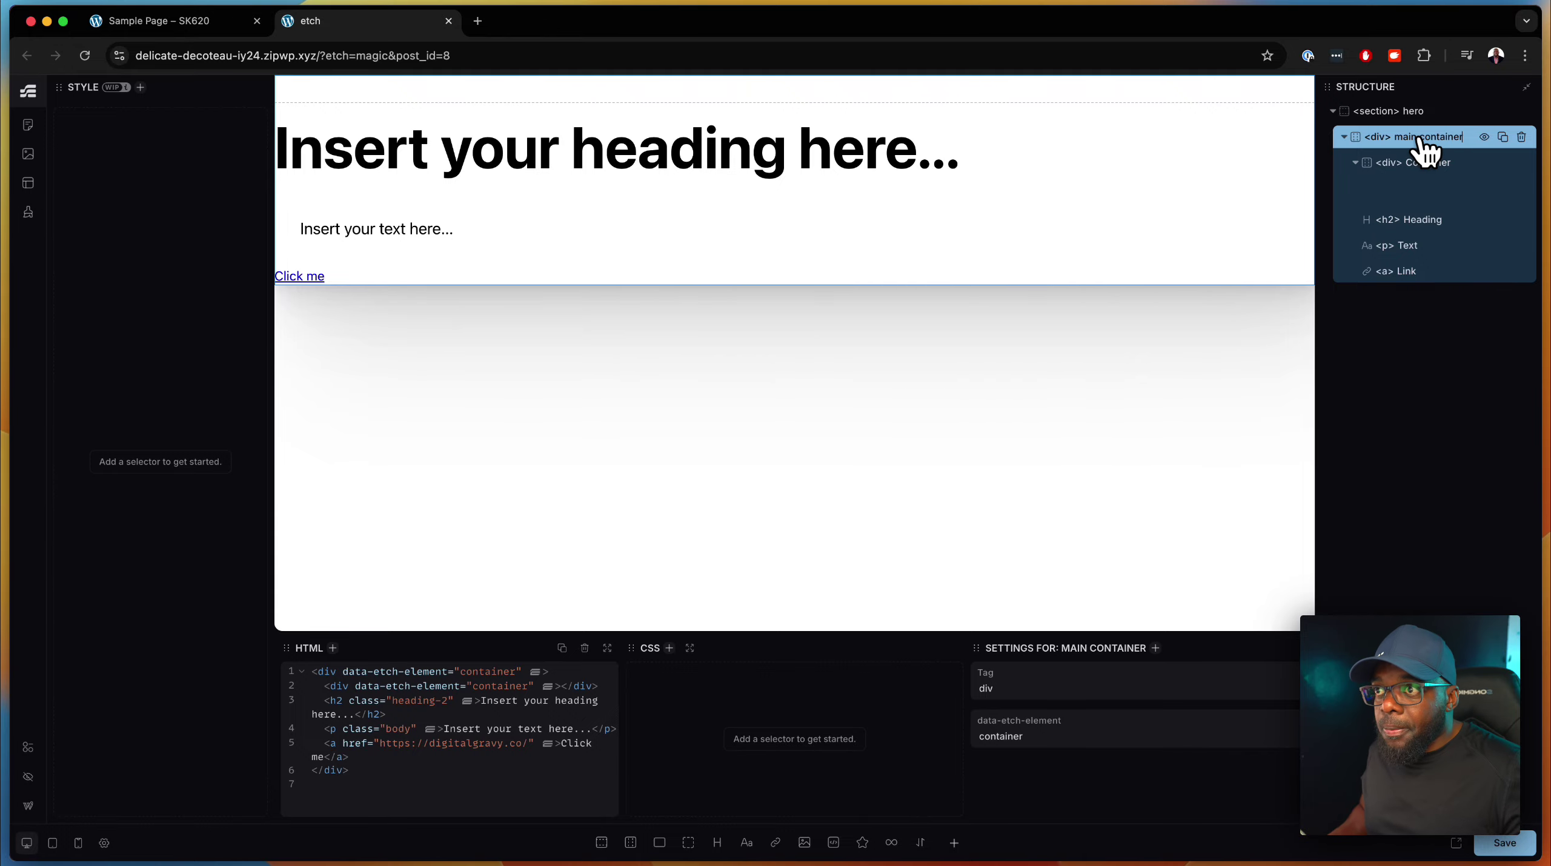
{"action": "key", "text": "Return"}
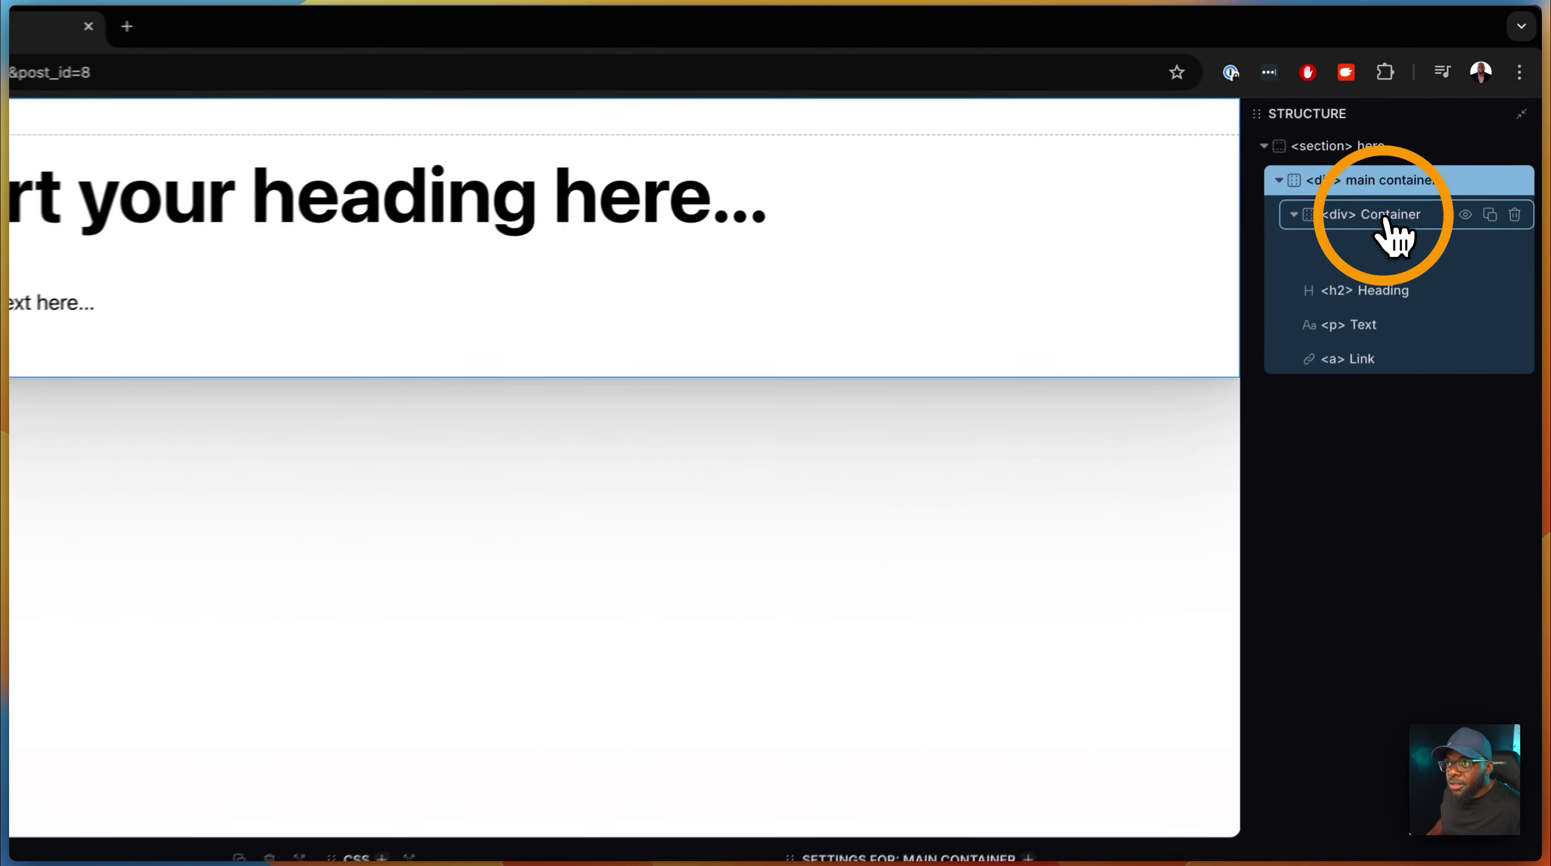
Rename the inner div nested in the main container as container.
{"action": "left_click", "coordinate": [1386, 222]}
{"action": "double_click", "coordinate": [1386, 223]}
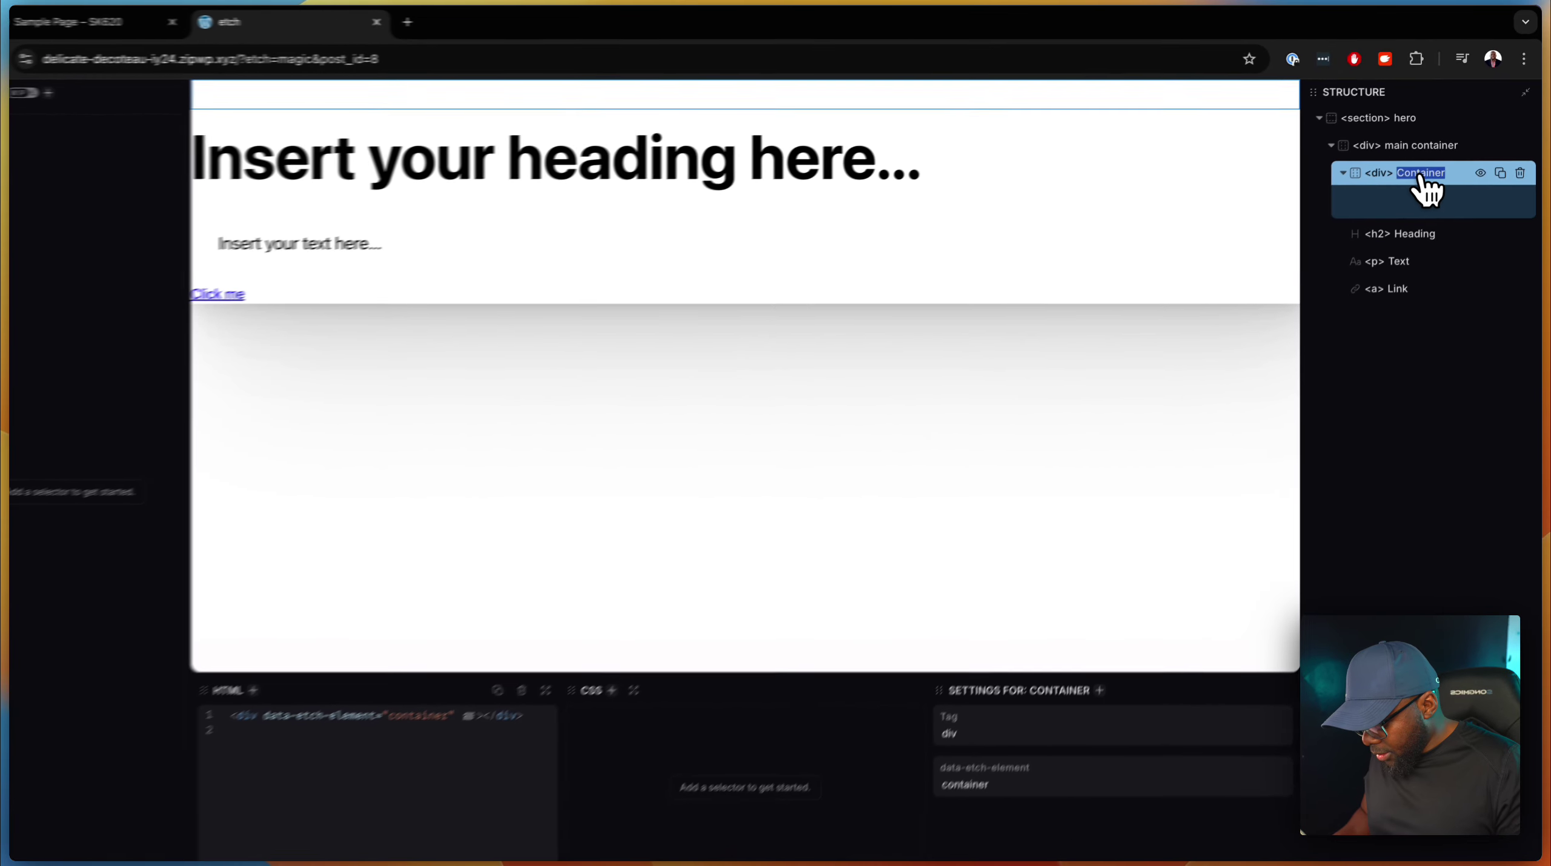
{"action": "type", "text": "c"}
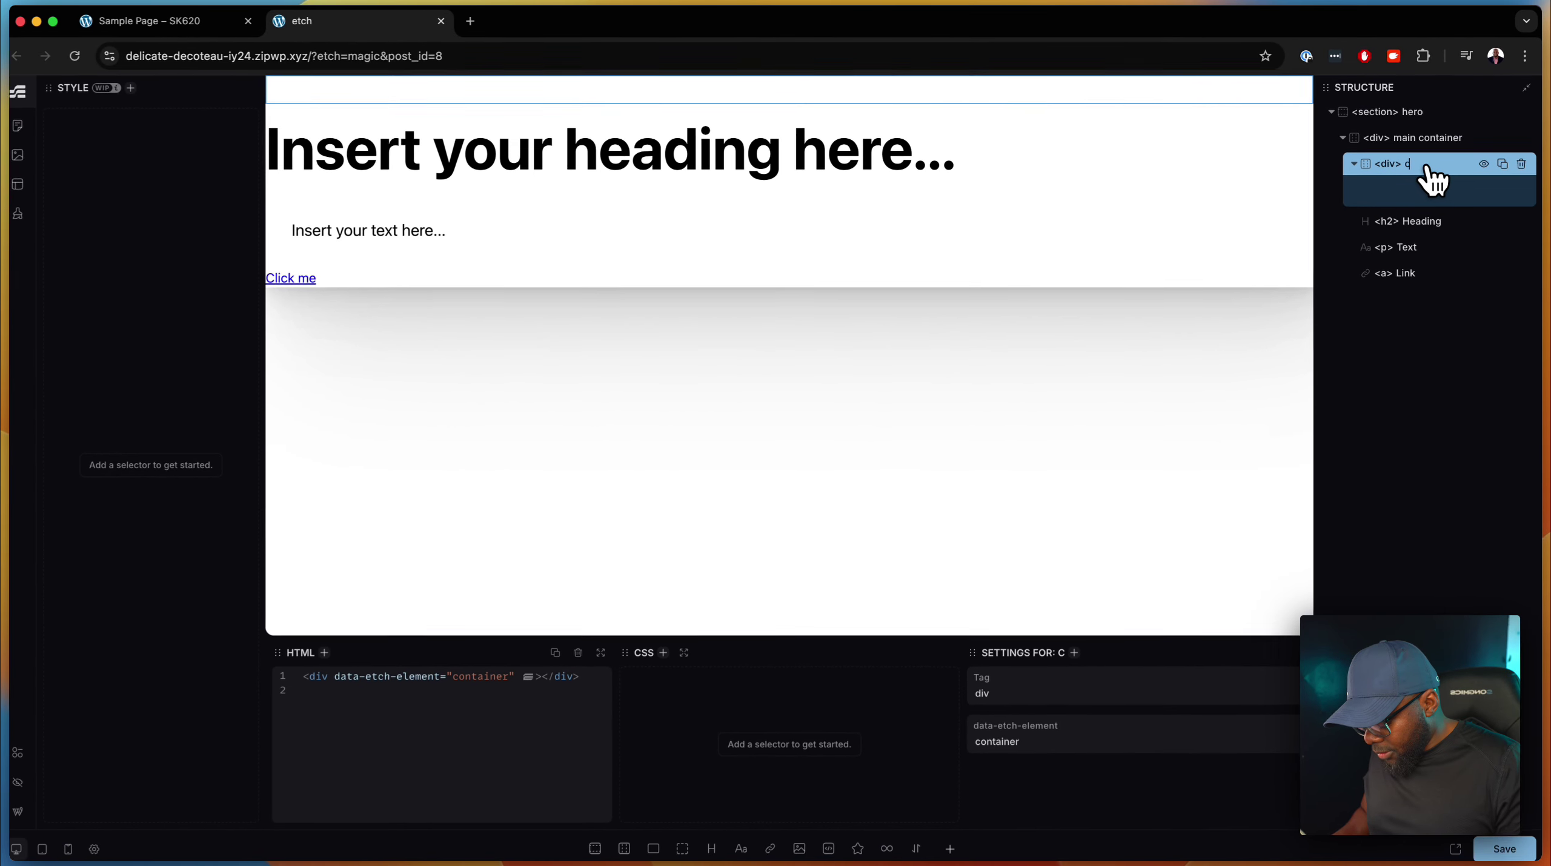
{"action": "type", "text": "ontainer"}
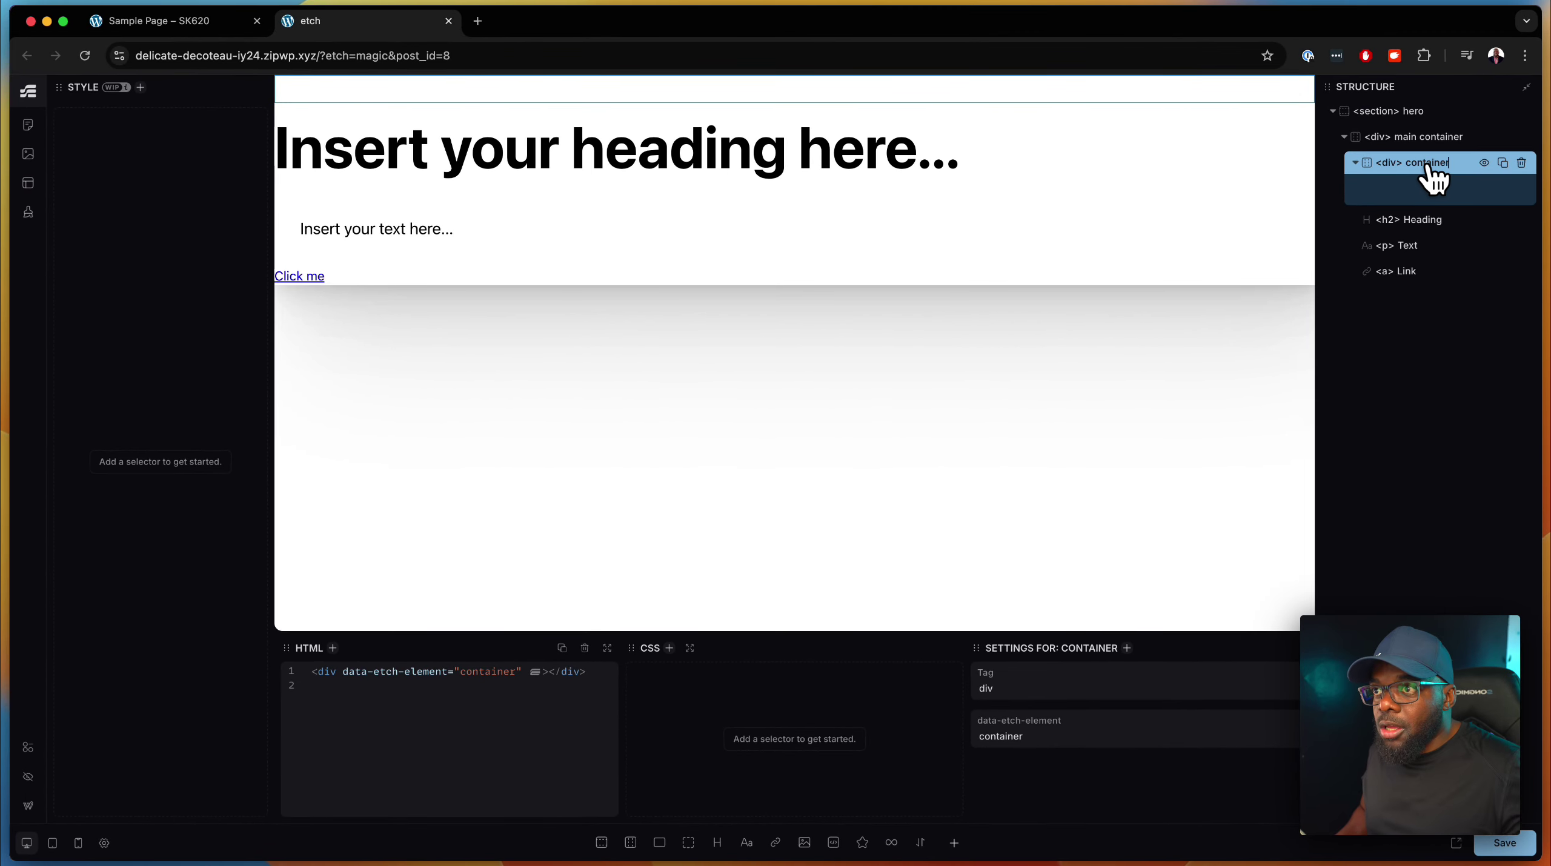
Generate BEM classes for the hero section and its child elements.
{"action": "left_click", "coordinate": [1422, 220]}
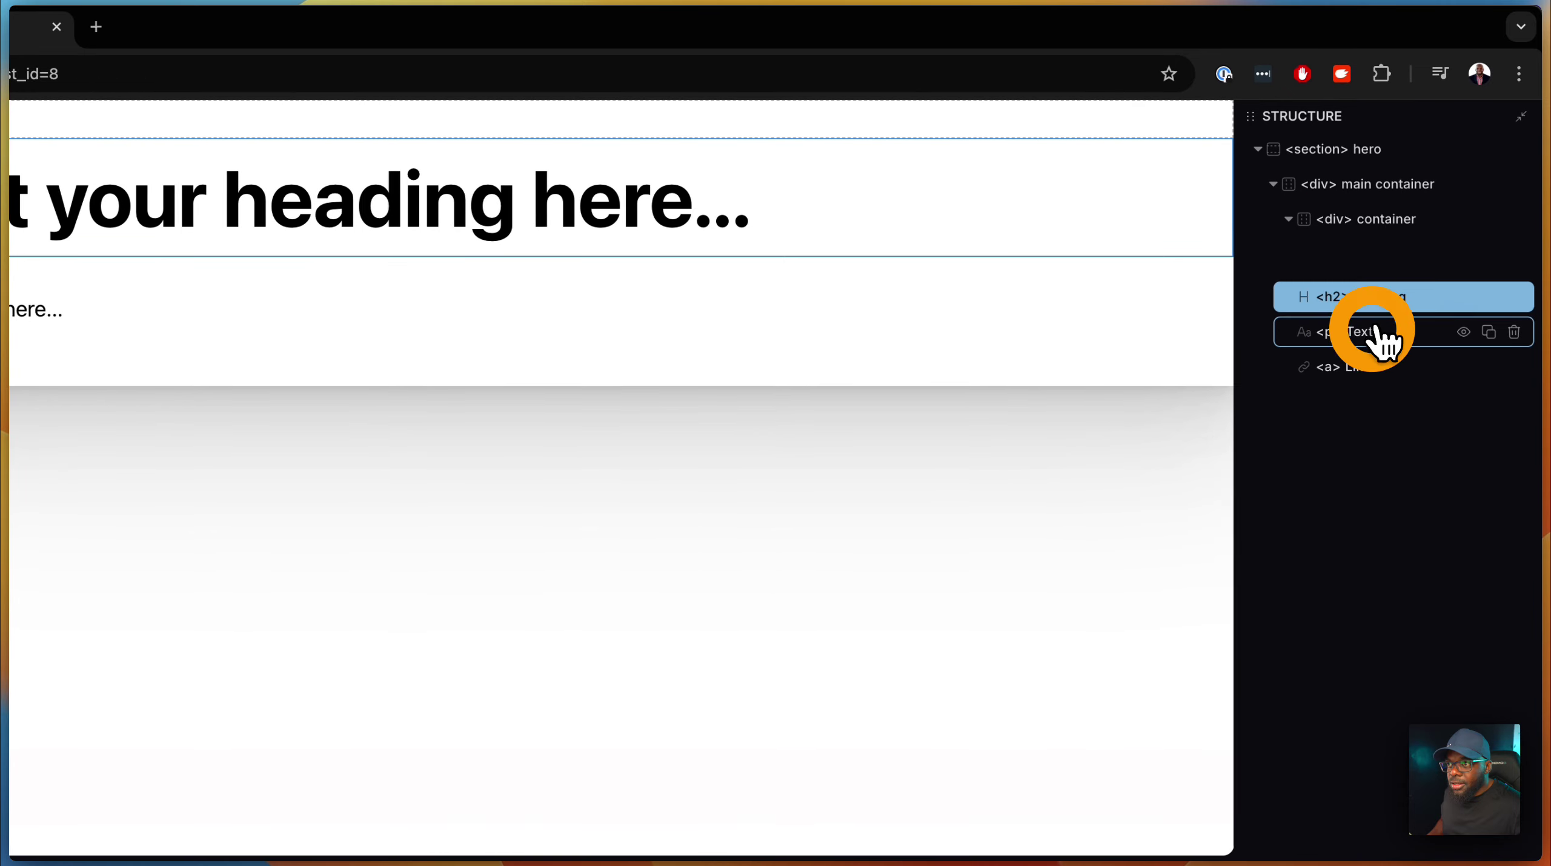
{"action": "left_click", "coordinate": [1376, 330]}
{"action": "left_click", "coordinate": [1381, 334]}
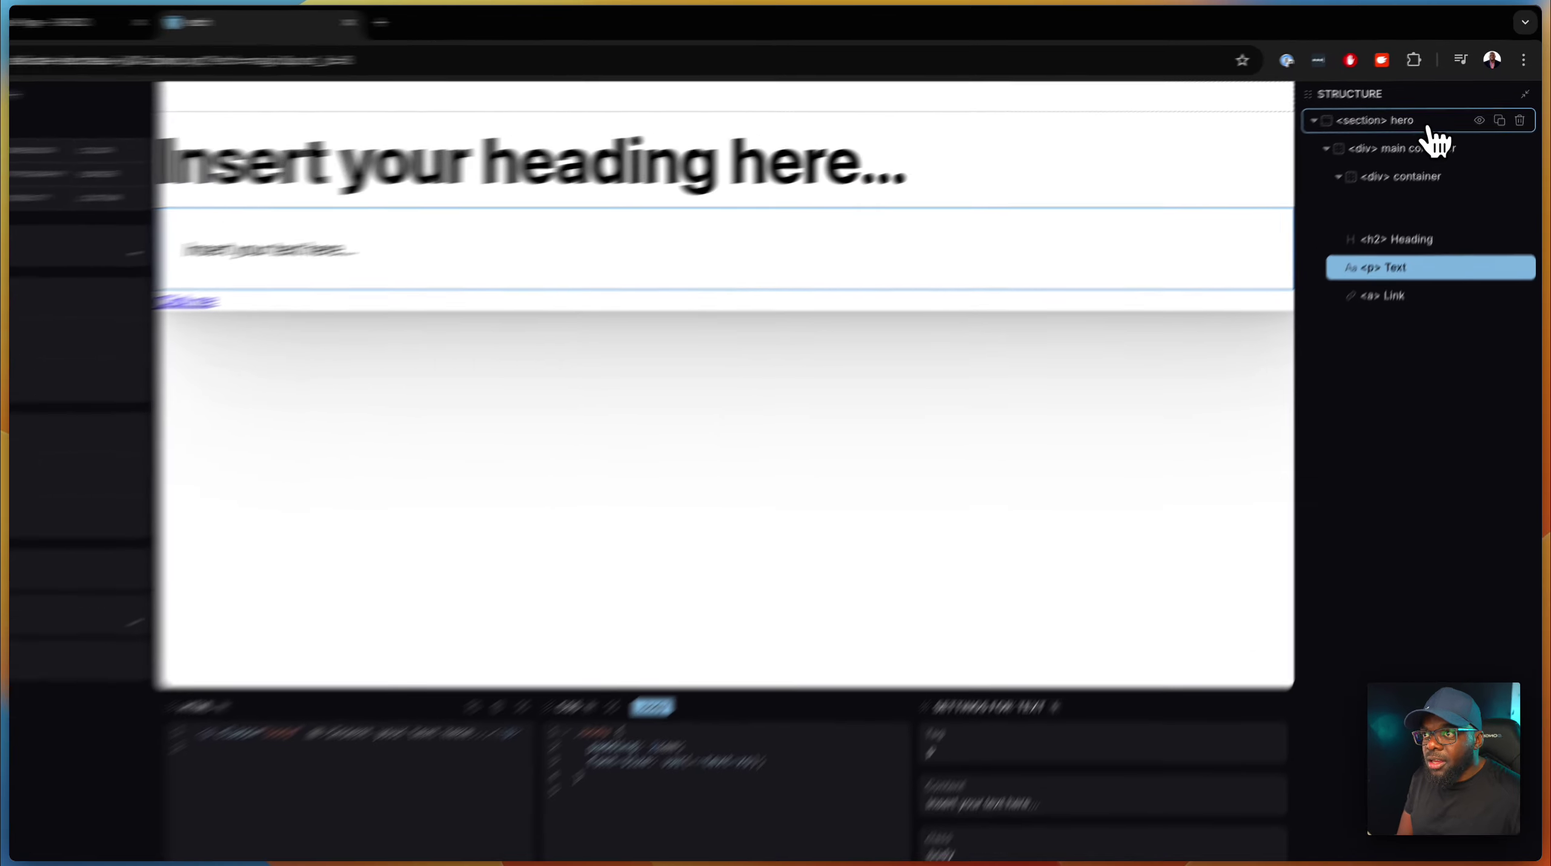
{"action": "right_click", "coordinate": [1436, 112]}
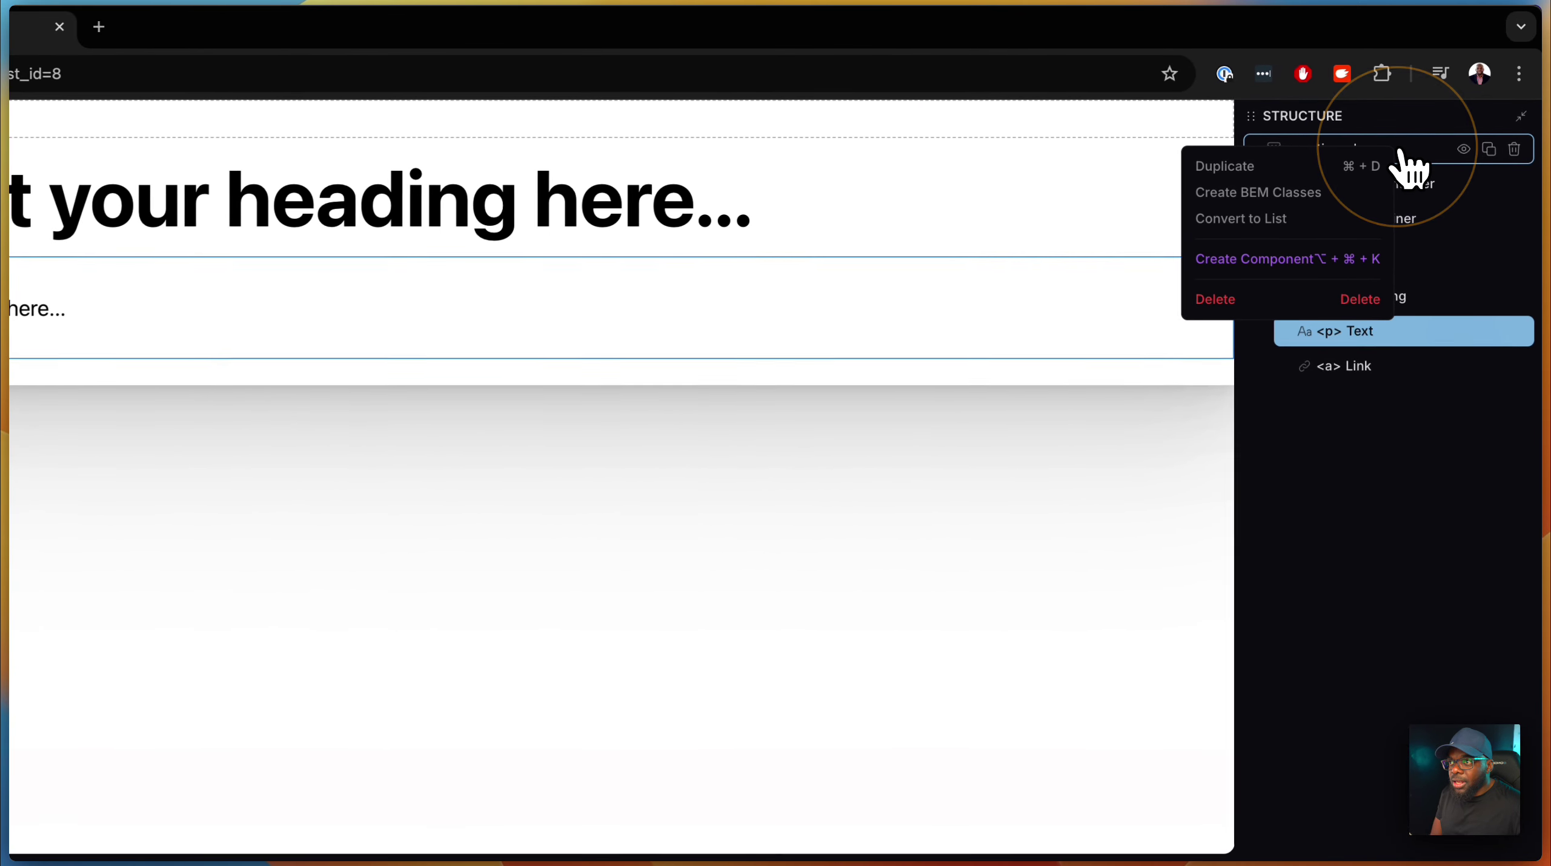
{"action": "left_click", "coordinate": [1313, 195]}
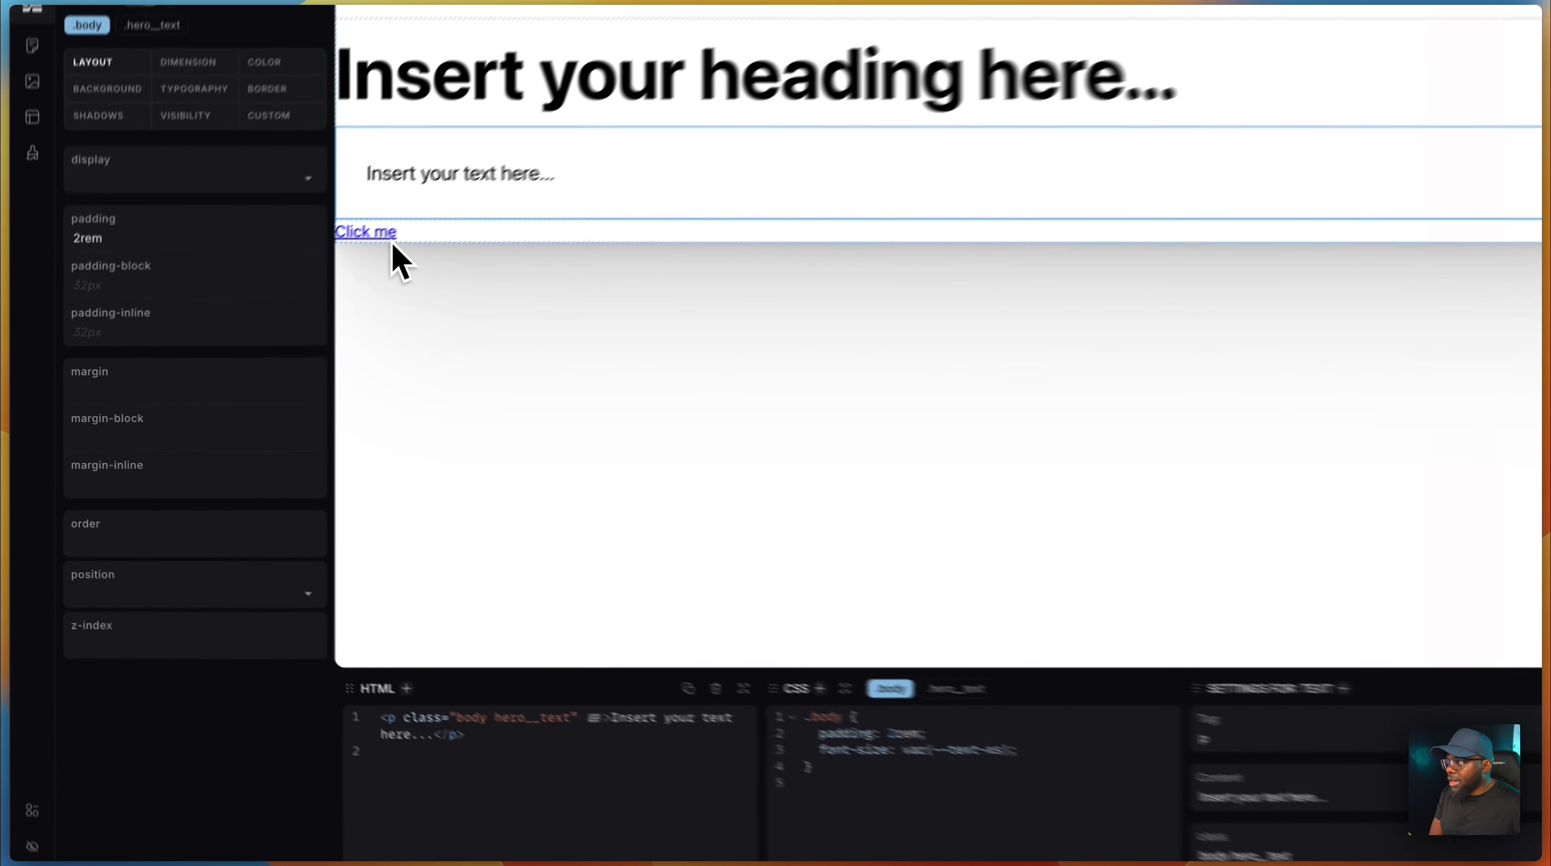
Add a padding of 2rem to the .hero__link class of the Click me link in its CSS.
{"action": "left_click", "coordinate": [312, 279]}
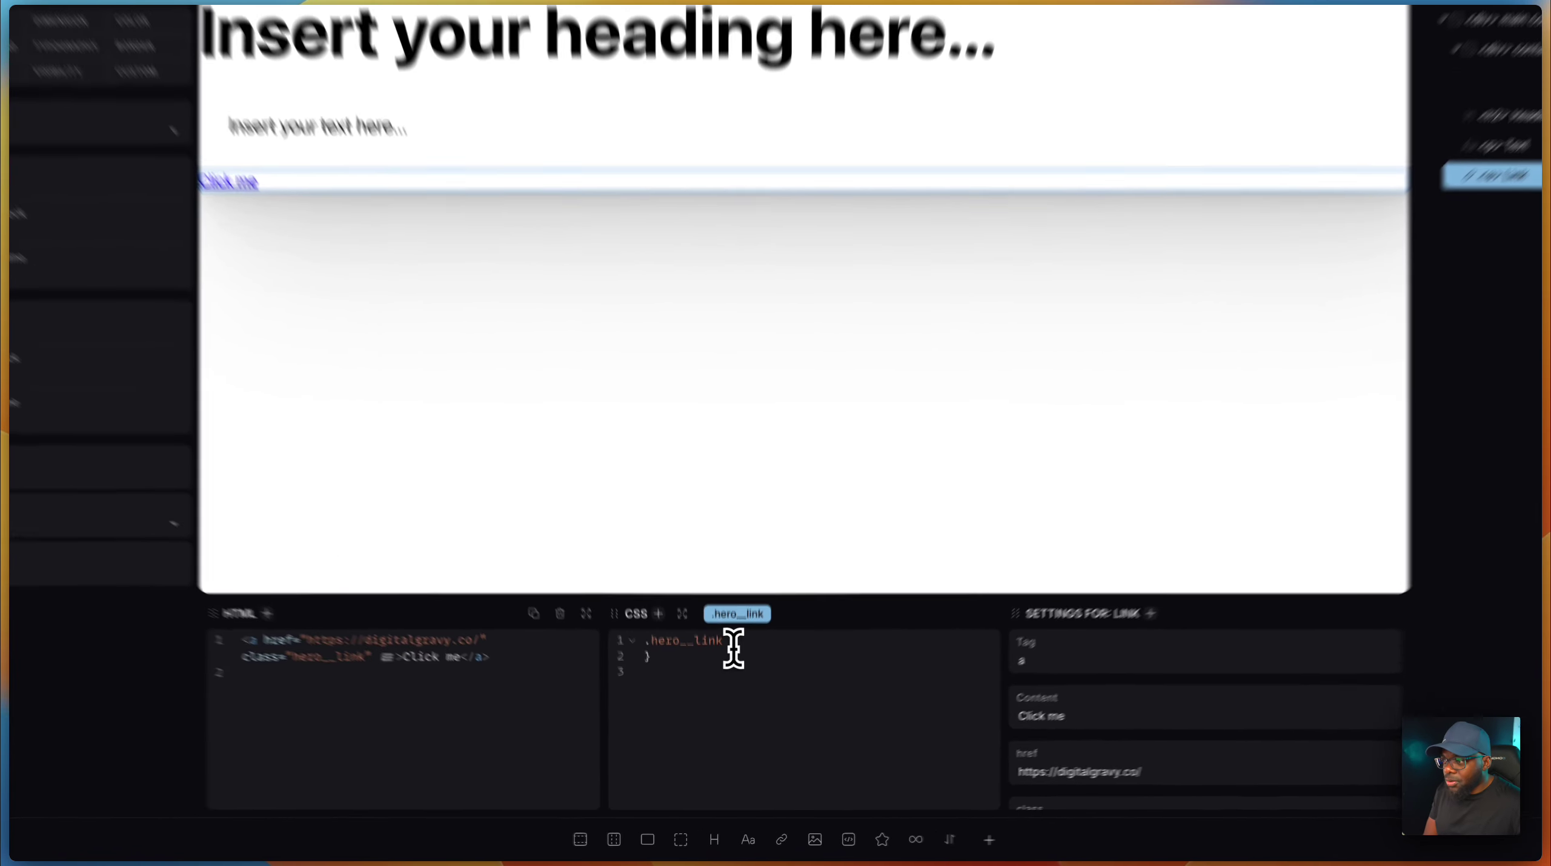
{"action": "left_click", "coordinate": [745, 675]}
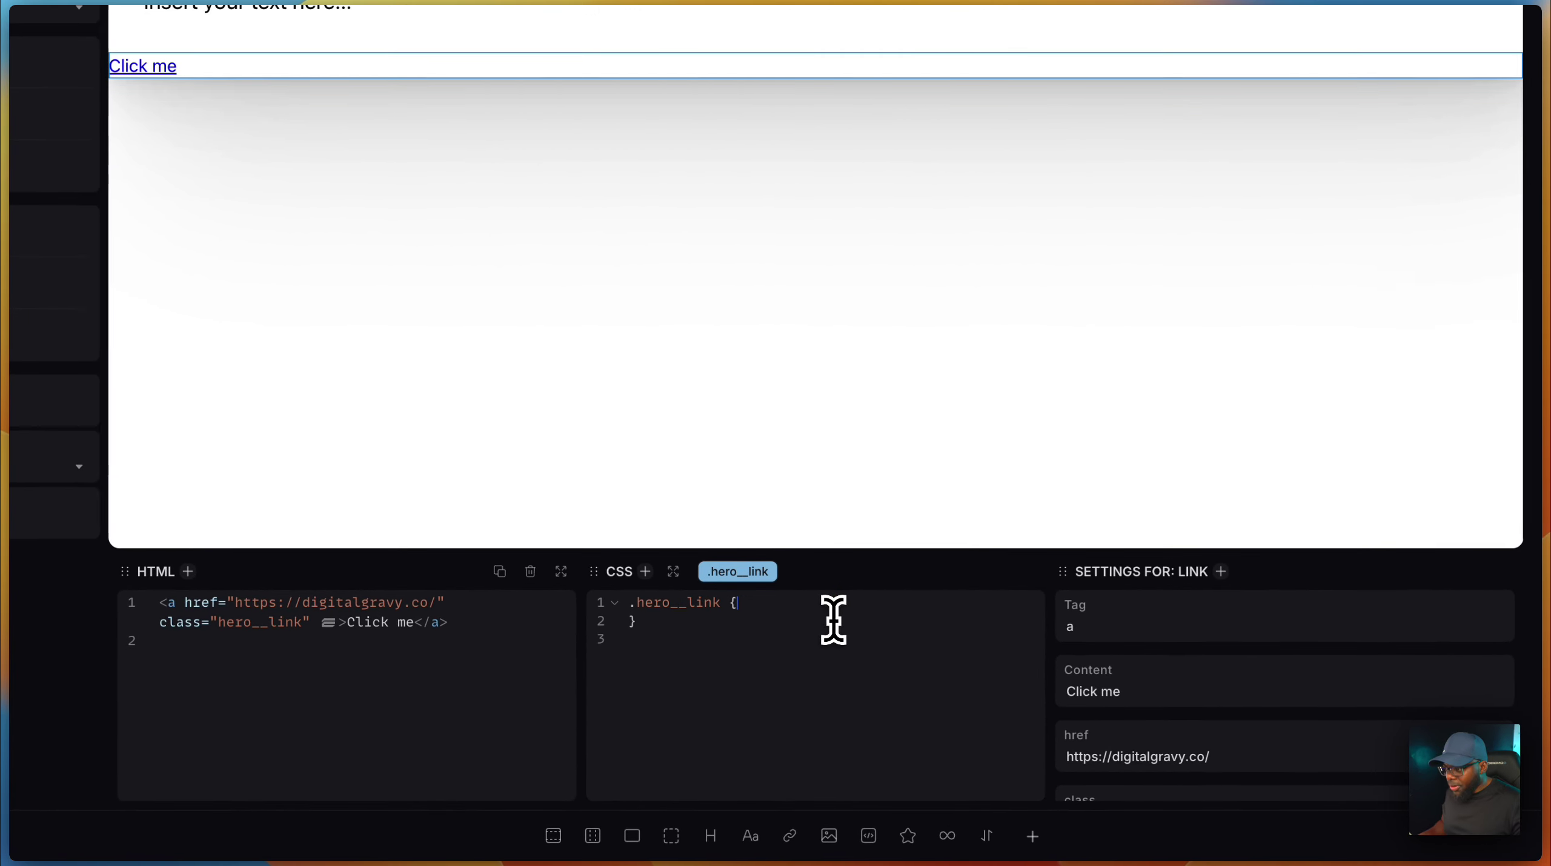
{"action": "key", "text": "Return"}
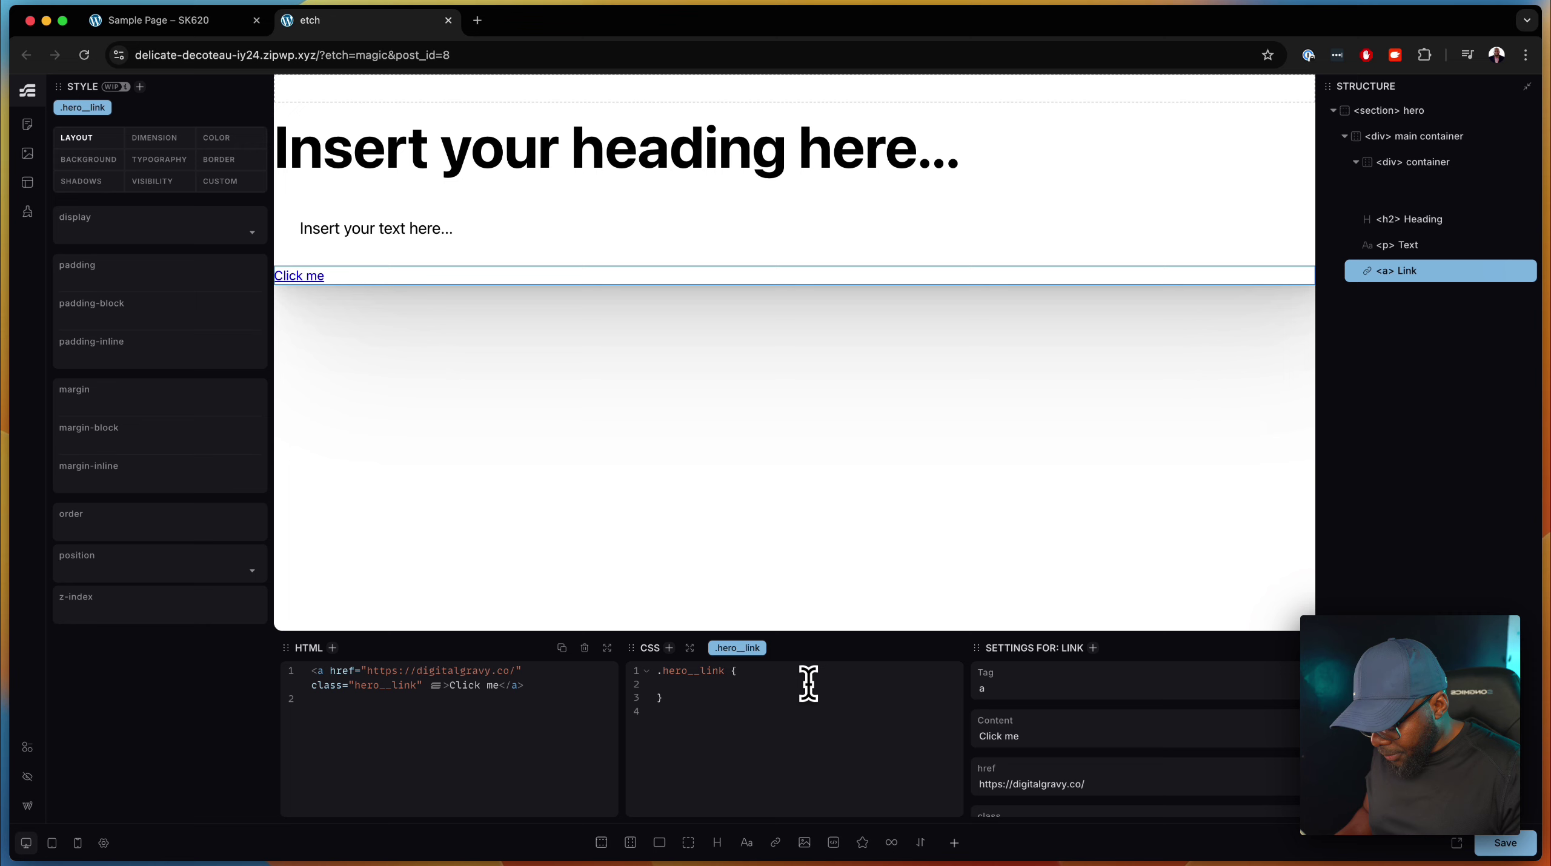
{"action": "type", "text": "paddi"}
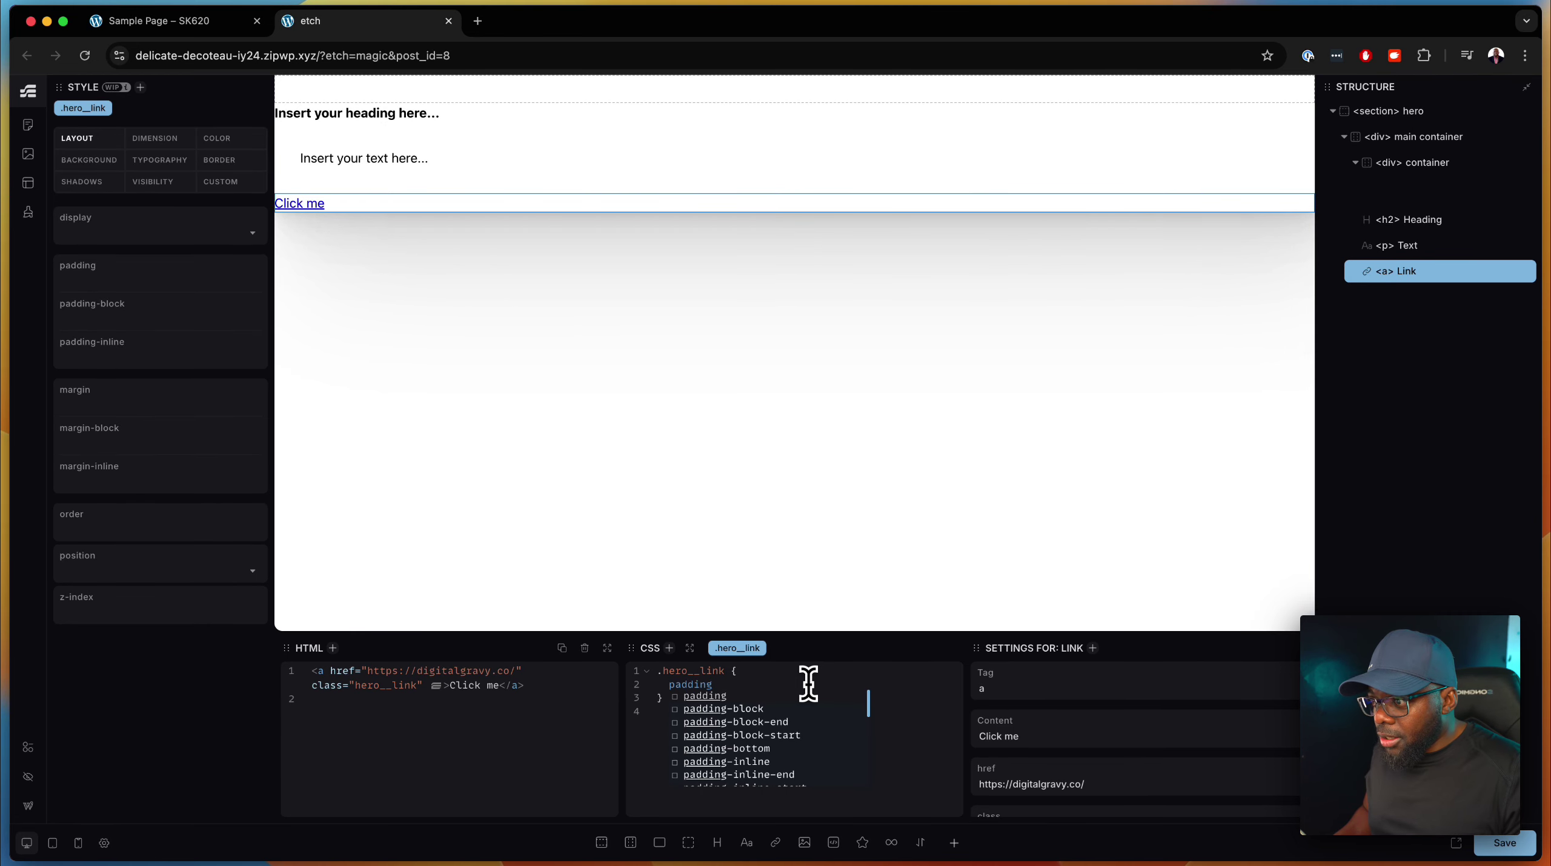
{"action": "type", "text": "ng"}
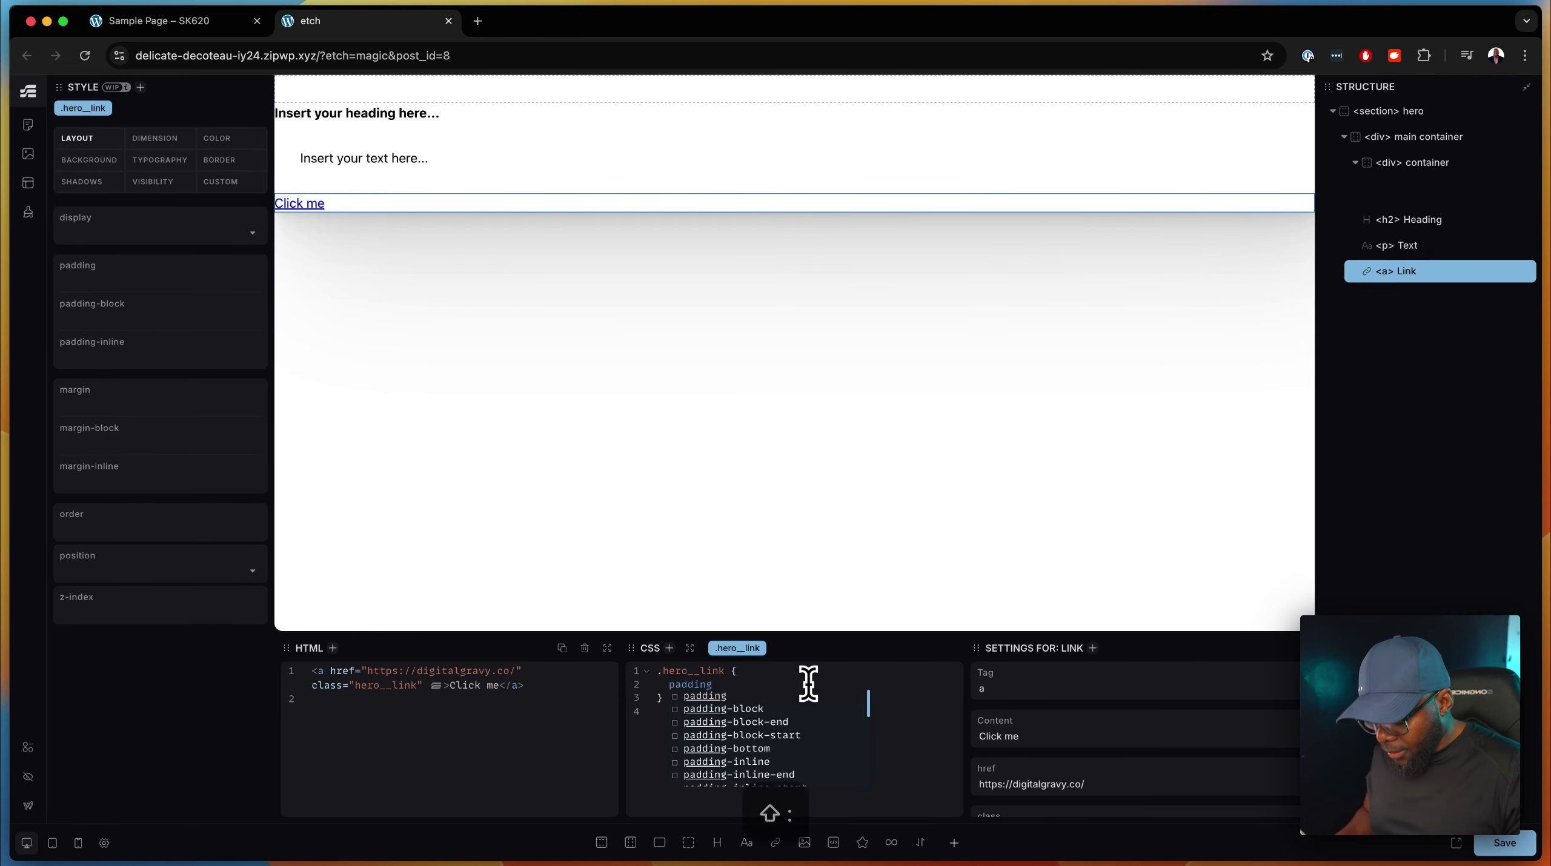
{"action": "type", "text": ":"}
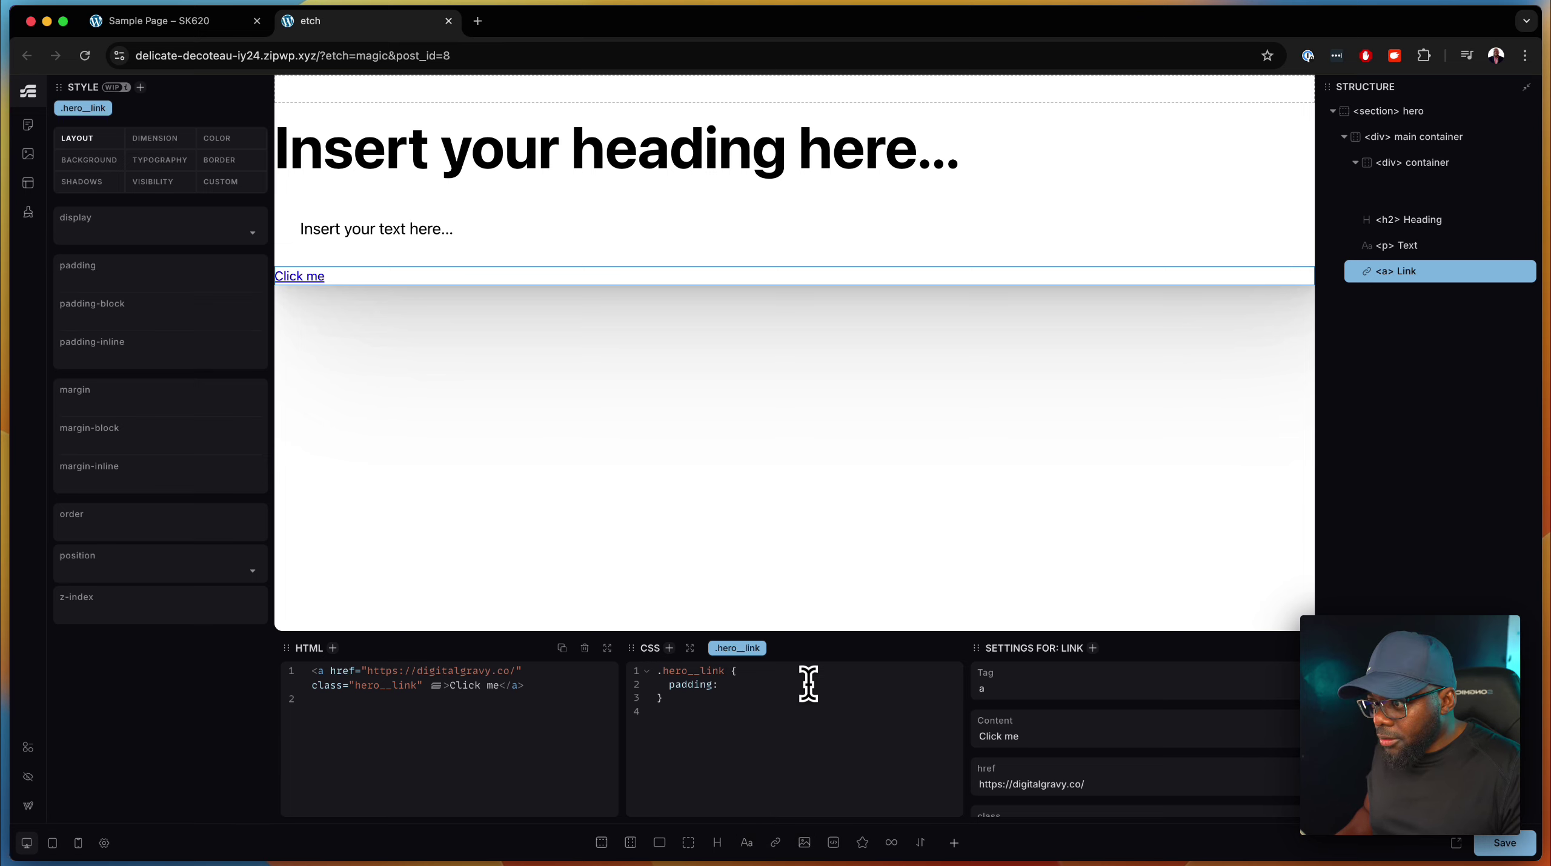
{"action": "type", "text": " 2rem"}
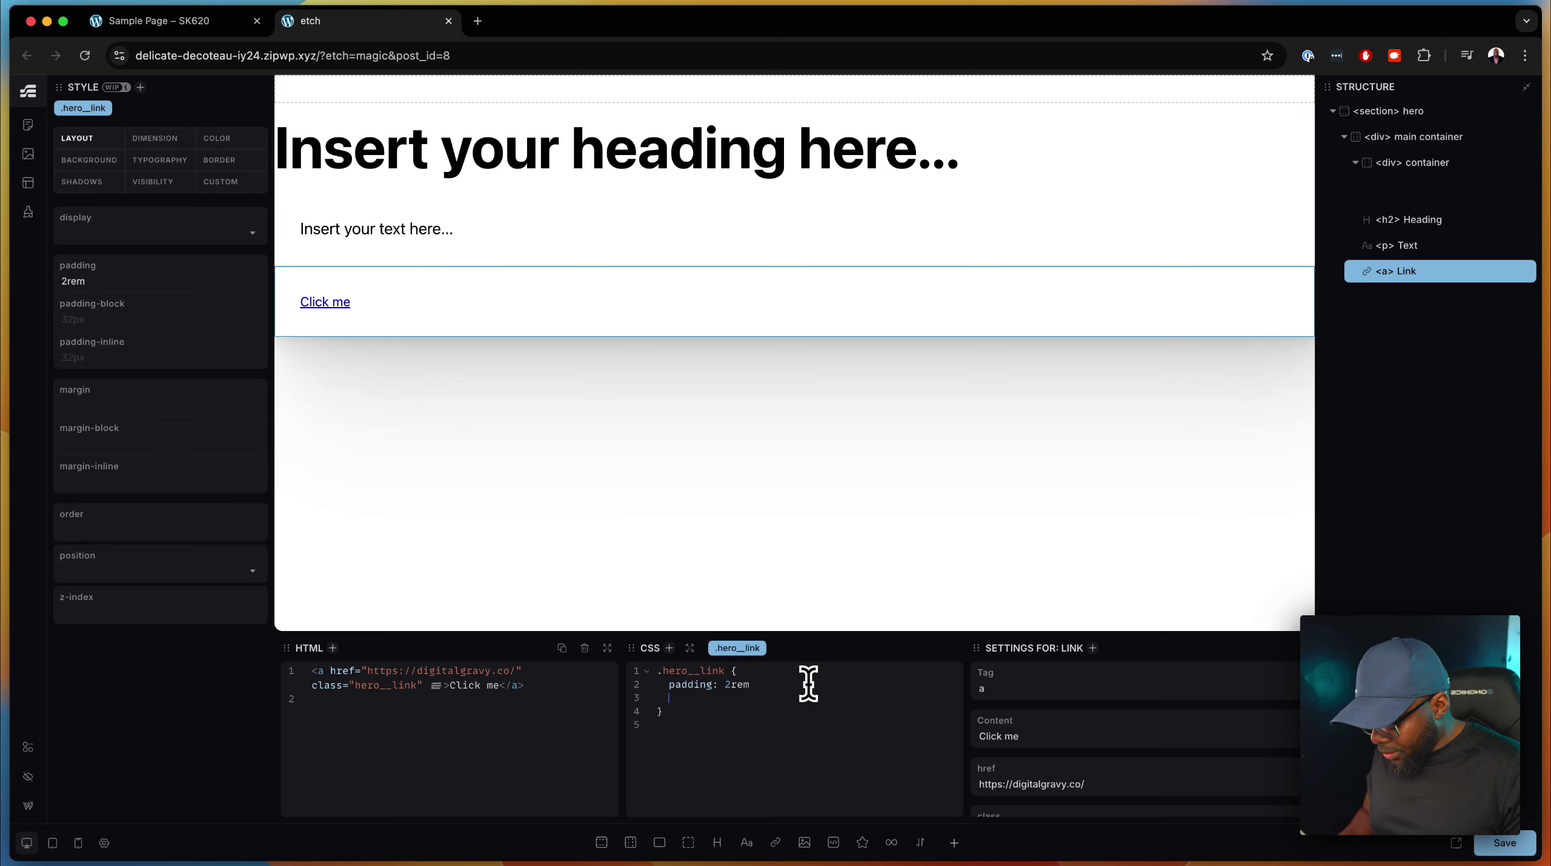
{"action": "type", "text": "ba"}
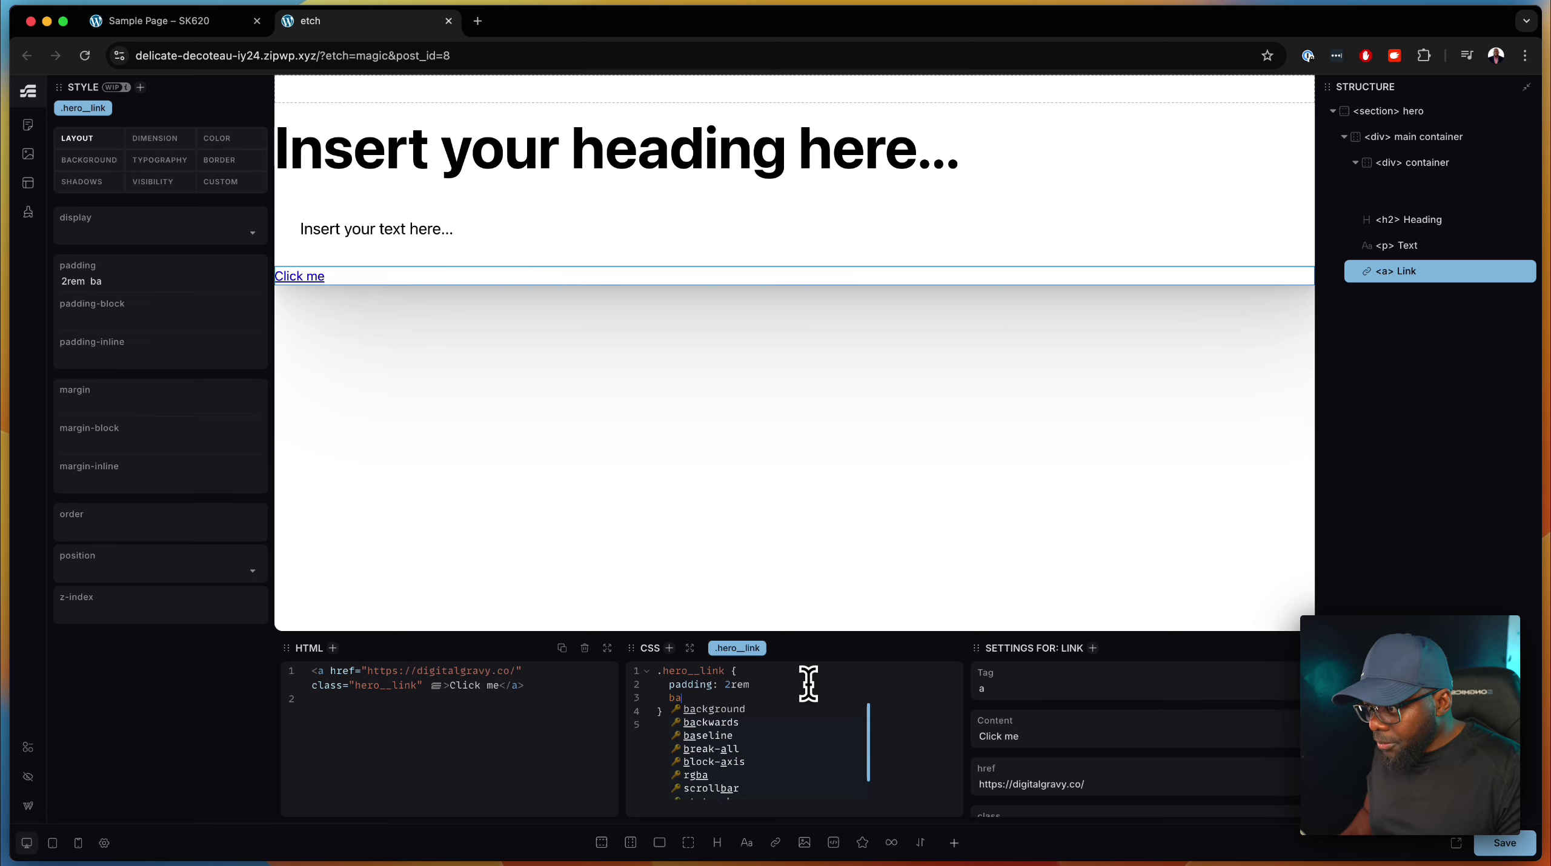
{"action": "type", "text": "ck"}
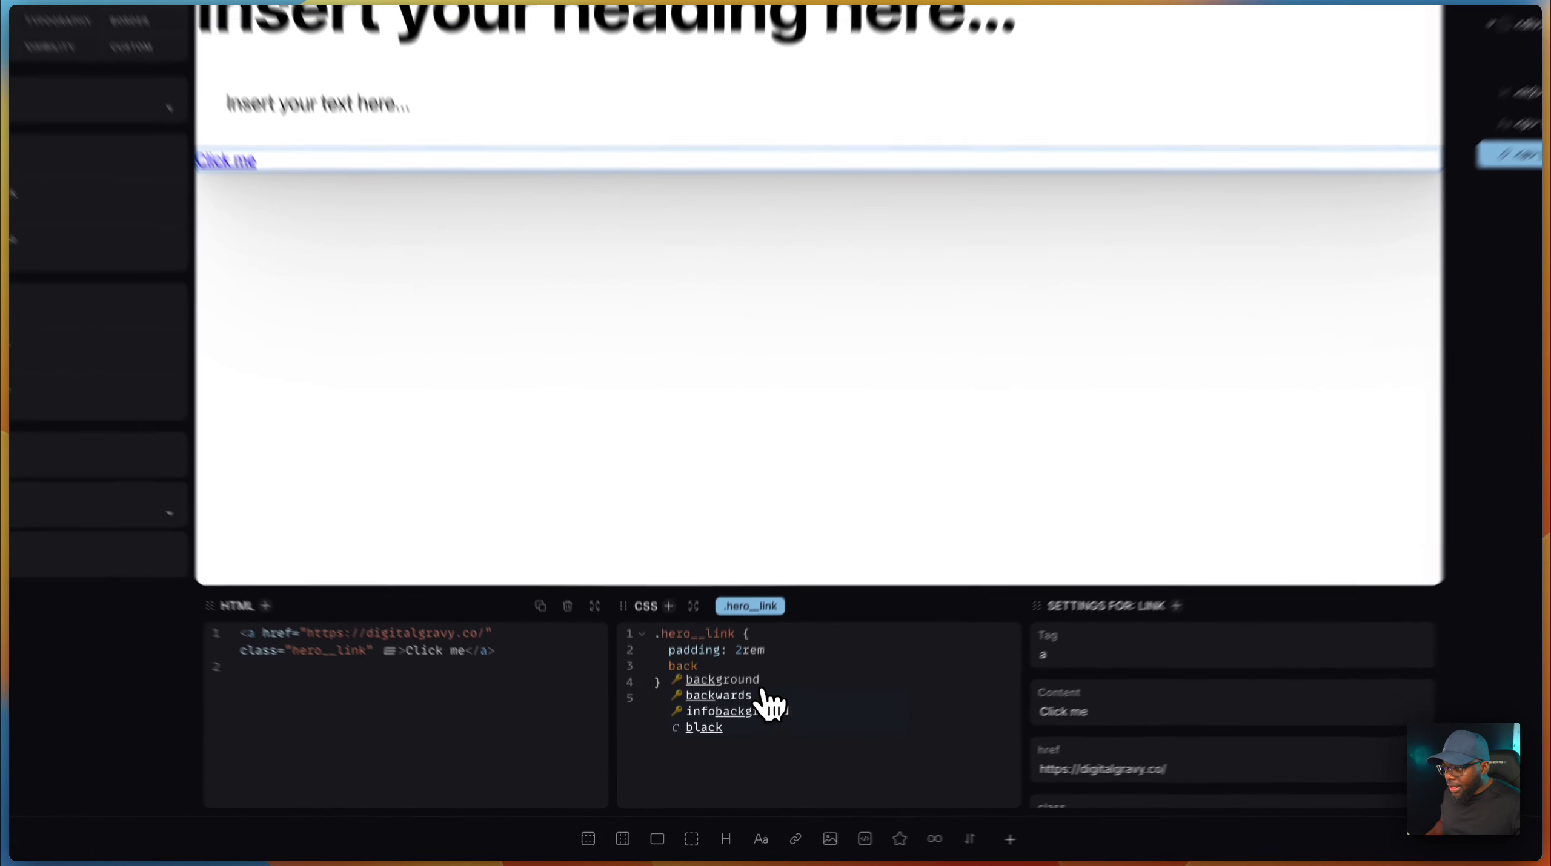
{"action": "left_click", "coordinate": [741, 711]}
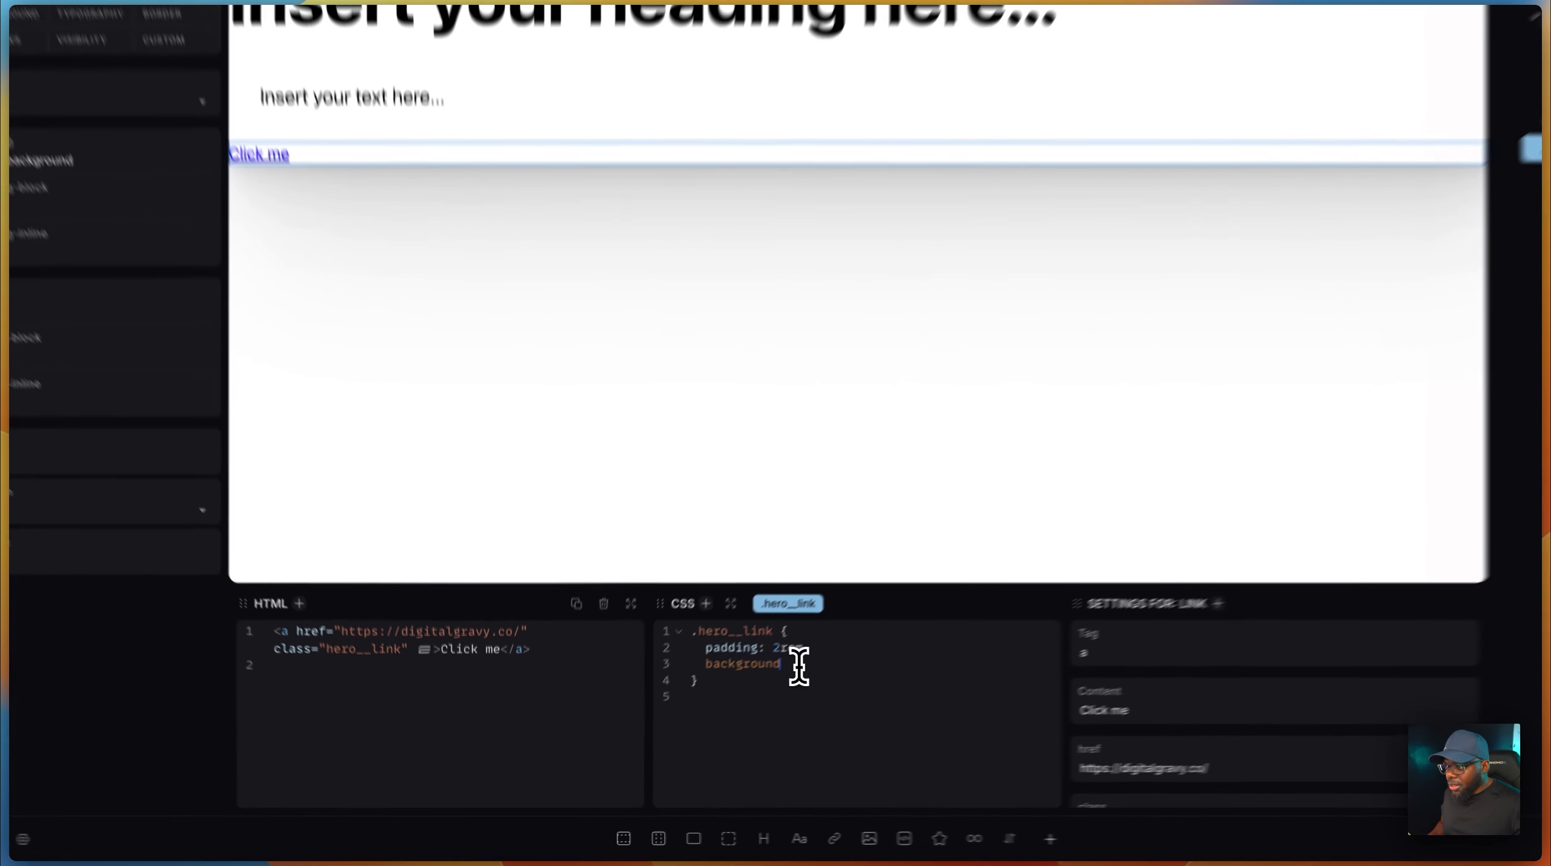
{"action": "left_click", "coordinate": [735, 699]}
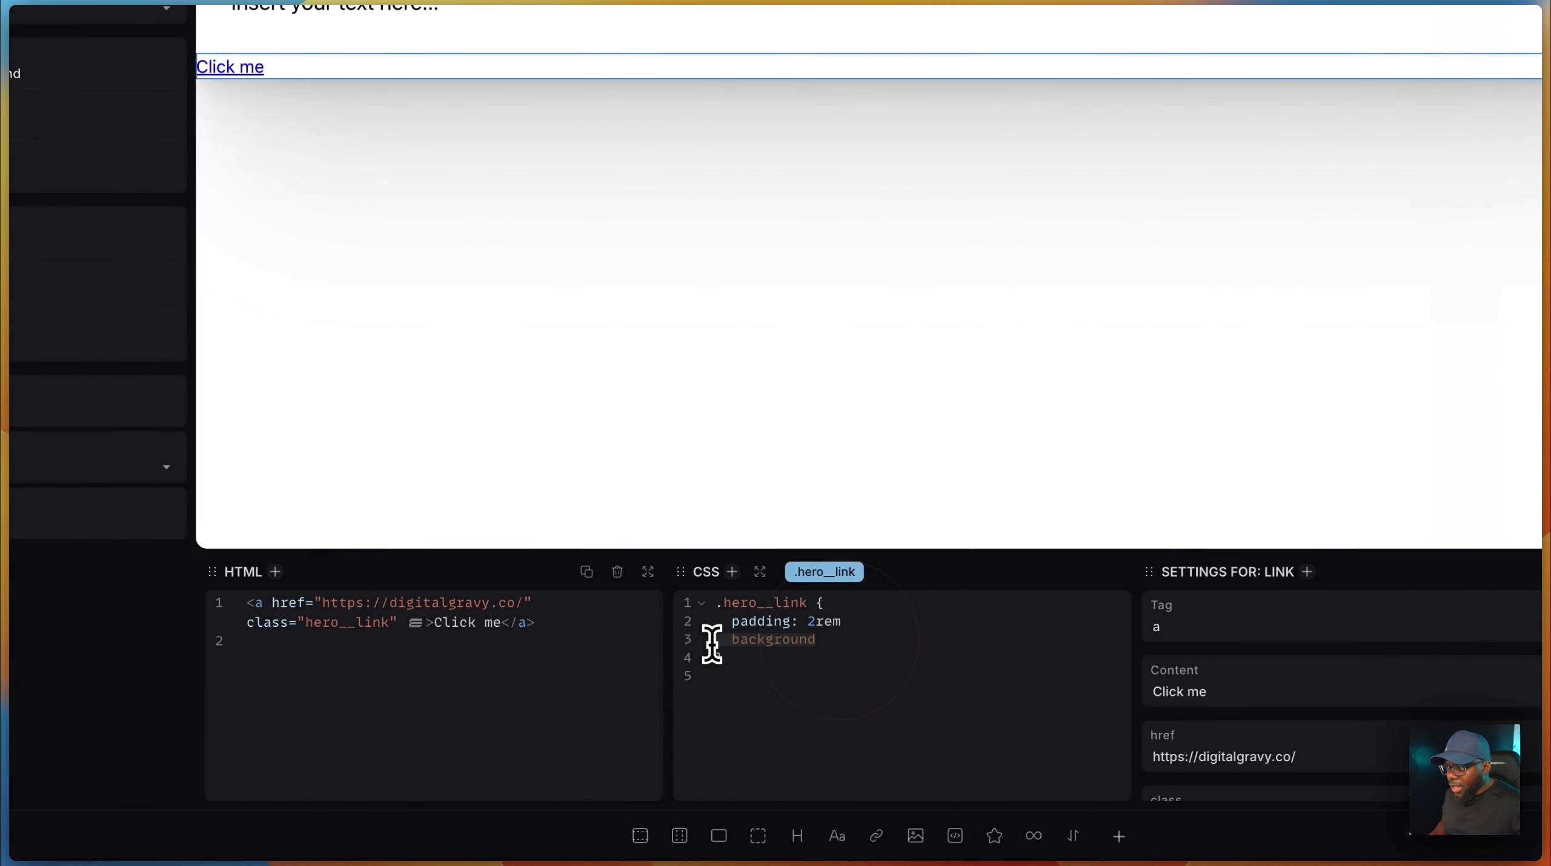
{"action": "left_click", "coordinate": [723, 648]}
{"action": "key", "text": "BackSpace"}
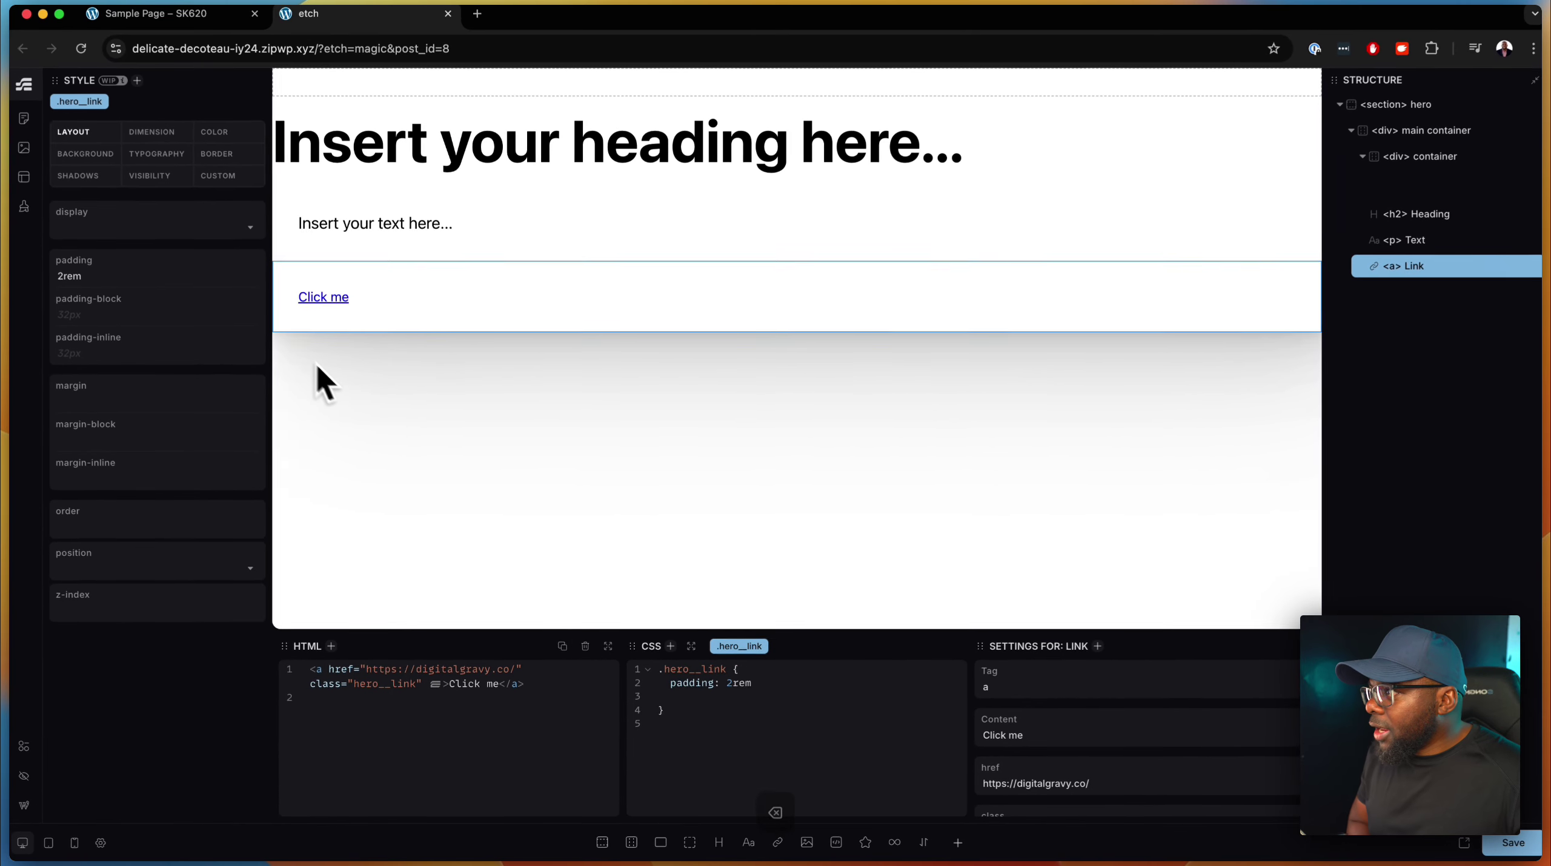
Set the background-color of the .hero__link class to var(--pri-500).
{"action": "left_click", "coordinate": [218, 135]}
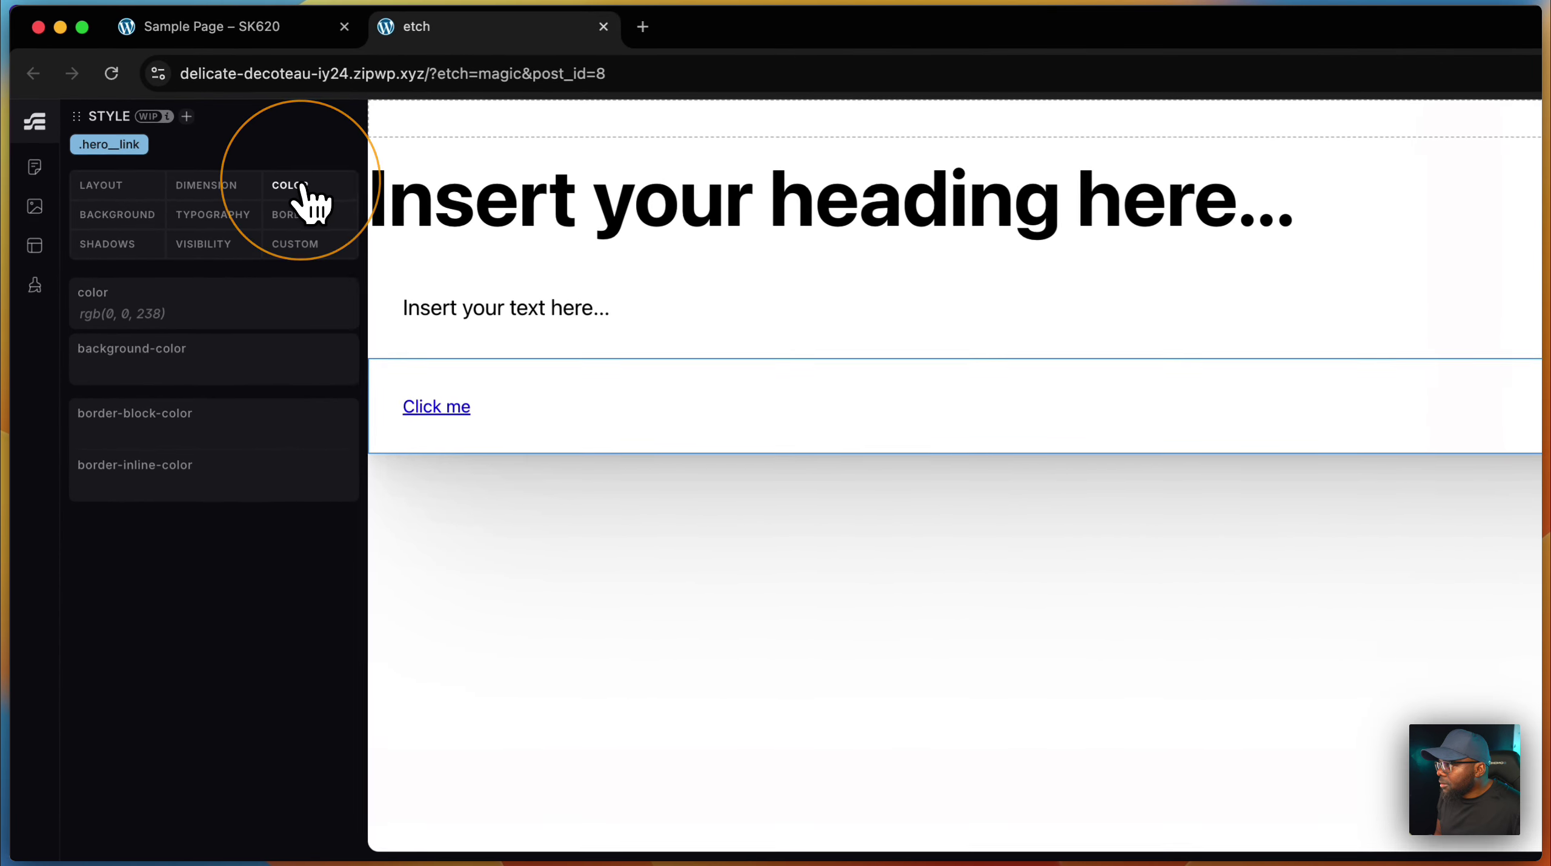
{"action": "left_click", "coordinate": [111, 353]}
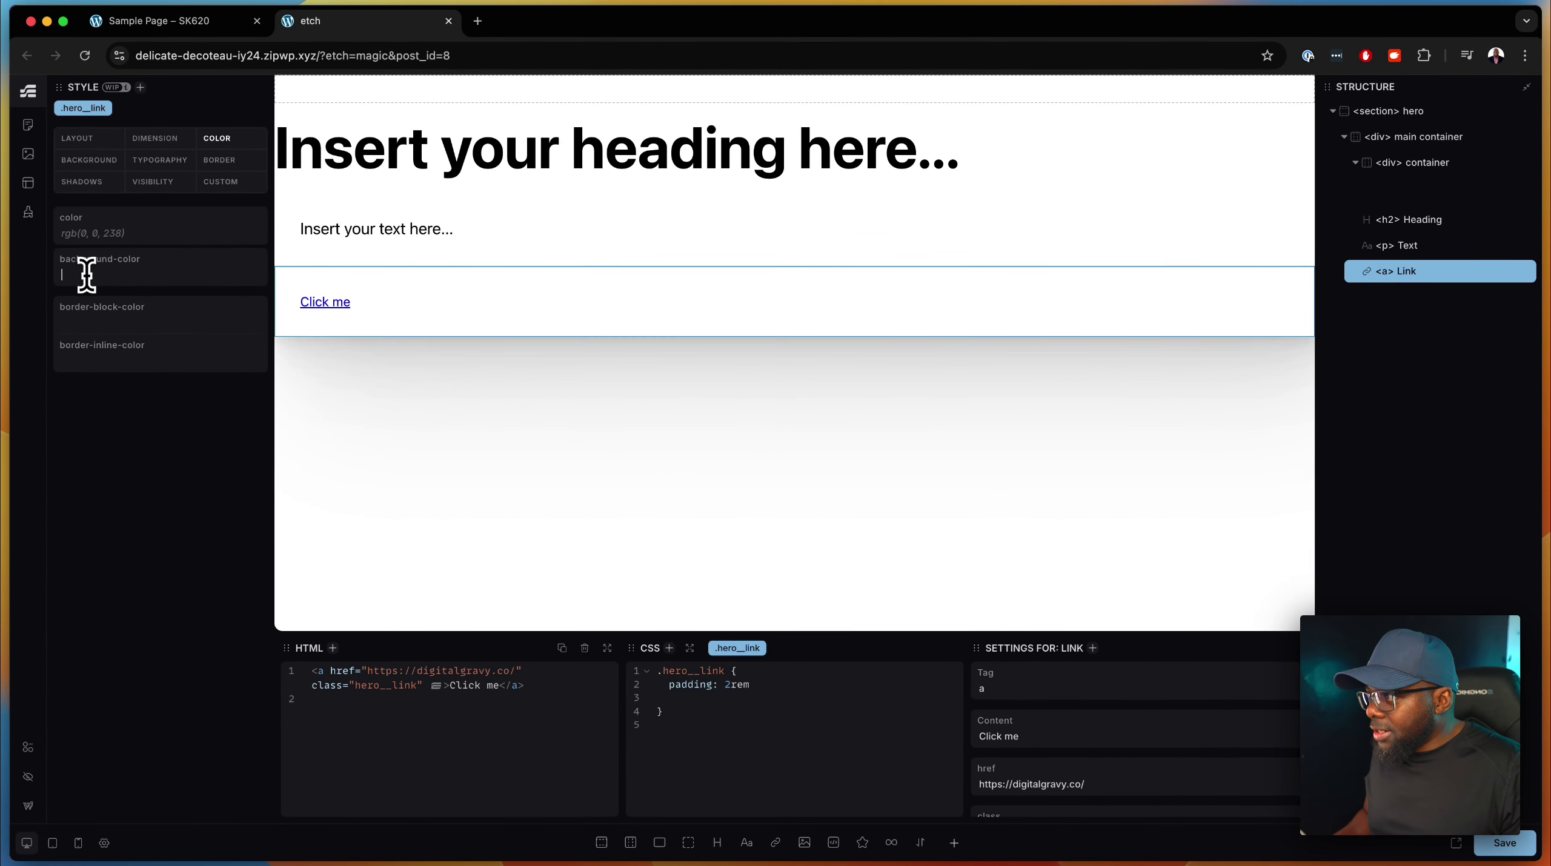
{"action": "type", "text": "--pri500"}
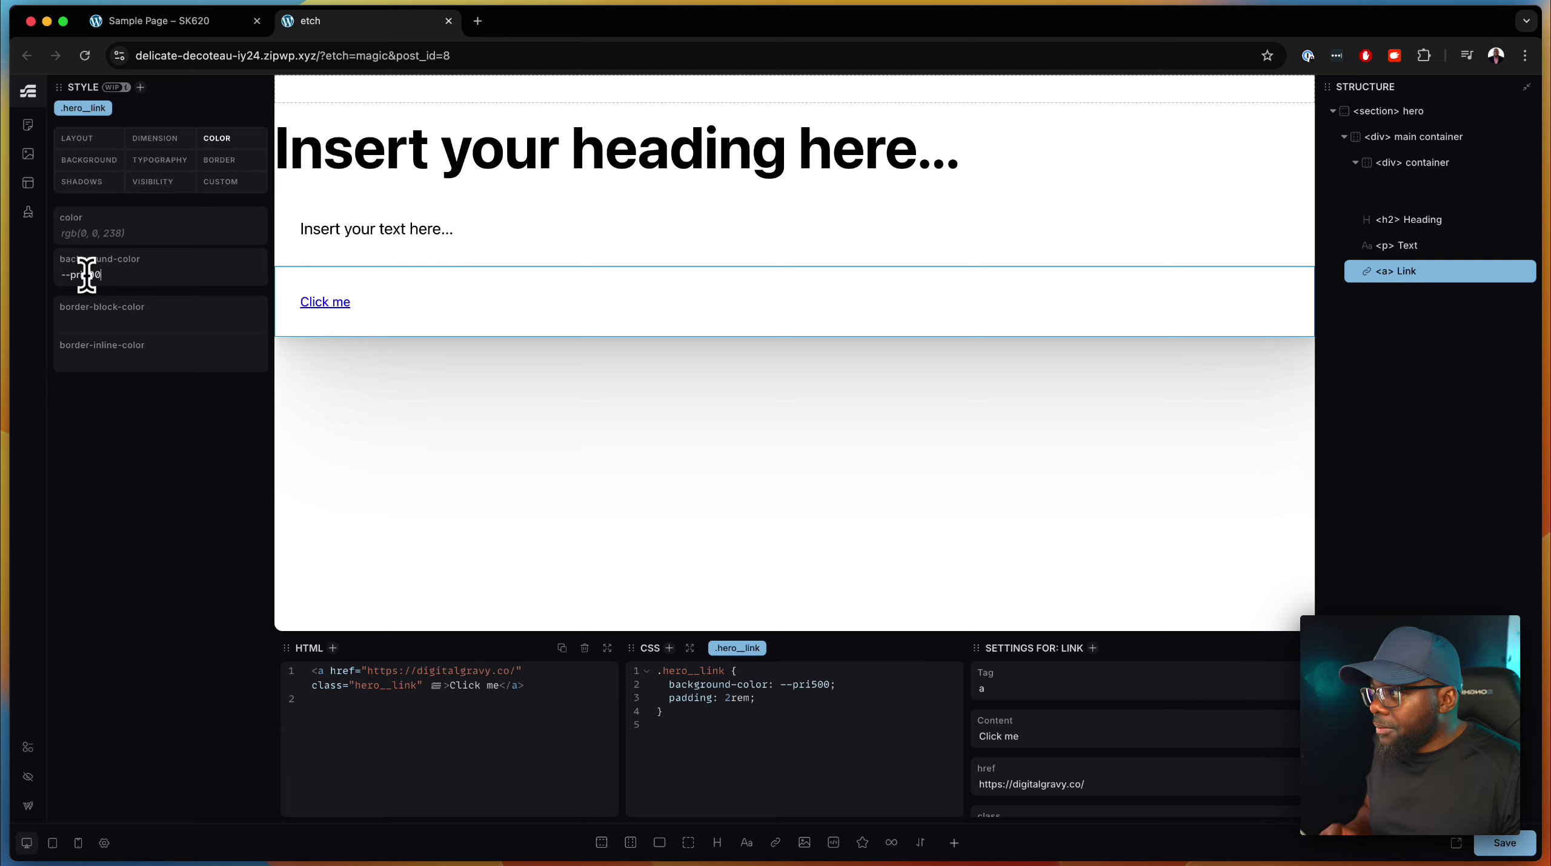
{"action": "key", "text": "Left"}
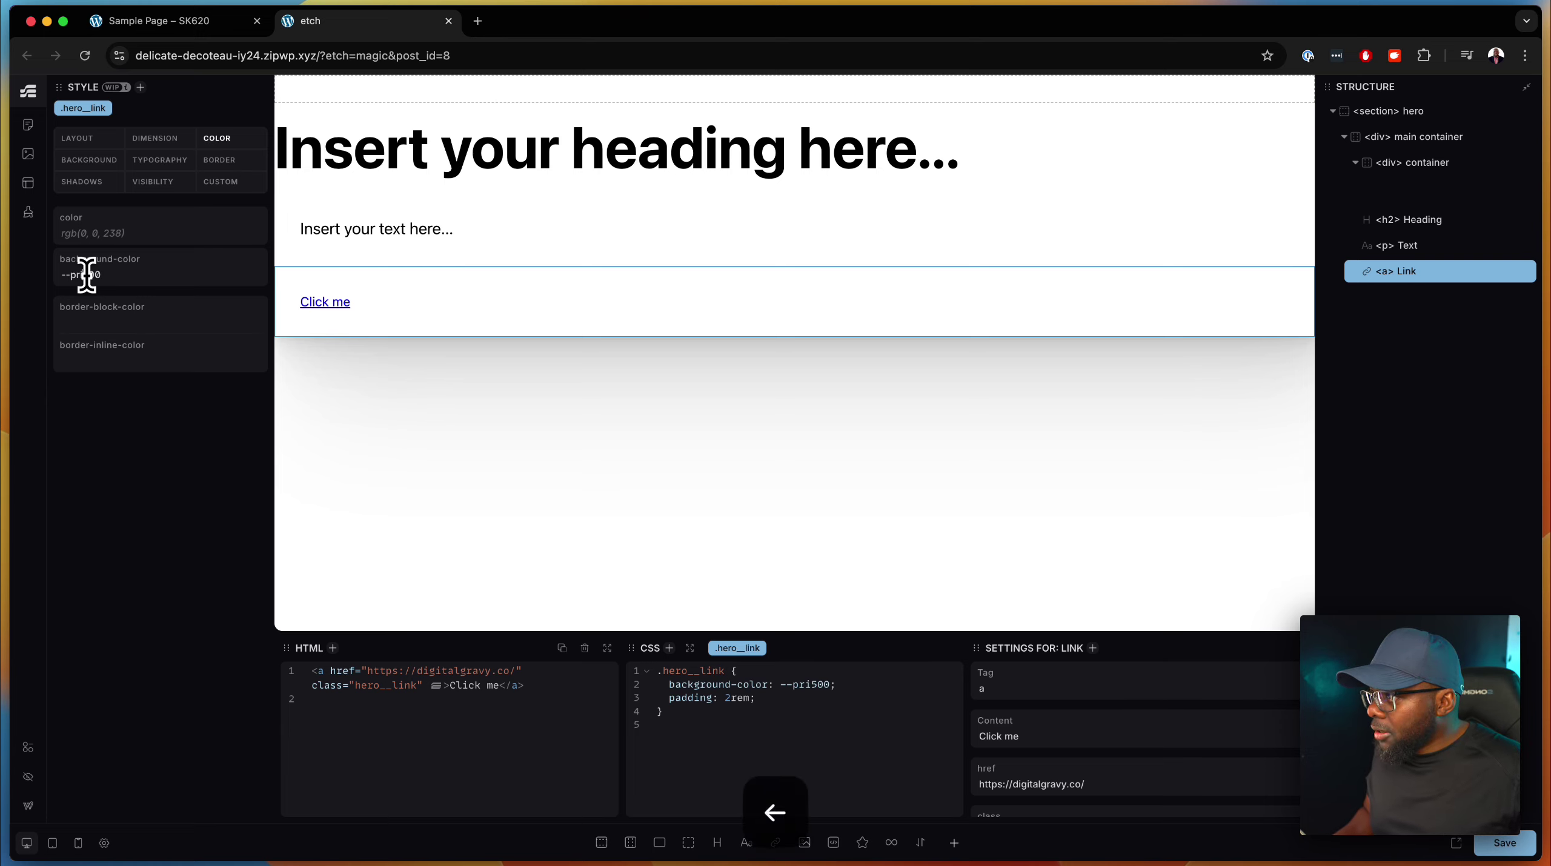
{"action": "type", "text": "-"}
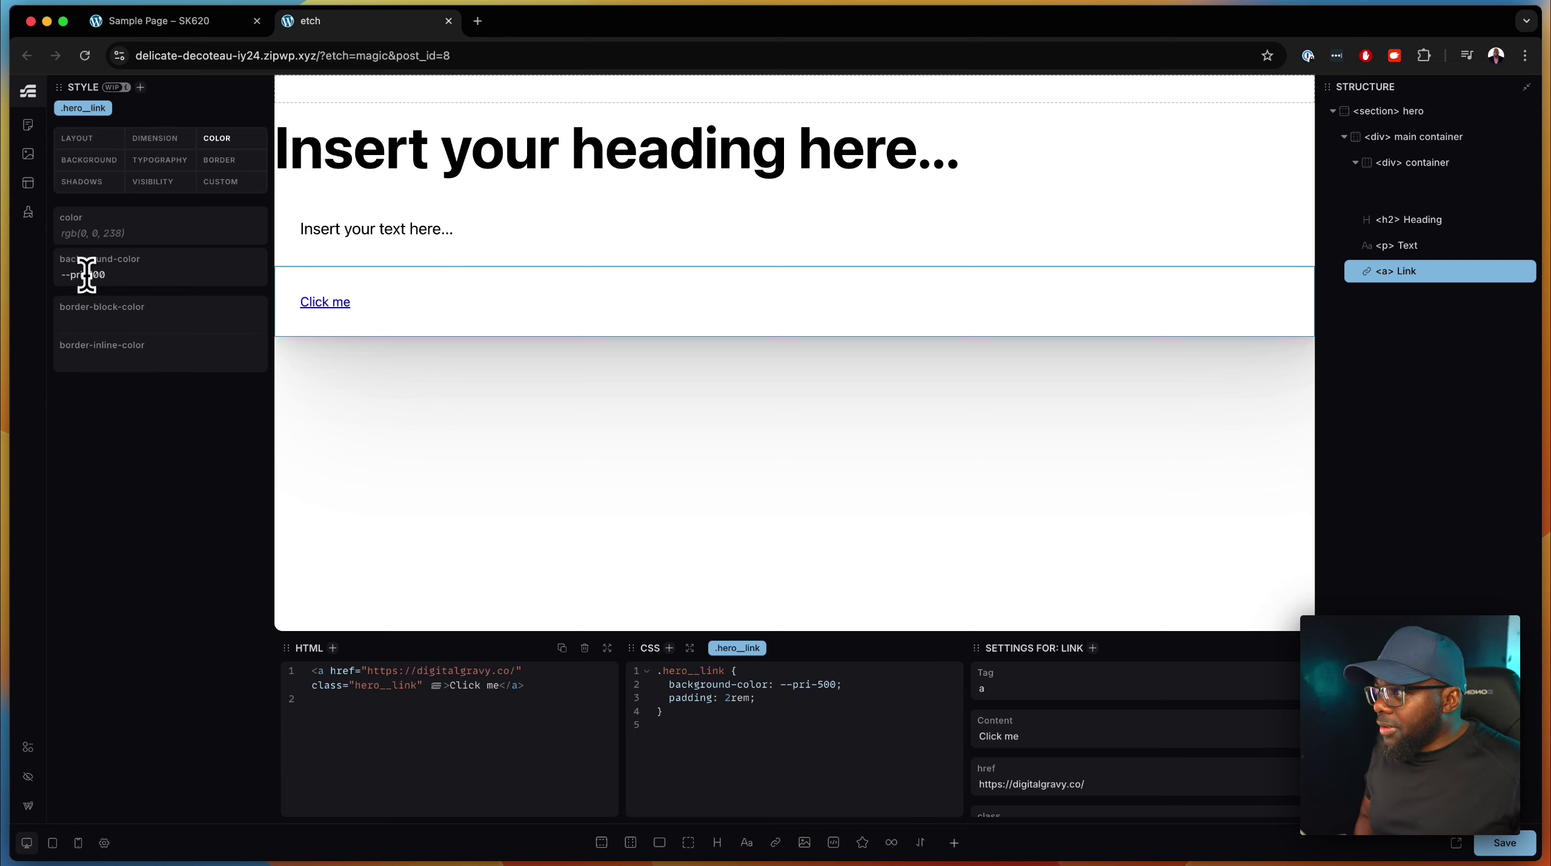
{"action": "key", "text": "Return"}
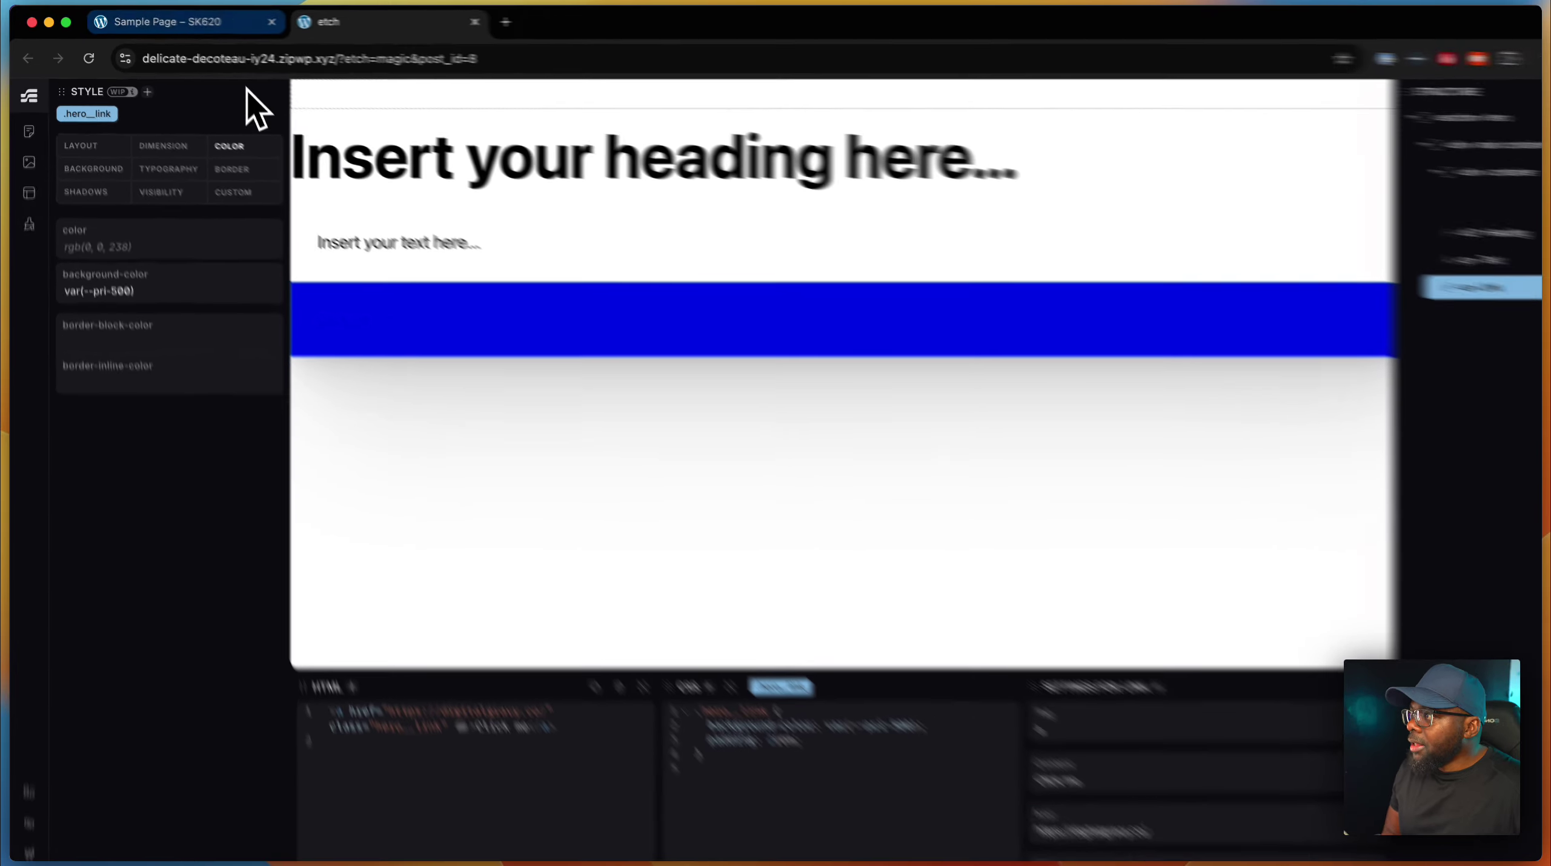
Switch to the Divi page and look through the global colors in its Variable Manager.
{"action": "left_click", "coordinate": [242, 22]}
{"action": "left_click", "coordinate": [75, 254]}
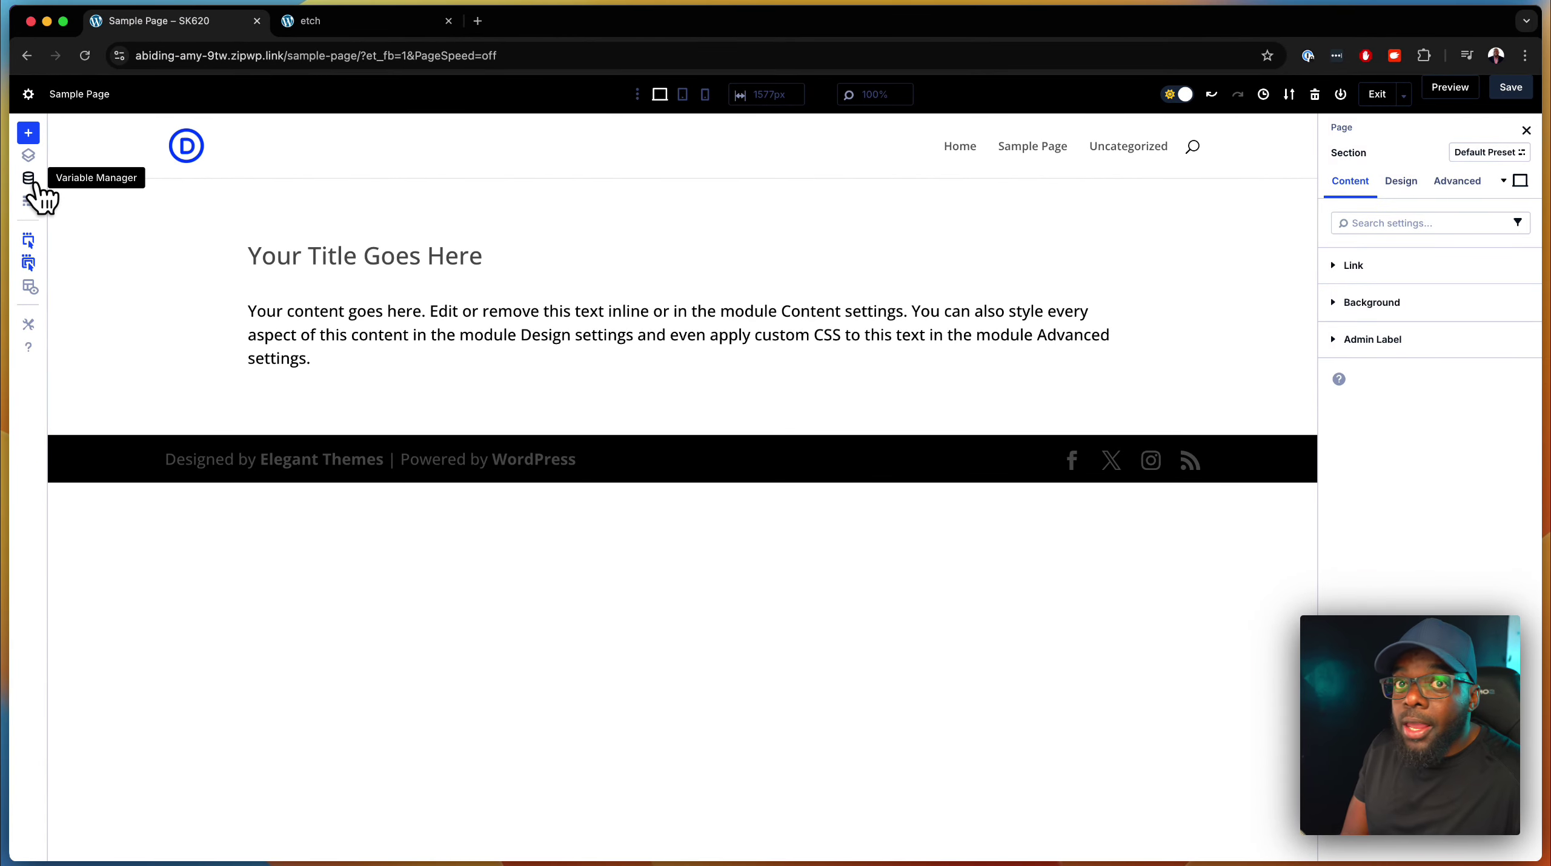
{"action": "left_click", "coordinate": [29, 179]}
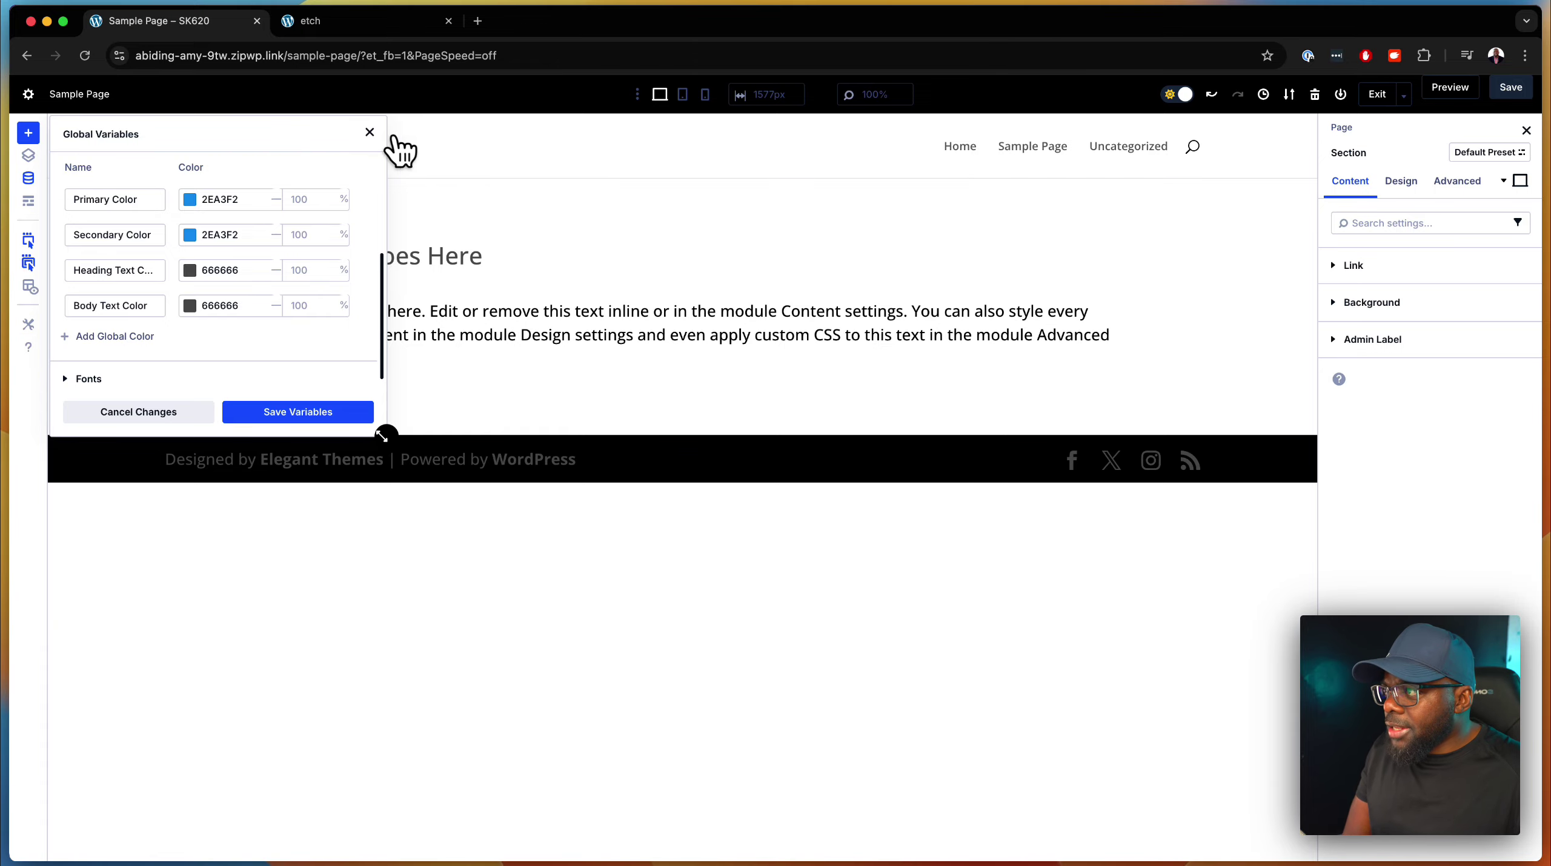
{"action": "left_click", "coordinate": [369, 131]}
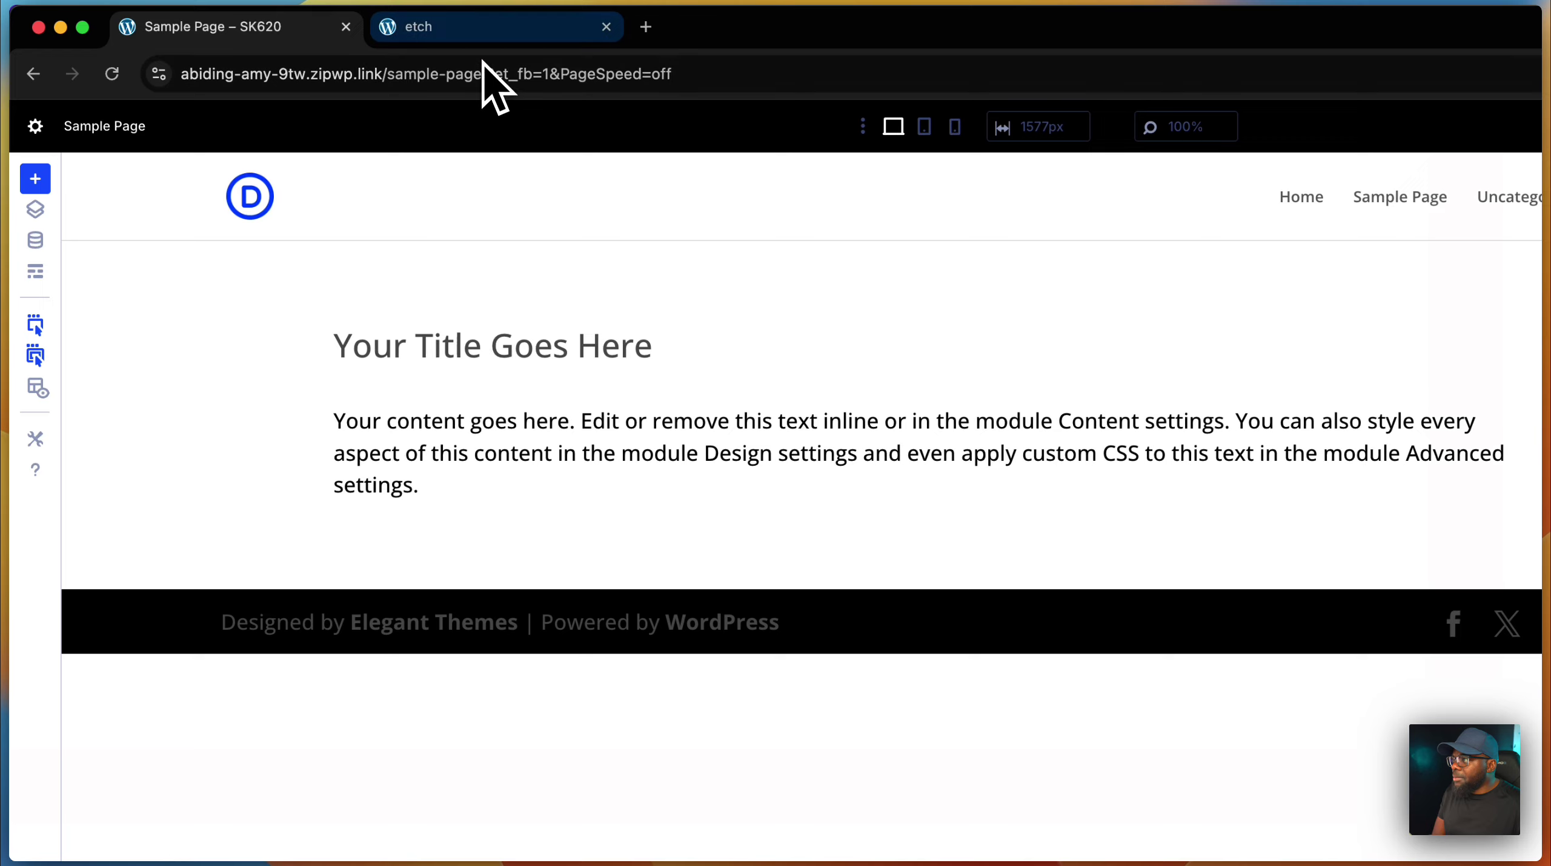
Switch to the Etch page and review the default collection of CSS variables in the Style Manager, from colors to border radius.
{"action": "left_click", "coordinate": [485, 31]}
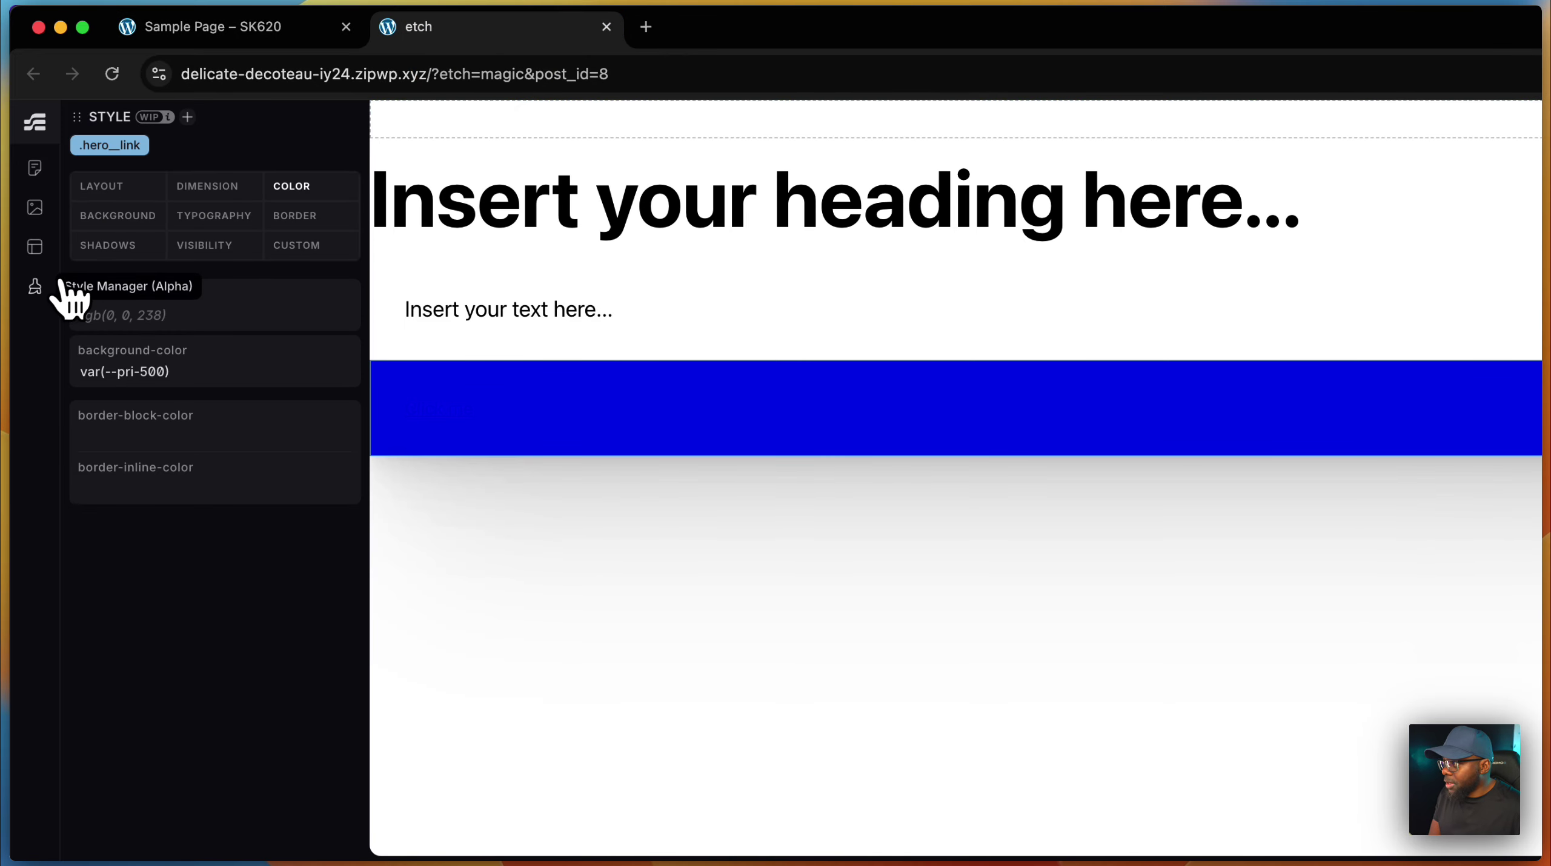
{"action": "left_click", "coordinate": [37, 291]}
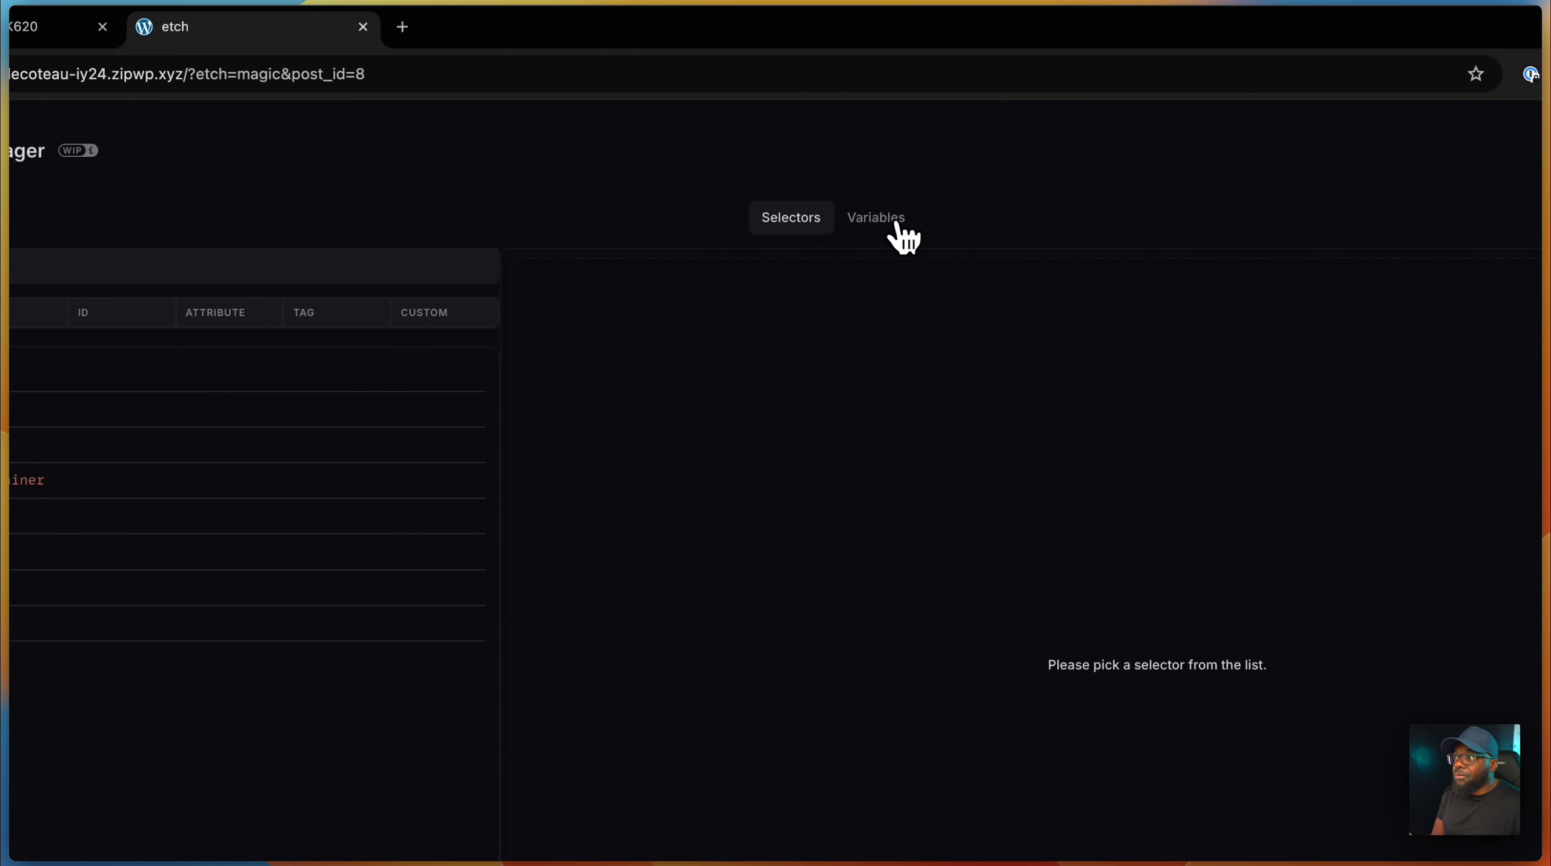
{"action": "left_click", "coordinate": [896, 225]}
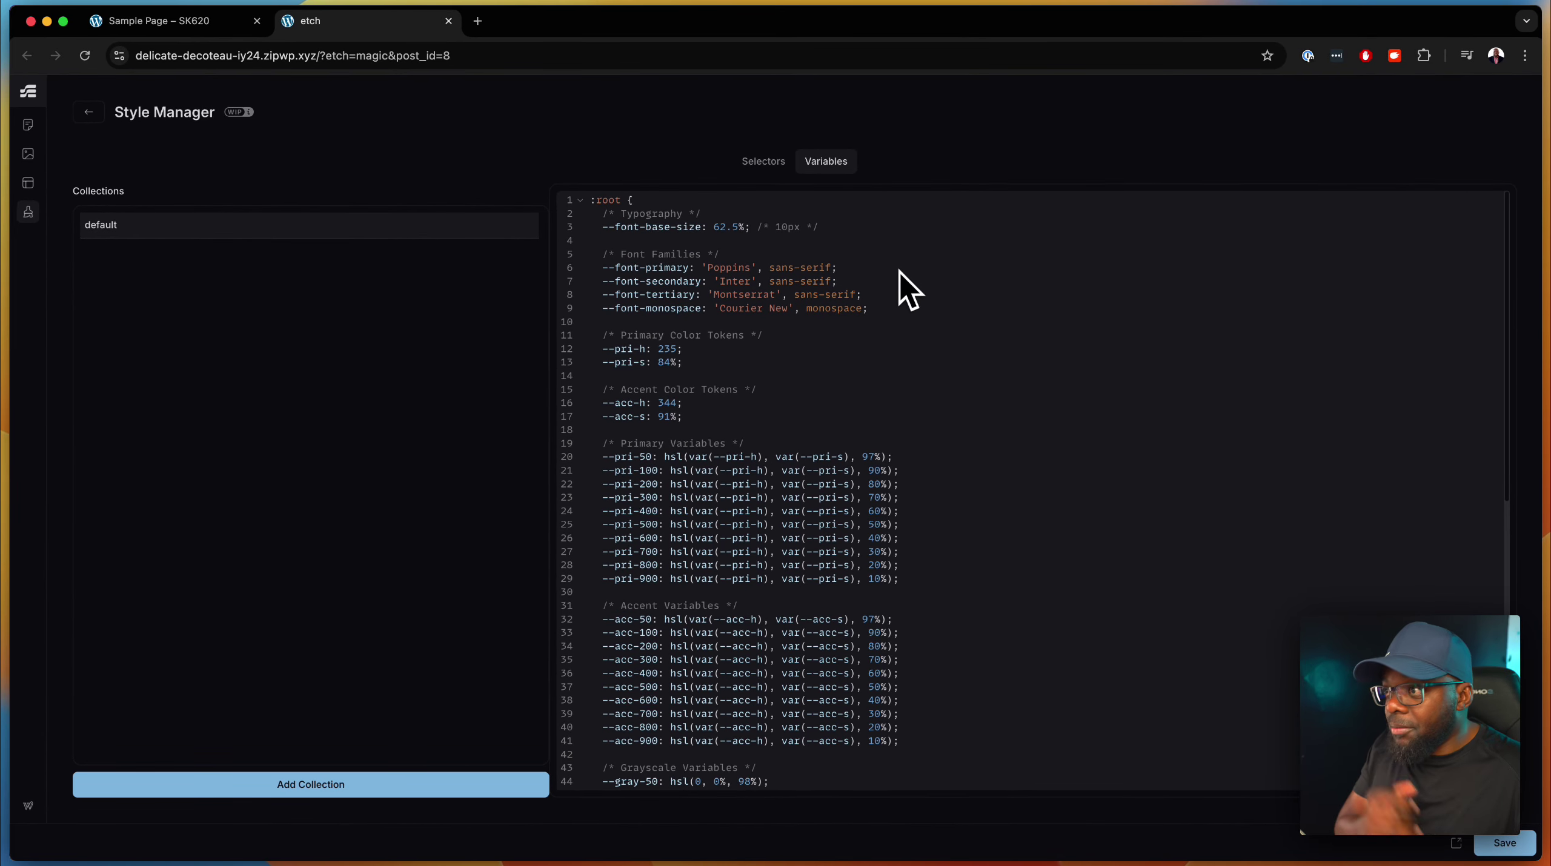
{"action": "scroll", "coordinate": [926, 314], "scroll_direction": "down", "scroll_amount": 10}
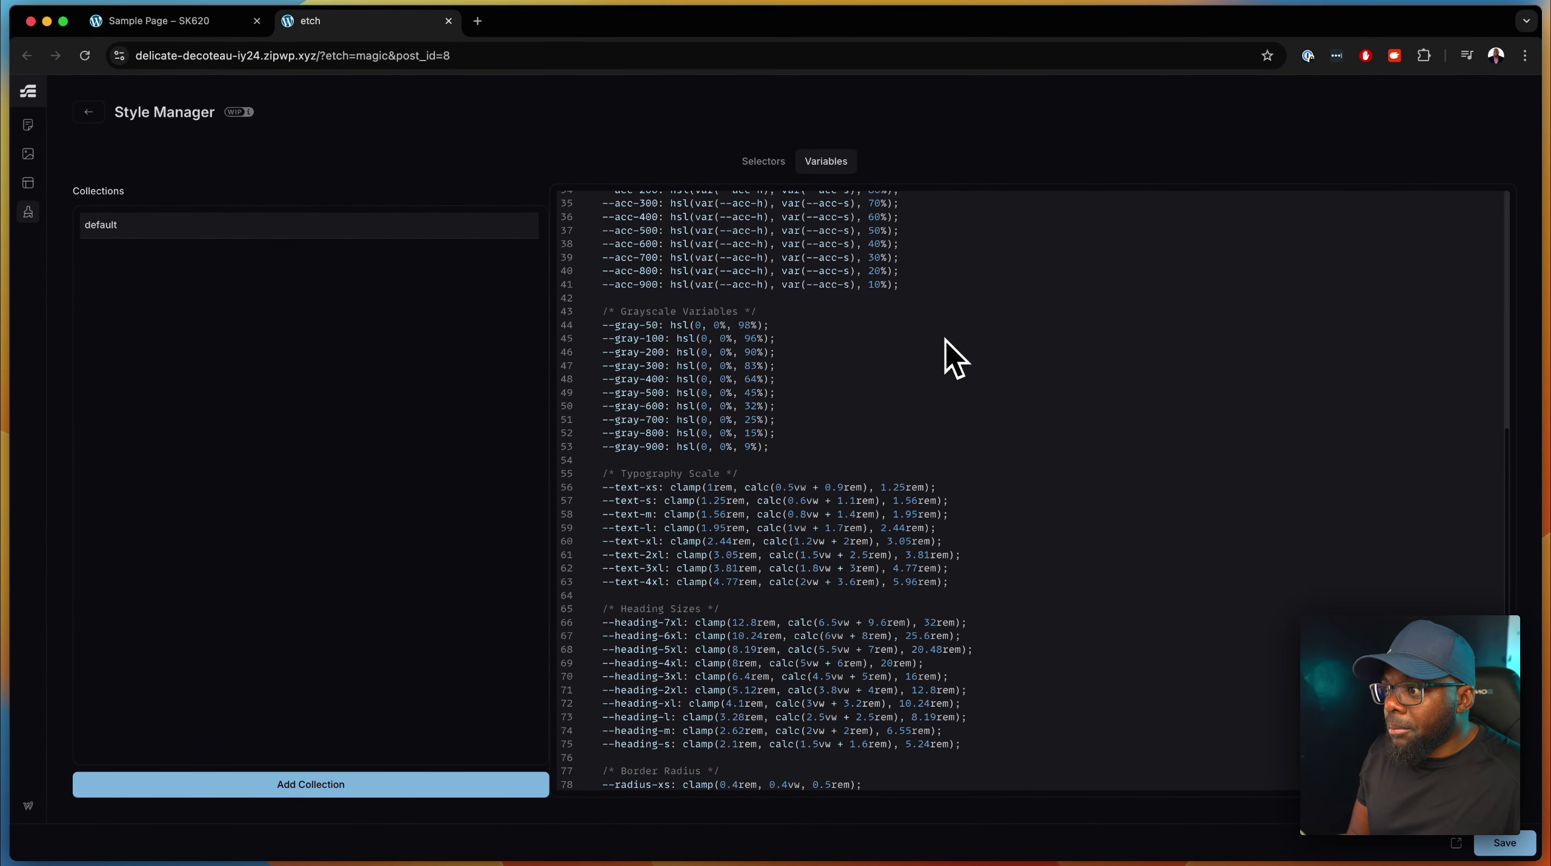
{"action": "scroll", "coordinate": [955, 358], "scroll_direction": "down", "scroll_amount": 3}
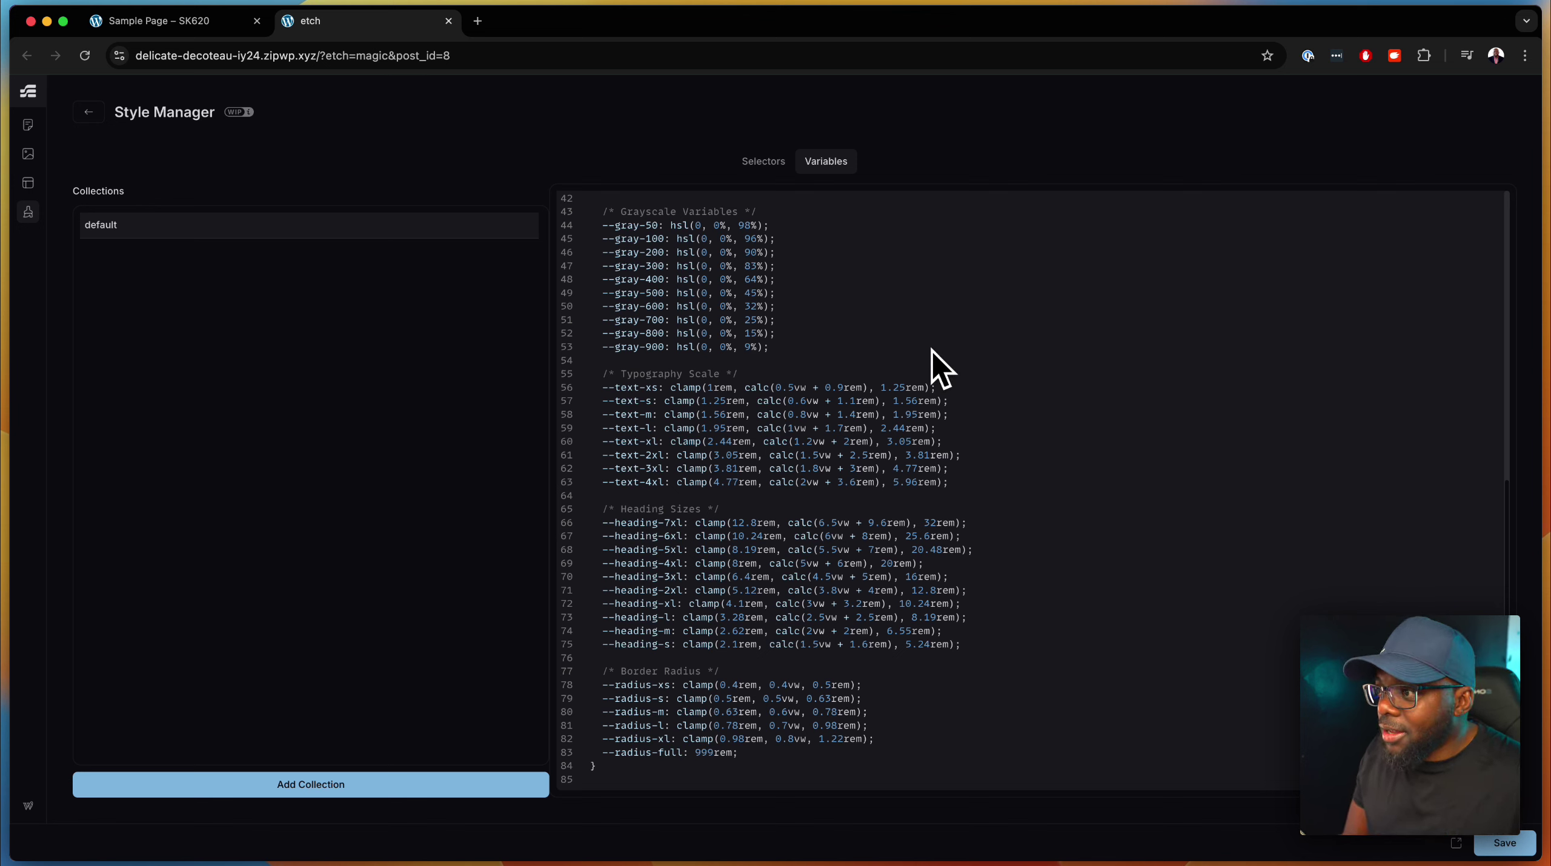
{"action": "scroll", "coordinate": [941, 509], "scroll_direction": "up", "scroll_amount": 3}
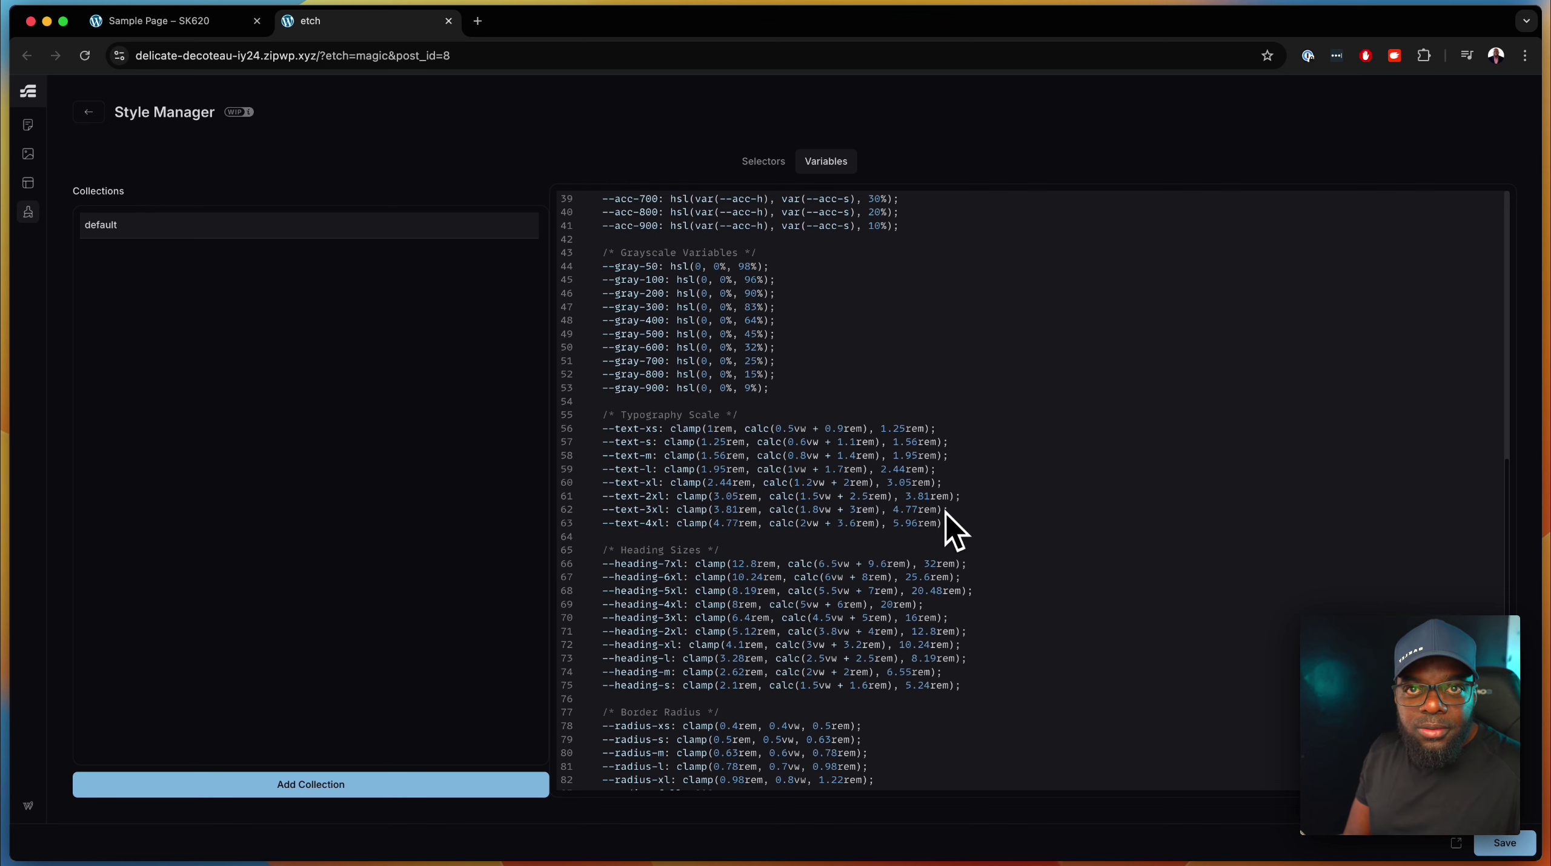
{"action": "scroll", "coordinate": [946, 511], "scroll_direction": "up", "scroll_amount": 5}
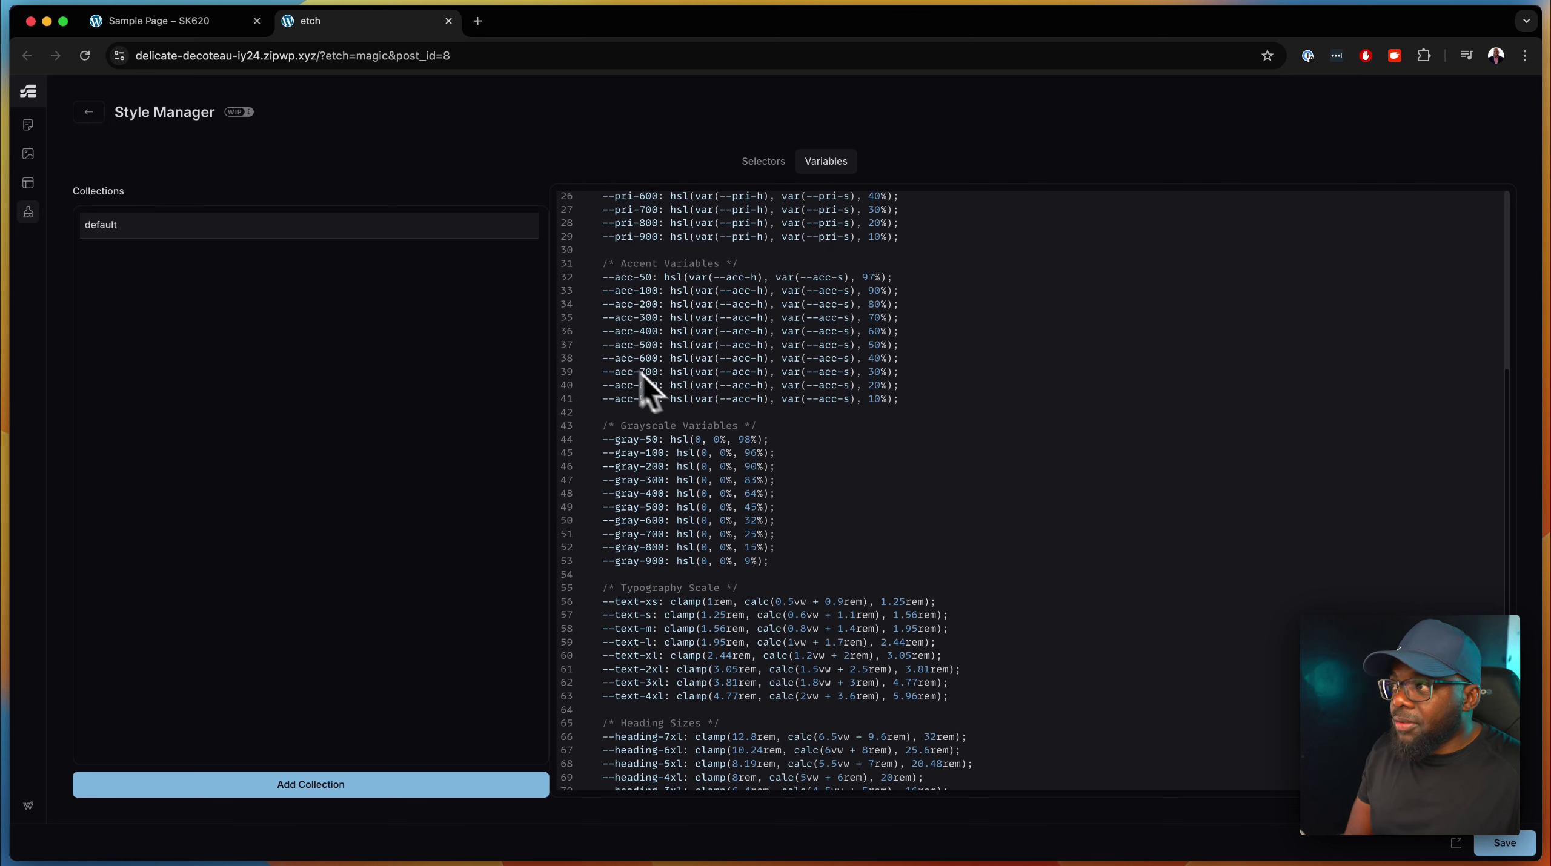
Set the margin of the .hero__link class to --text in the page builder's layout styles.
{"action": "left_click", "coordinate": [58, 209]}
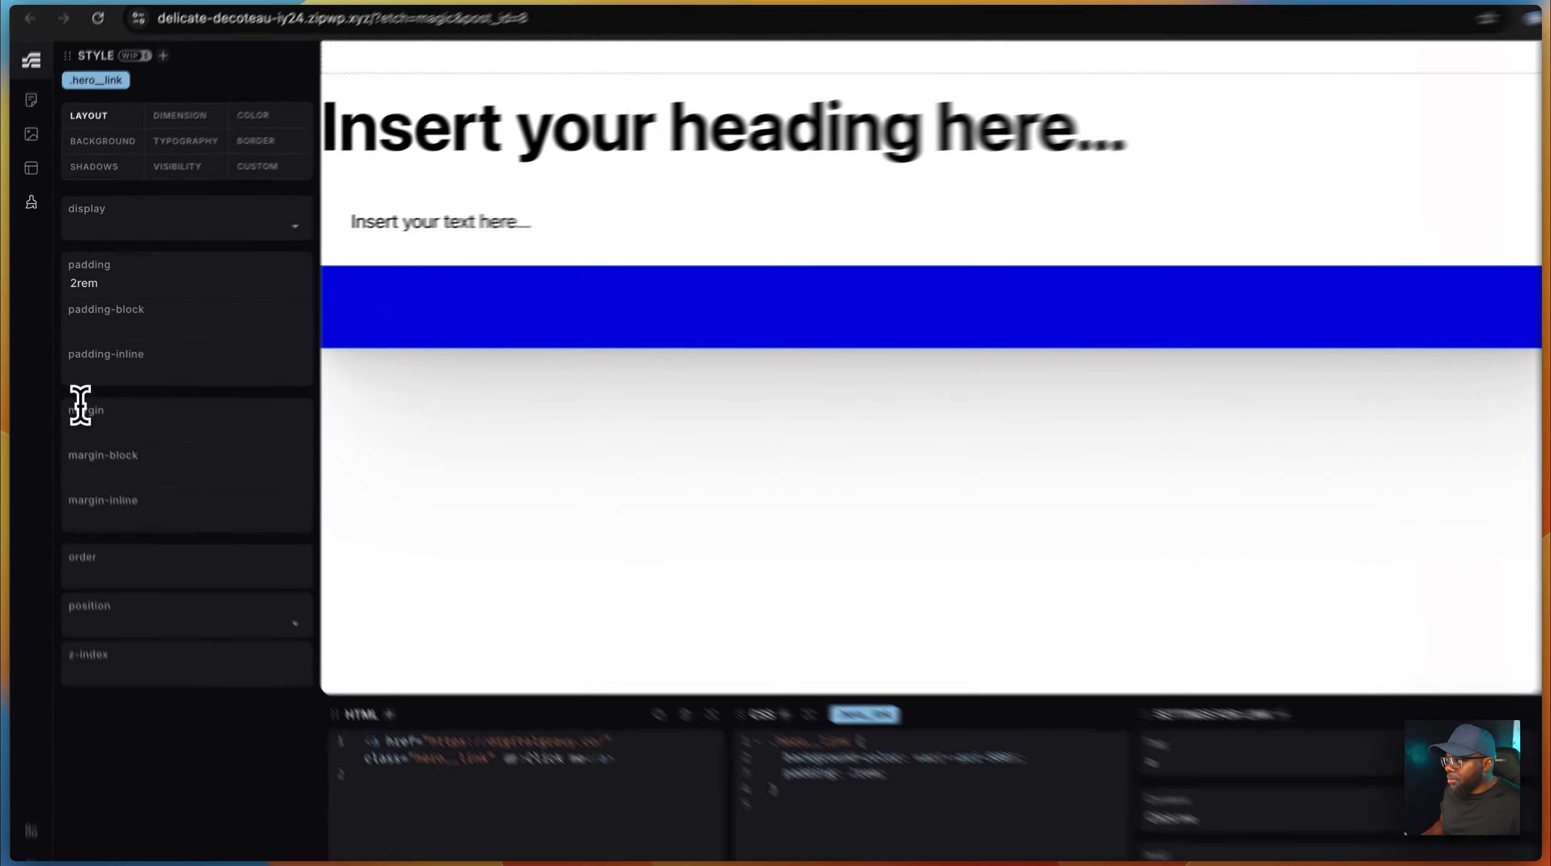
{"action": "left_click", "coordinate": [85, 426]}
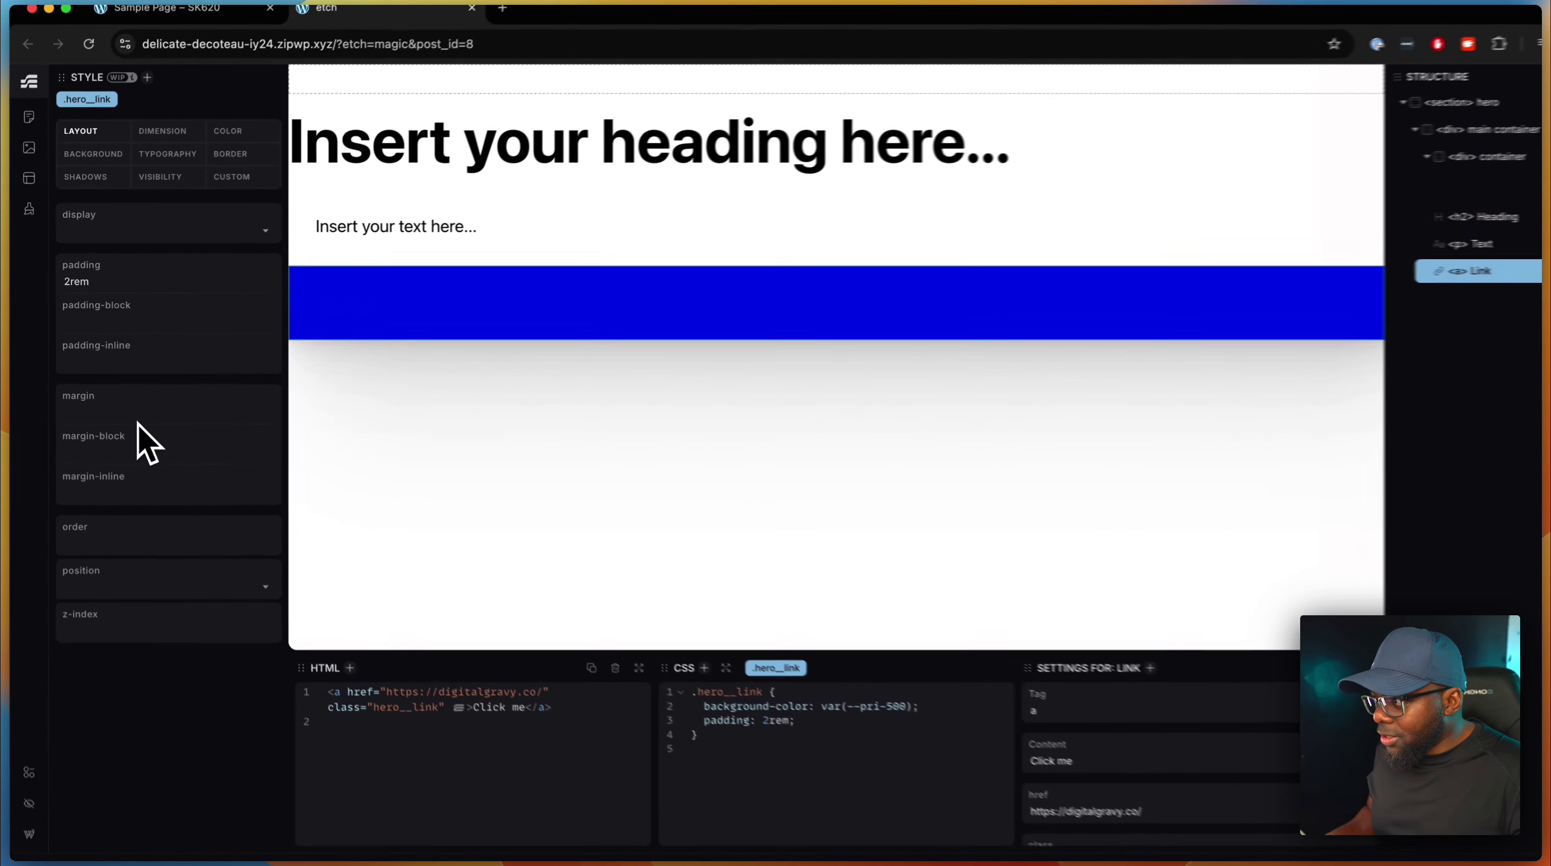
{"action": "type", "text": "var"}
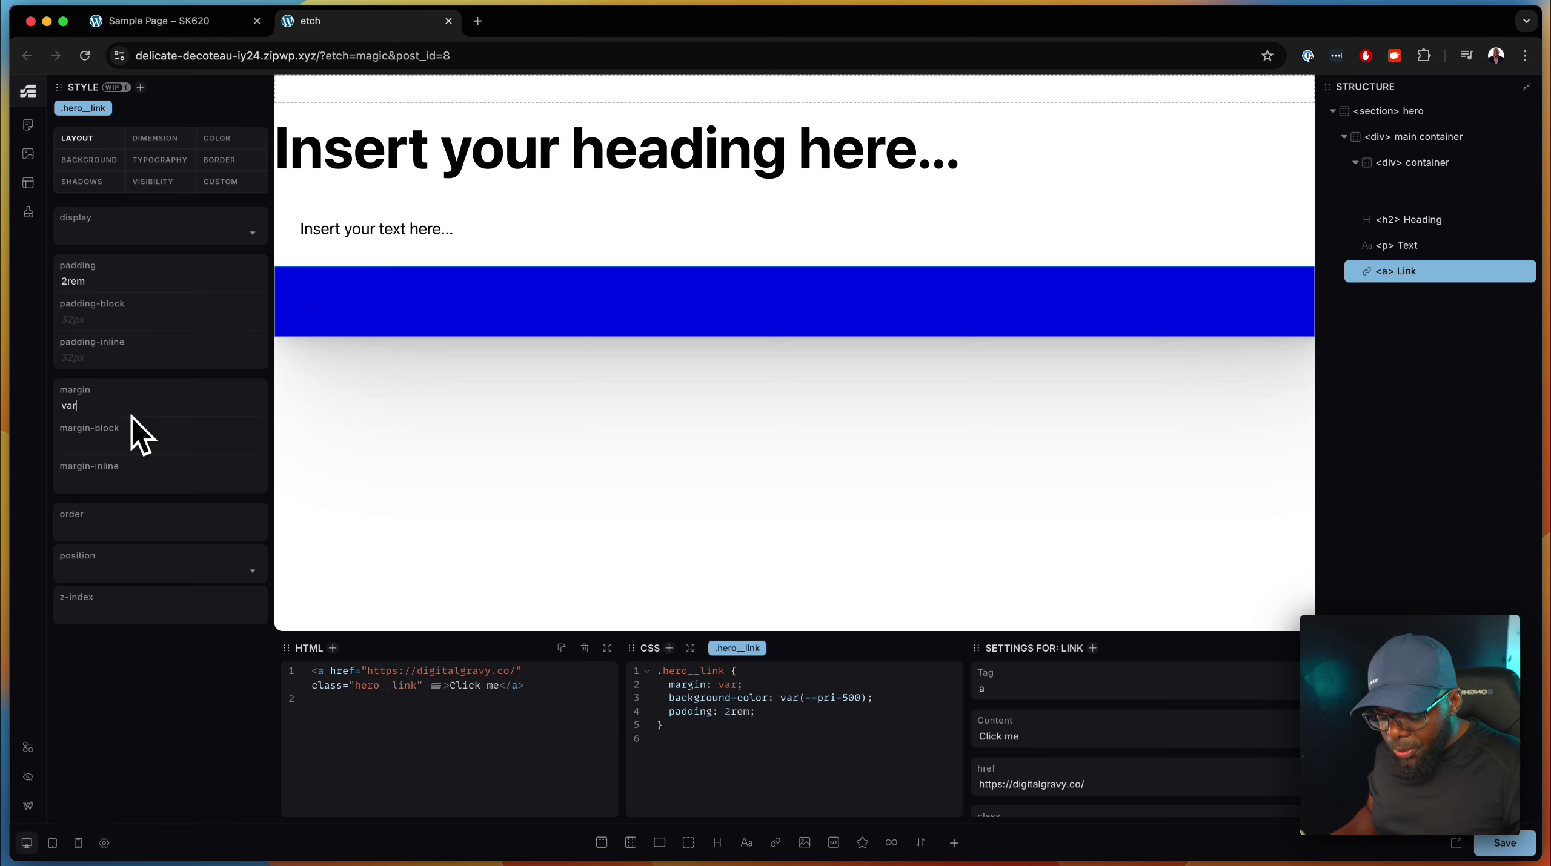
{"action": "key", "text": "BackSpace"}
{"action": "key", "text": "BackSpace"}
{"action": "key", "text": "BackSpace"}
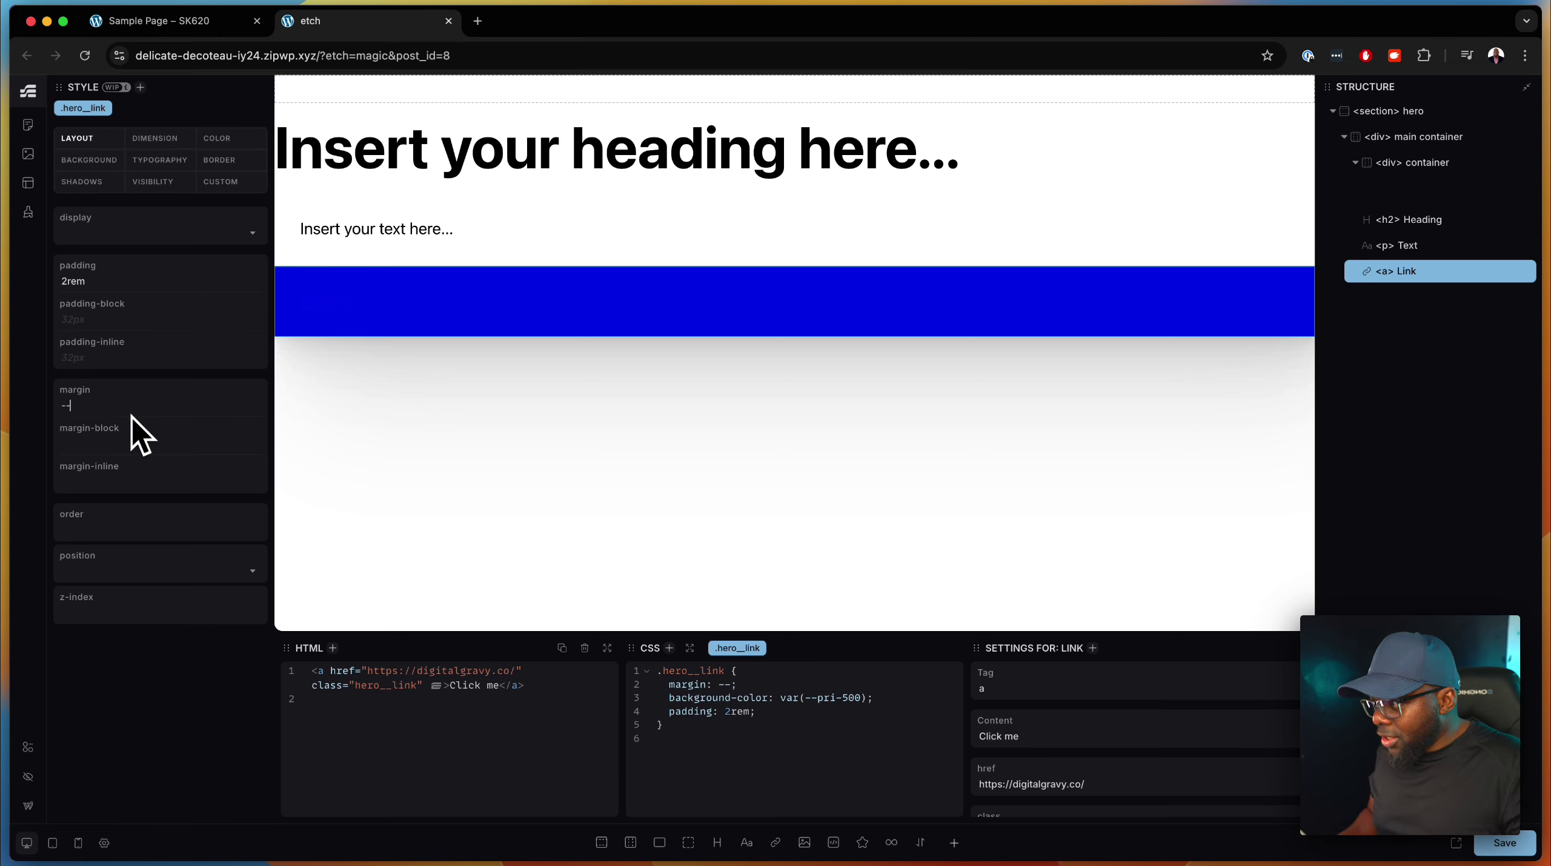
{"action": "type", "text": "text"}
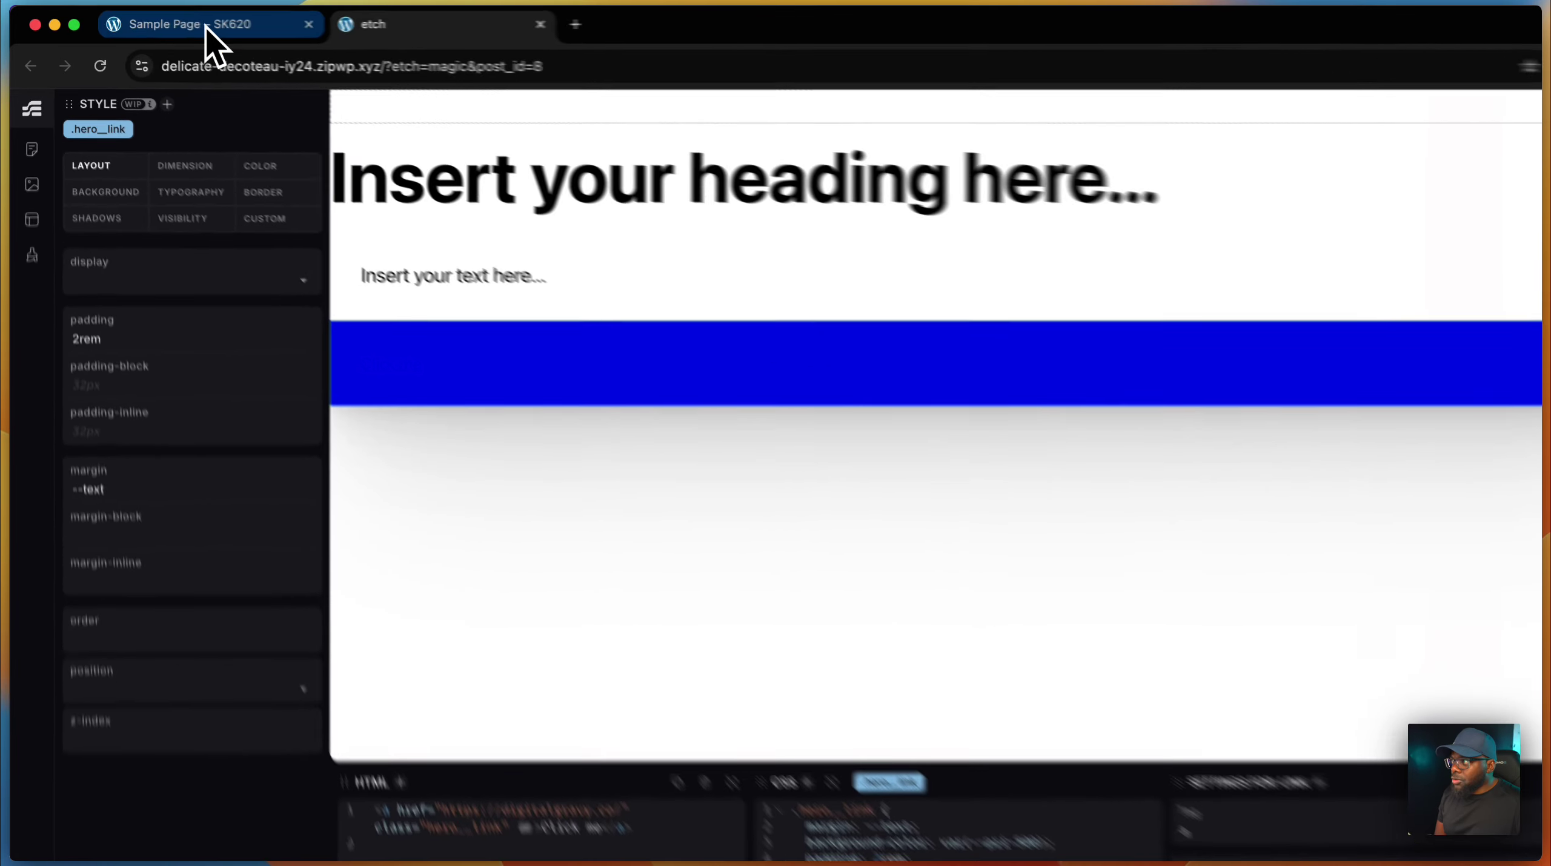
Switch to the Divi page and look over the categories of global variables in its Variable Manager.
{"action": "left_click", "coordinate": [206, 24]}
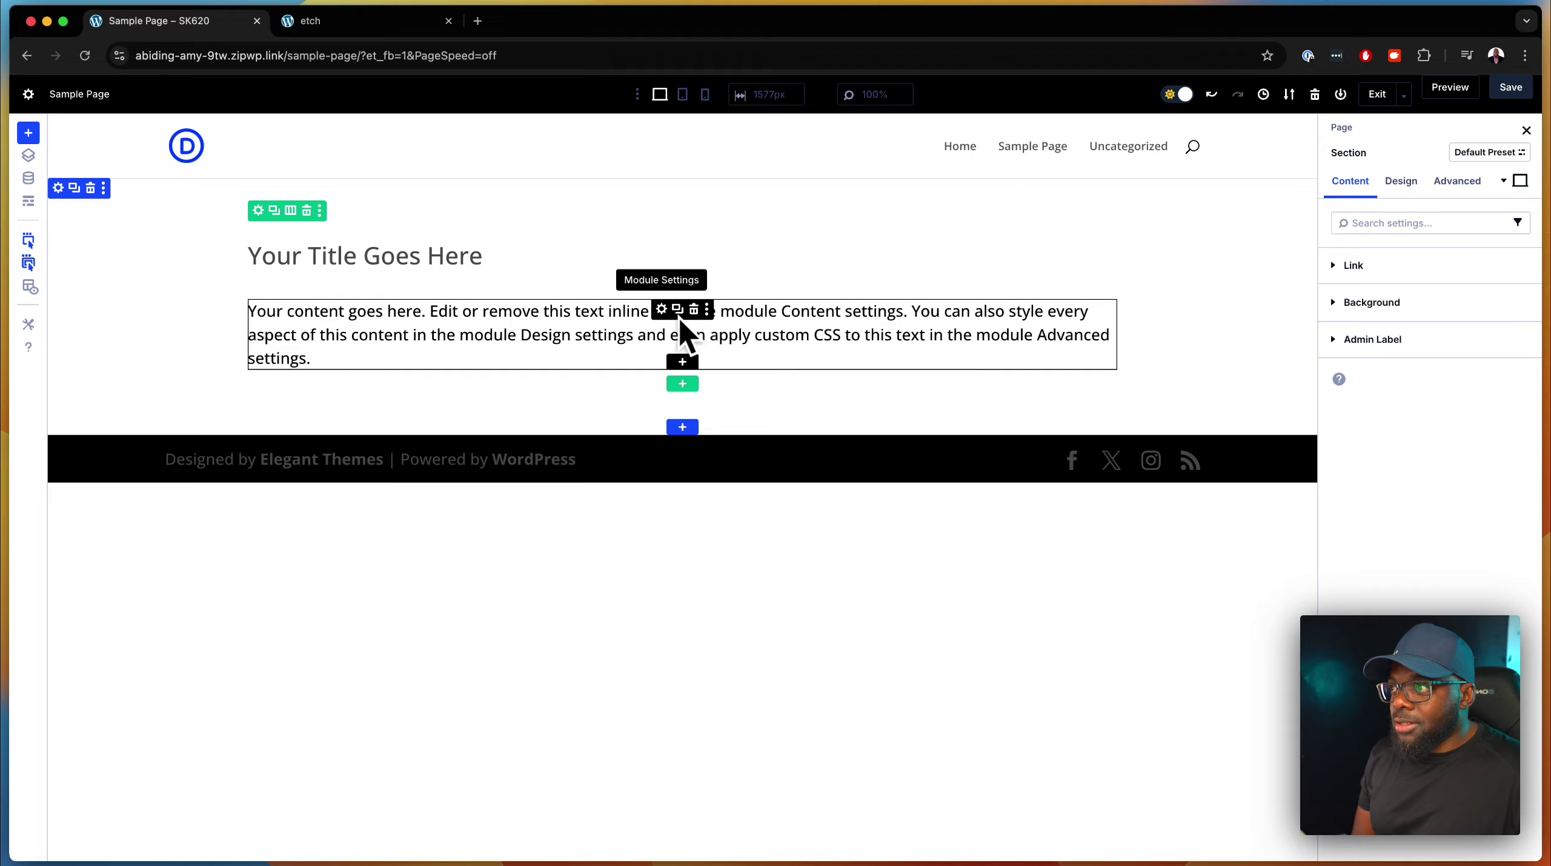
{"action": "left_click", "coordinate": [38, 179]}
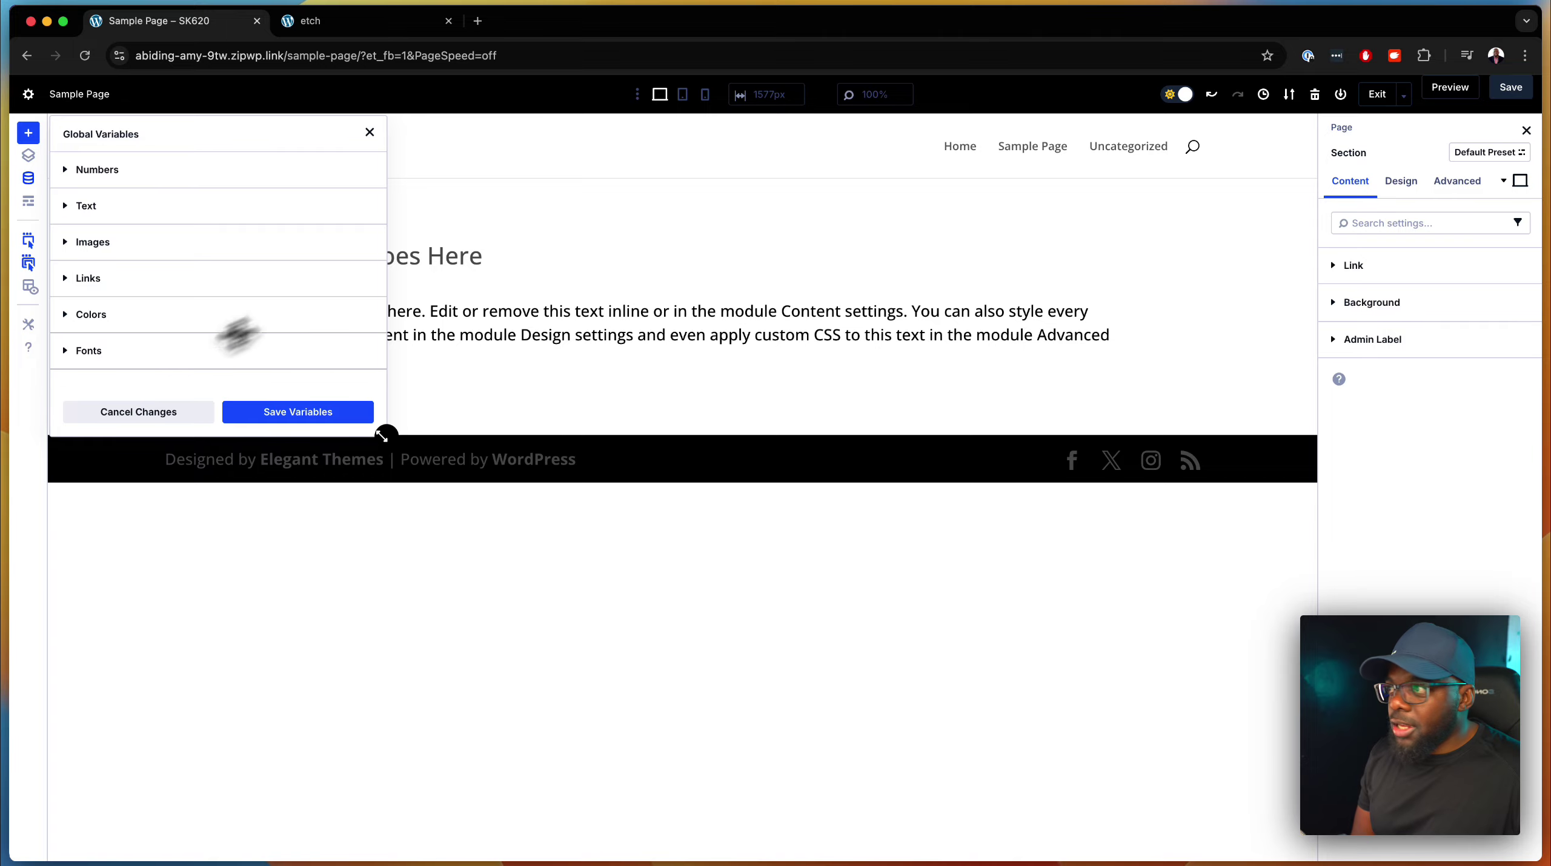
{"action": "left_click", "coordinate": [489, 215]}
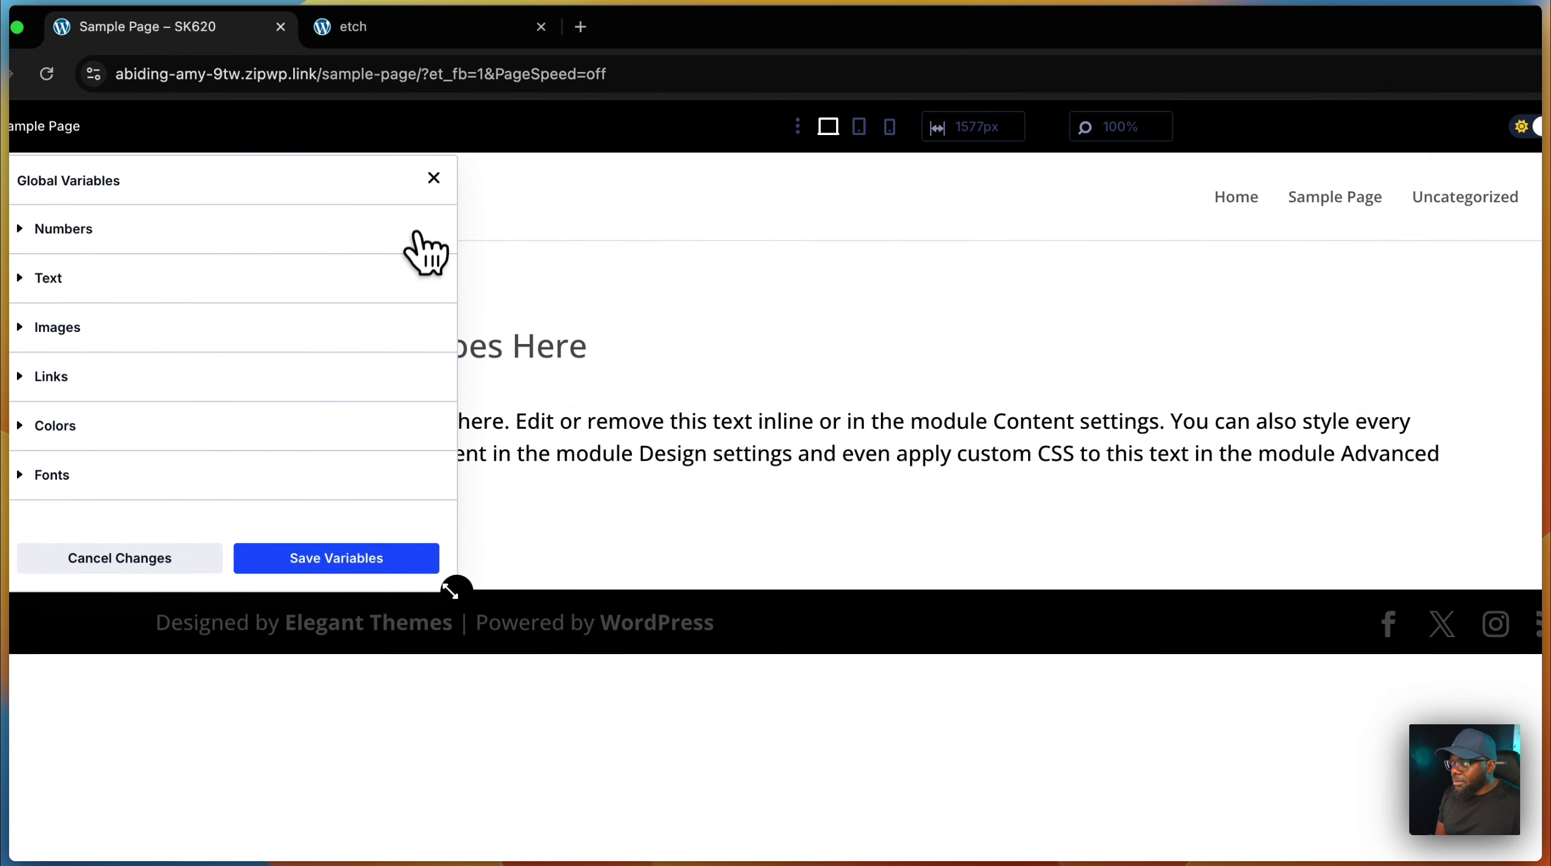
{"action": "left_click", "coordinate": [433, 178]}
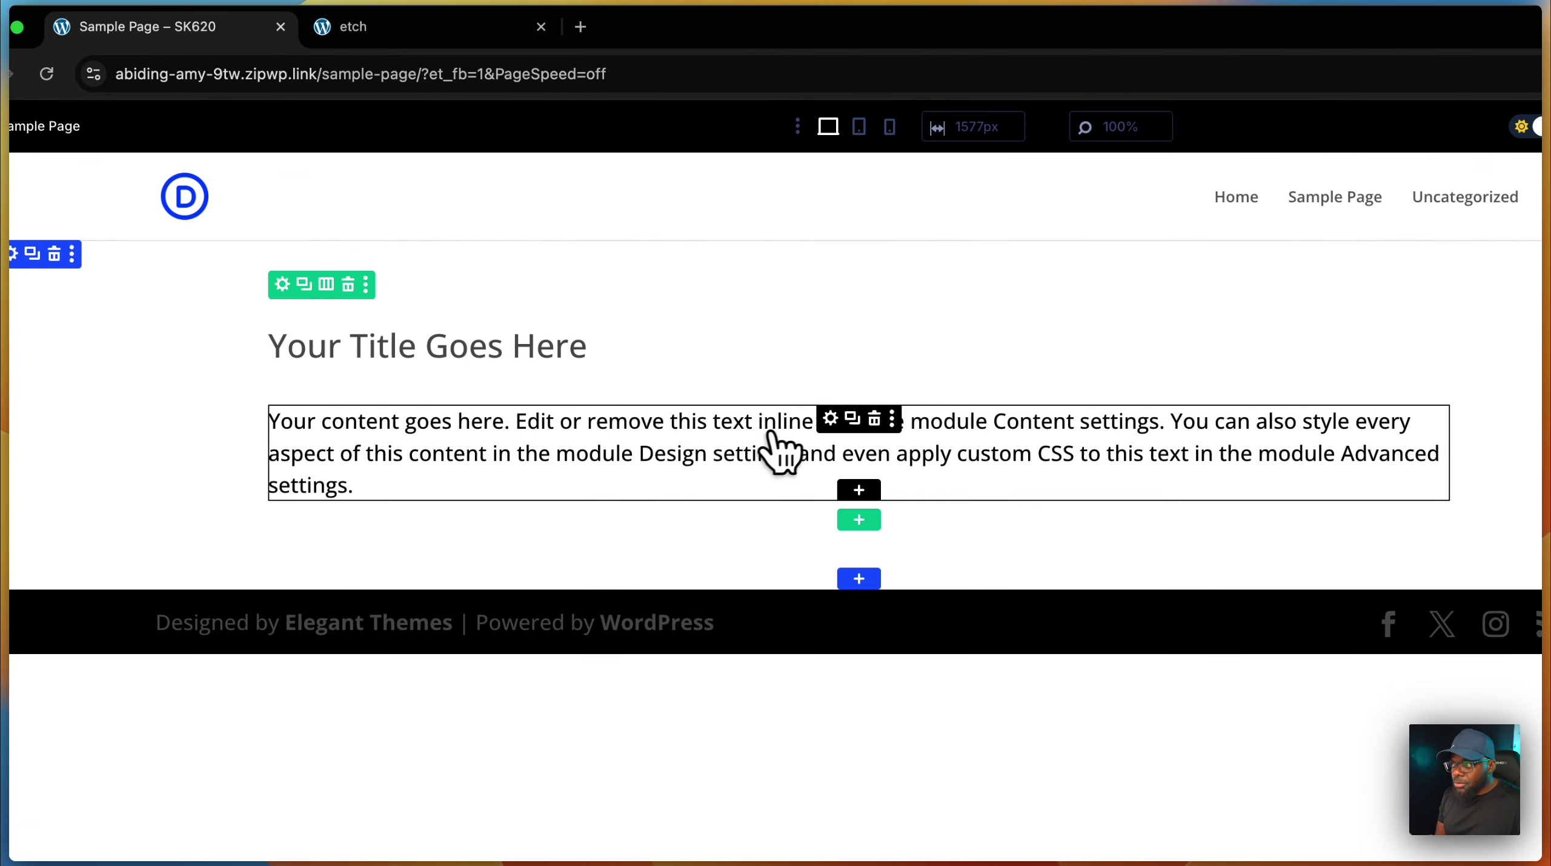
Open the design settings of the Text module below the title and show its Spacing options.
{"action": "left_click", "coordinate": [832, 420]}
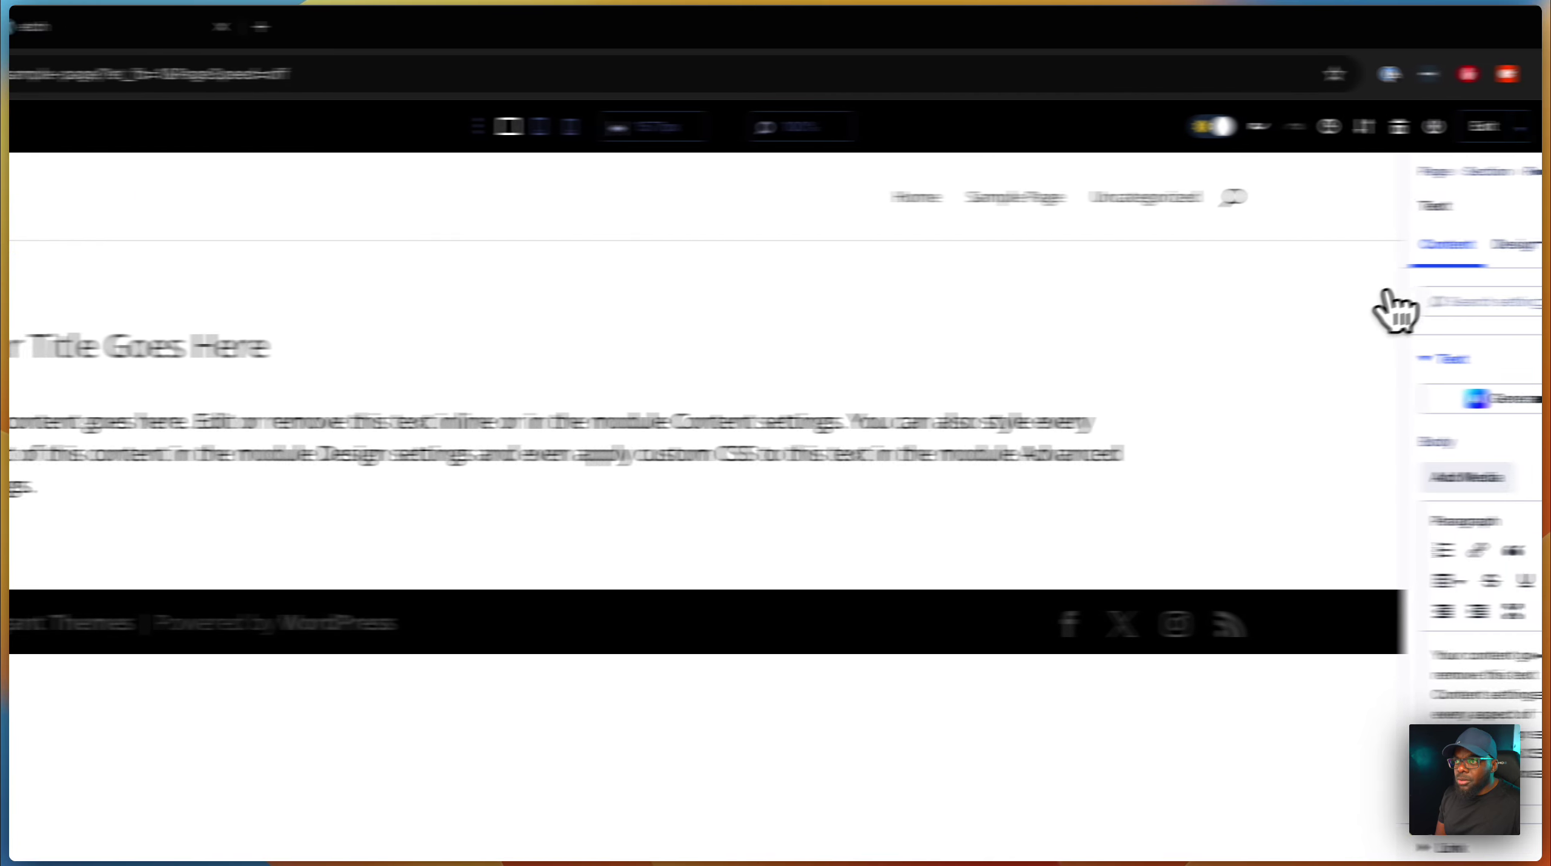
{"action": "left_click", "coordinate": [1362, 246]}
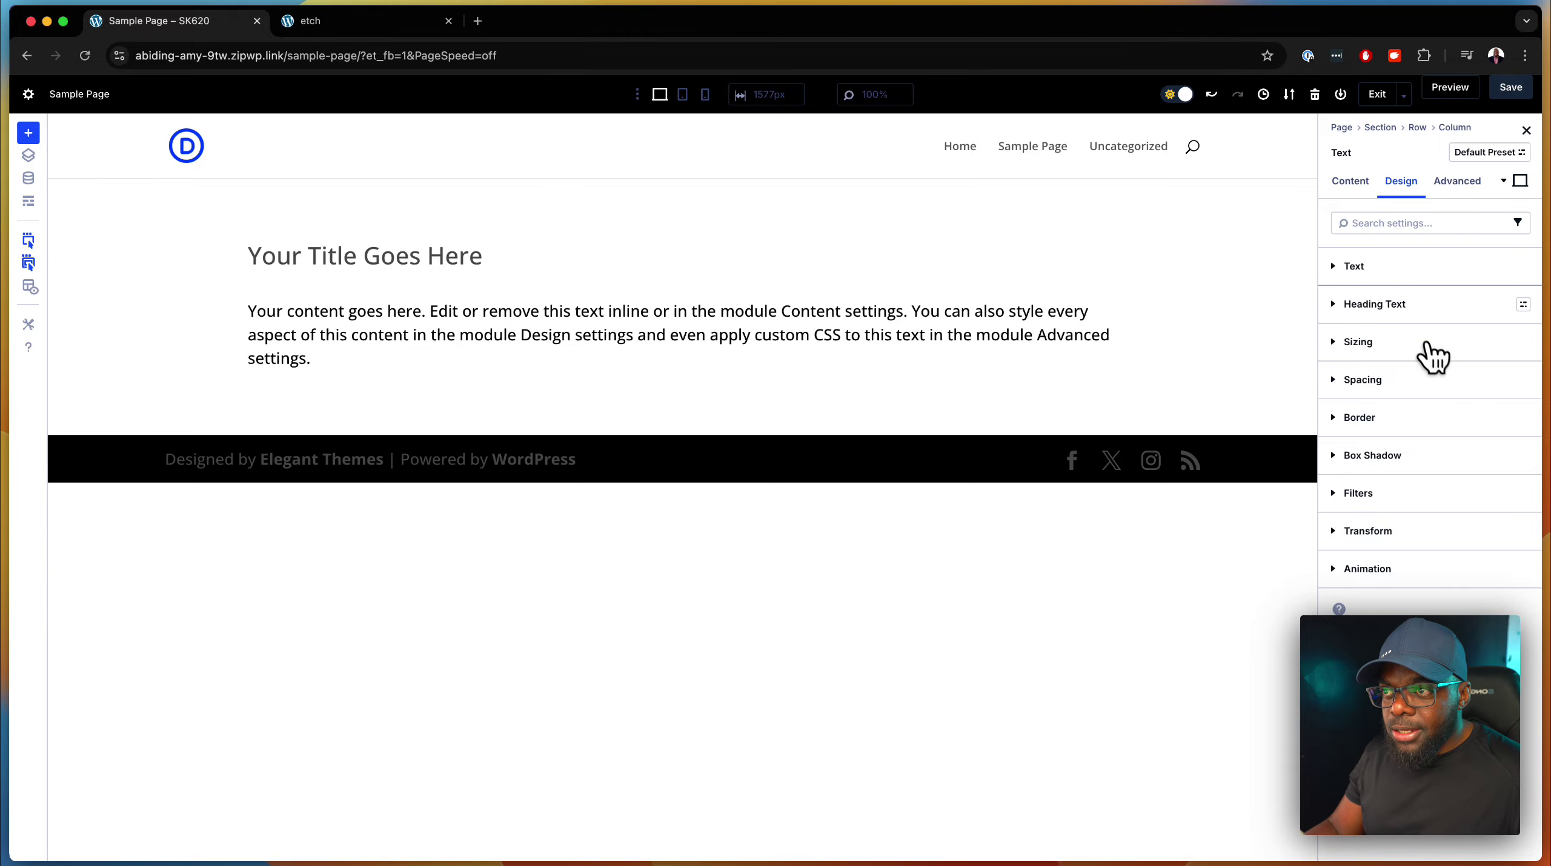
{"action": "left_click", "coordinate": [1354, 382]}
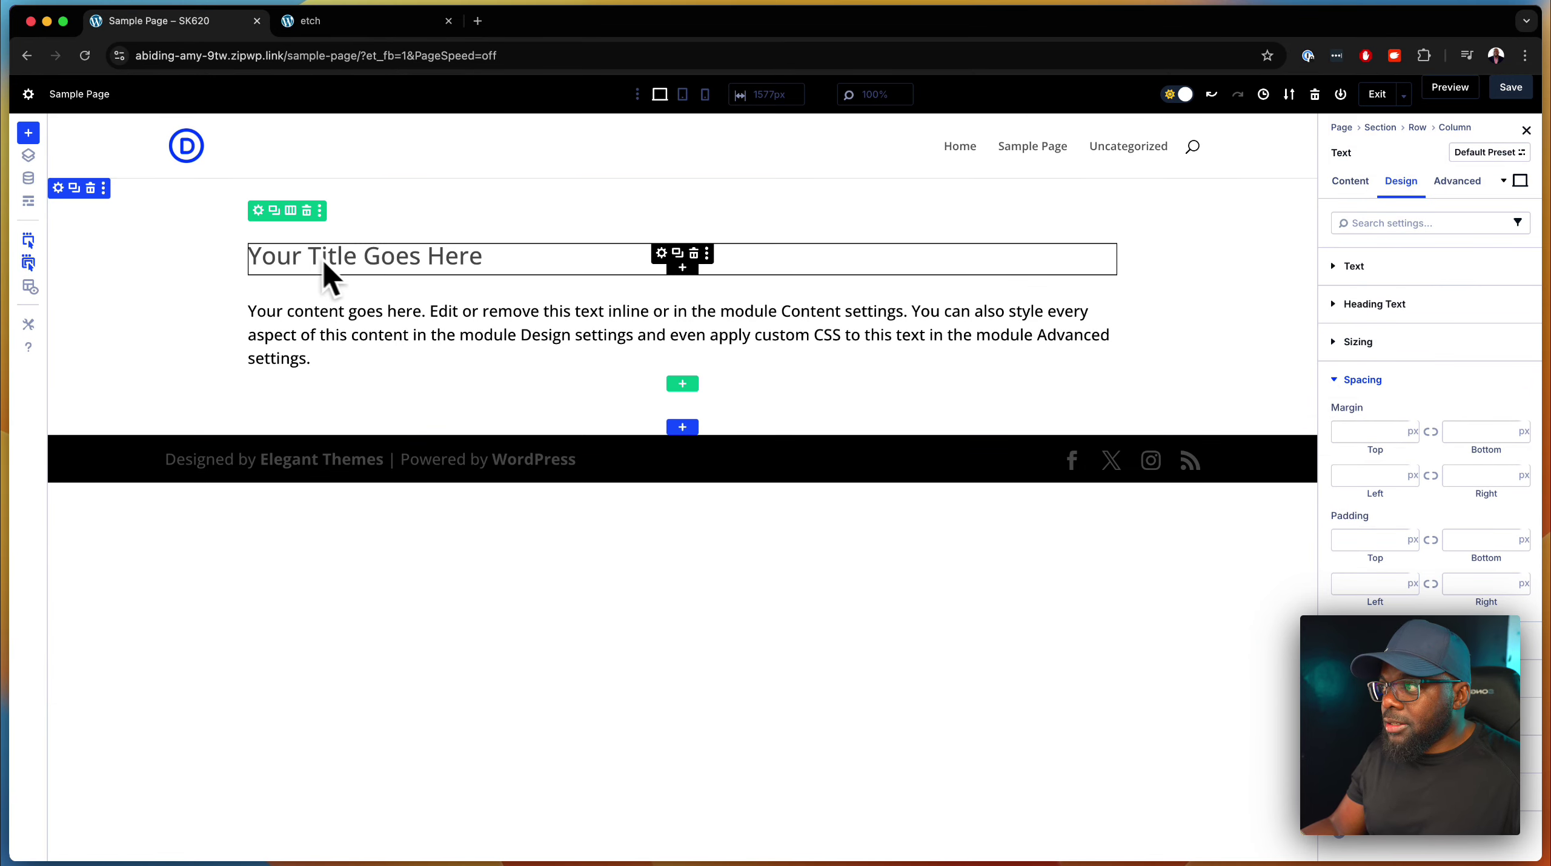
Insert a Blurb module below the text to view its design settings, and delete the module again.
{"action": "left_click", "coordinate": [683, 365]}
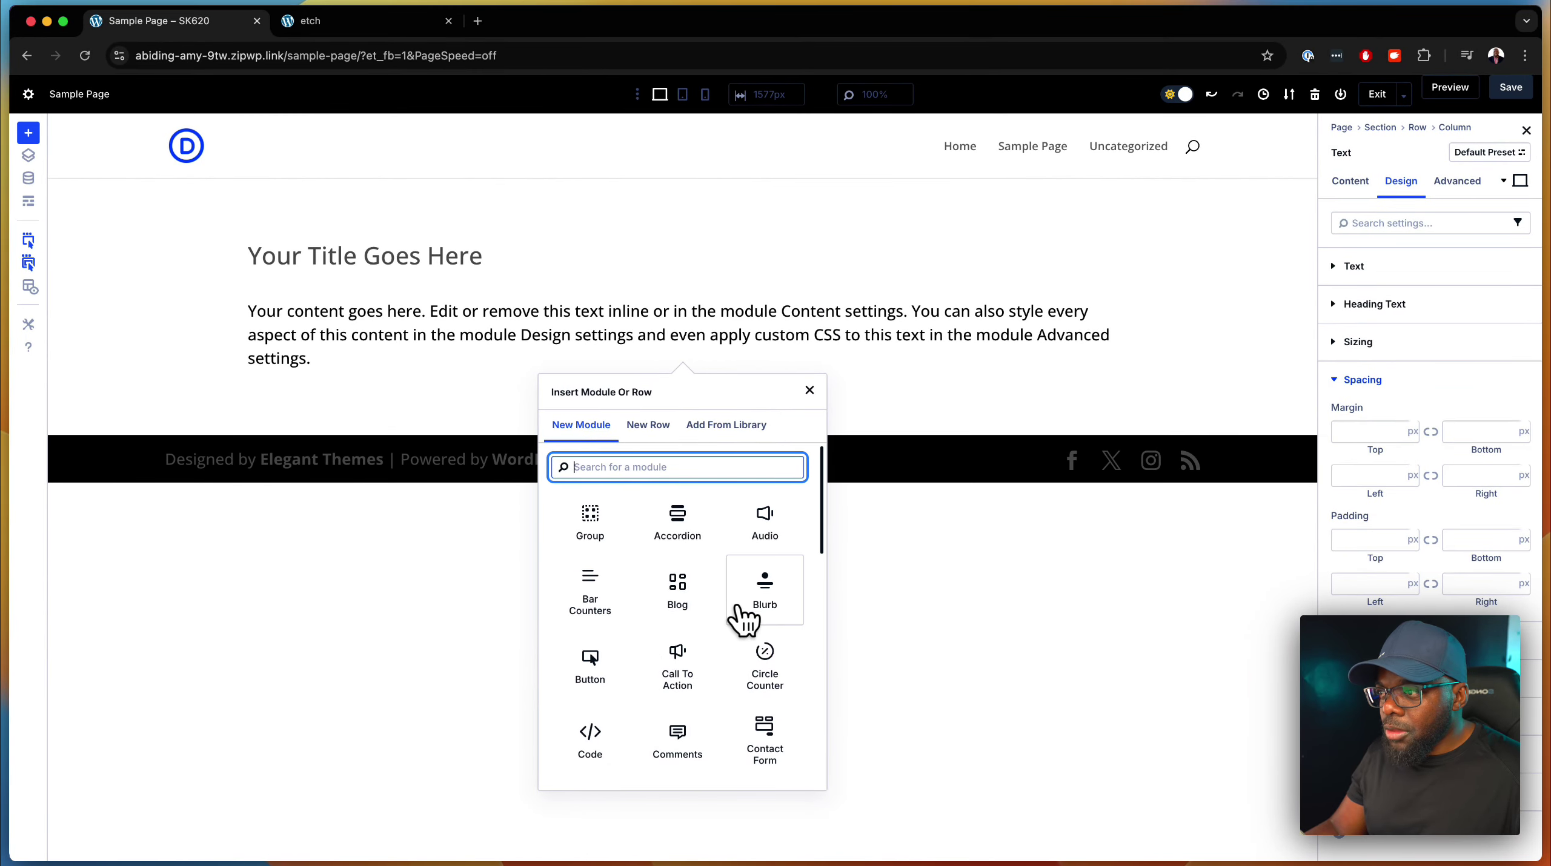
{"action": "left_click", "coordinate": [766, 593]}
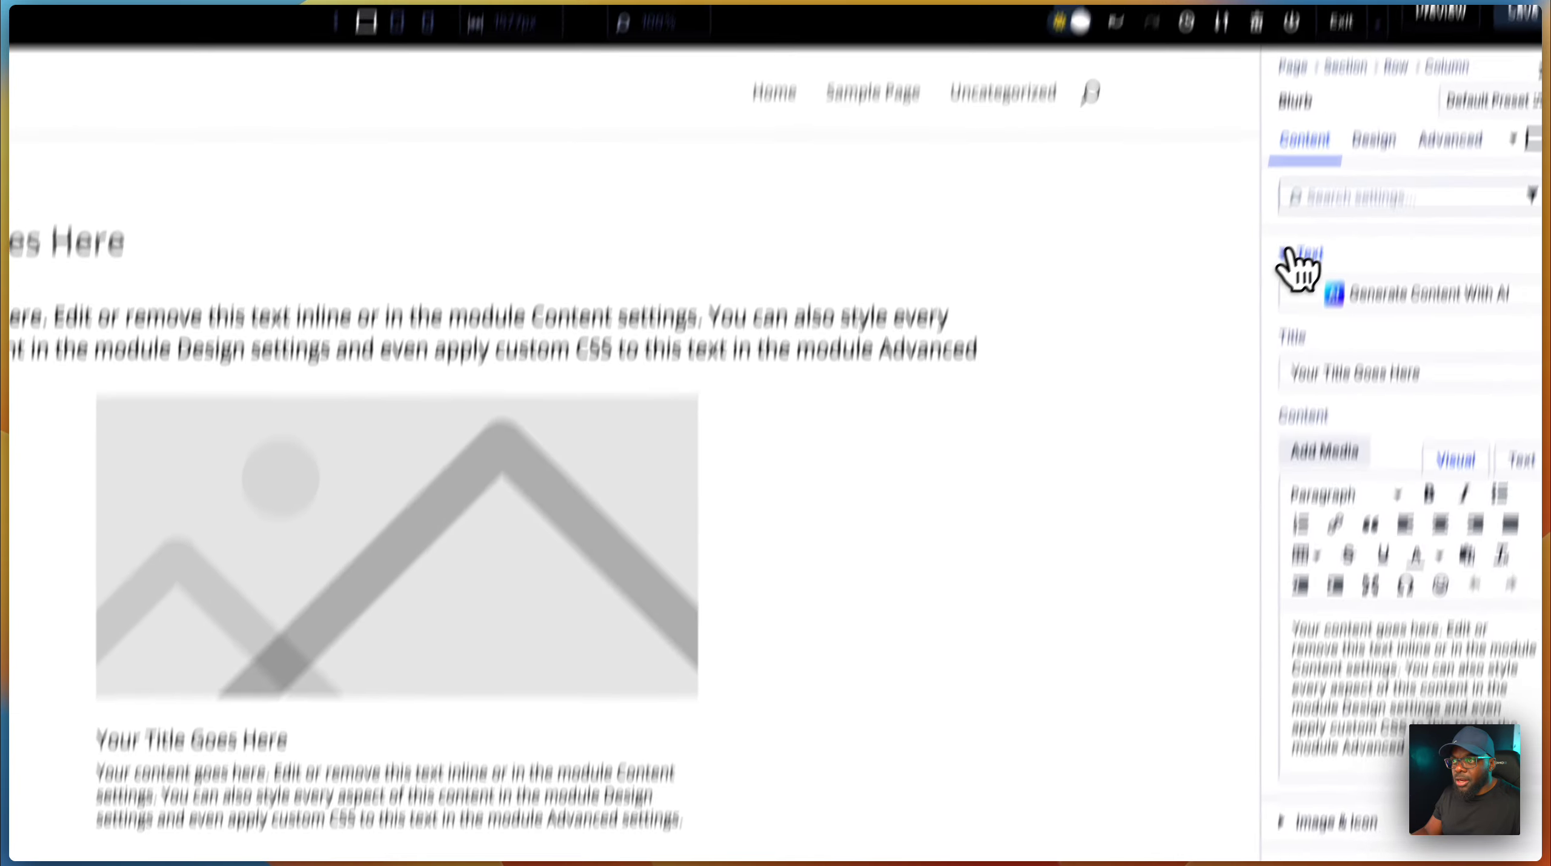
{"action": "left_click", "coordinate": [1406, 25]}
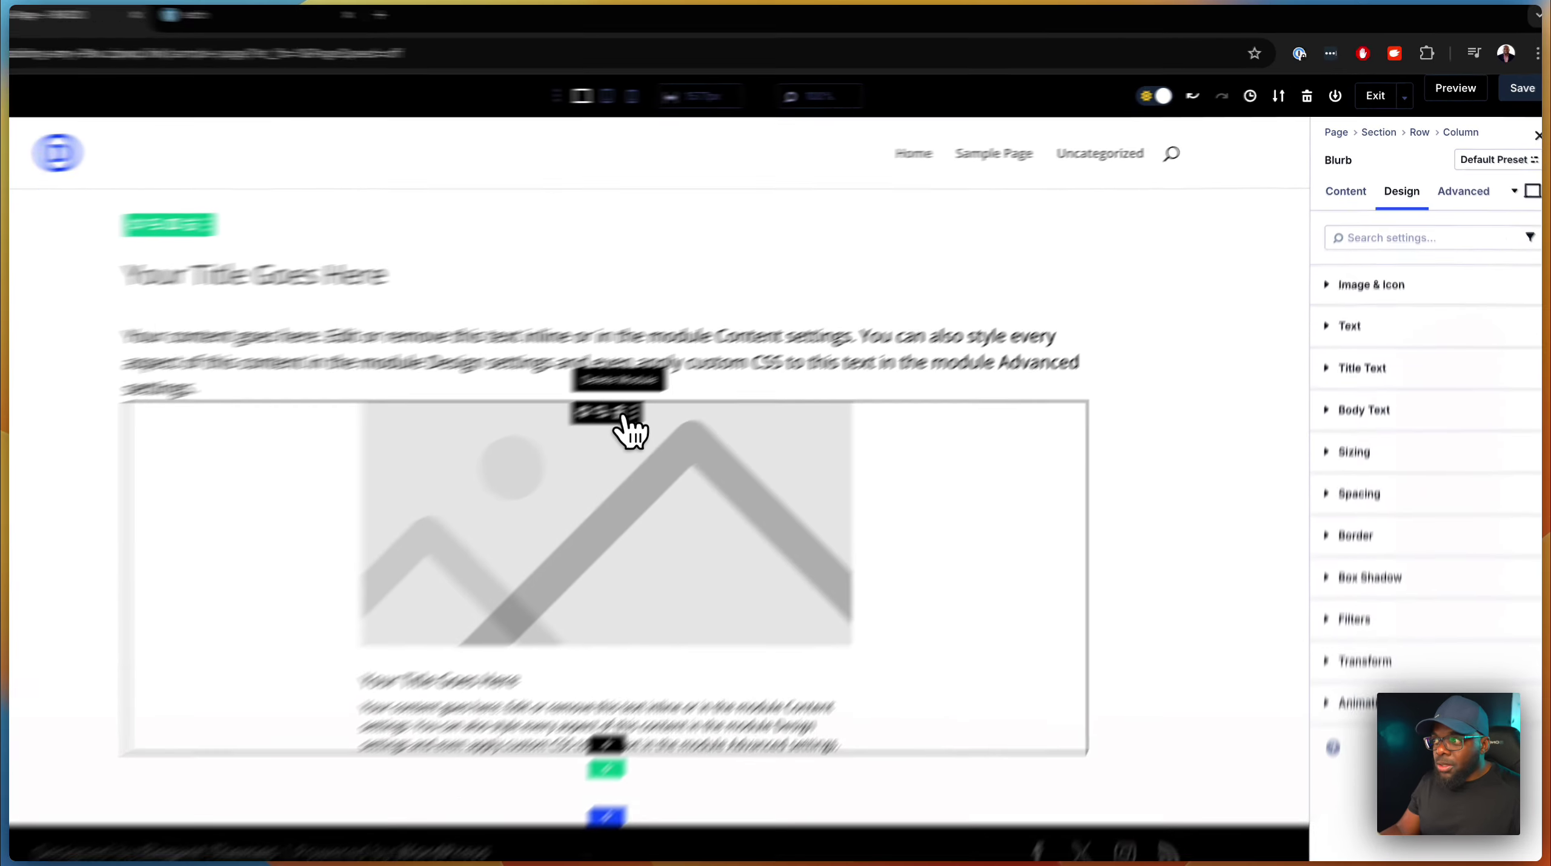
{"action": "left_click", "coordinate": [694, 380]}
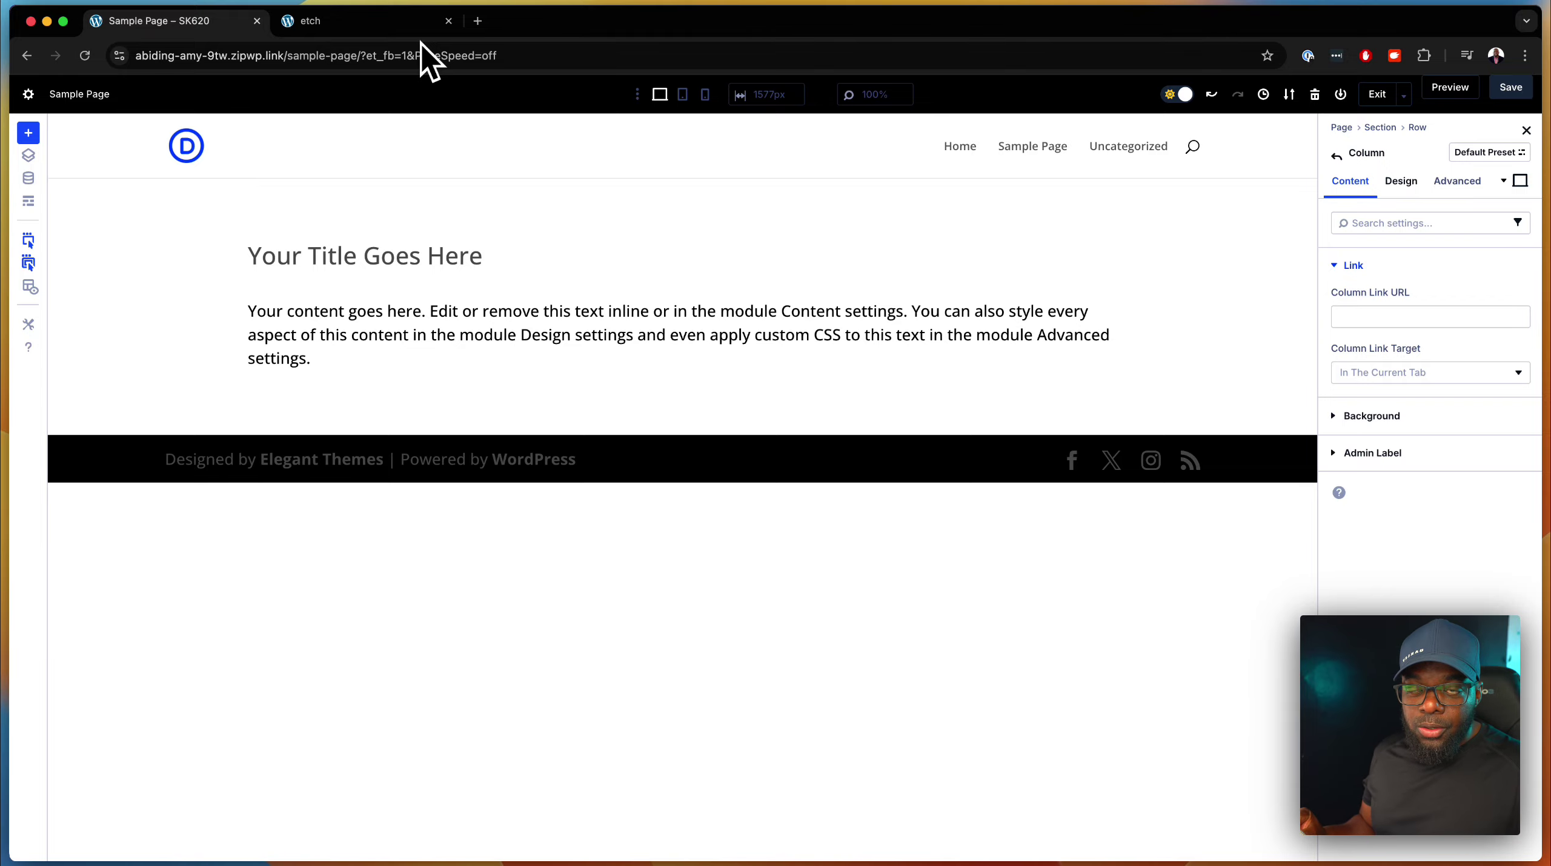
Switch to the Etch page and highlight the CSS rules of the .hero__link class for review.
{"action": "left_click", "coordinate": [412, 22]}
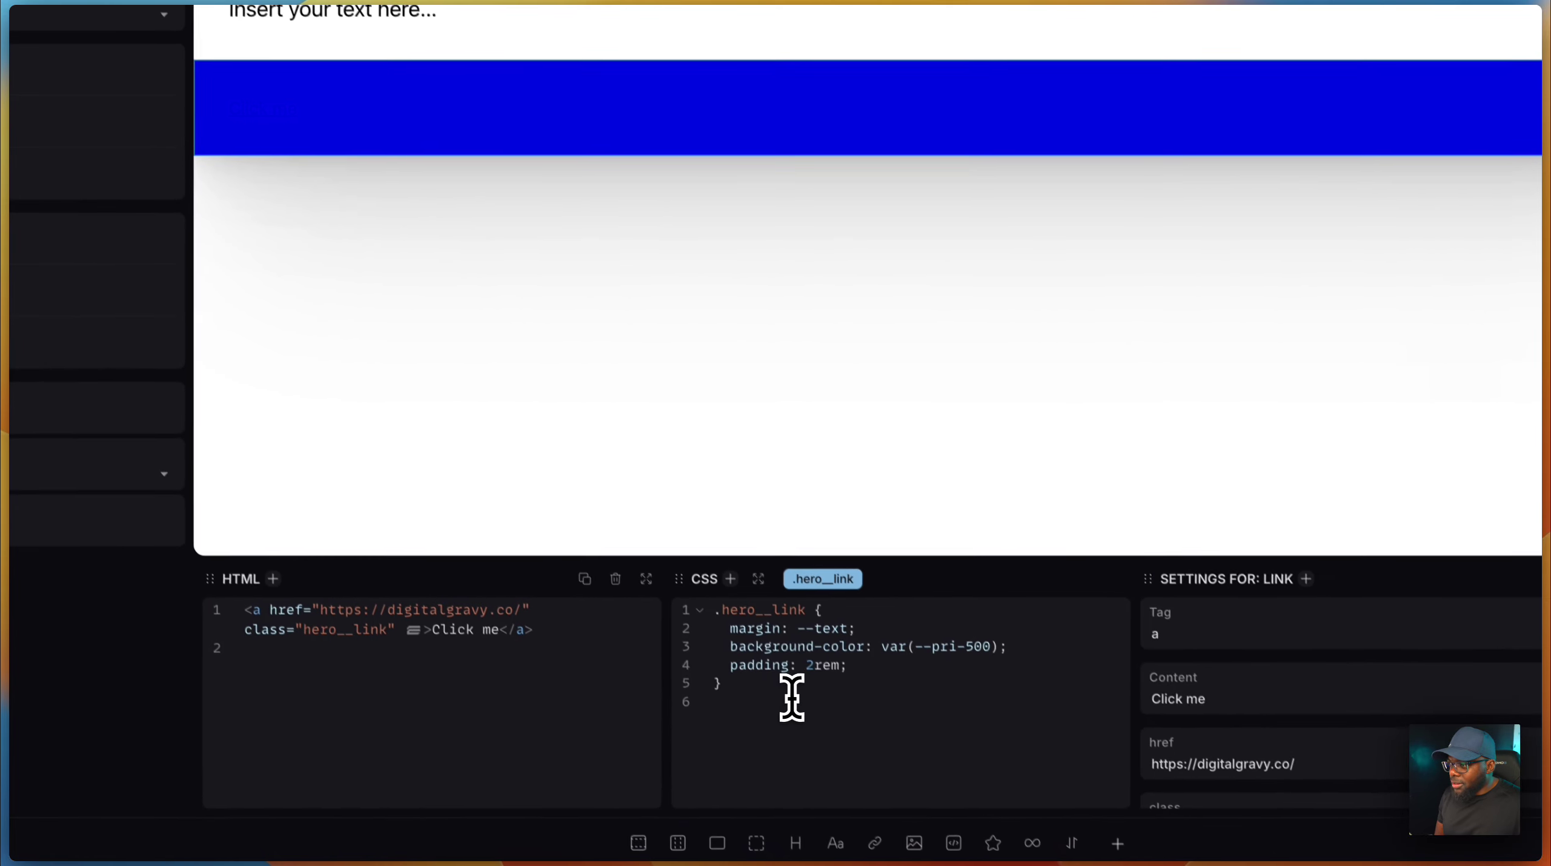
{"action": "left_click_drag", "start_coordinate": [740, 689], "coordinate": [698, 610]}
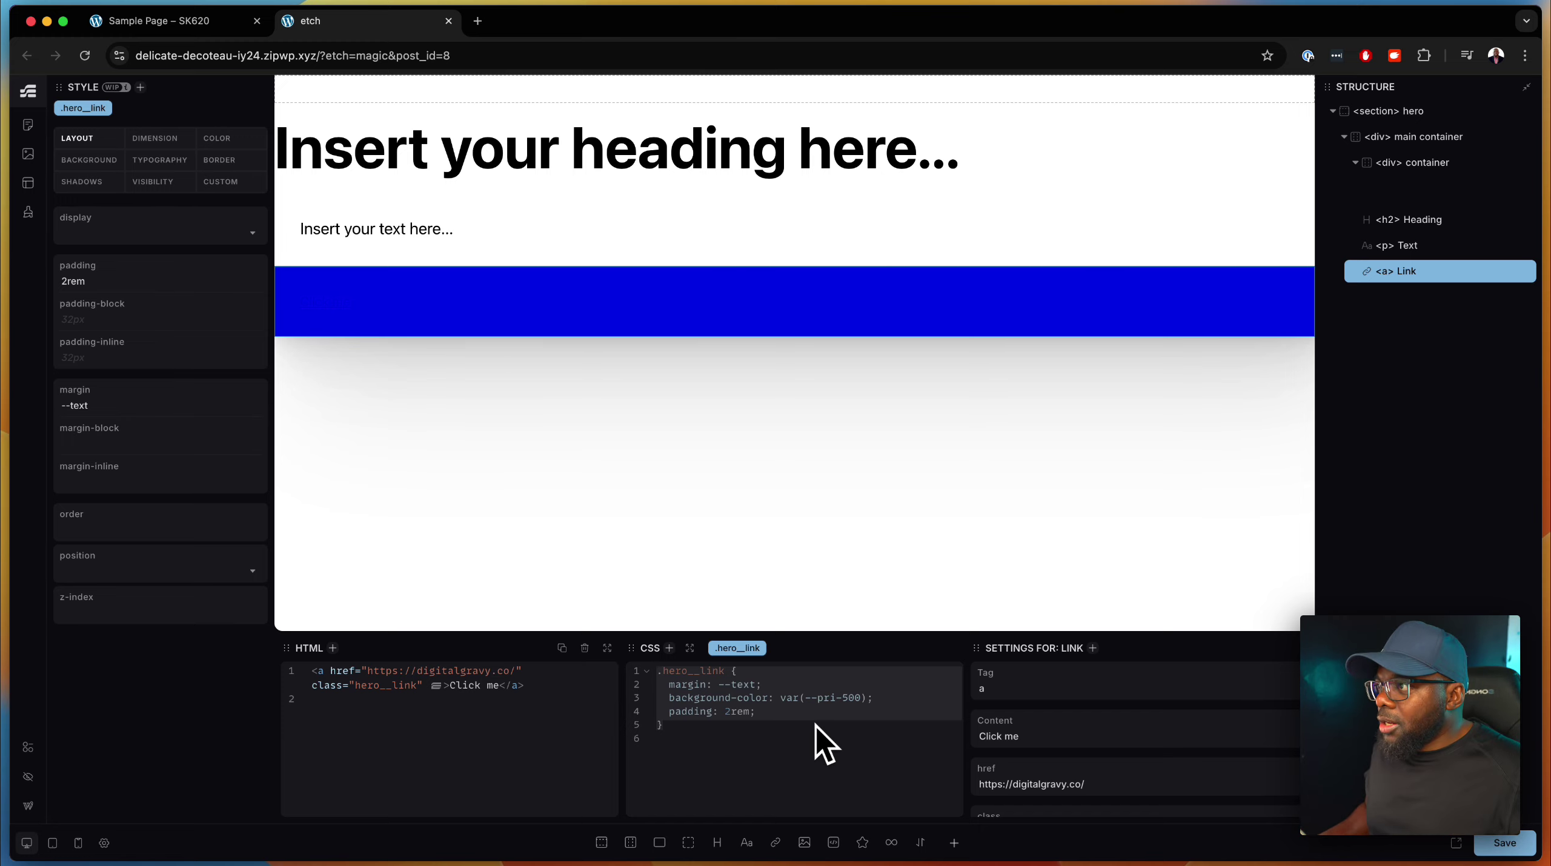
Open ChatGPT in a new browser tab.
{"action": "left_click", "coordinate": [478, 21]}
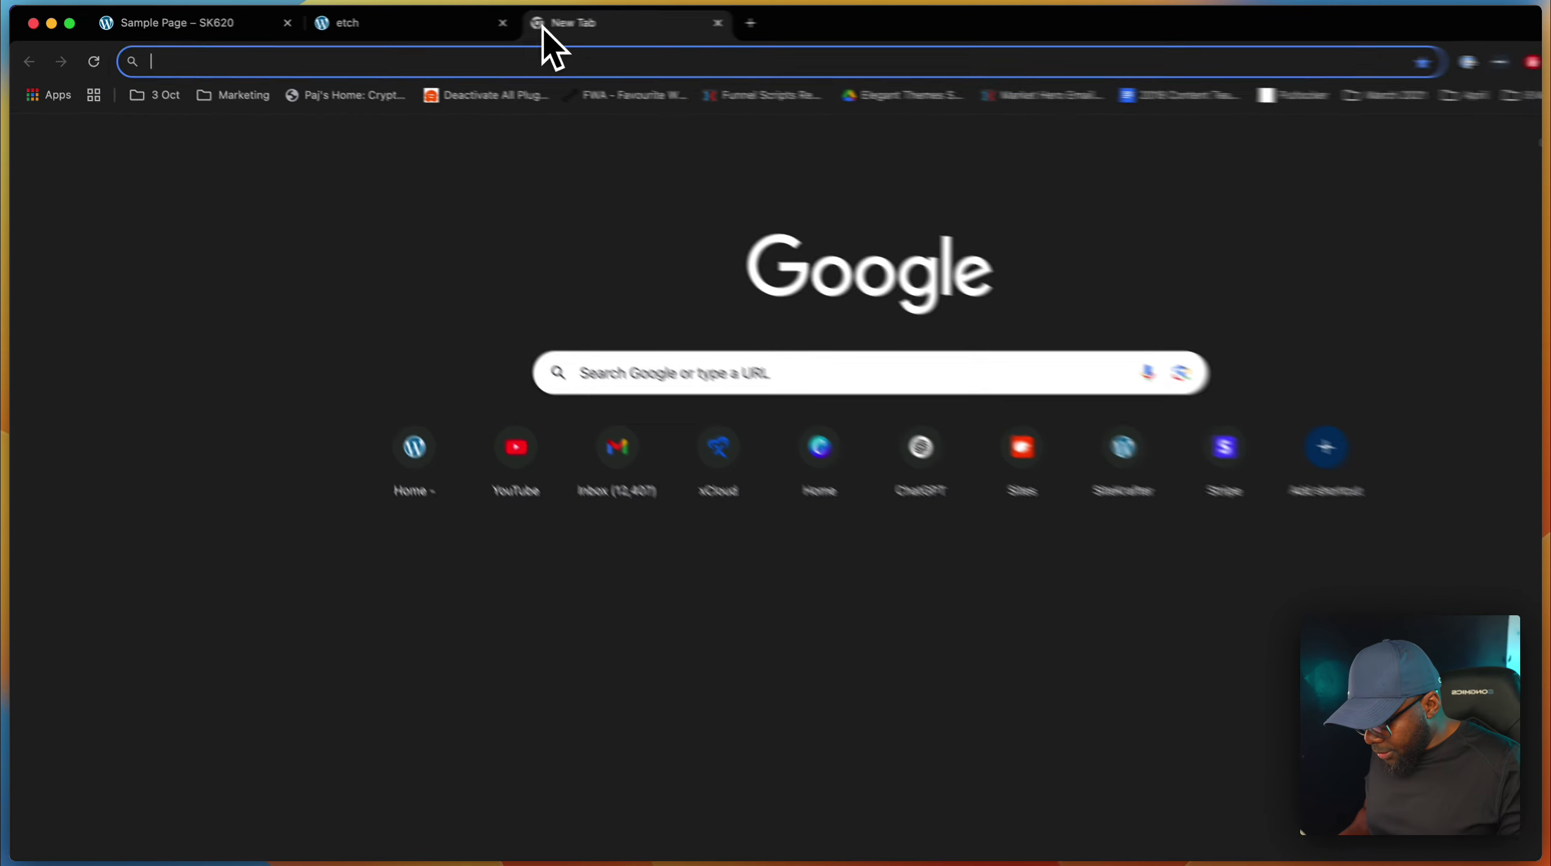
{"action": "type", "text": "chat"}
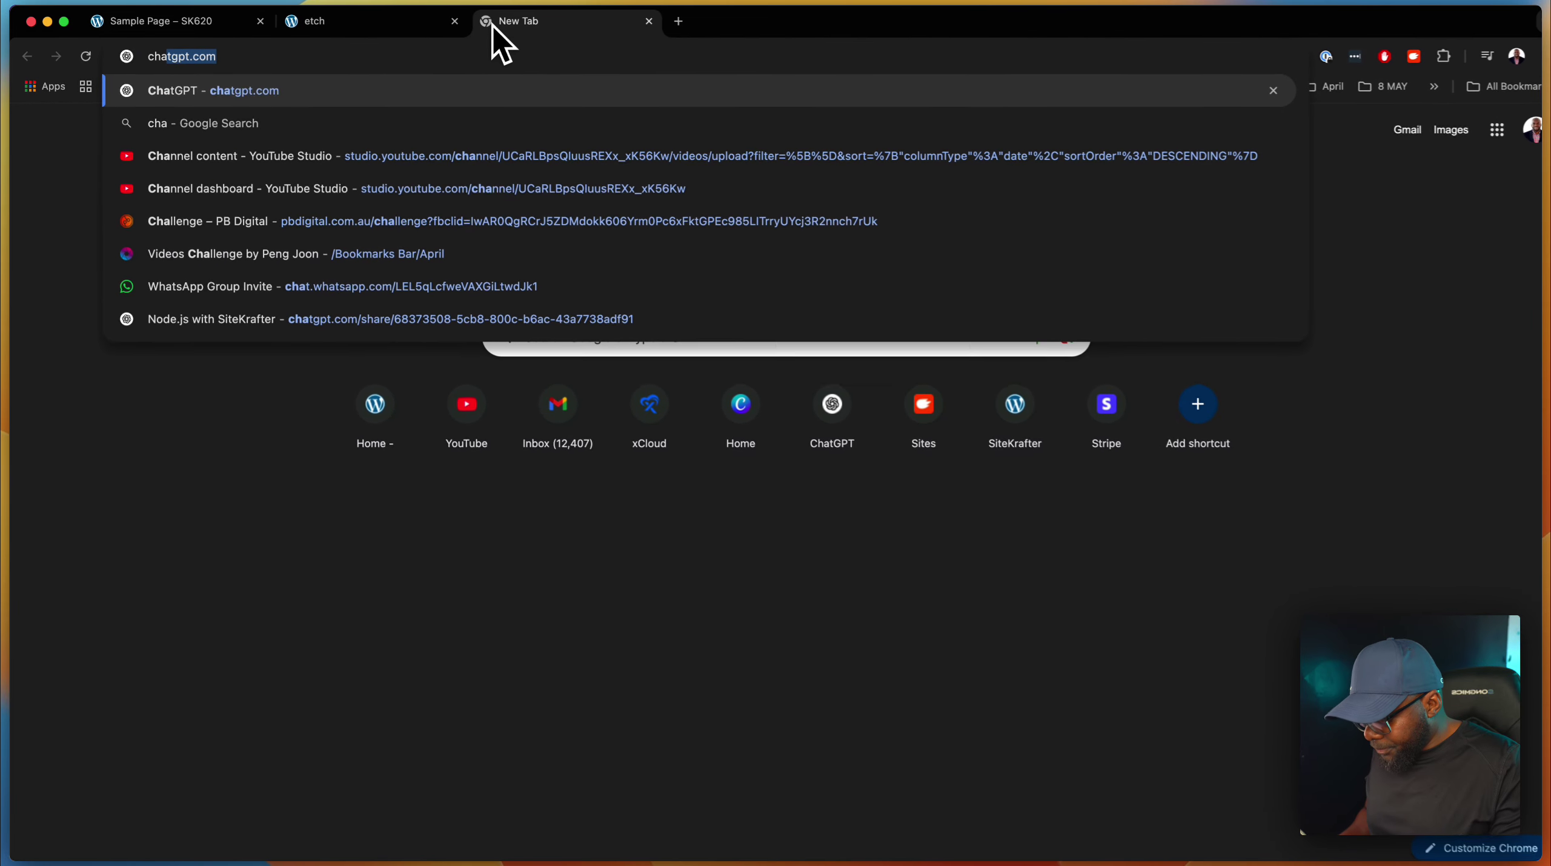
{"action": "key", "text": "Return"}
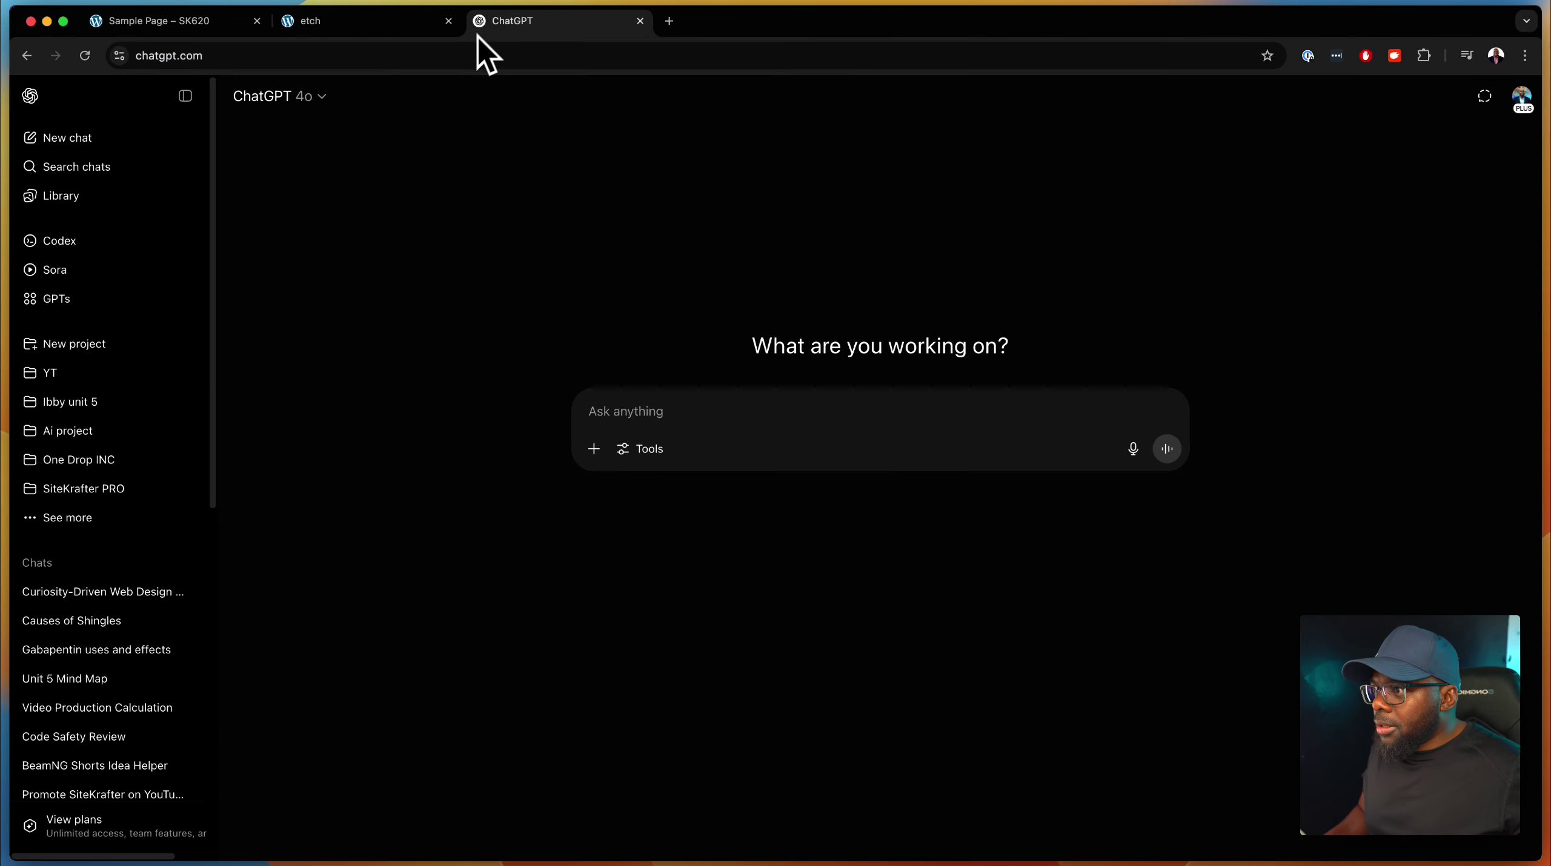
Ask ChatGPT "give me the css to add a background color of black to a section".
{"action": "left_click", "coordinate": [747, 408]}
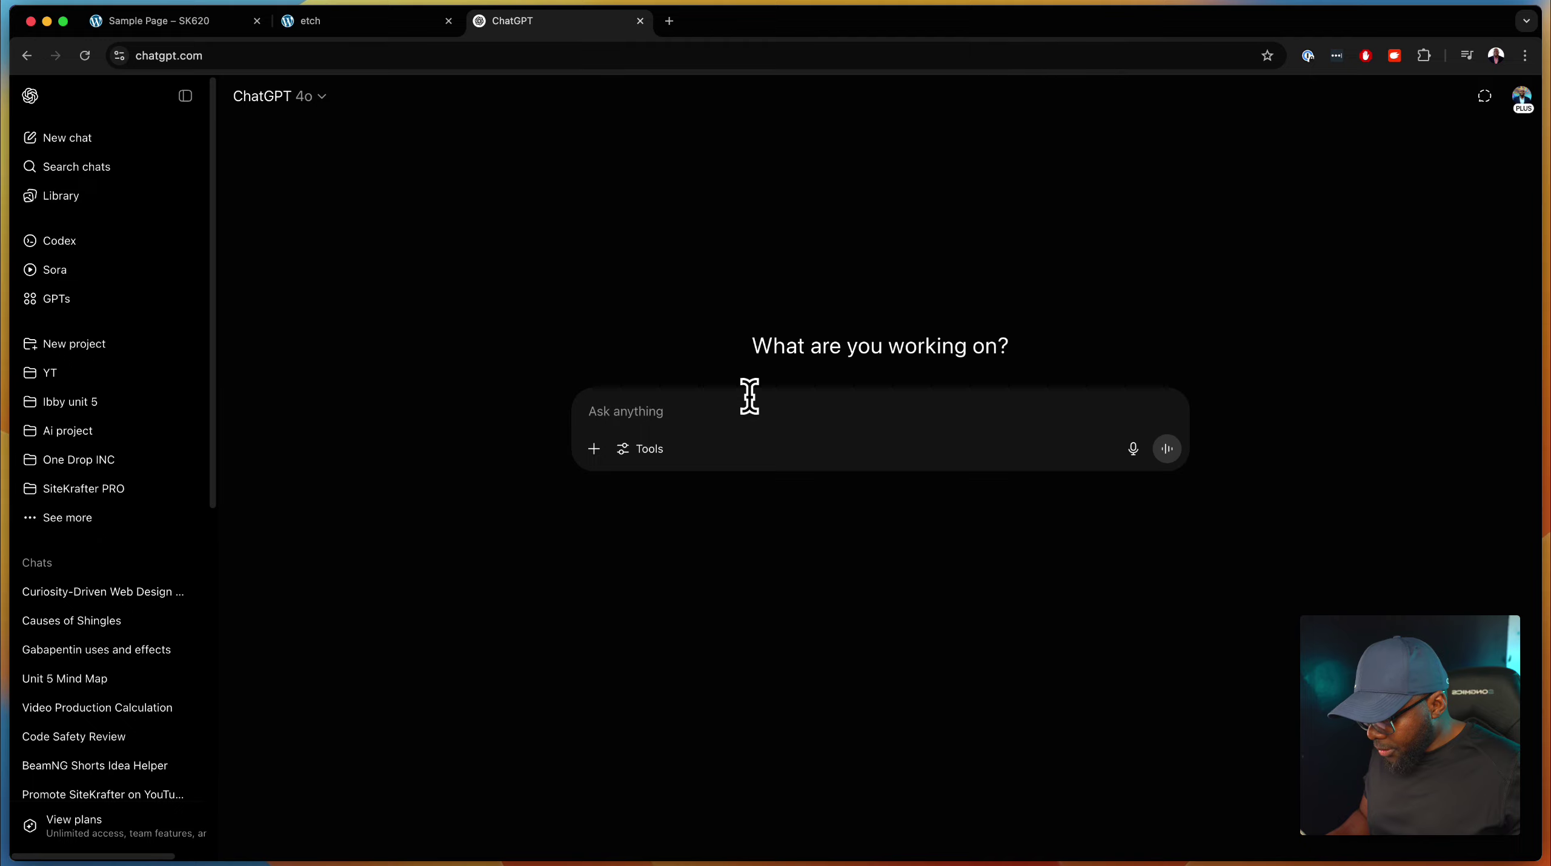
{"action": "type", "text": "g"}
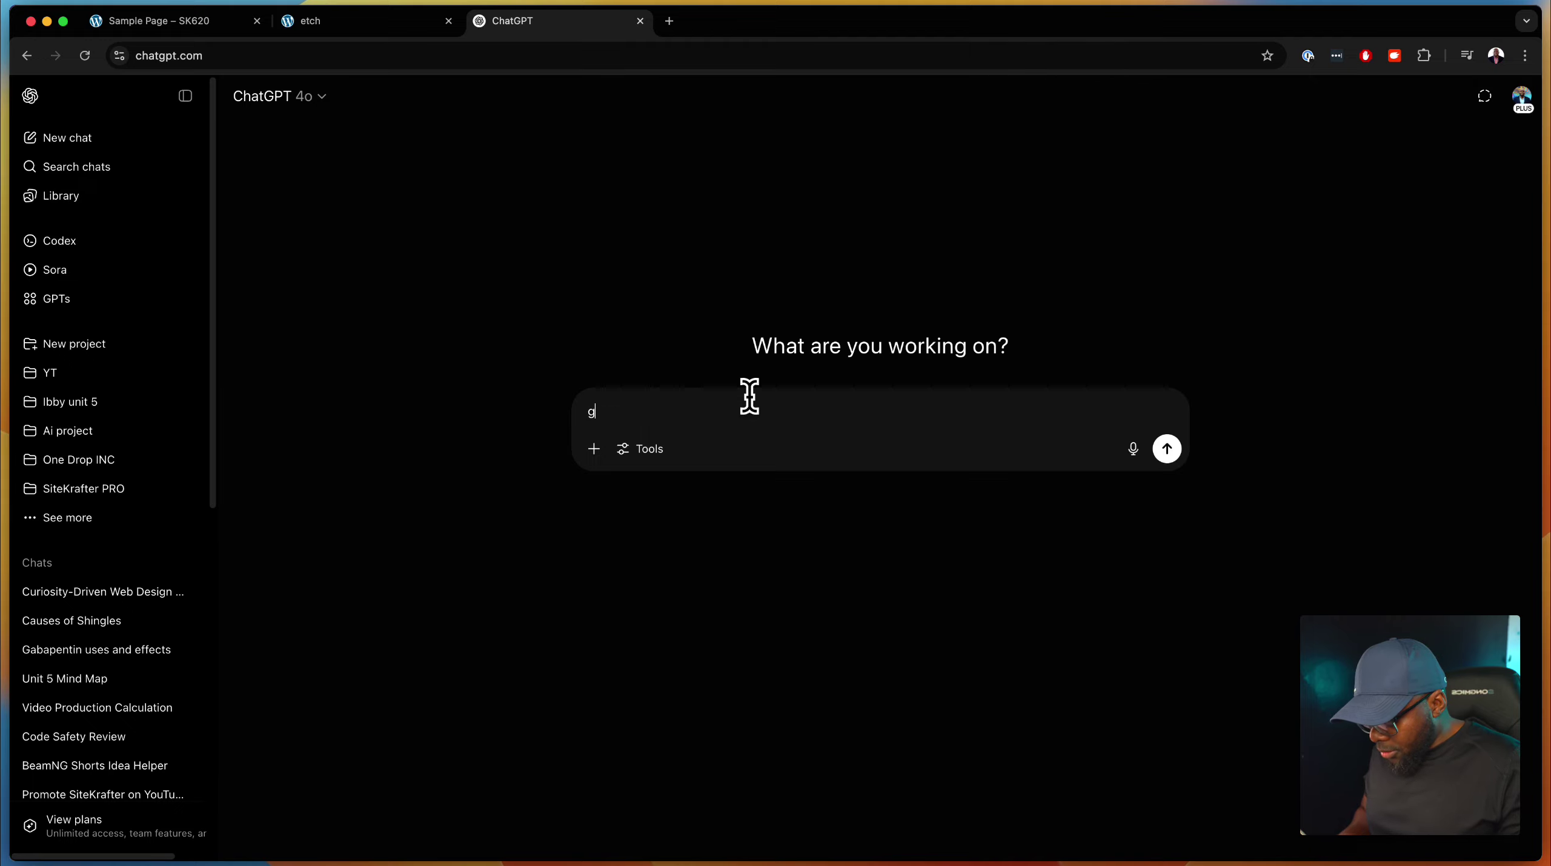
{"action": "type", "text": "ive me the"}
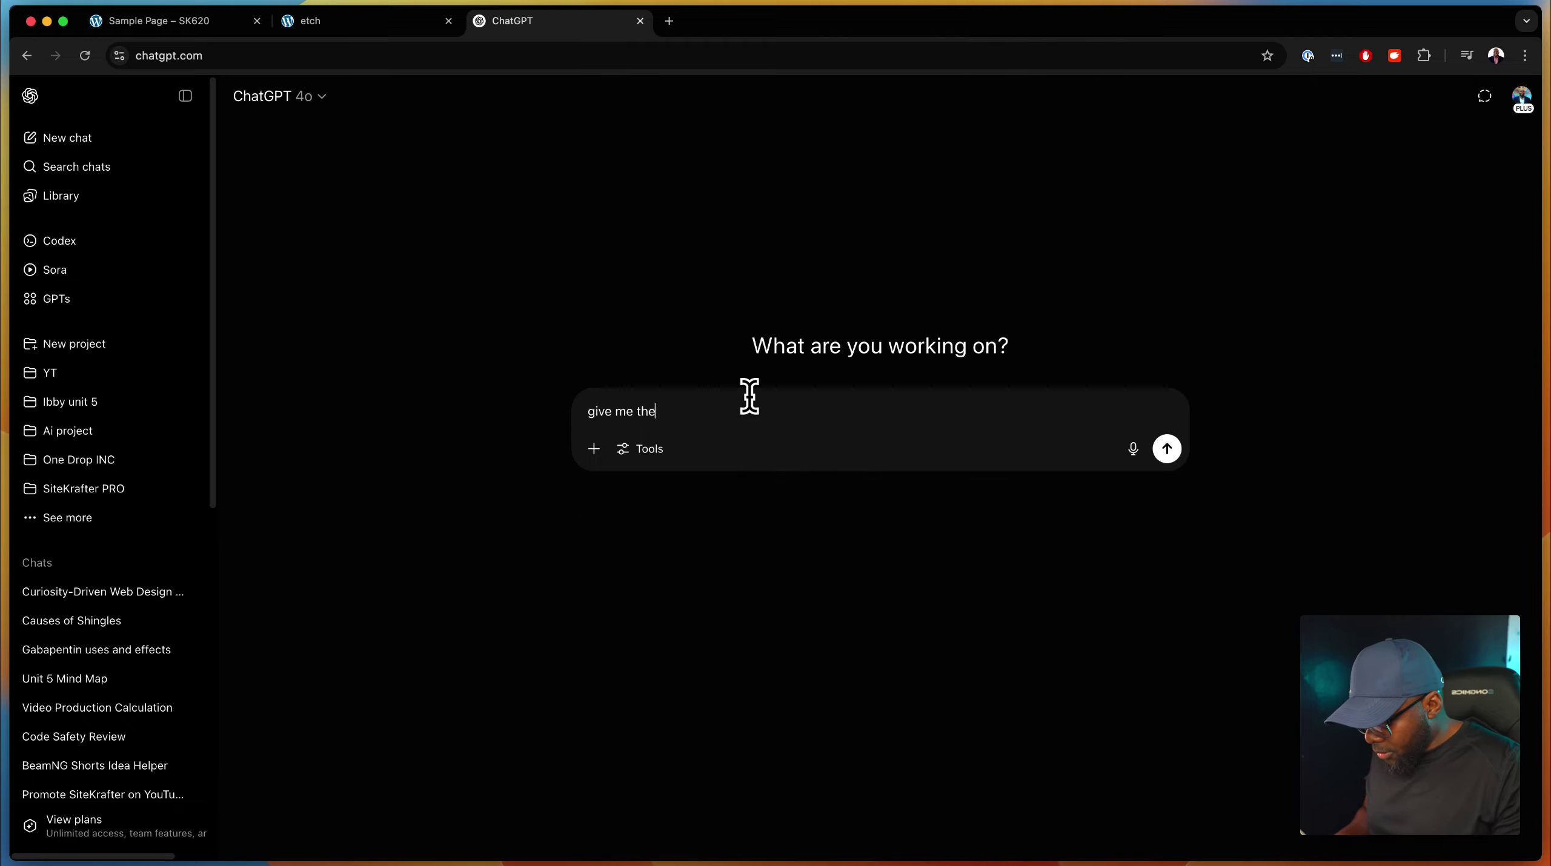
{"action": "type", "text": " css"}
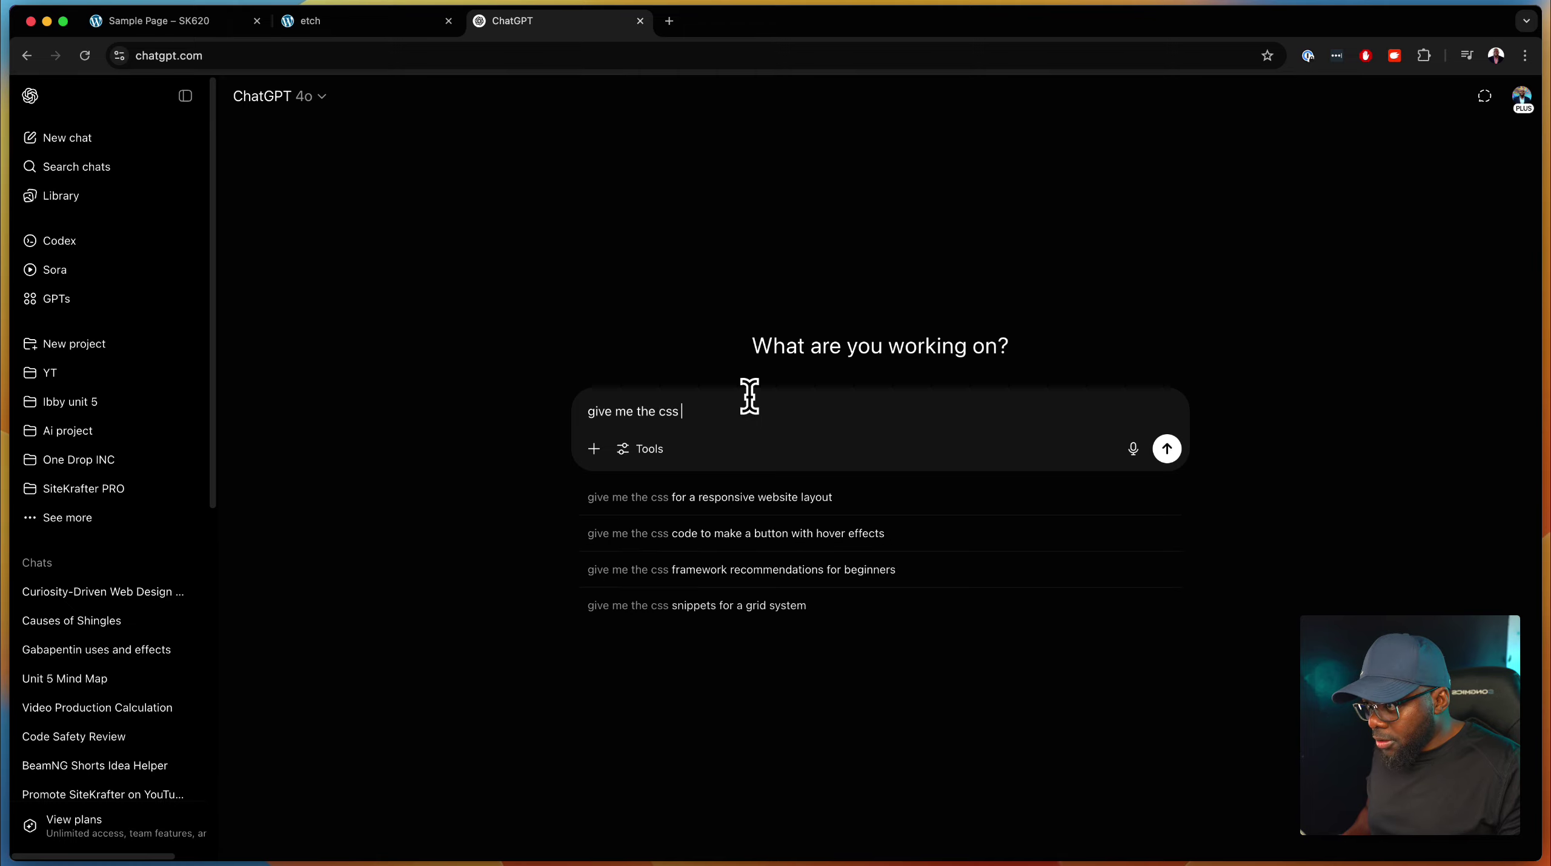
{"action": "type", "text": " to add"}
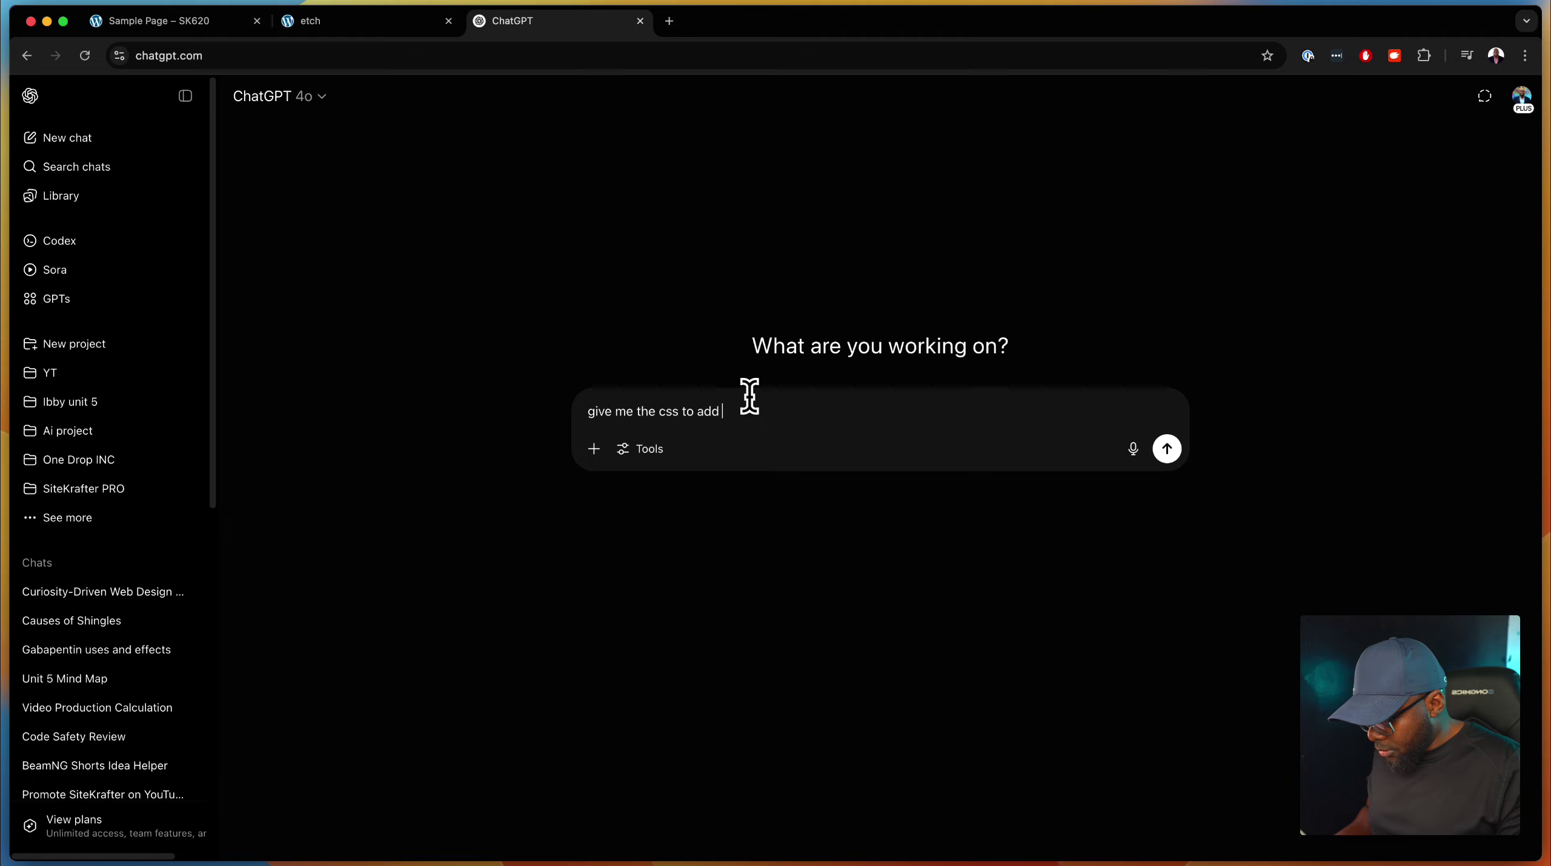
{"action": "type", "text": " a backg"}
{"action": "type", "text": "round color of black to a sec"}
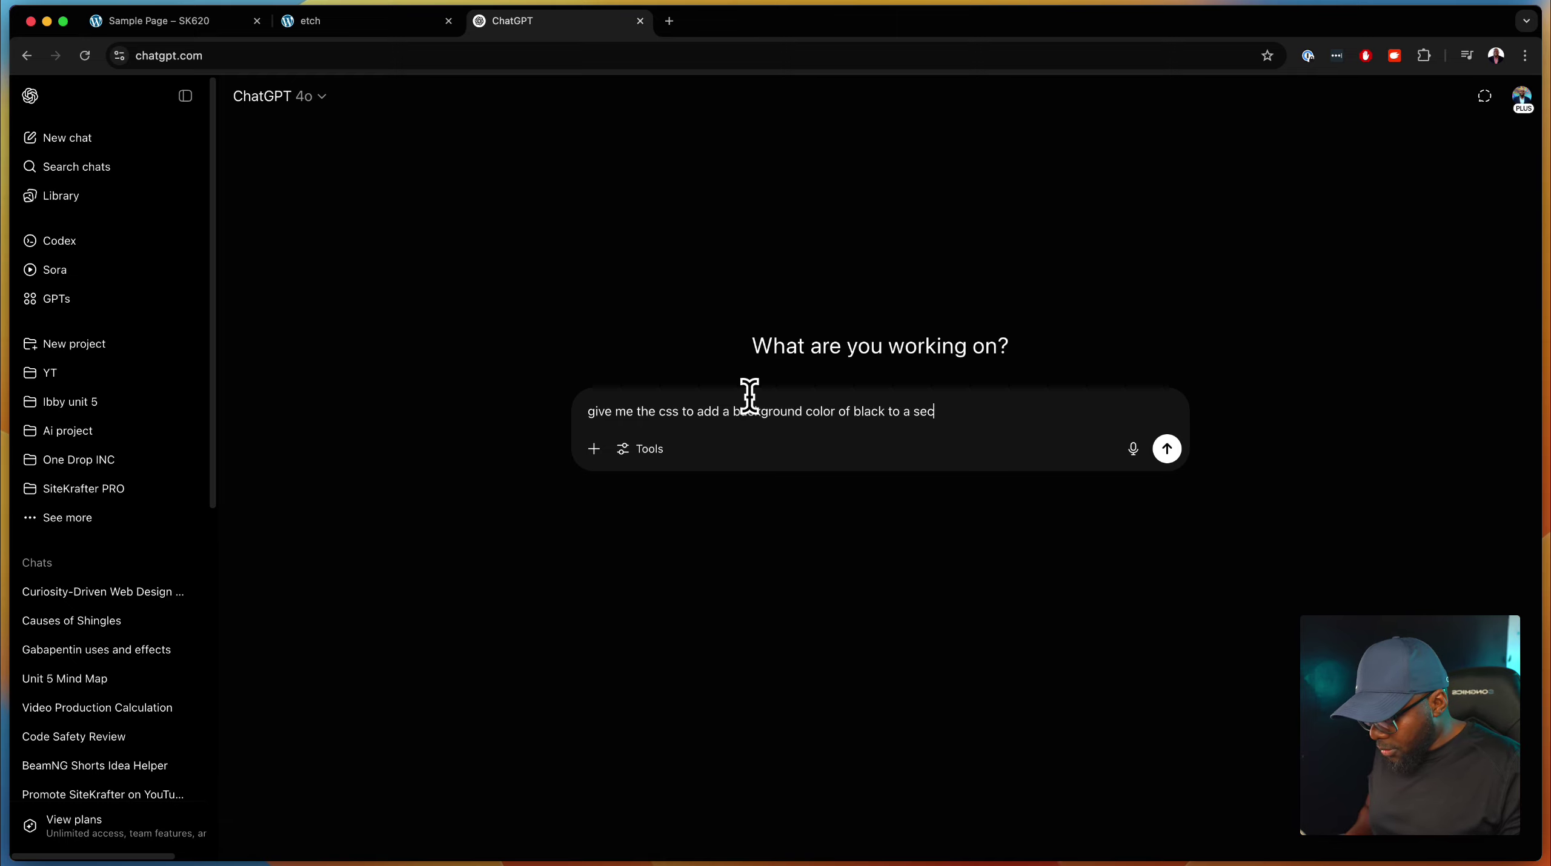
{"action": "key", "text": "Return"}
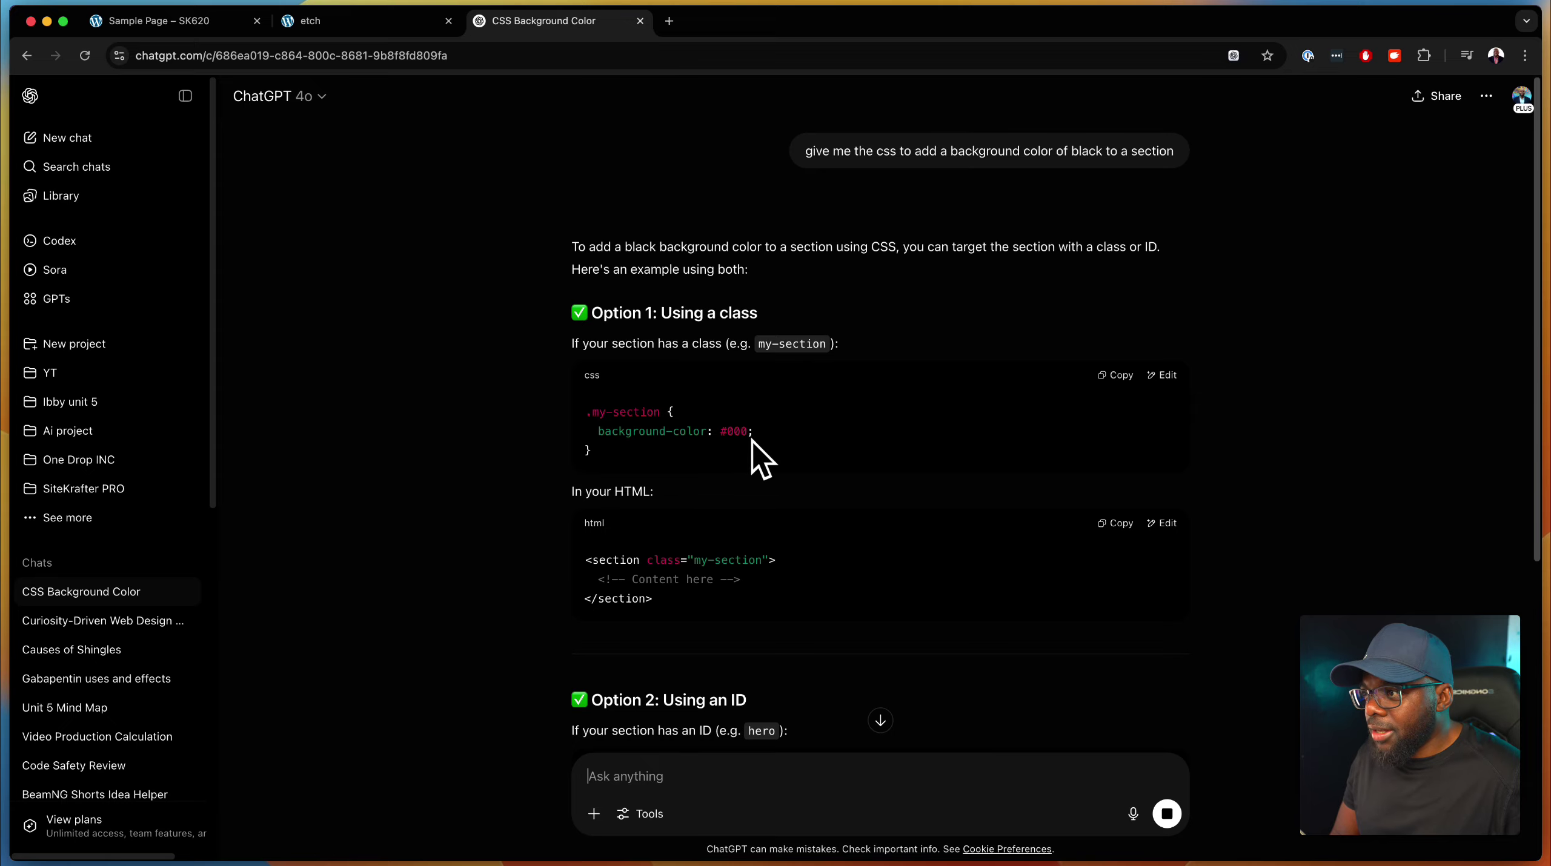
Copy only the declaration background-color: #000; from the class-based CSS example in the ChatGPT answer.
{"action": "left_click_drag", "start_coordinate": [756, 436], "coordinate": [727, 433]}
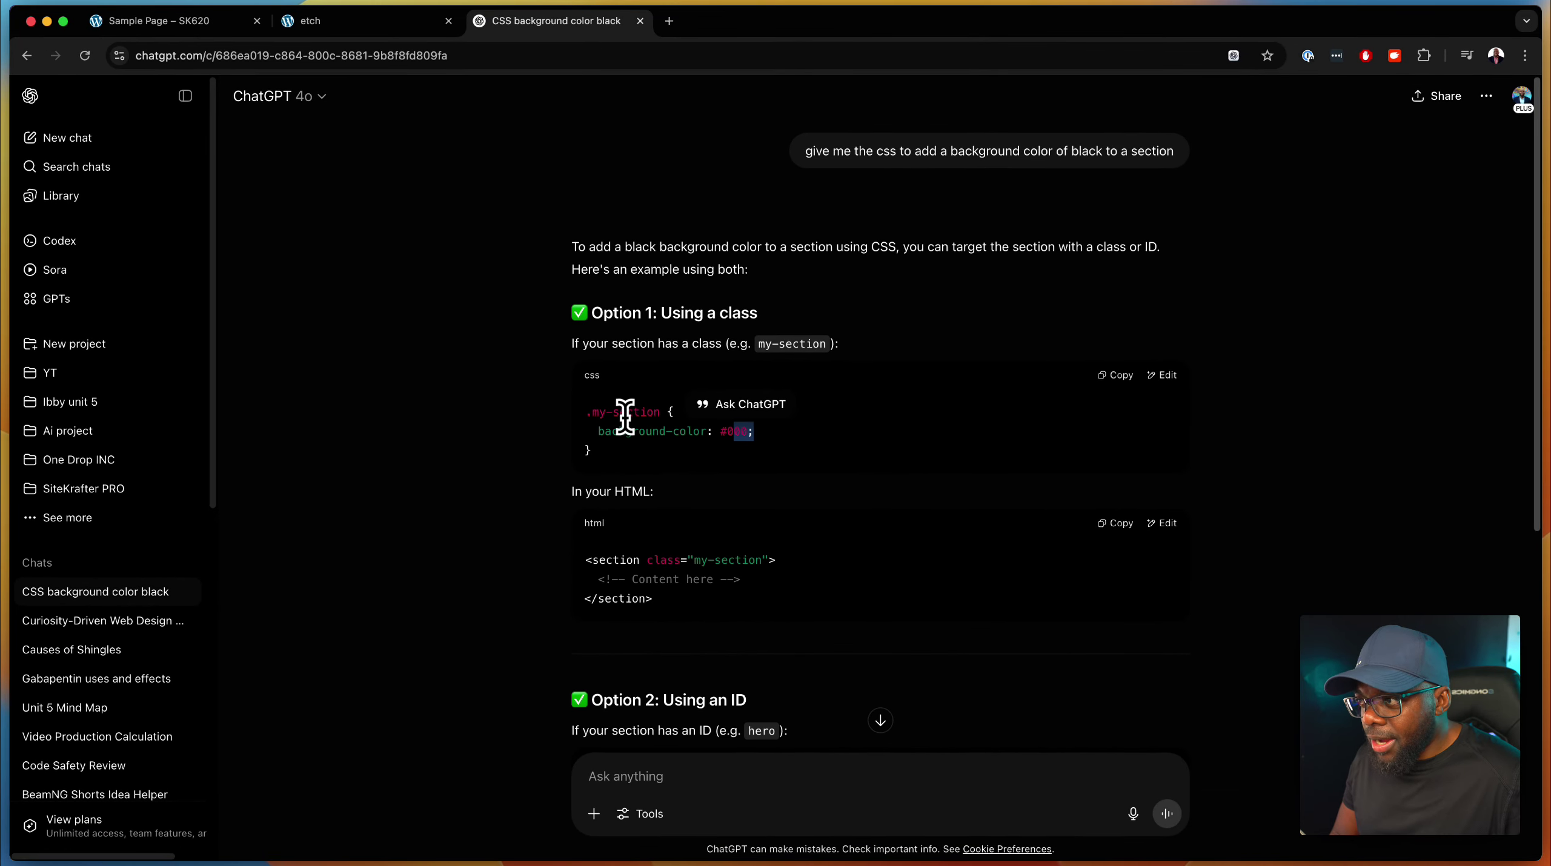
{"action": "left_click_drag", "start_coordinate": [584, 414], "coordinate": [915, 454]}
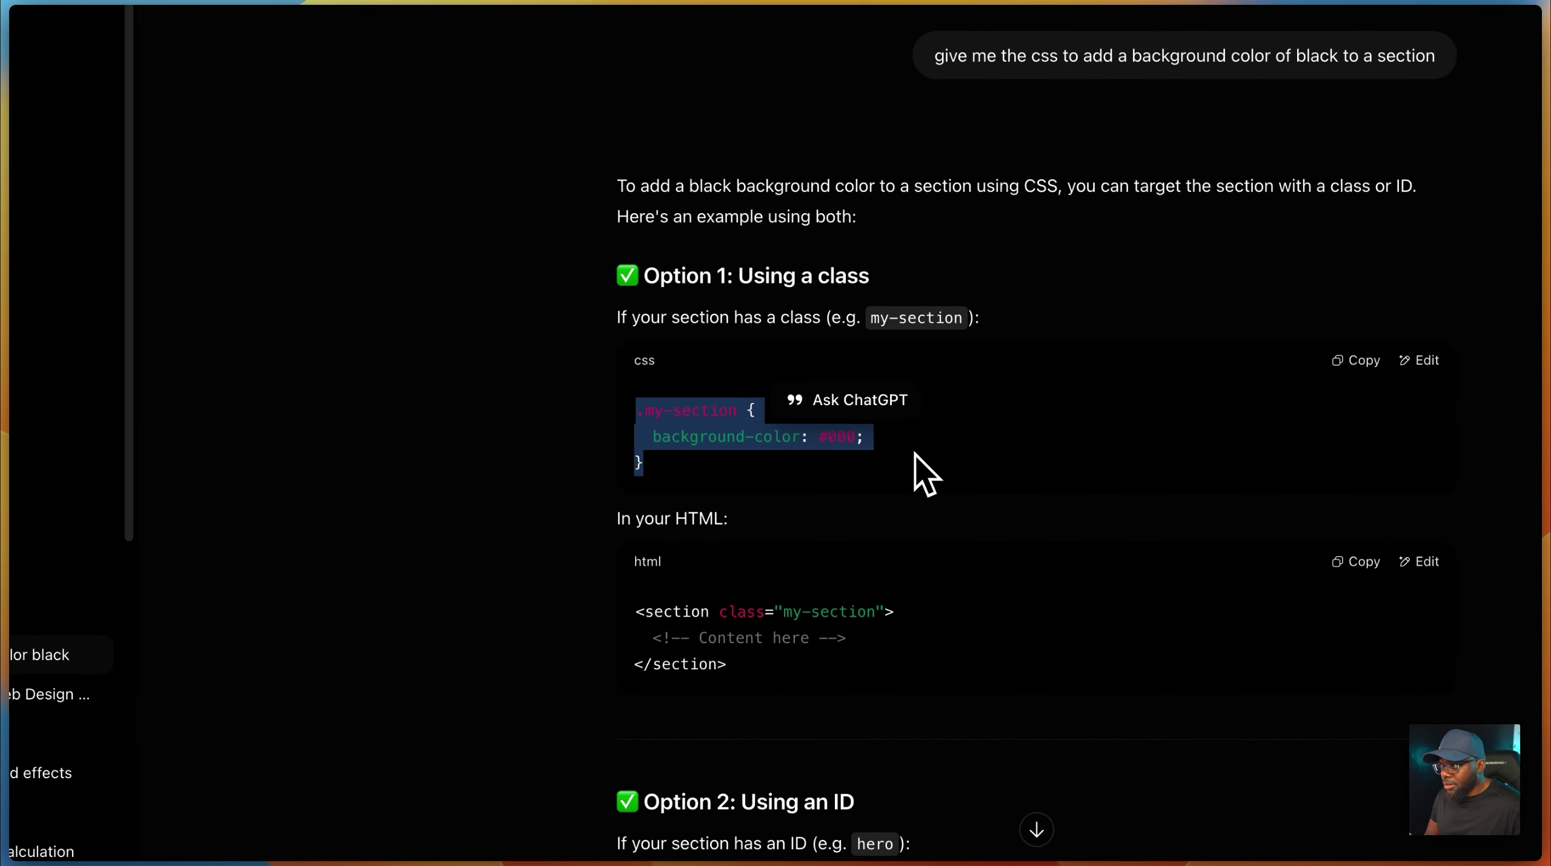
{"action": "key", "text": "super+c"}
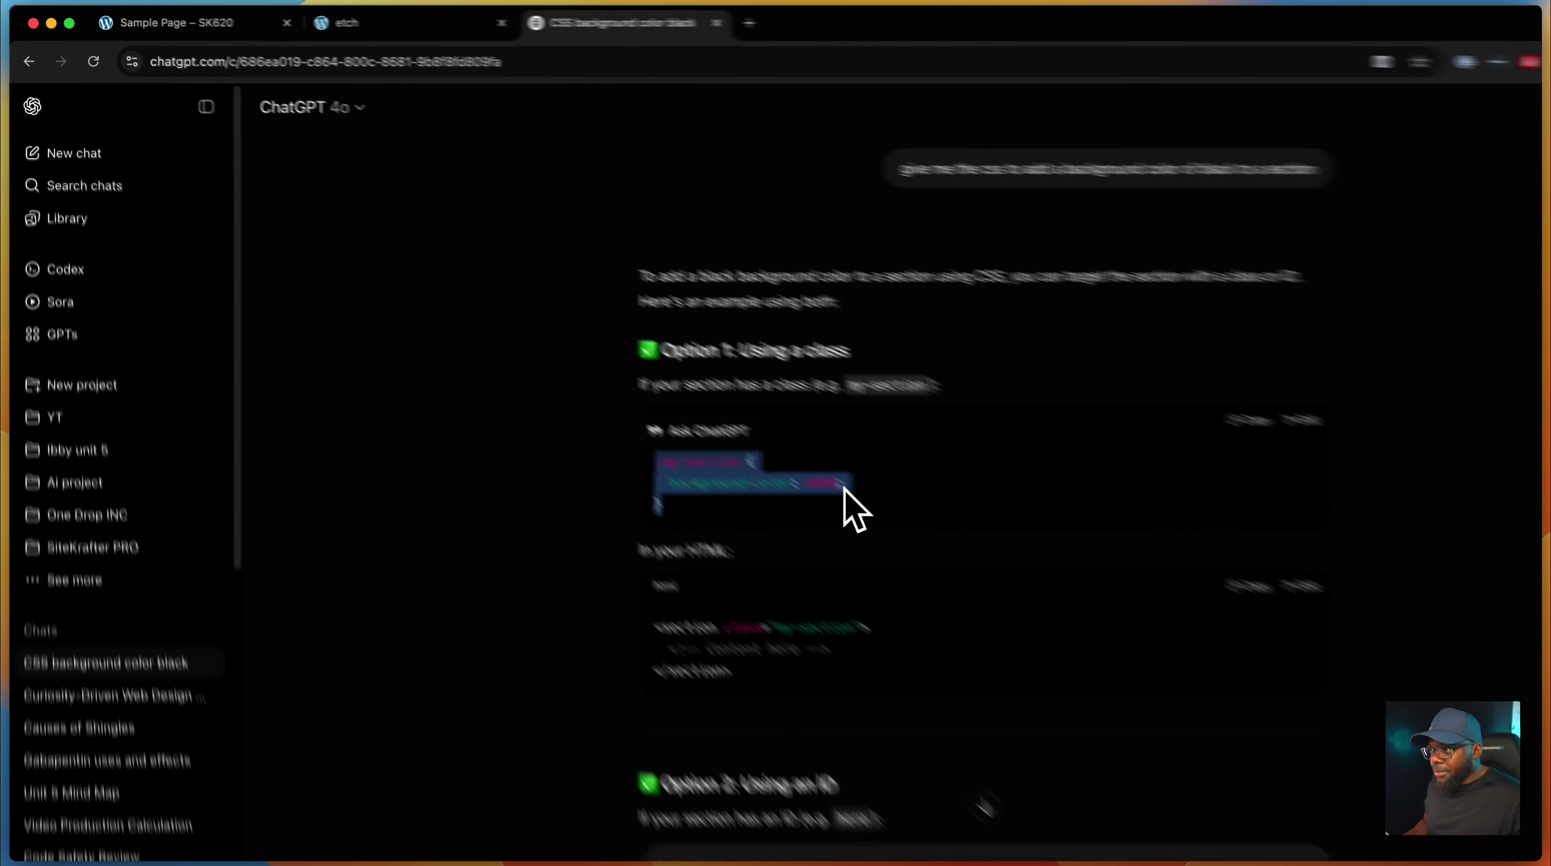
{"action": "left_click_drag", "start_coordinate": [843, 487], "coordinate": [676, 485]}
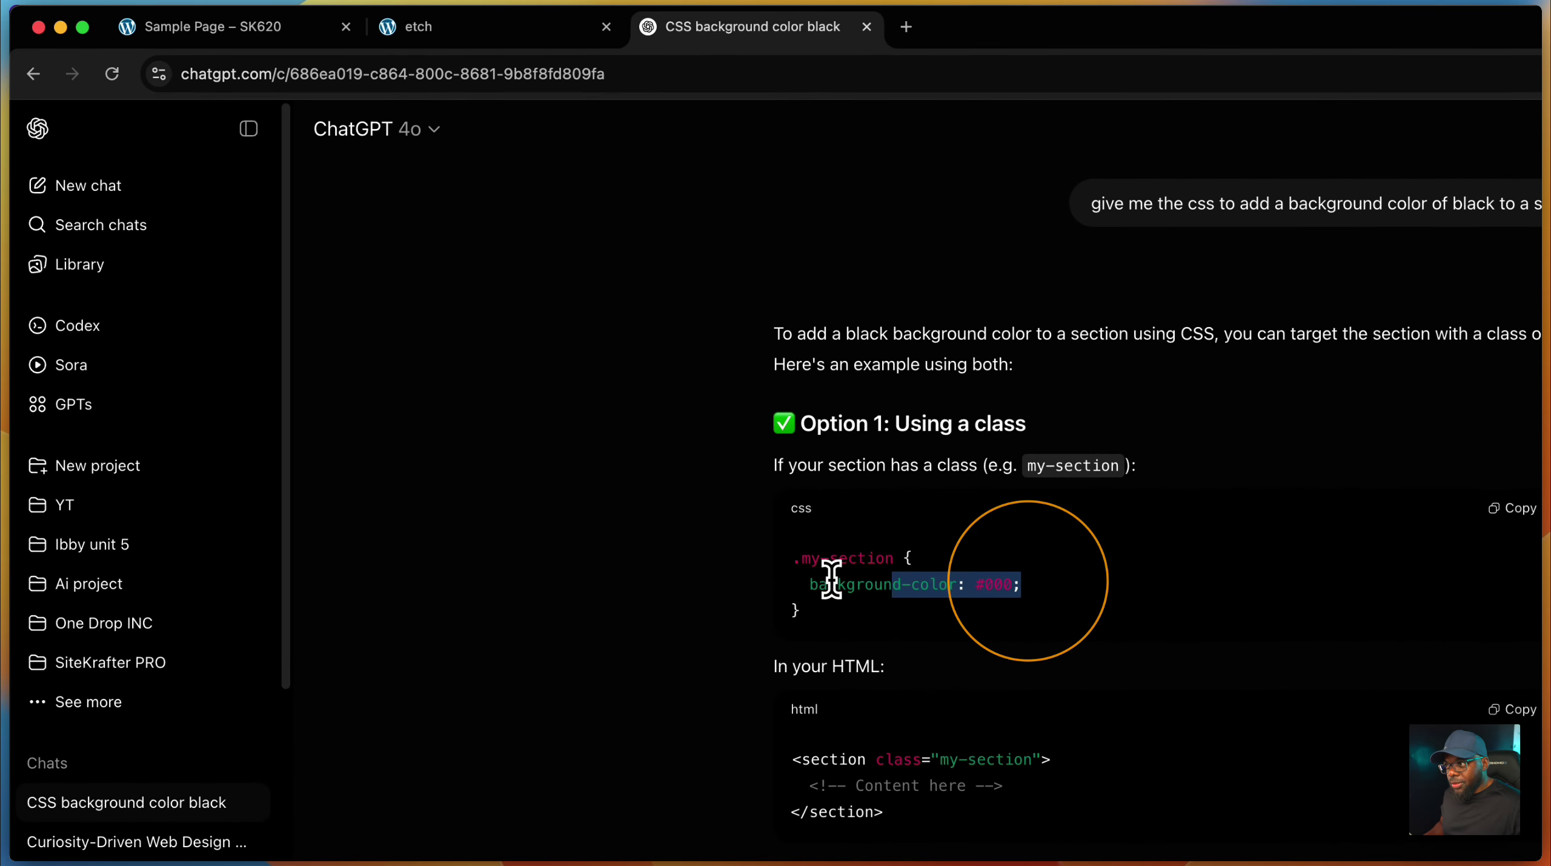
{"action": "left_click_drag", "start_coordinate": [811, 585], "coordinate": [810, 584]}
{"action": "key", "text": "super+c"}
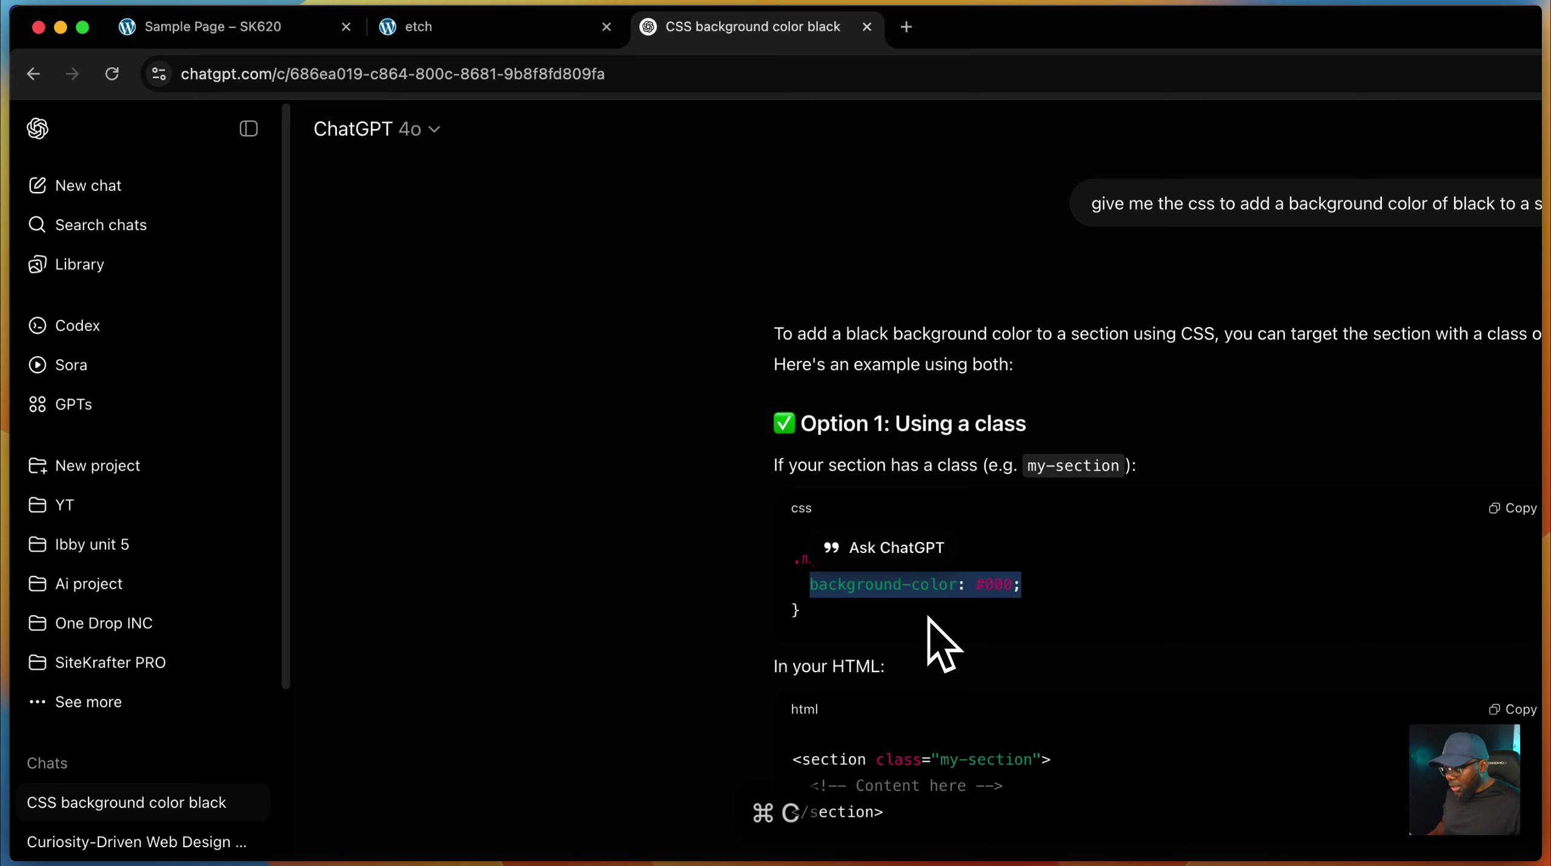
Switch to the Divi page and paste the copied background-color: #000; declaration into the section's Main Element custom CSS.
{"action": "left_click", "coordinate": [209, 27]}
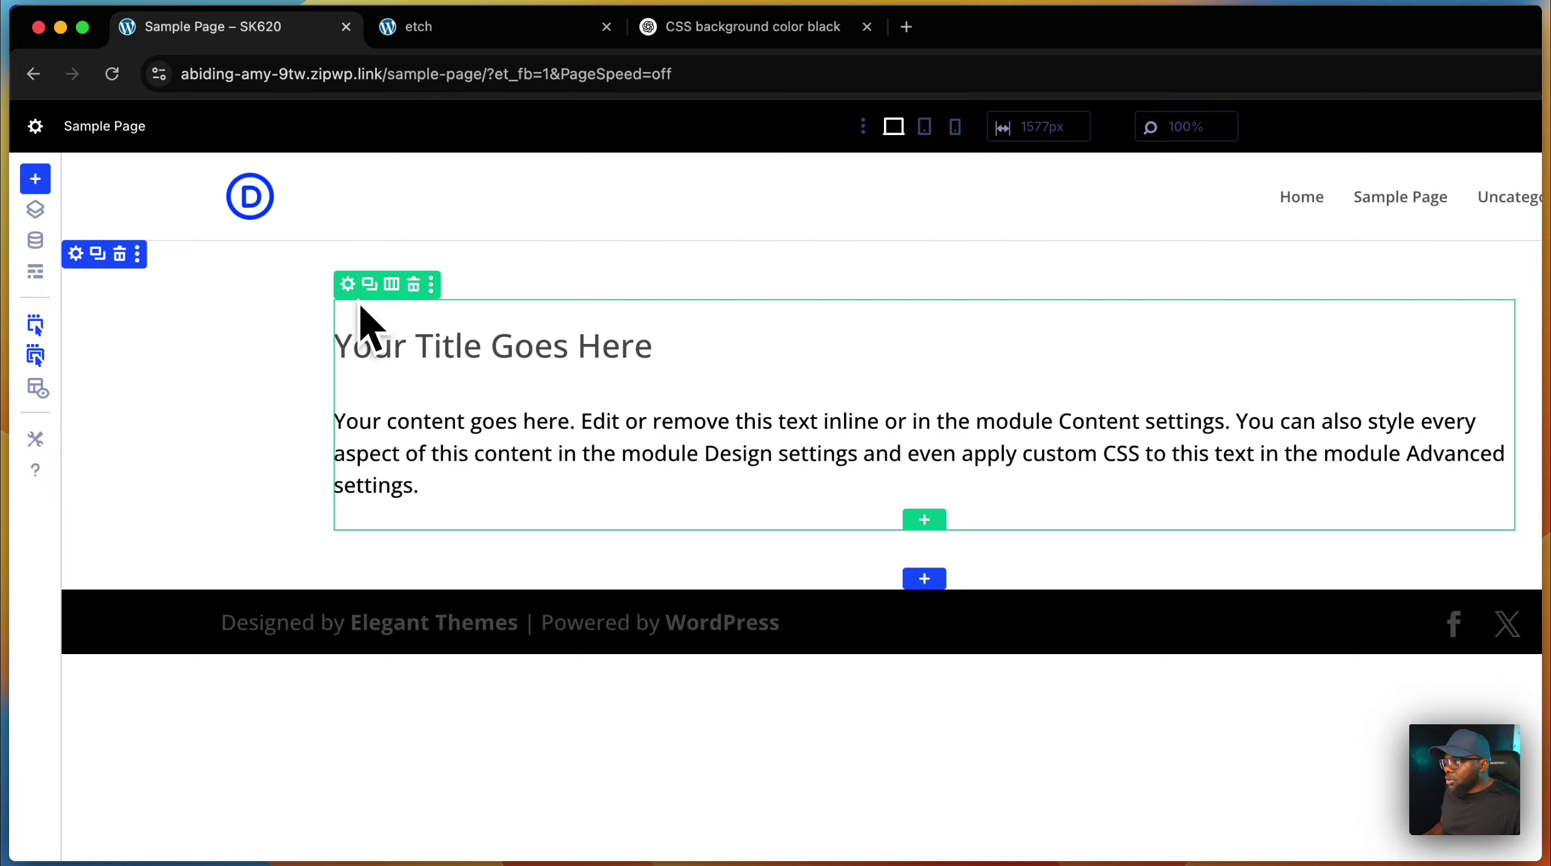
{"action": "left_click", "coordinate": [76, 254]}
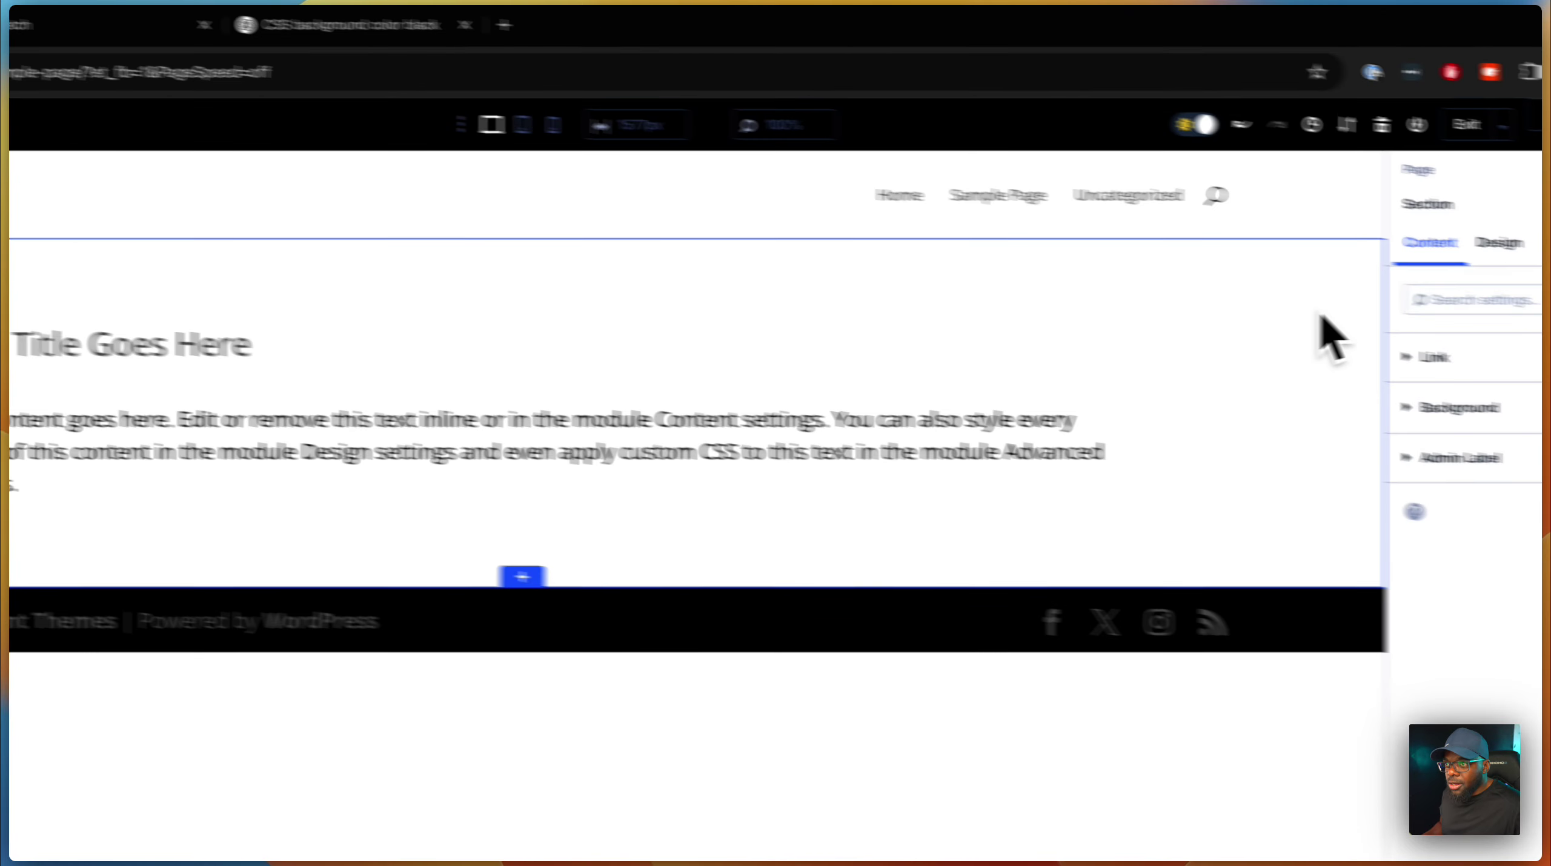
{"action": "left_click", "coordinate": [1455, 223]}
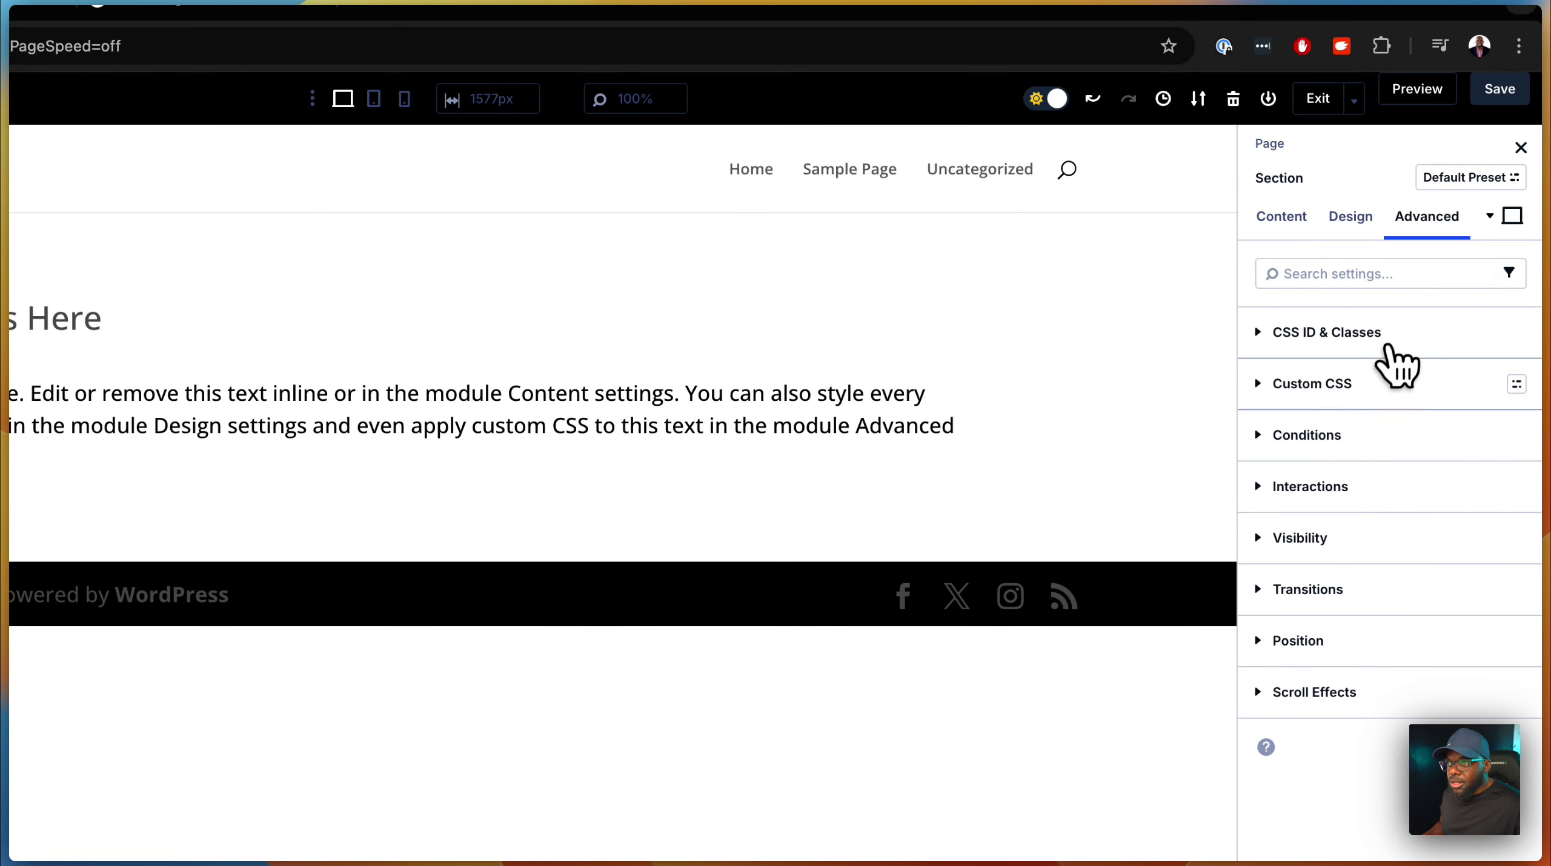
{"action": "left_click", "coordinate": [1371, 384]}
{"action": "left_click", "coordinate": [1479, 458]}
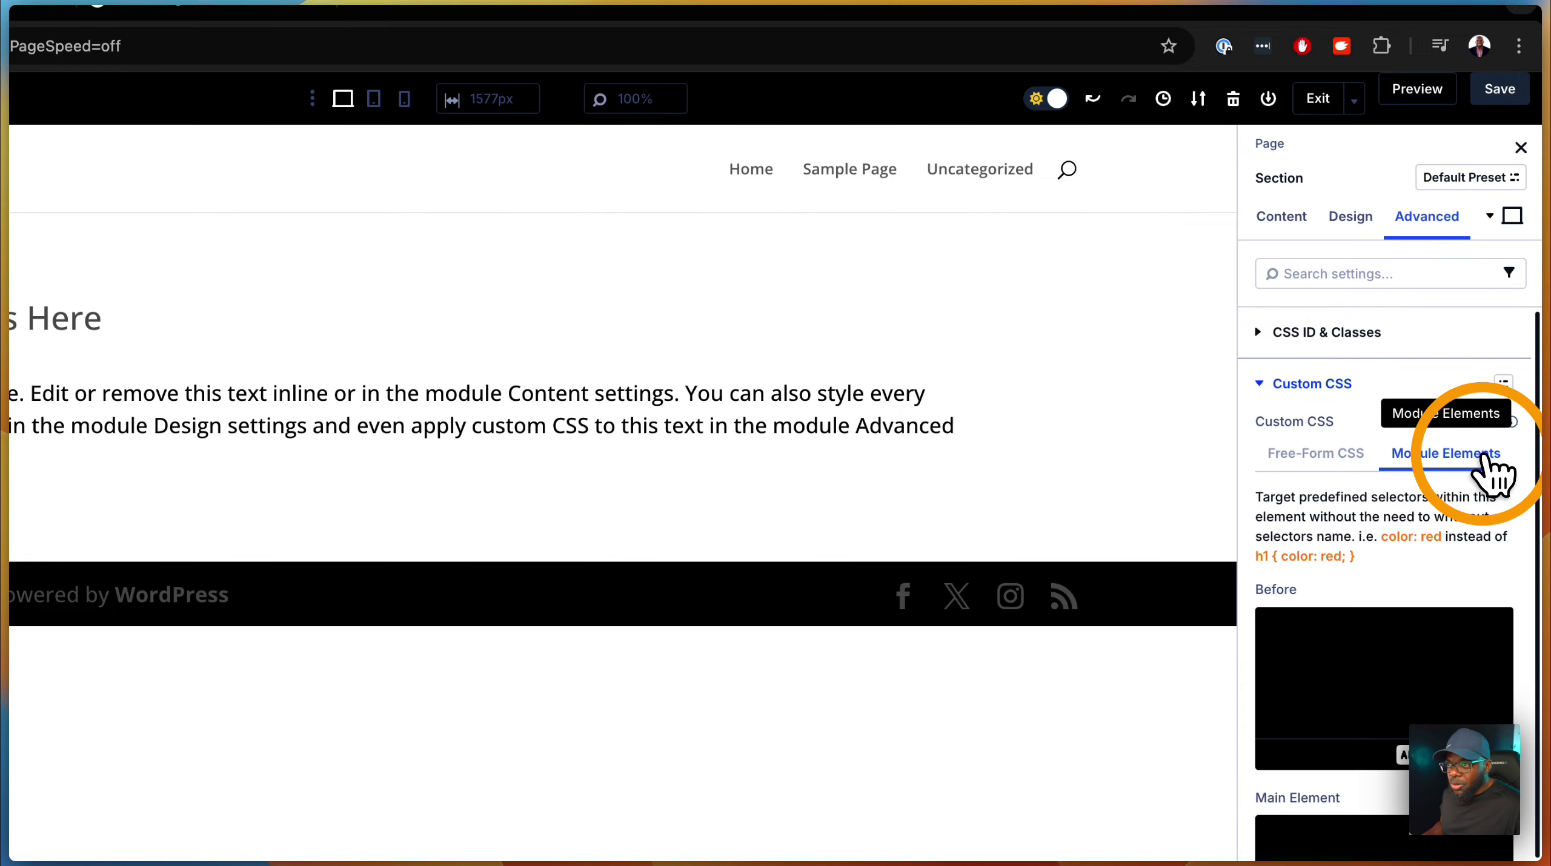
{"action": "left_click", "coordinate": [1389, 816]}
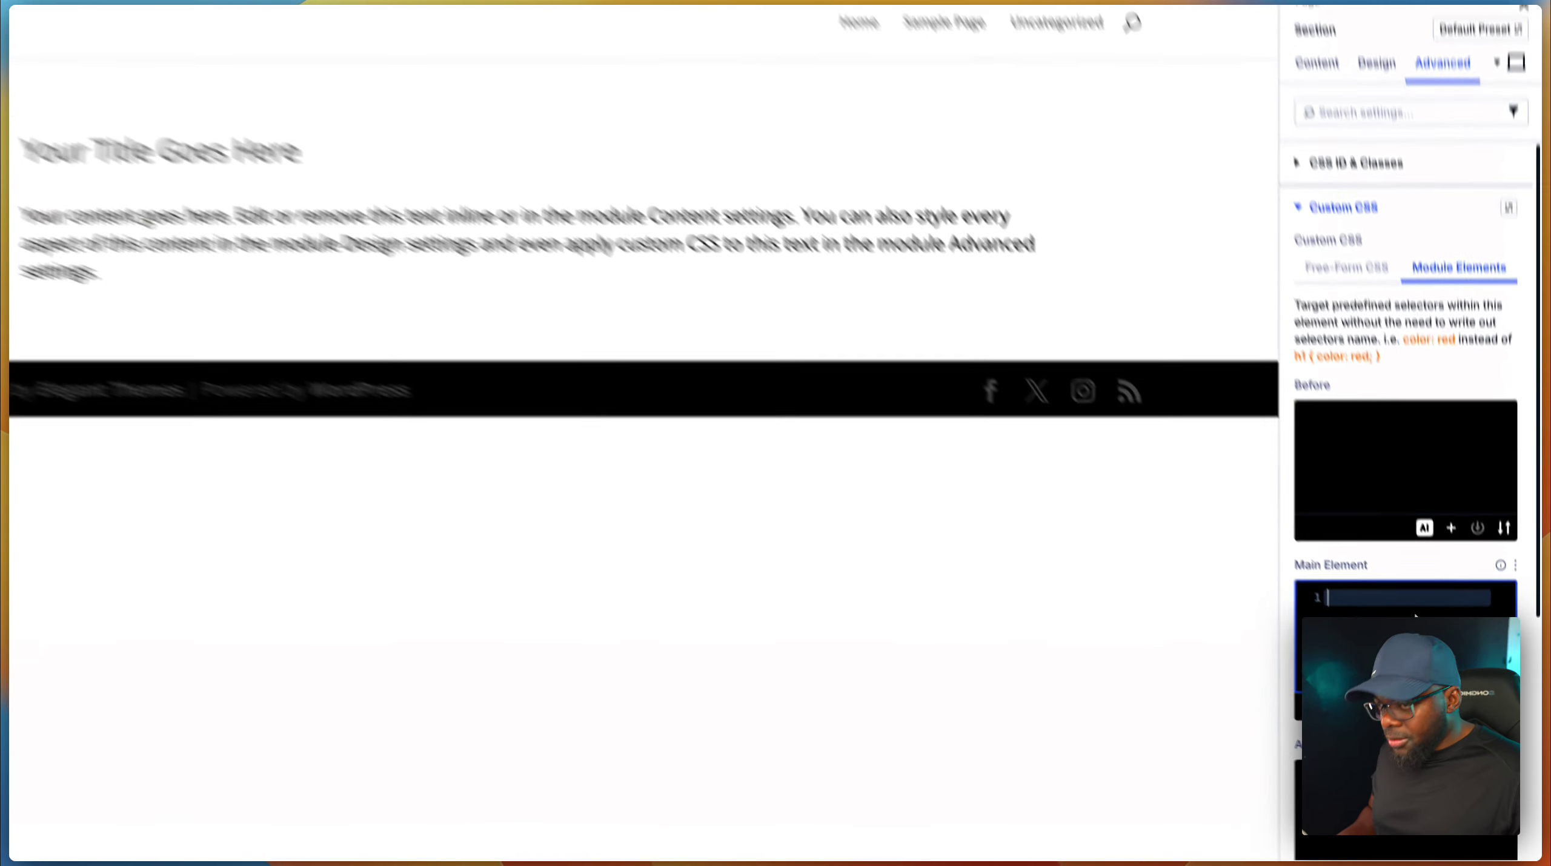
{"action": "key", "text": "super+v"}
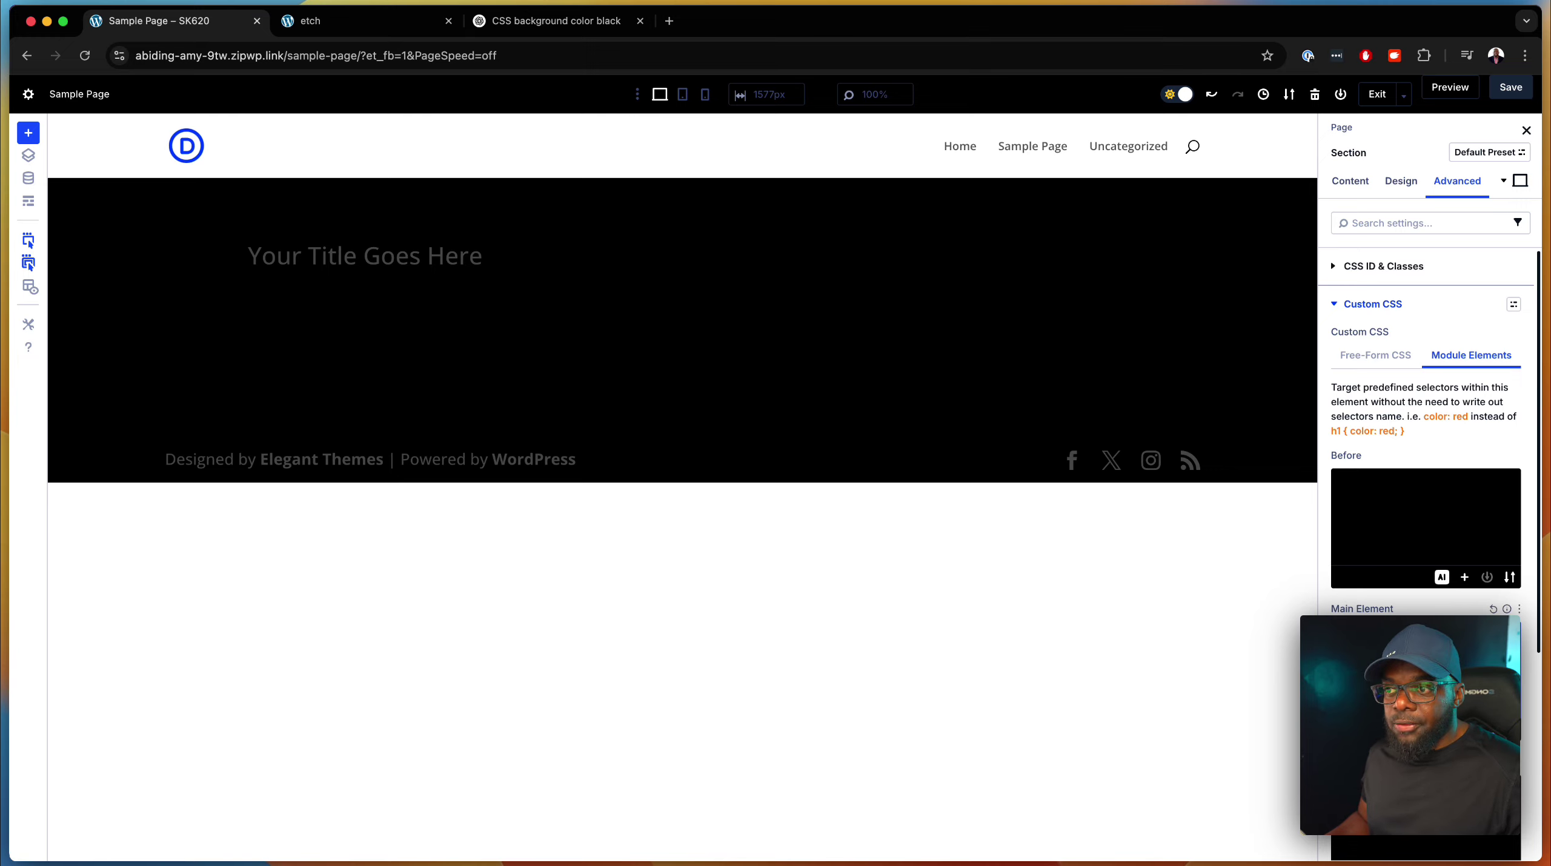
Remove the background-color declaration from the section's Main Element custom CSS.
{"action": "left_click_drag", "start_coordinate": [1387, 652], "coordinate": [1360, 637]}
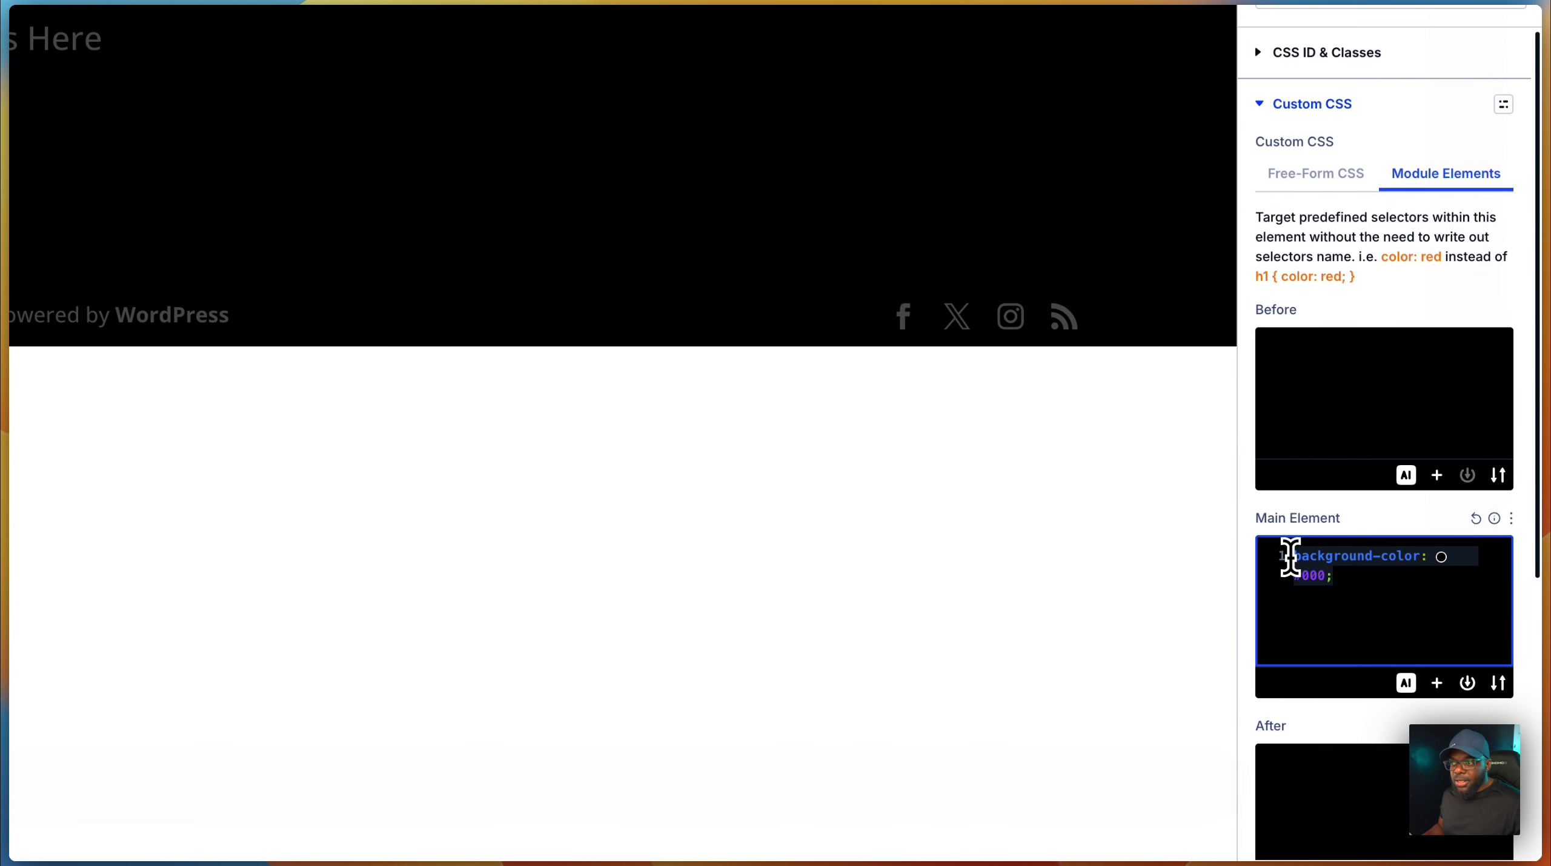
{"action": "key", "text": "BackSpace"}
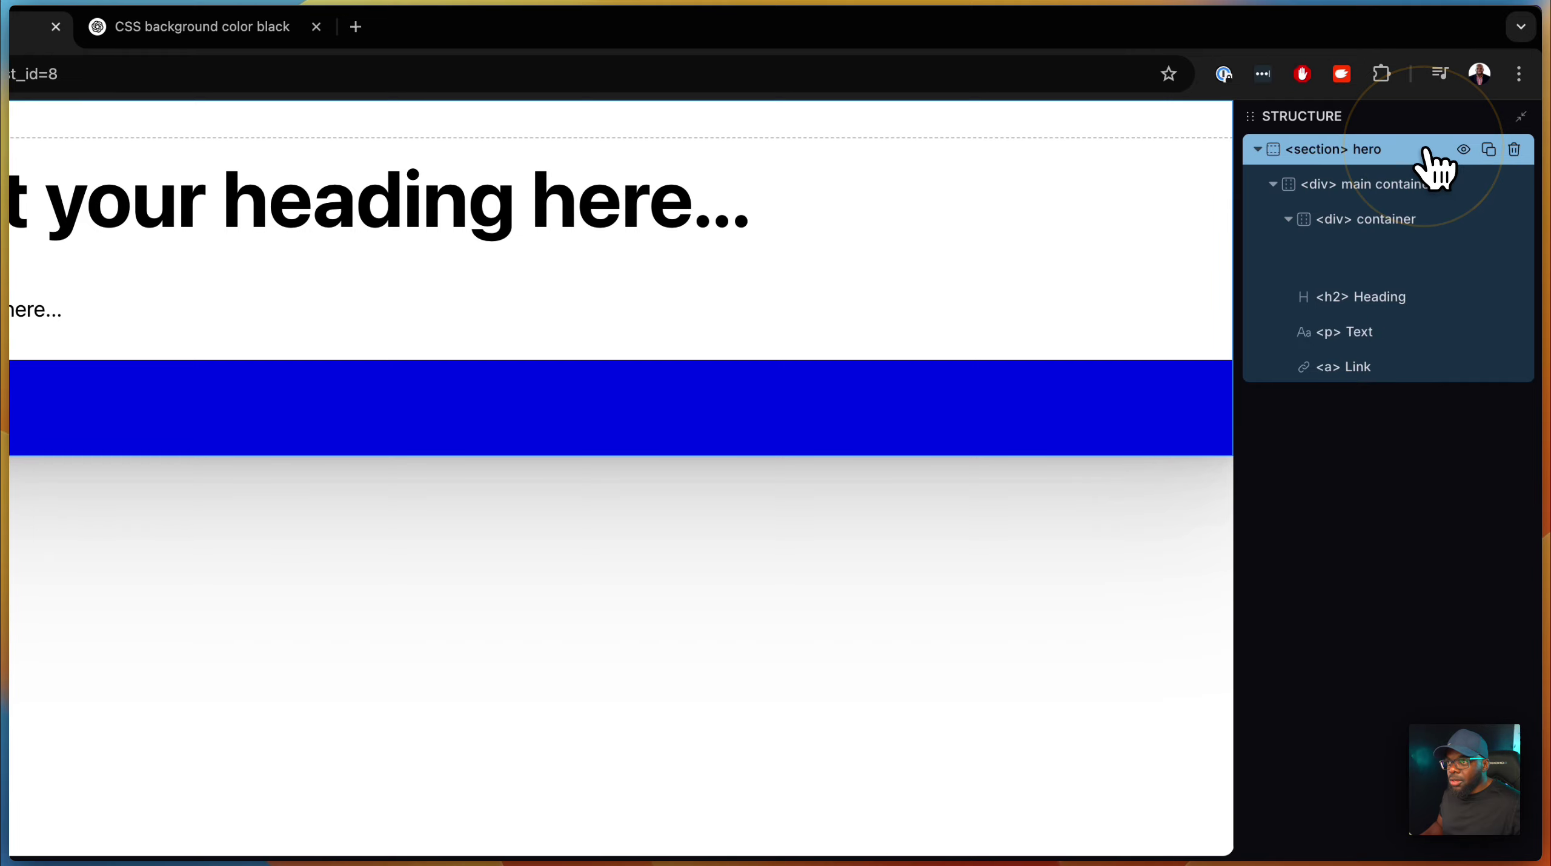
Add the copied background-color: #000; declaration to the .hero class of the section in Etch.
{"action": "left_click", "coordinate": [1431, 153]}
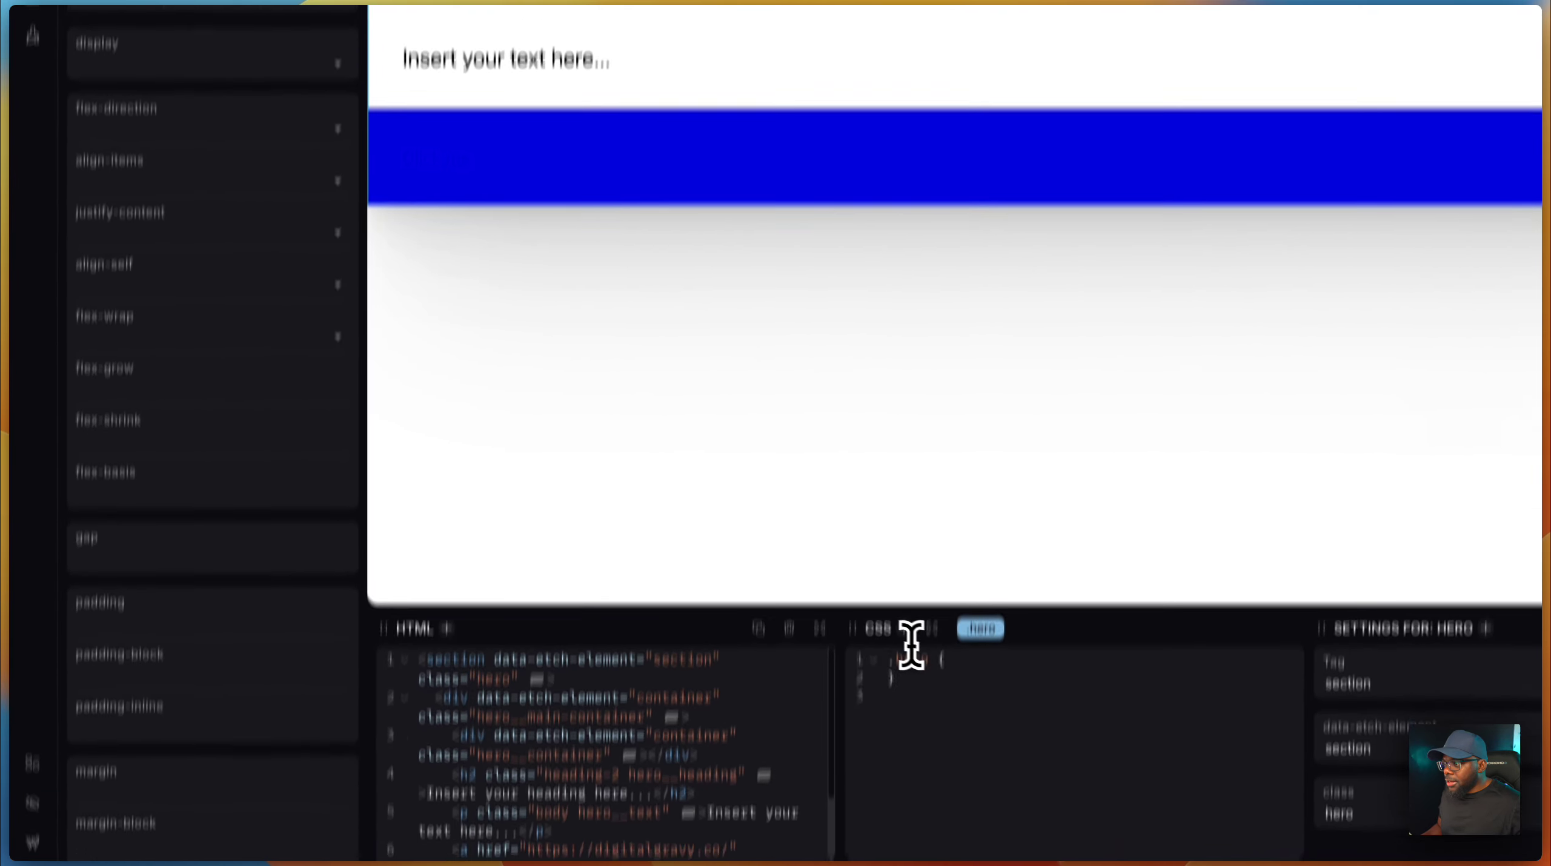
{"action": "left_click", "coordinate": [948, 779]}
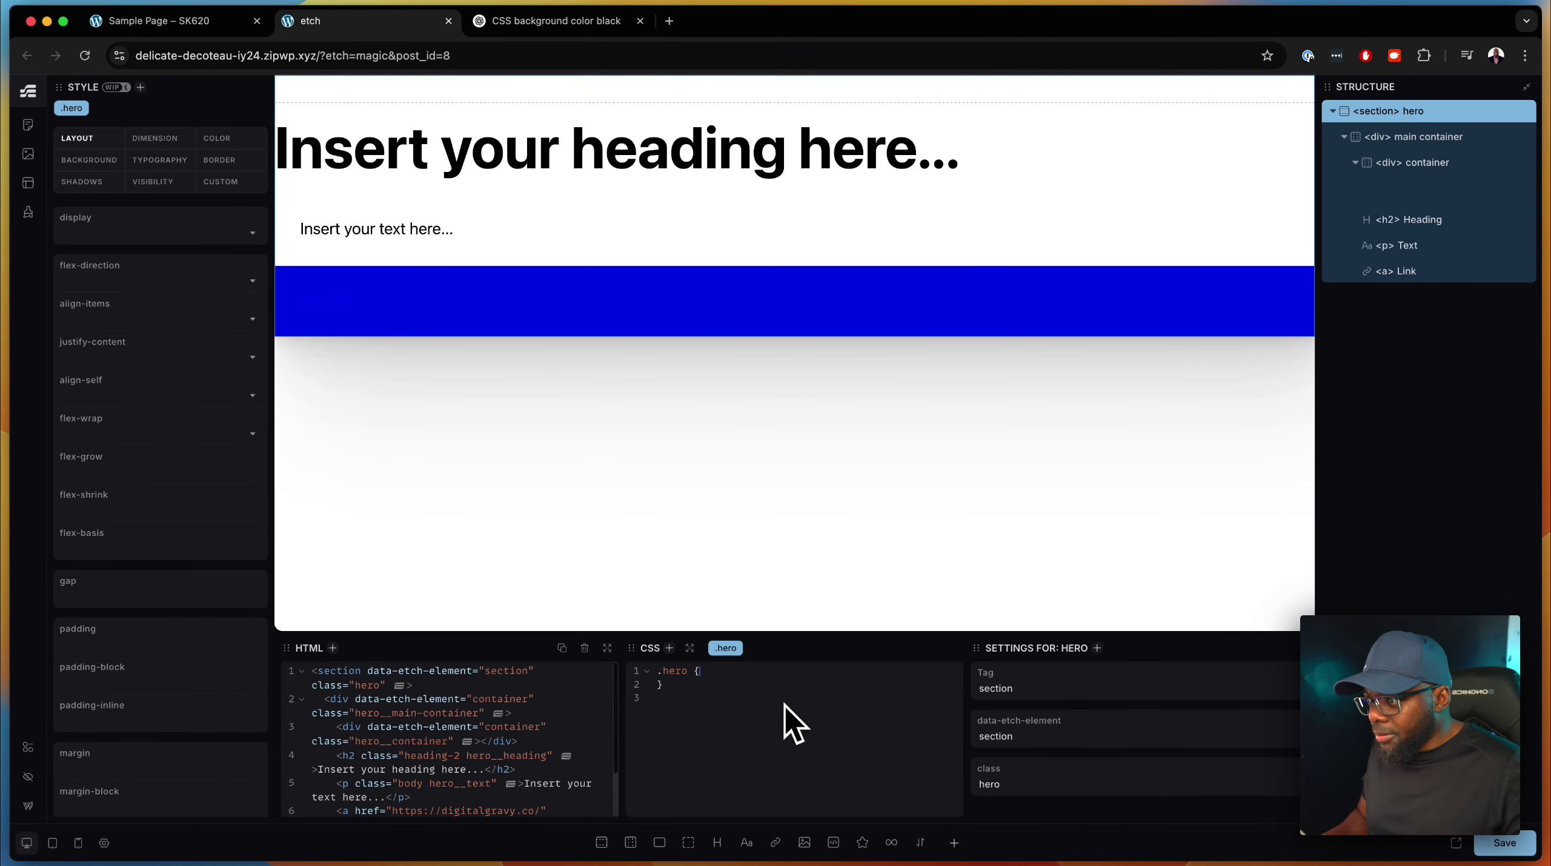
{"action": "key", "text": "super+v"}
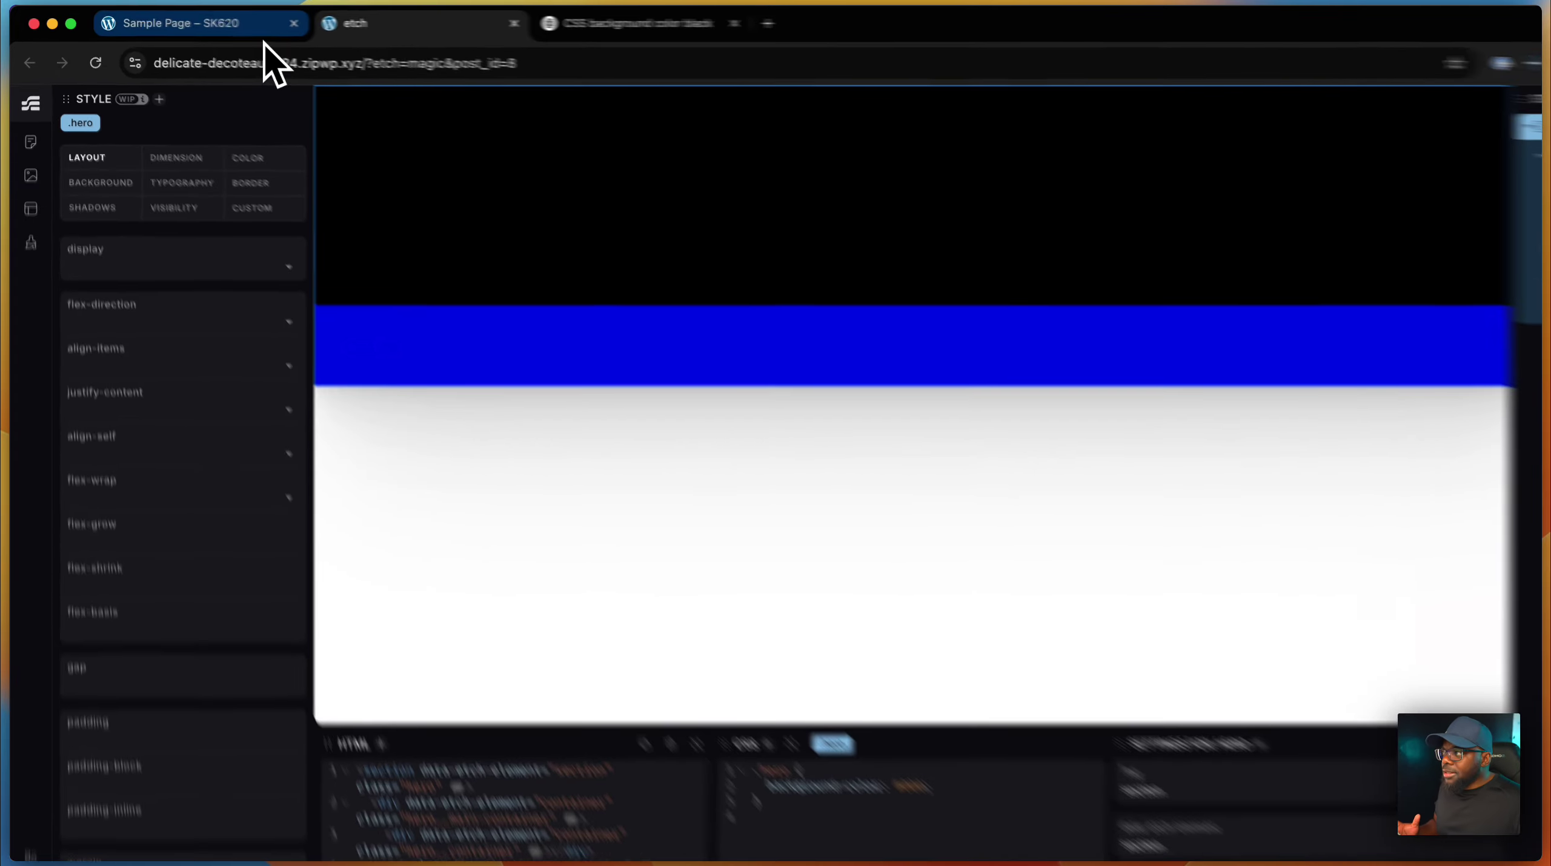
Return to the Divi page and look over the variable categories in the Variable Manager.
{"action": "left_click", "coordinate": [266, 25]}
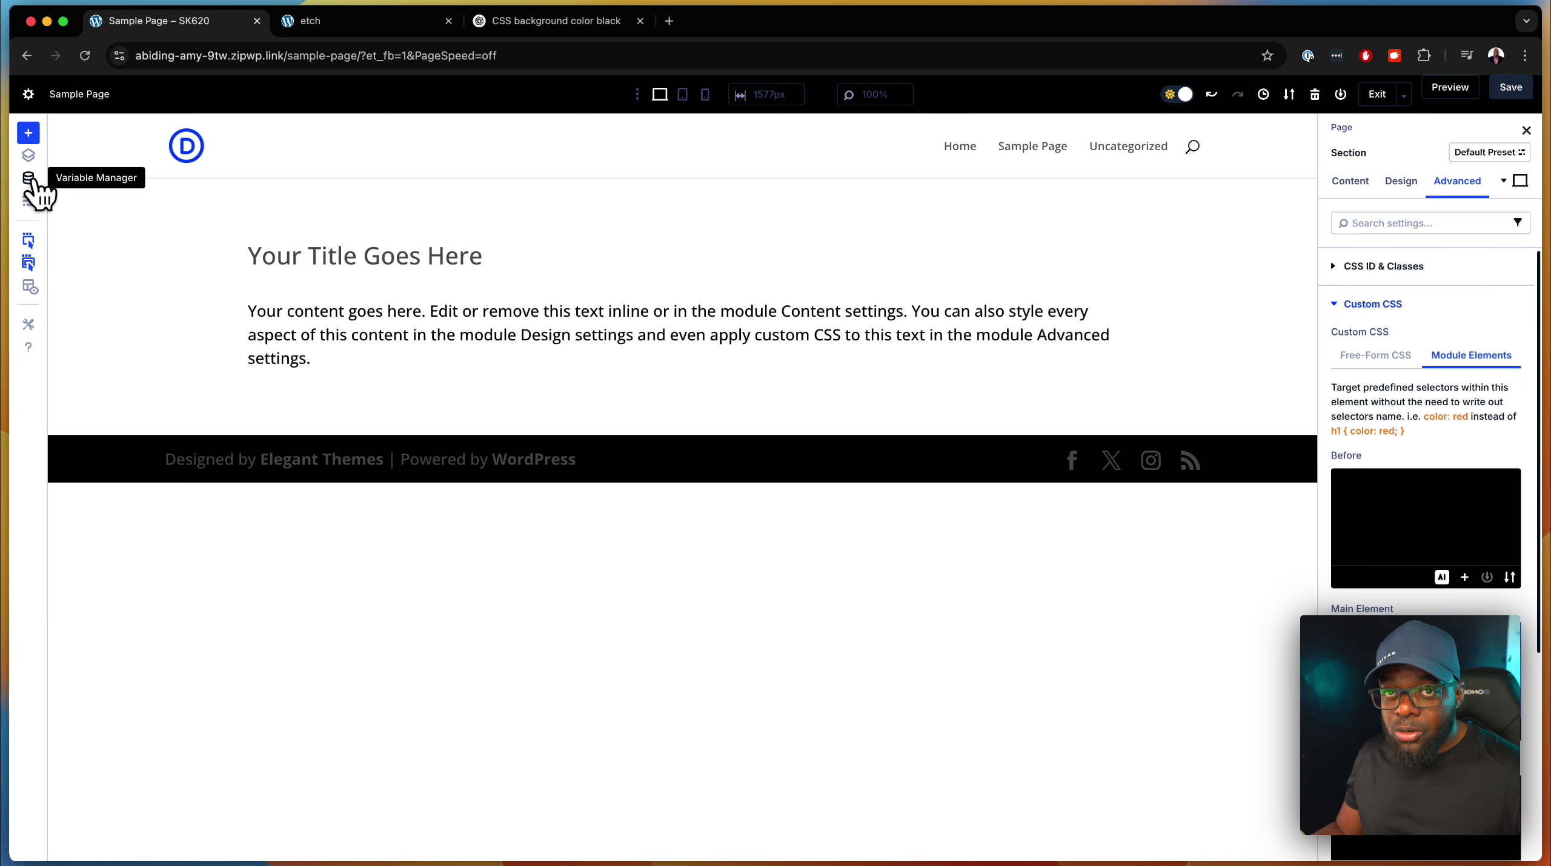
{"action": "left_click", "coordinate": [28, 179]}
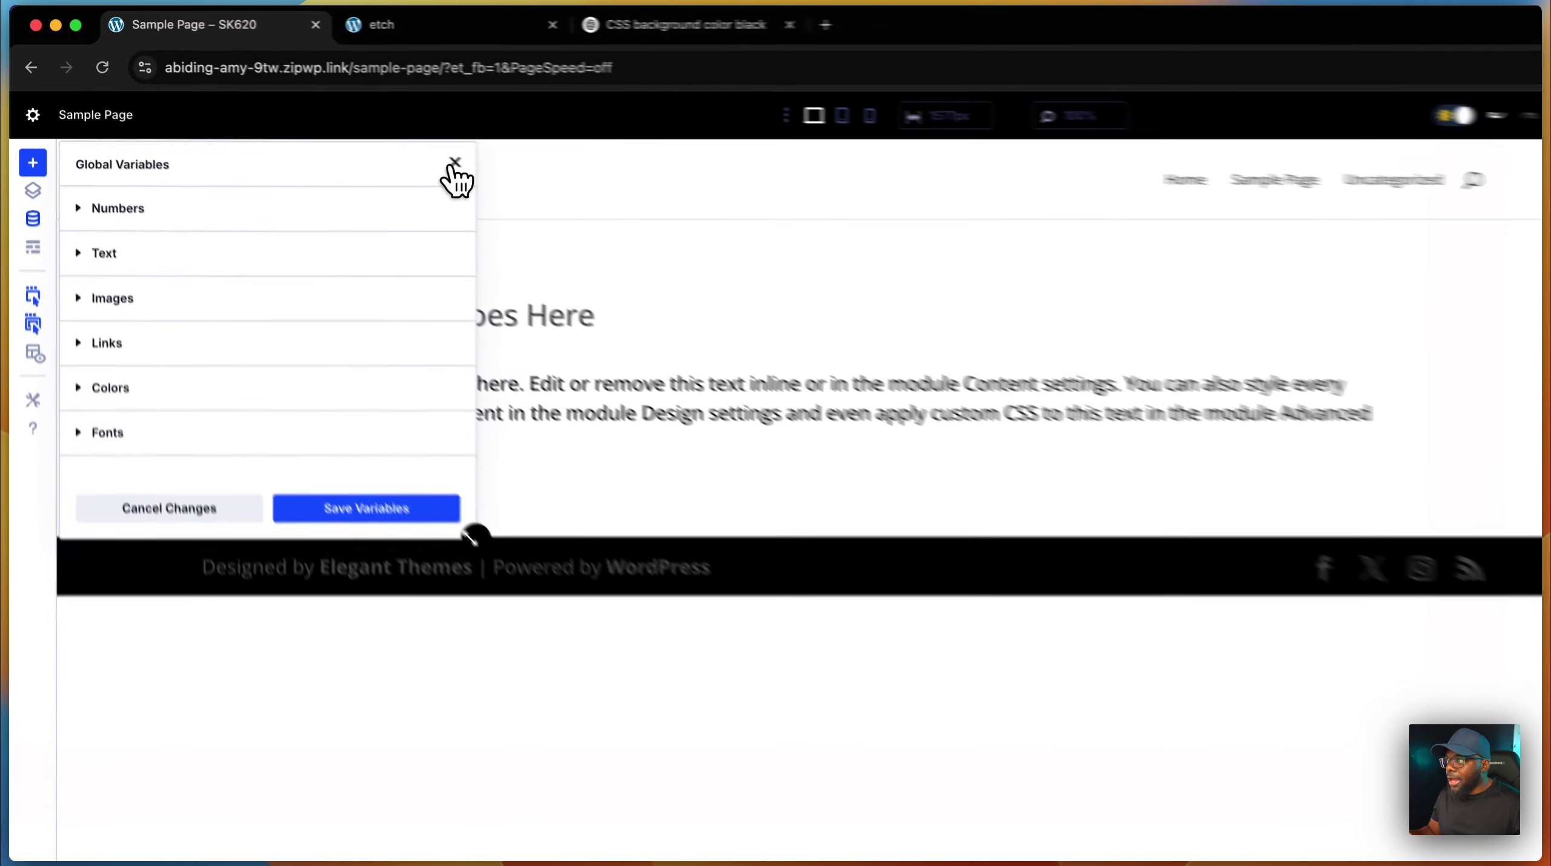
{"action": "left_click", "coordinate": [369, 131]}
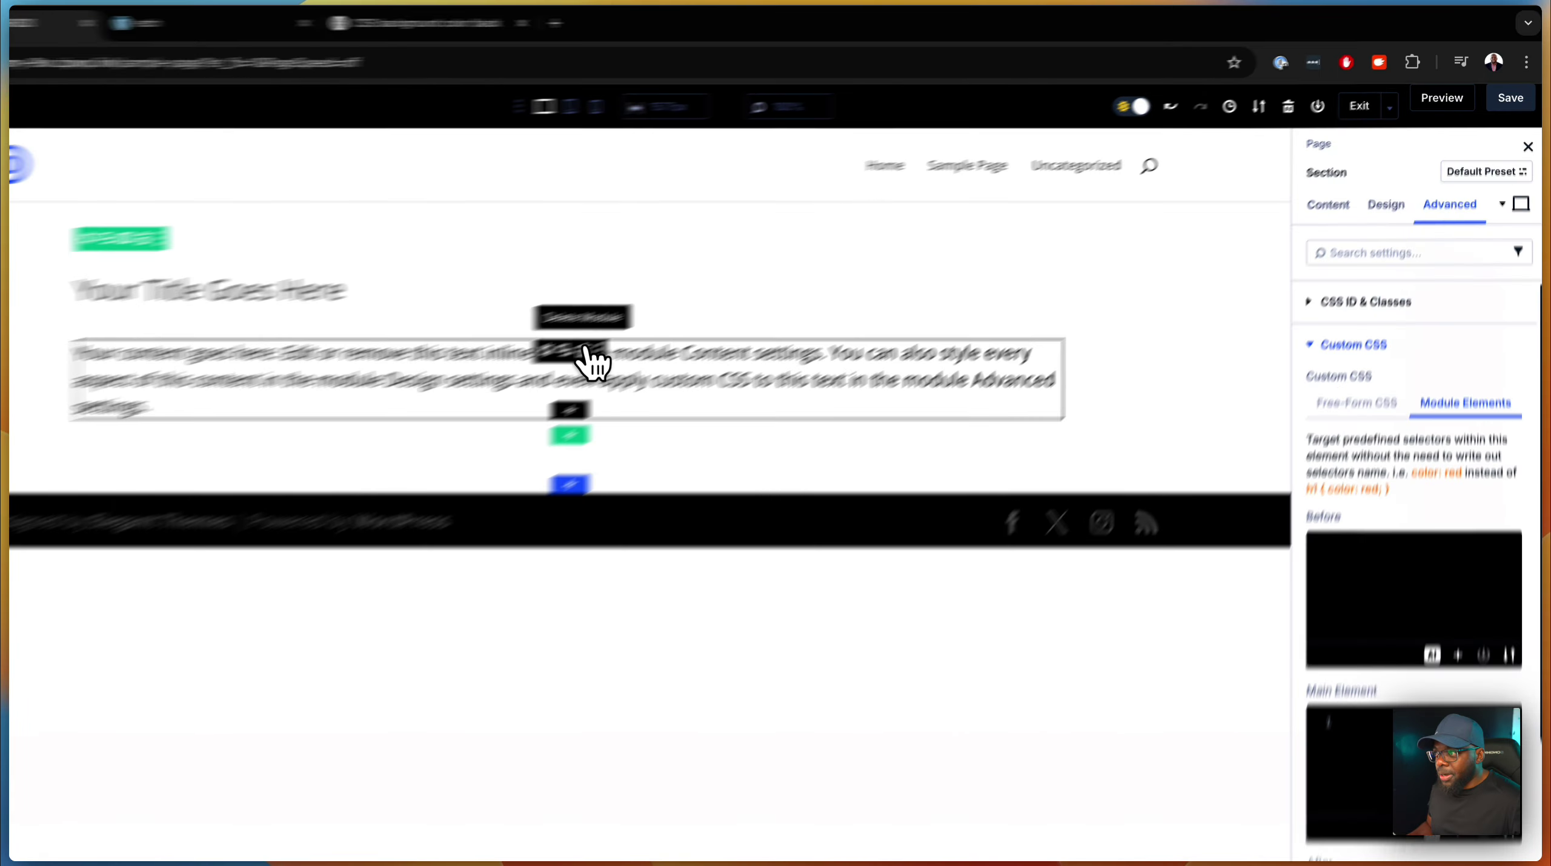
Delete the text module under the title in the Divi section.
{"action": "left_click", "coordinate": [586, 352]}
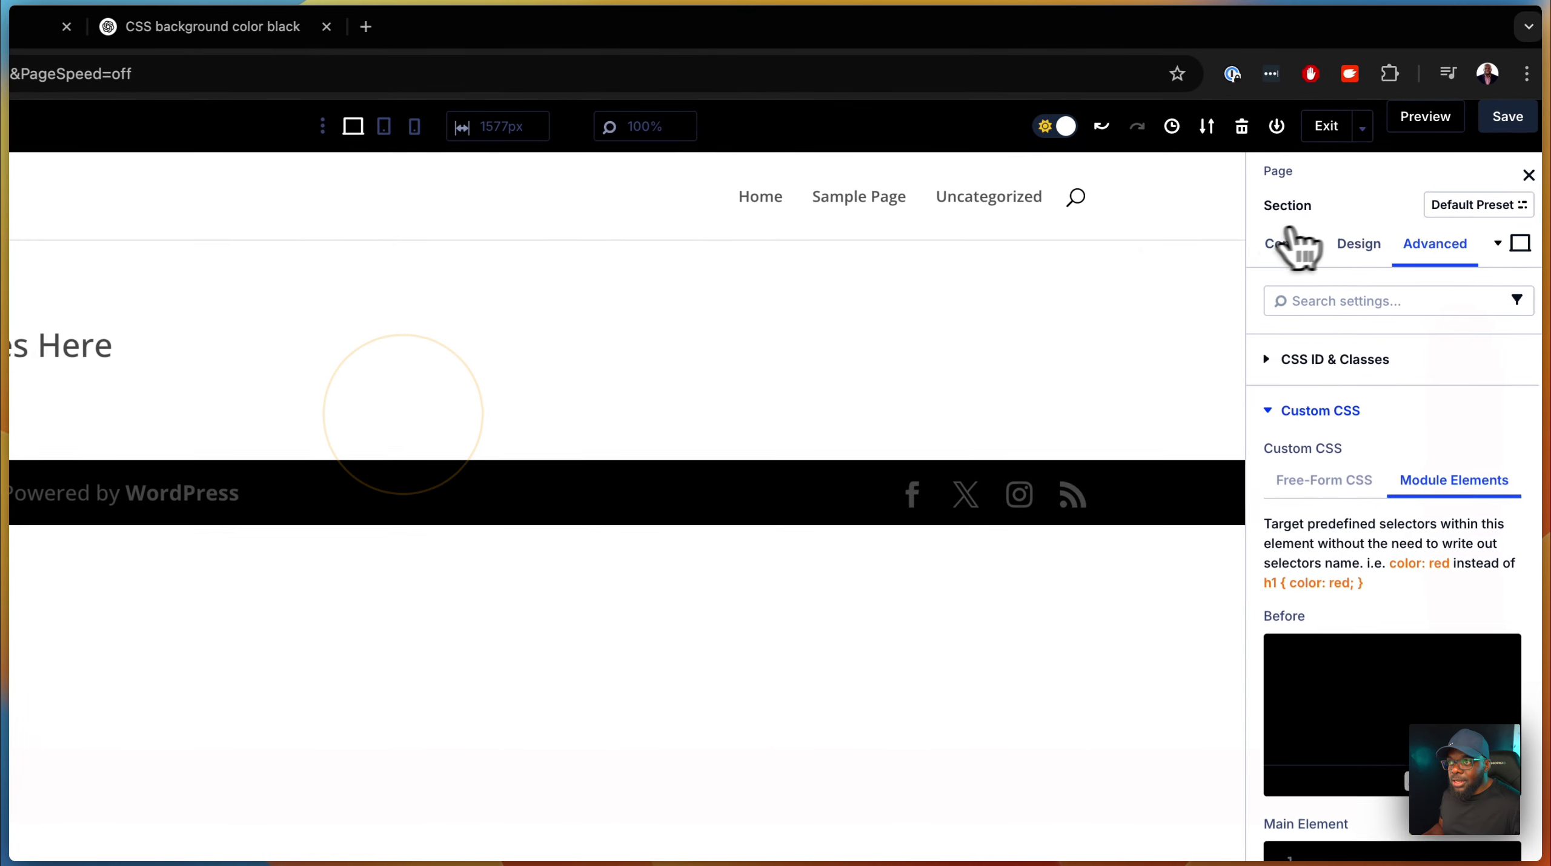
{"action": "left_click", "coordinate": [1521, 172]}
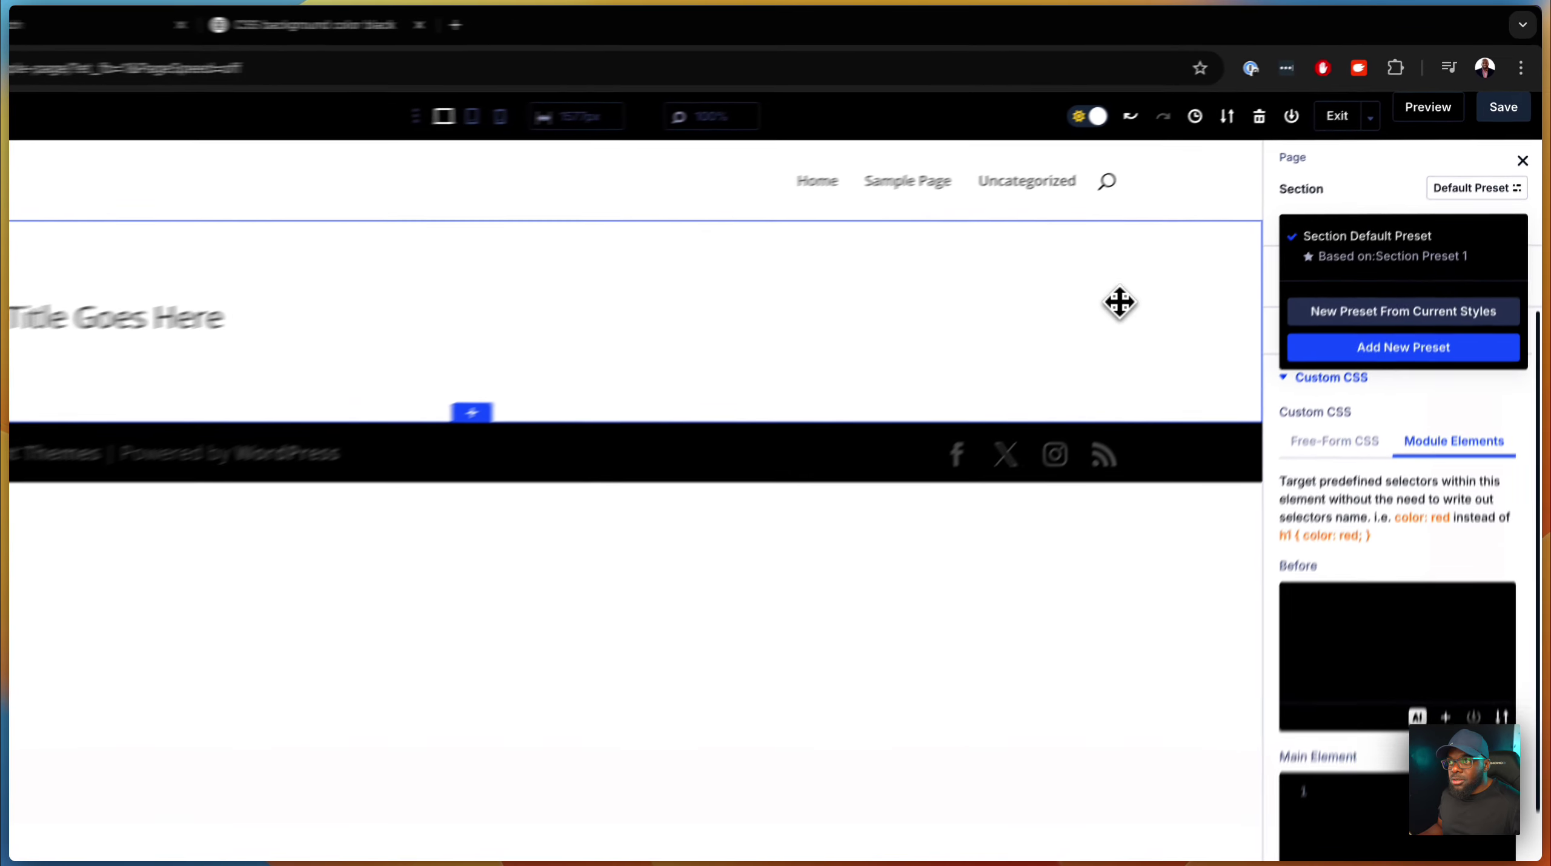
{"action": "left_click", "coordinate": [1207, 242]}
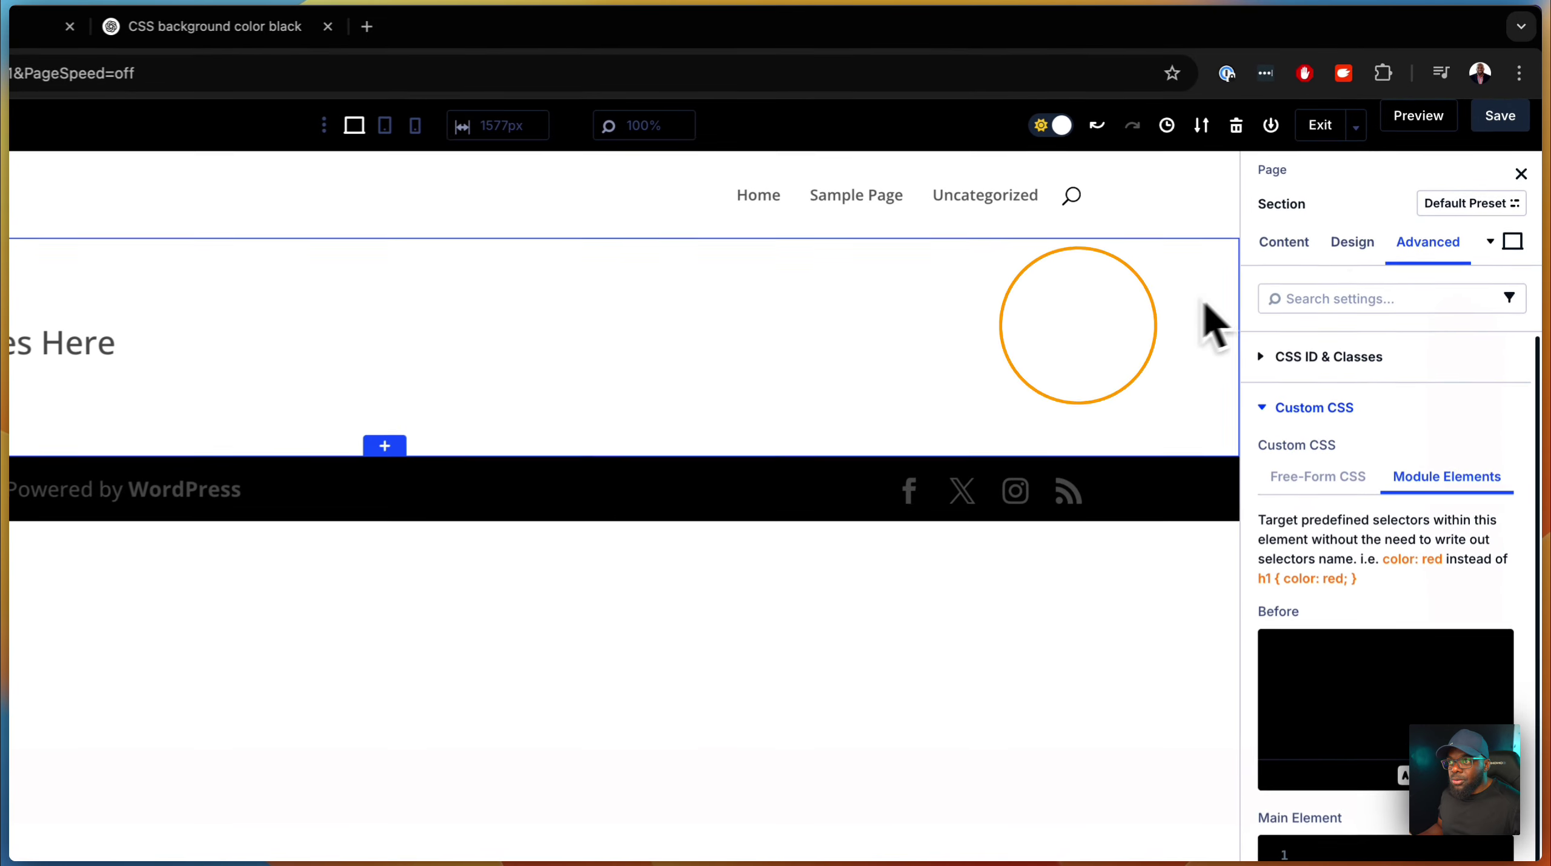
Add a new preset for the section and delete Section Preset 1.
{"action": "left_click", "coordinate": [1491, 152]}
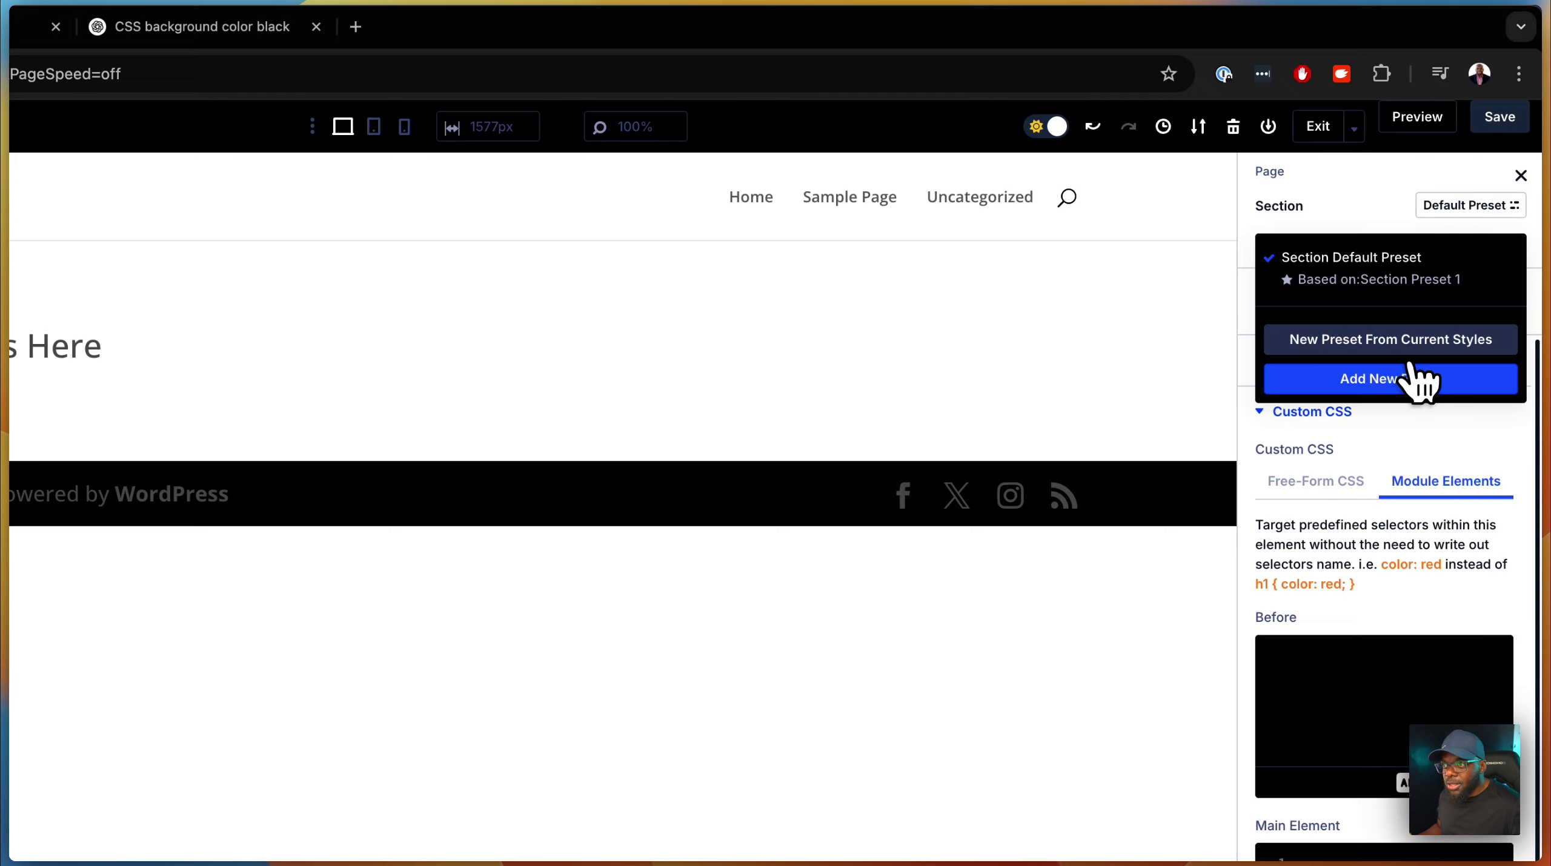
{"action": "left_click", "coordinate": [1394, 380]}
{"action": "left_click", "coordinate": [1479, 206]}
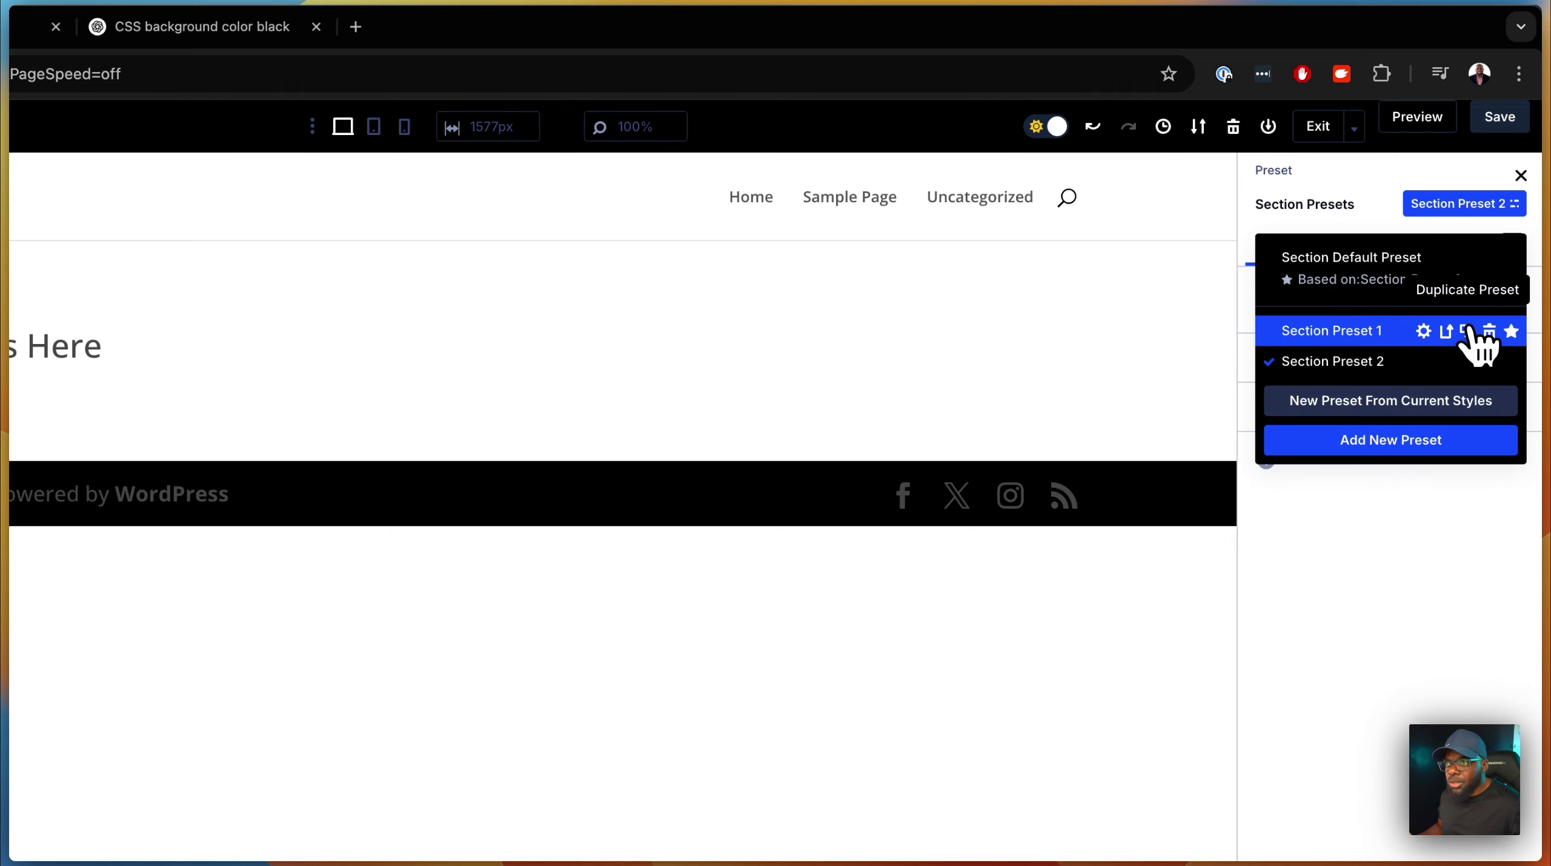
{"action": "left_click", "coordinate": [1488, 334]}
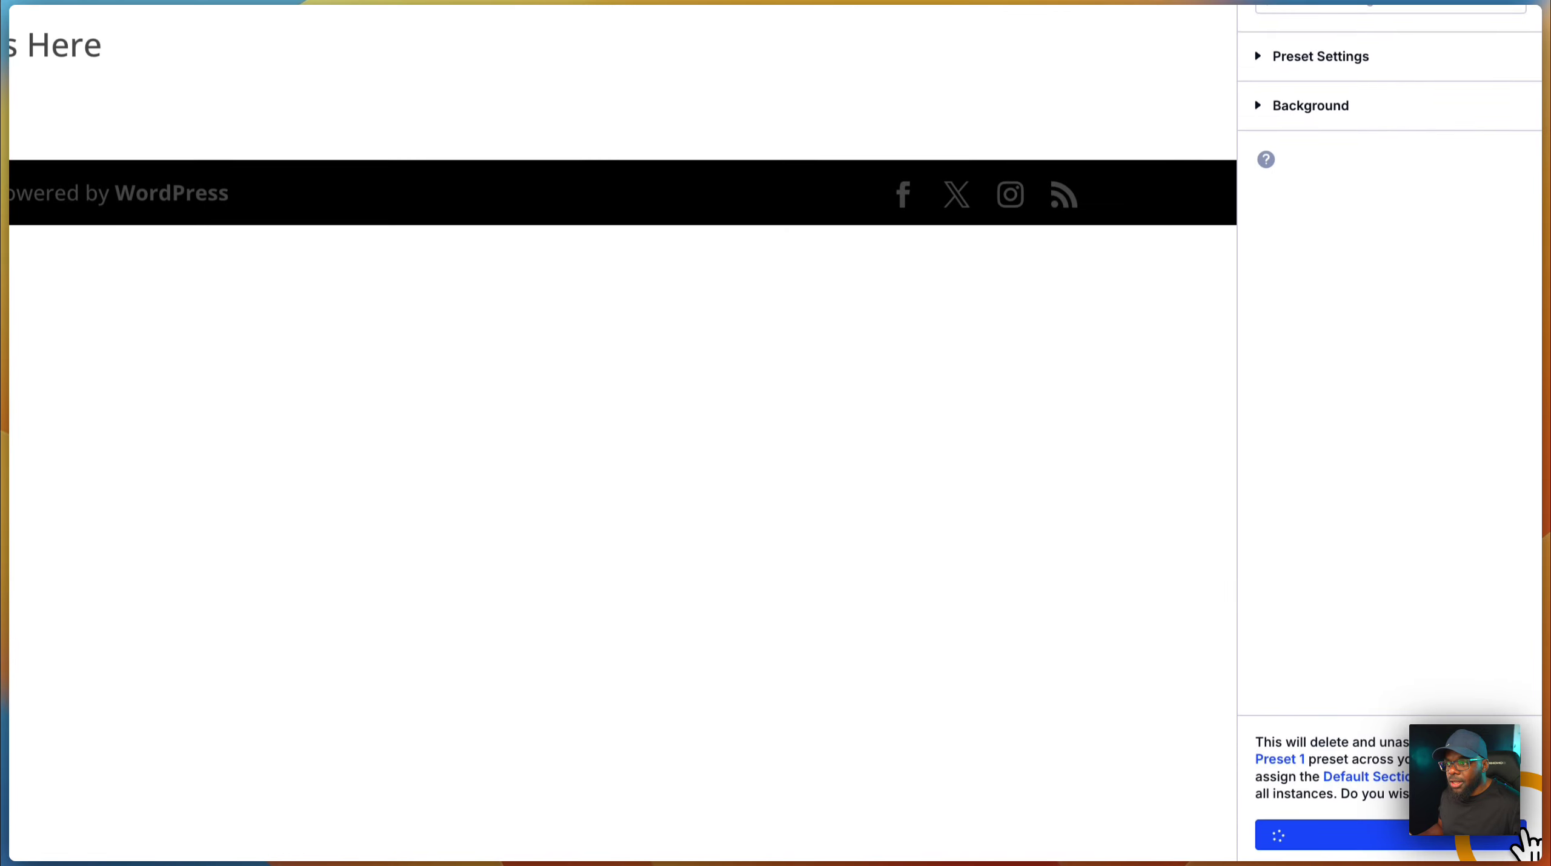
{"action": "left_click", "coordinate": [1516, 832]}
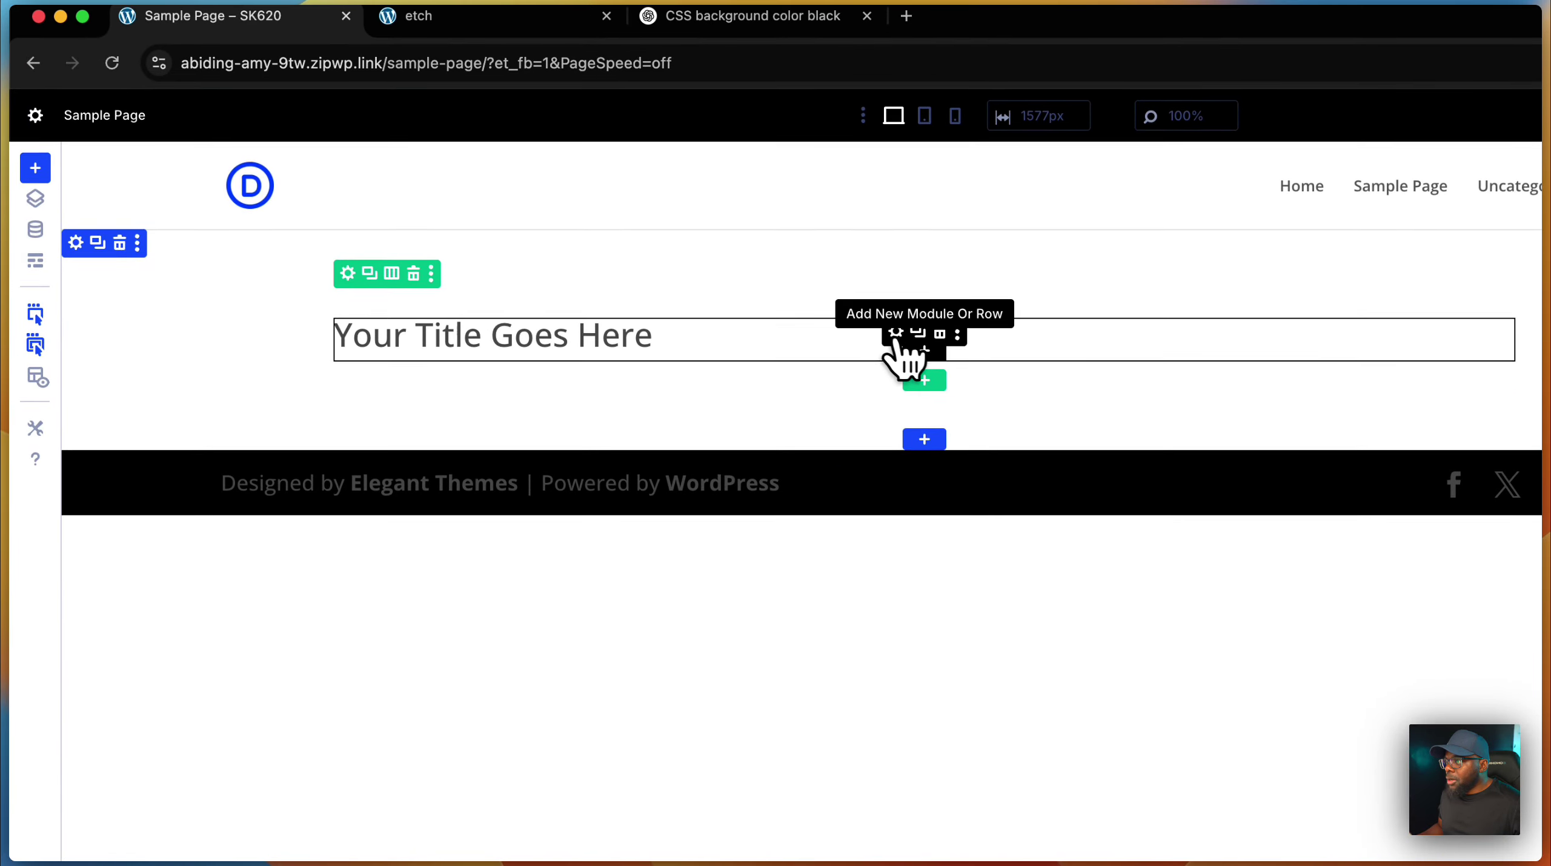
Insert a Text module directly below the title.
{"action": "left_click", "coordinate": [903, 347]}
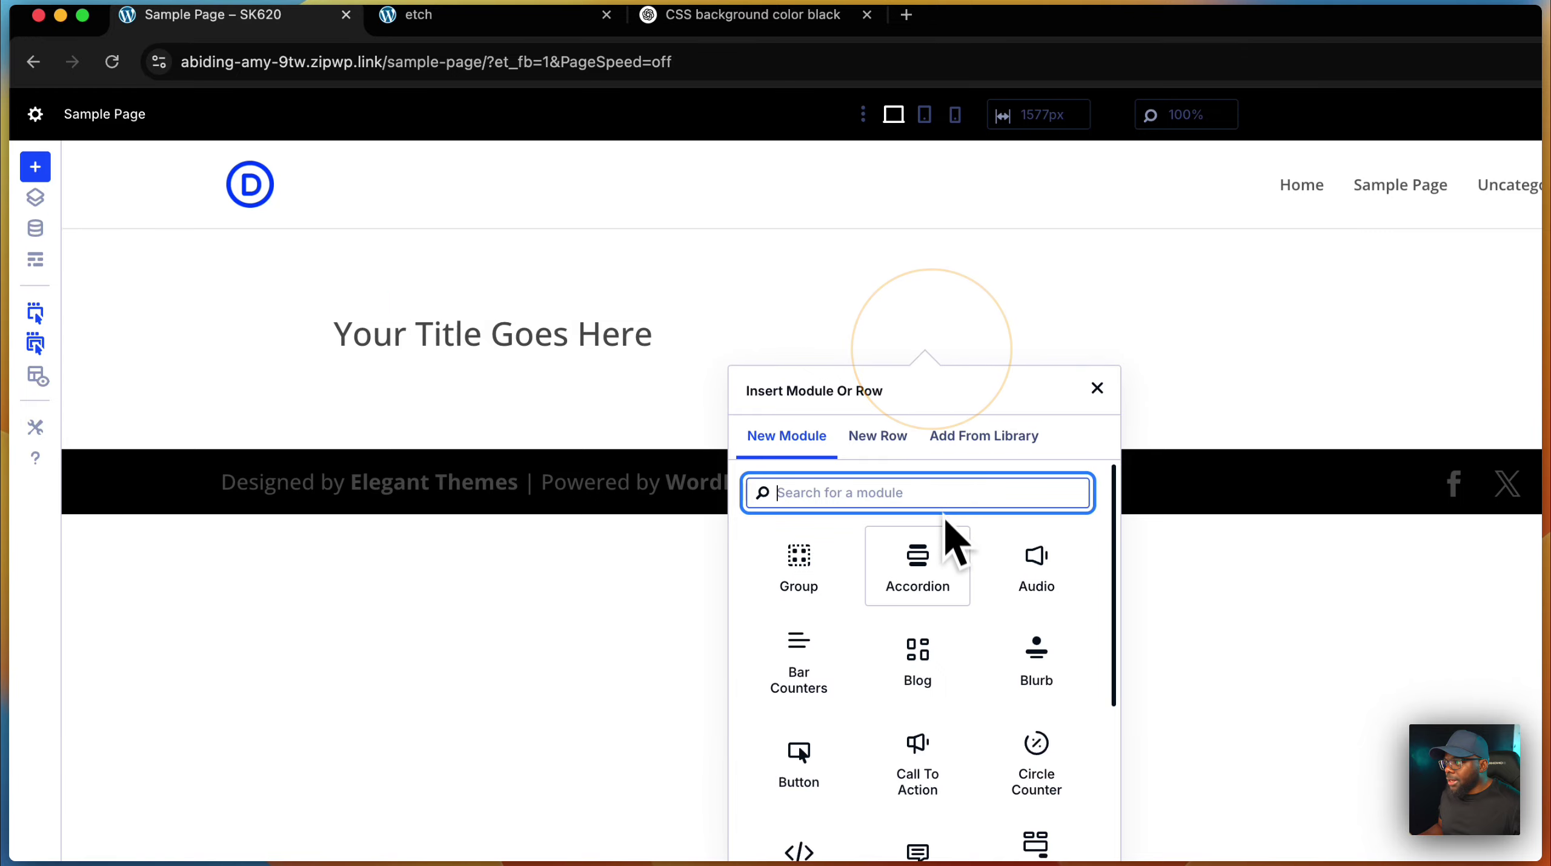
{"action": "type", "text": "text"}
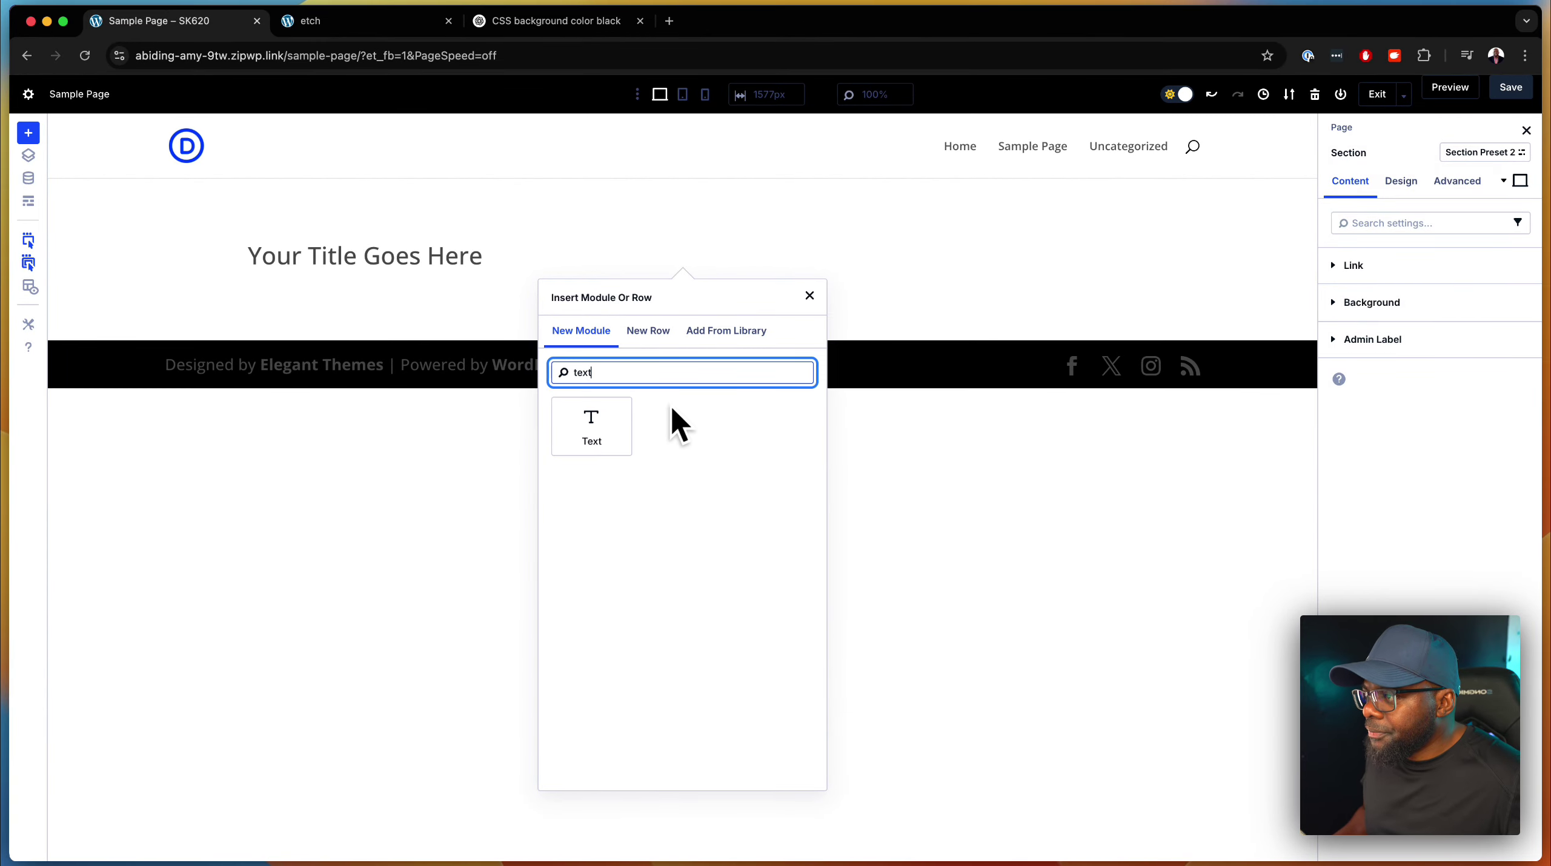
{"action": "left_click", "coordinate": [619, 423]}
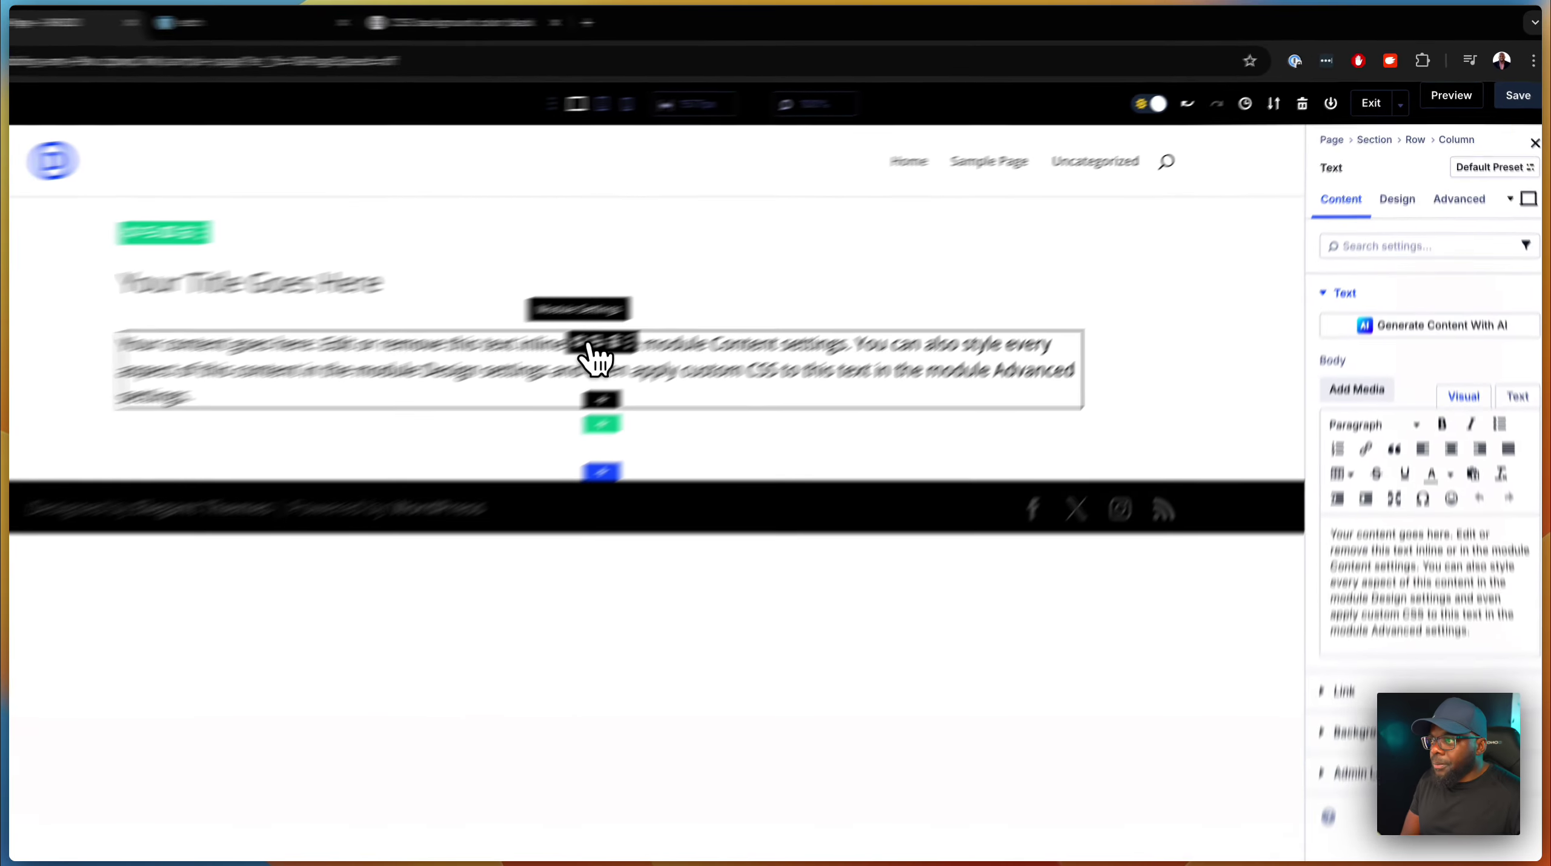
Assign the CSS classes pad-l and bg-gray-100 to the new text module.
{"action": "left_click", "coordinate": [662, 311]}
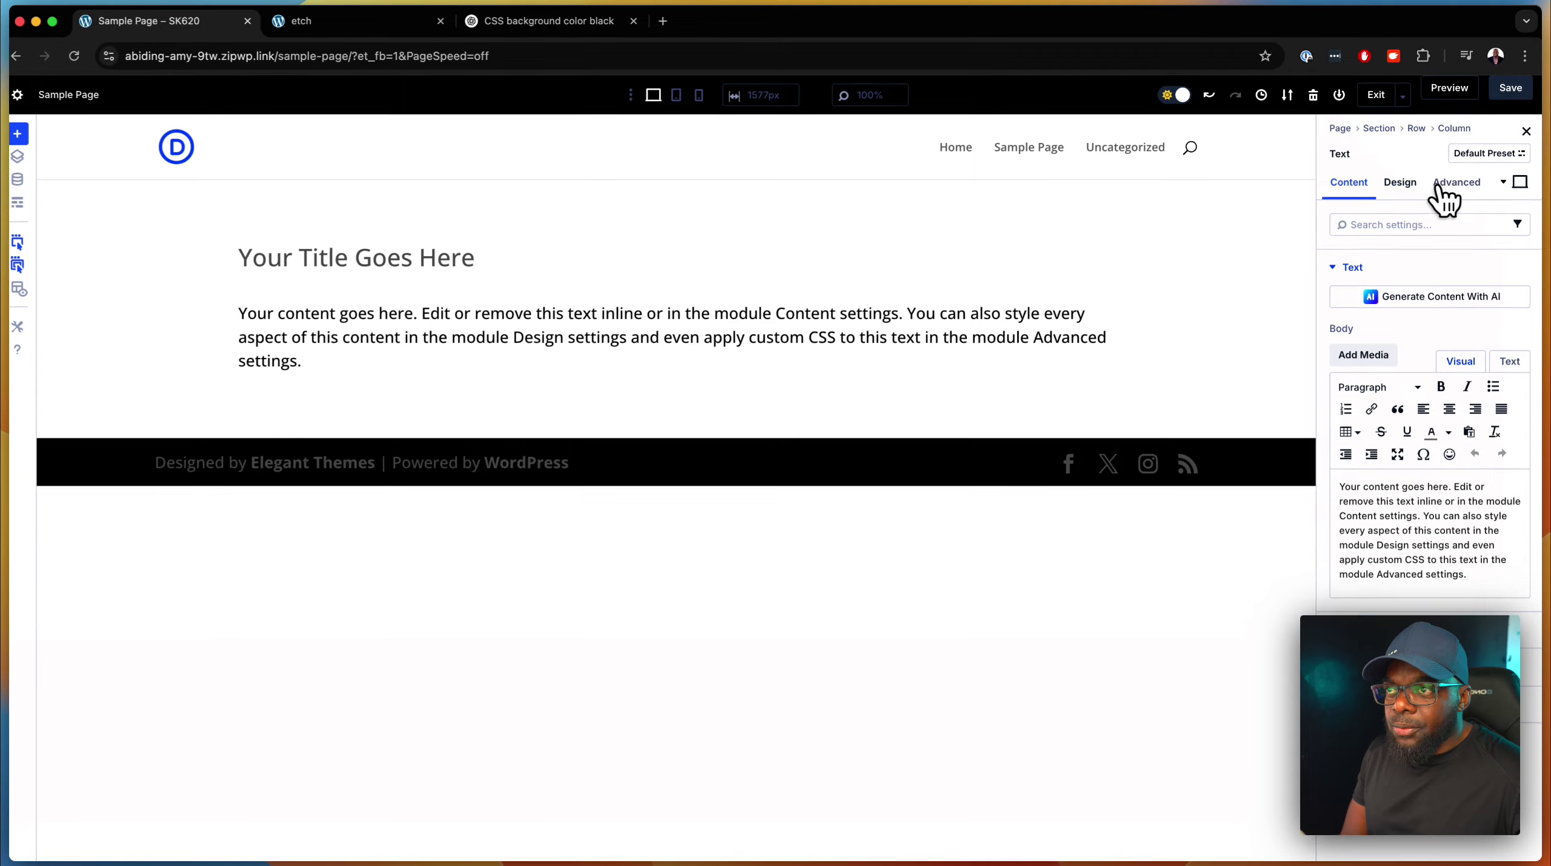
{"action": "left_click", "coordinate": [1457, 181]}
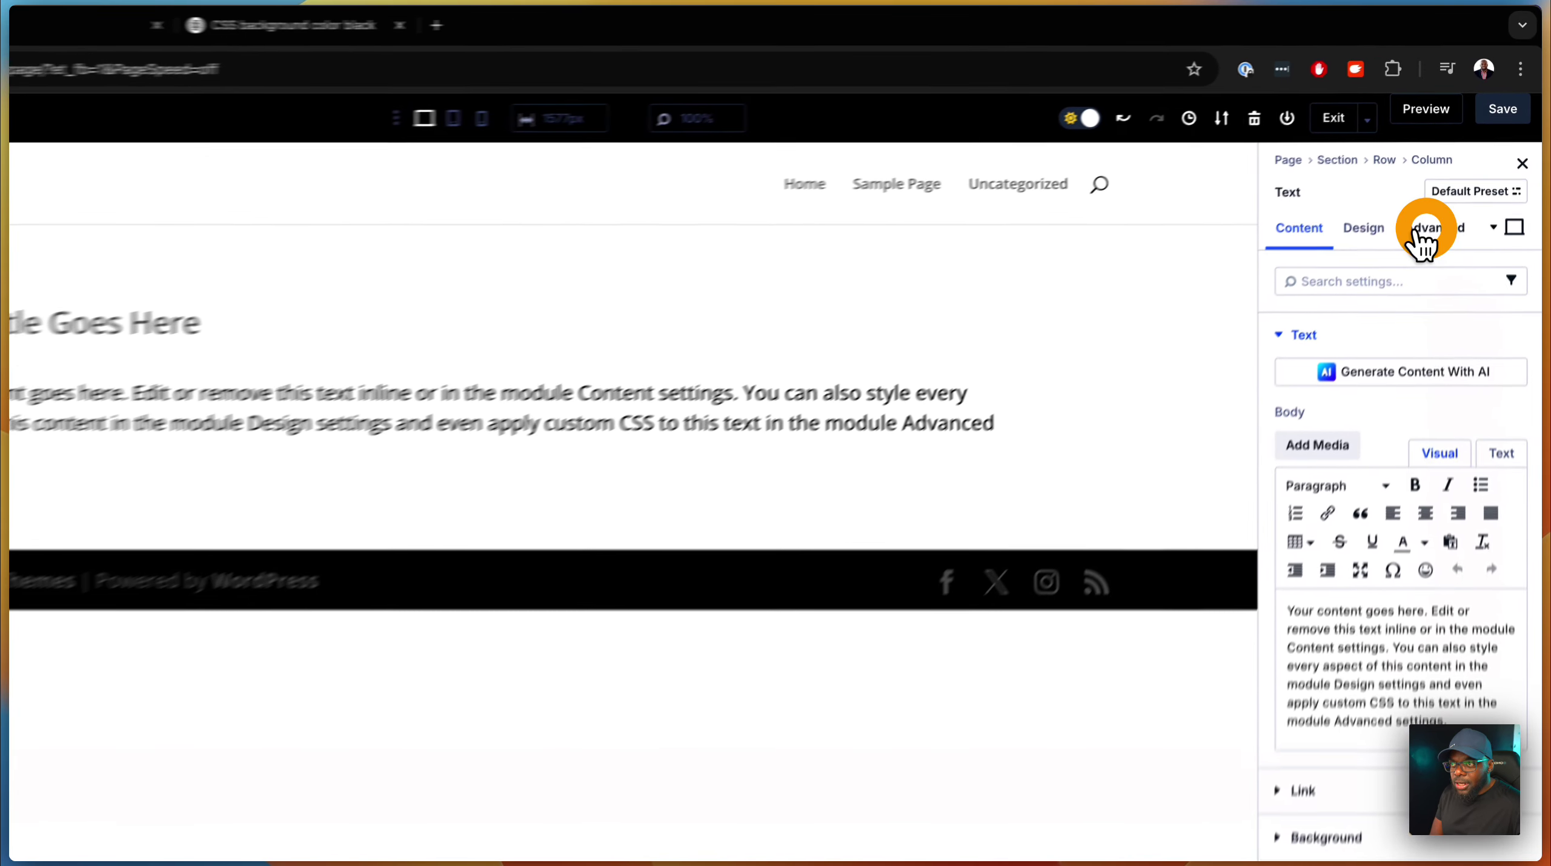
{"action": "left_click", "coordinate": [1407, 265]}
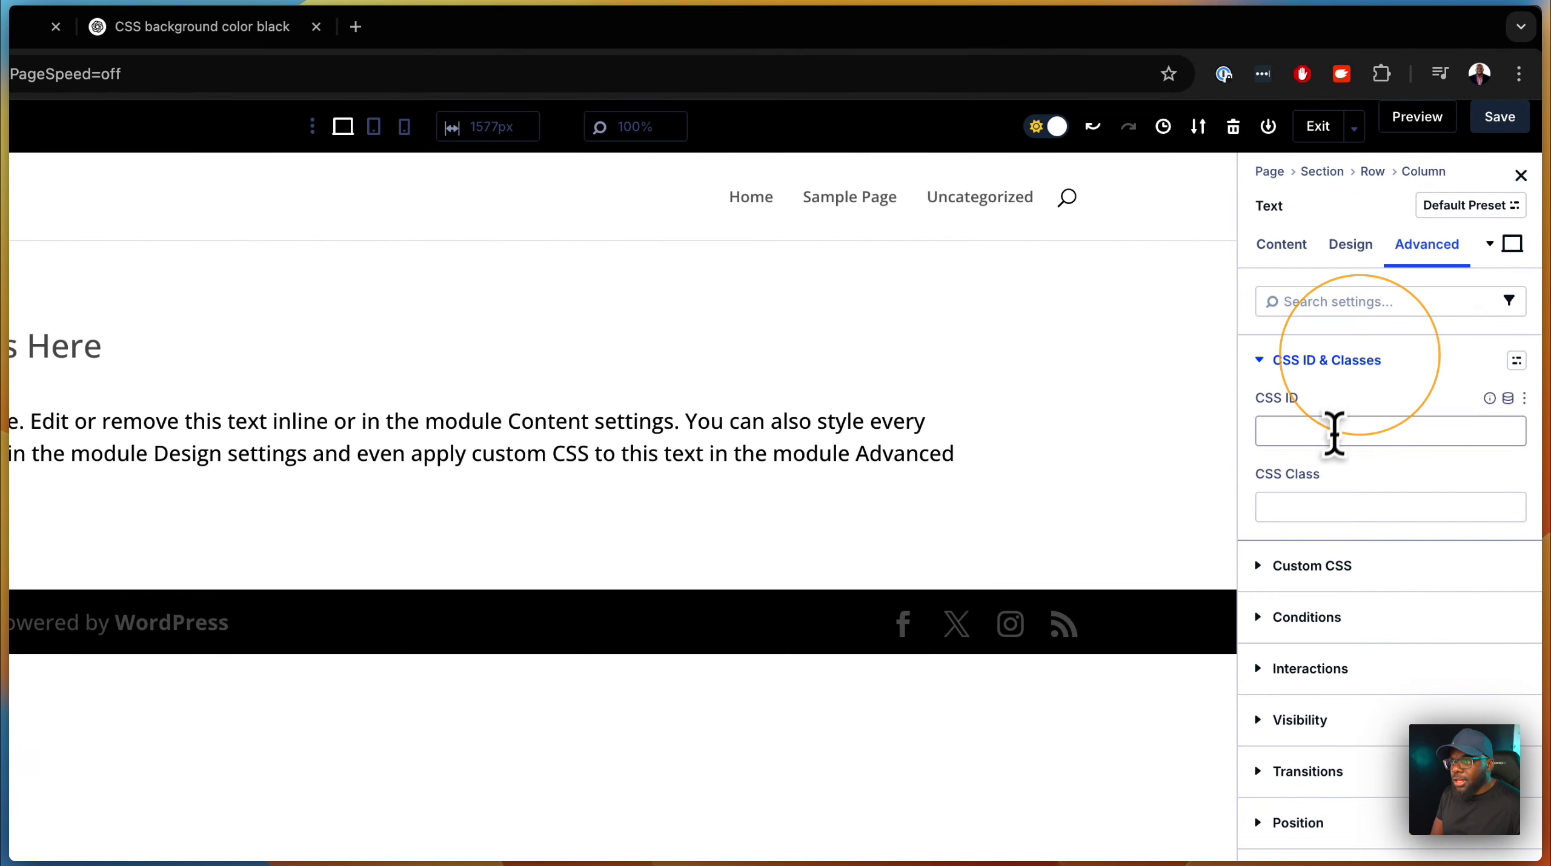
{"action": "left_click", "coordinate": [1303, 507]}
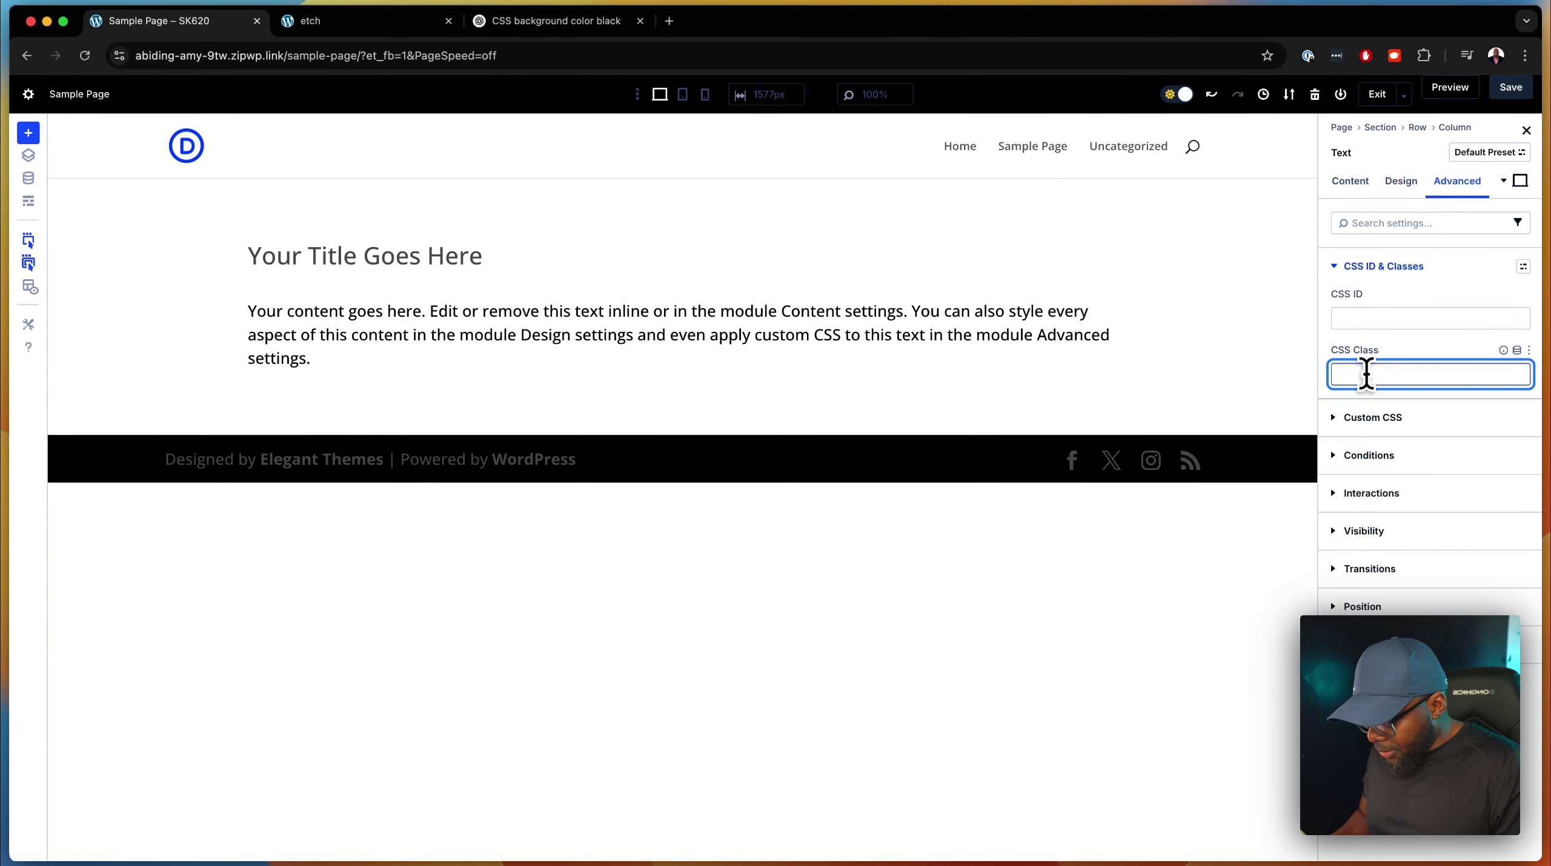
{"action": "type", "text": "pad-"}
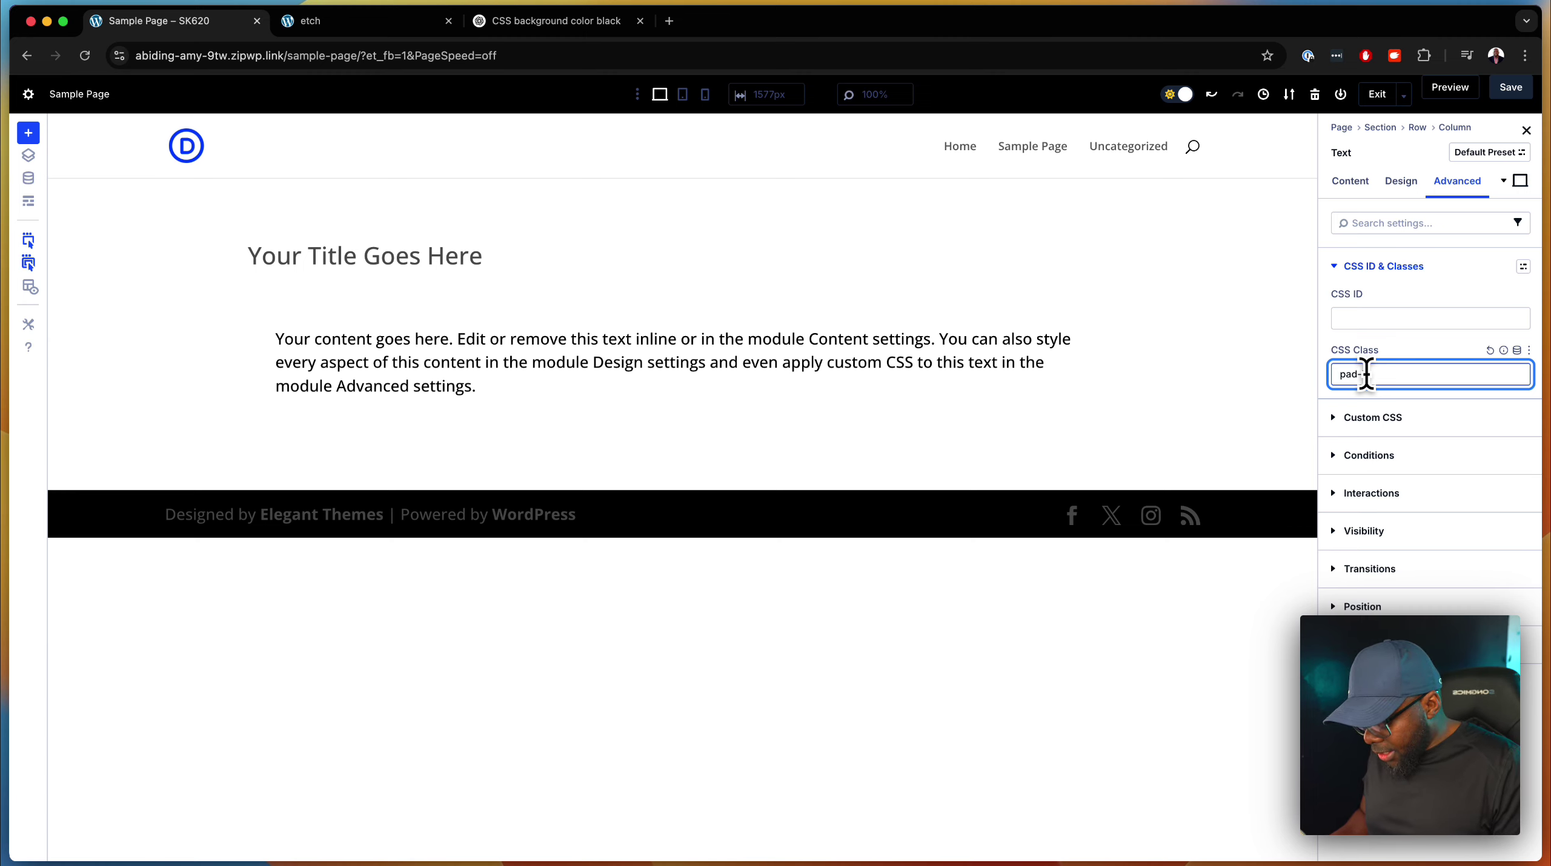
{"action": "type", "text": "l bg-gray-1"}
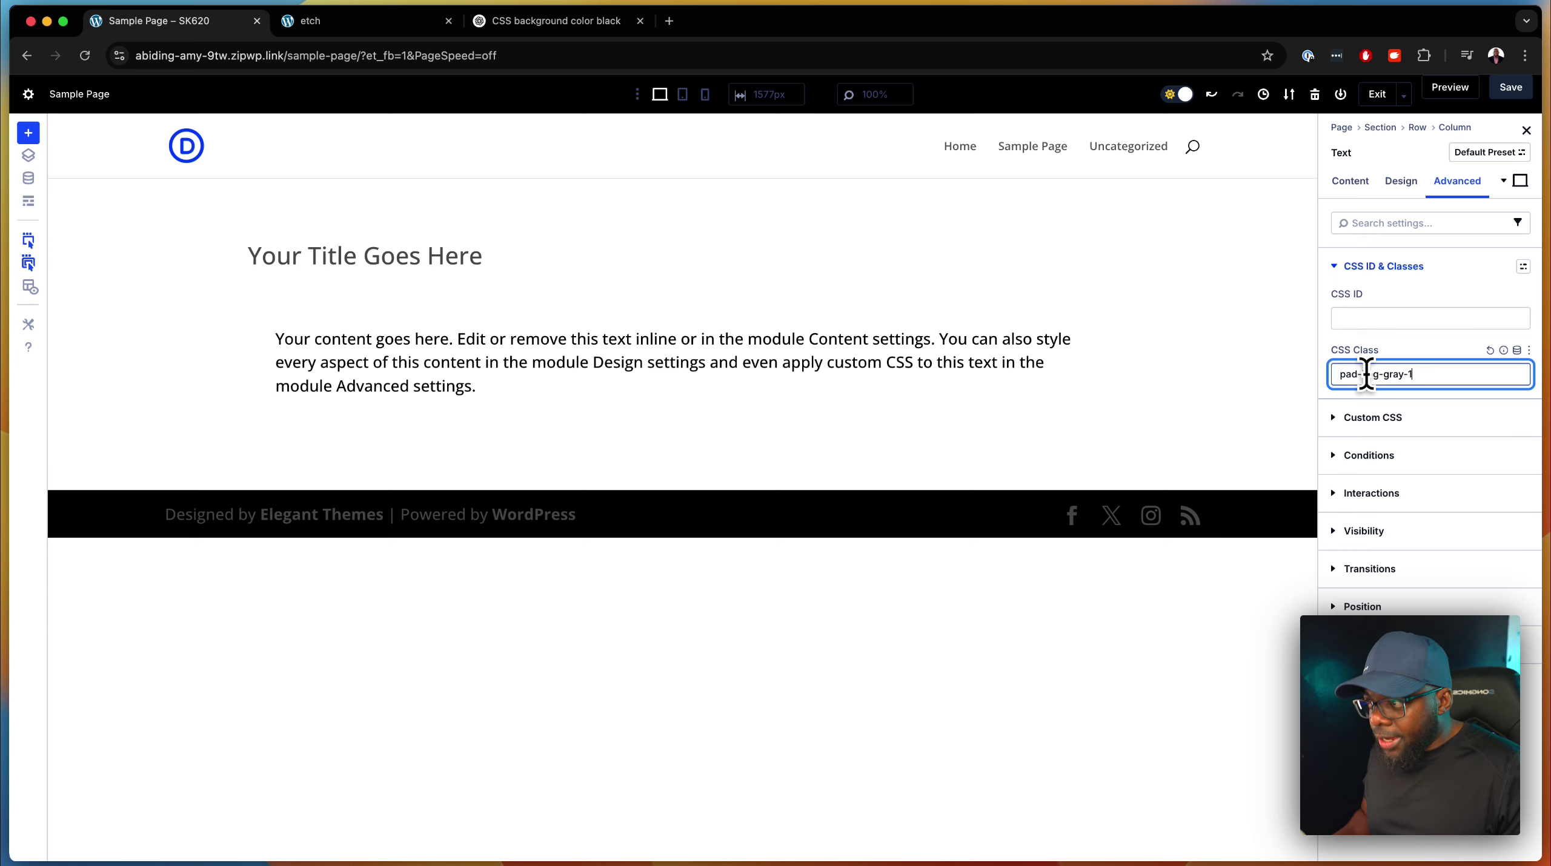
{"action": "type", "text": "00"}
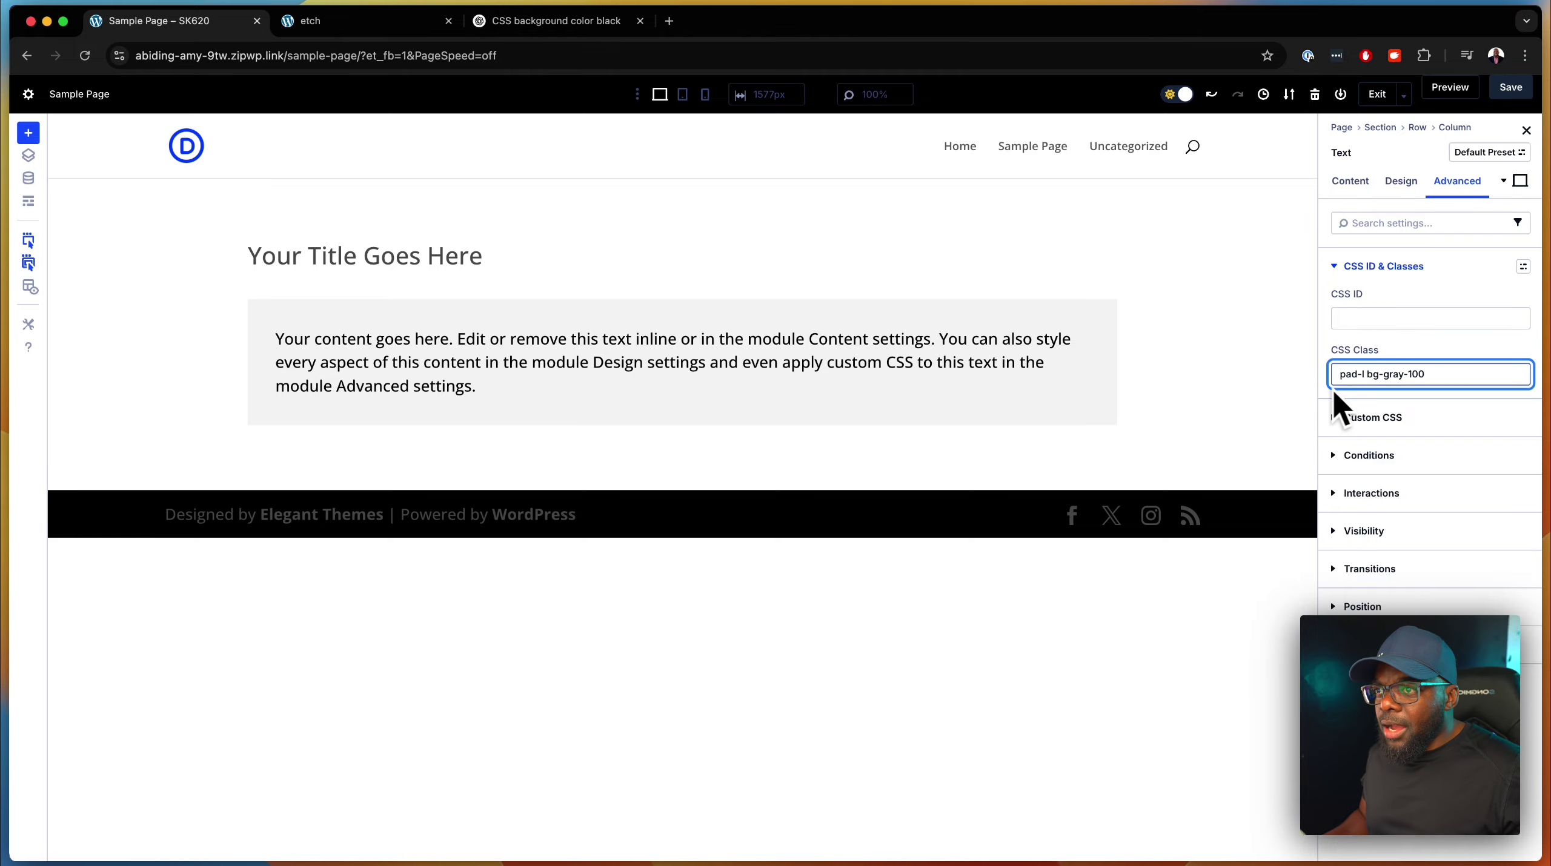
Try the heading-l class ahead of the text module's existing classes and take it out again.
{"action": "left_click", "coordinate": [1338, 375]}
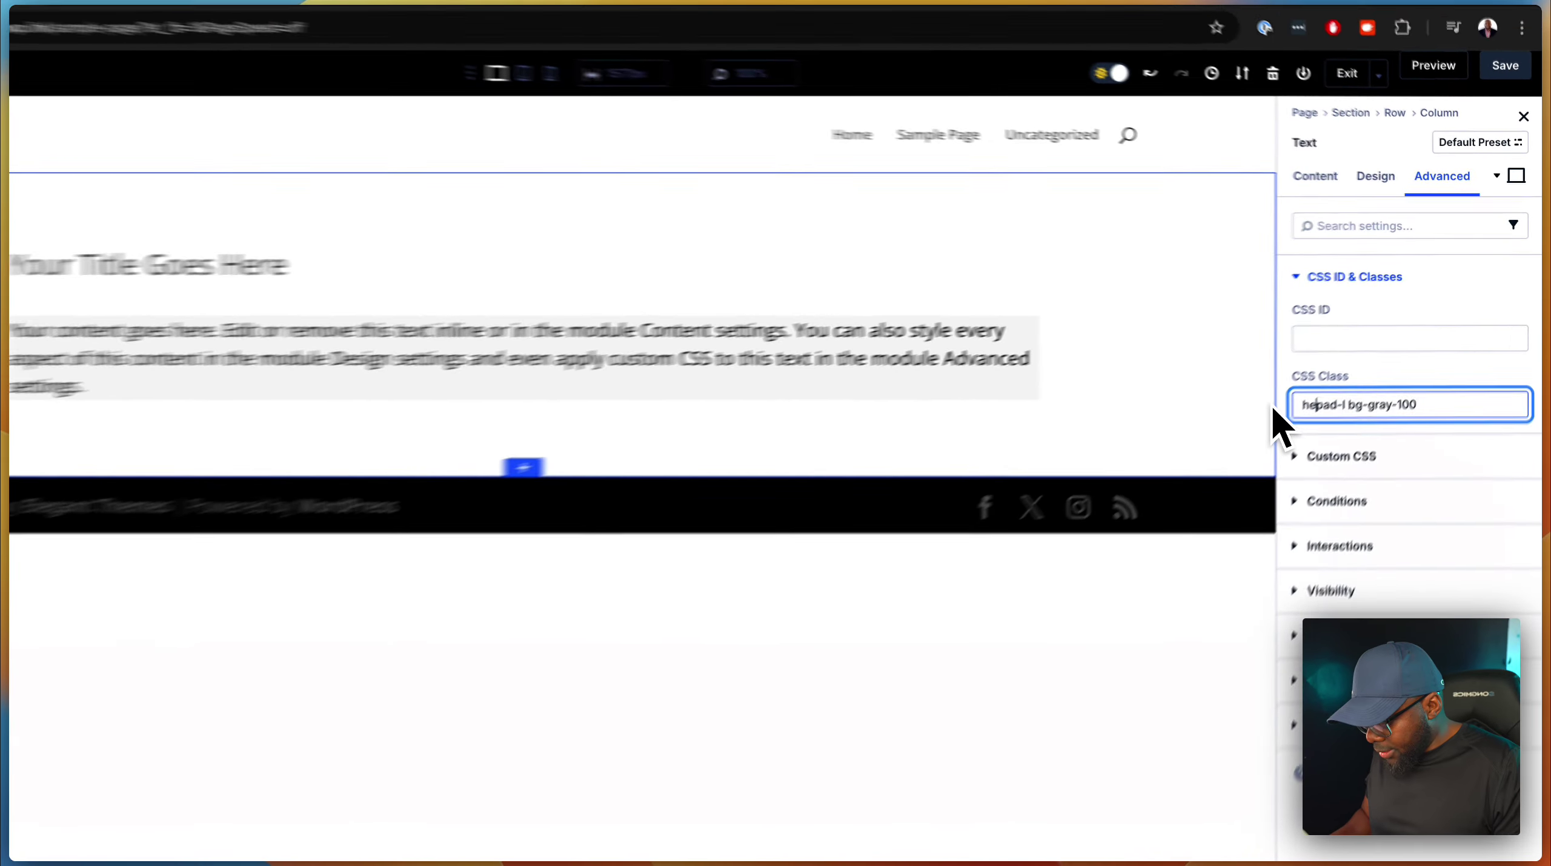
{"action": "type", "text": "heading-"}
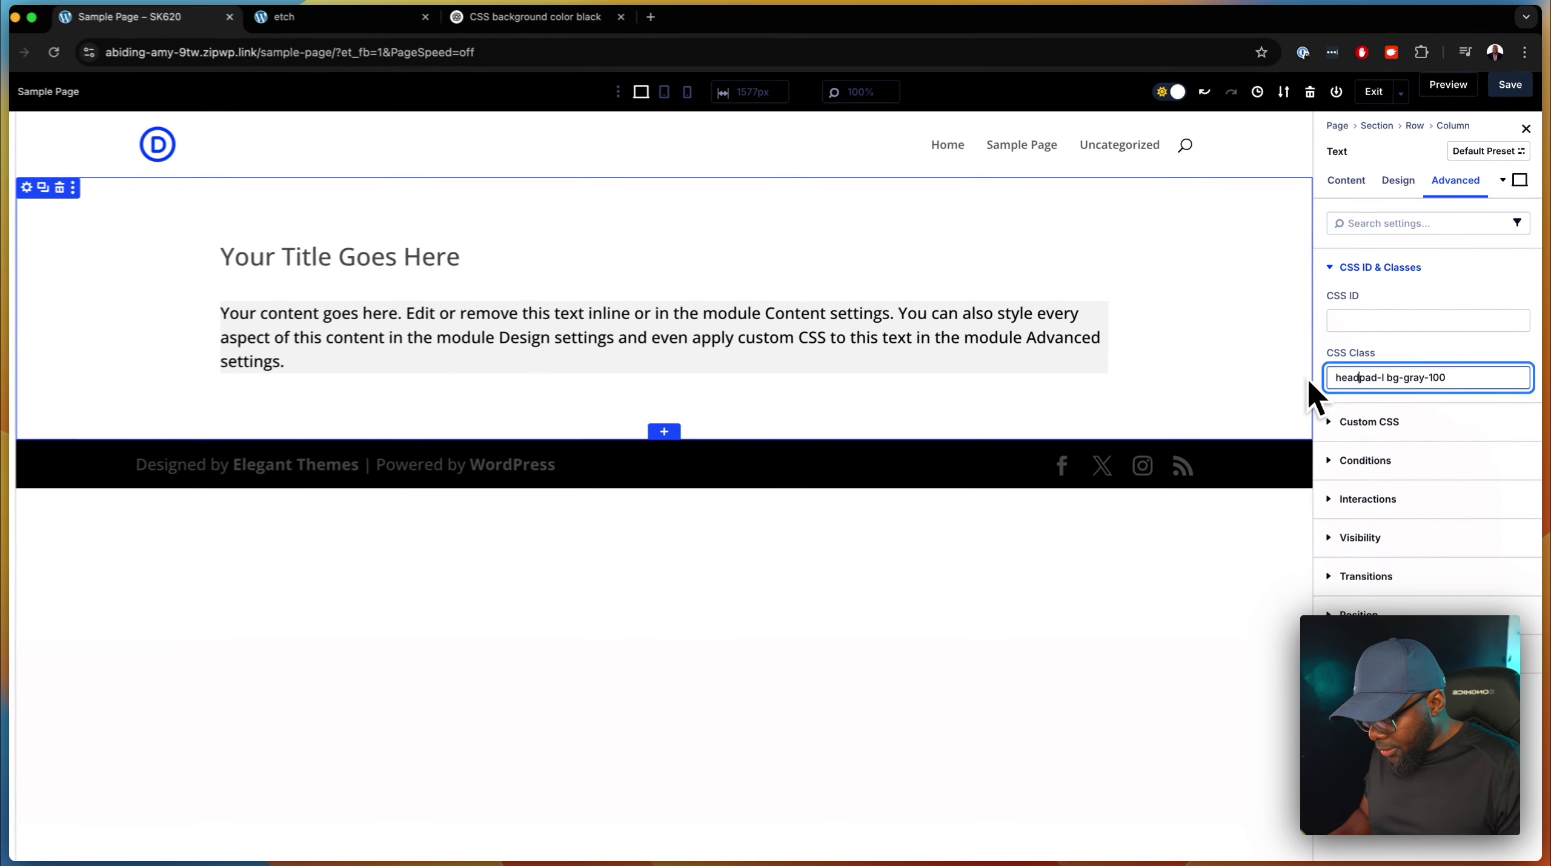
{"action": "type", "text": "l"}
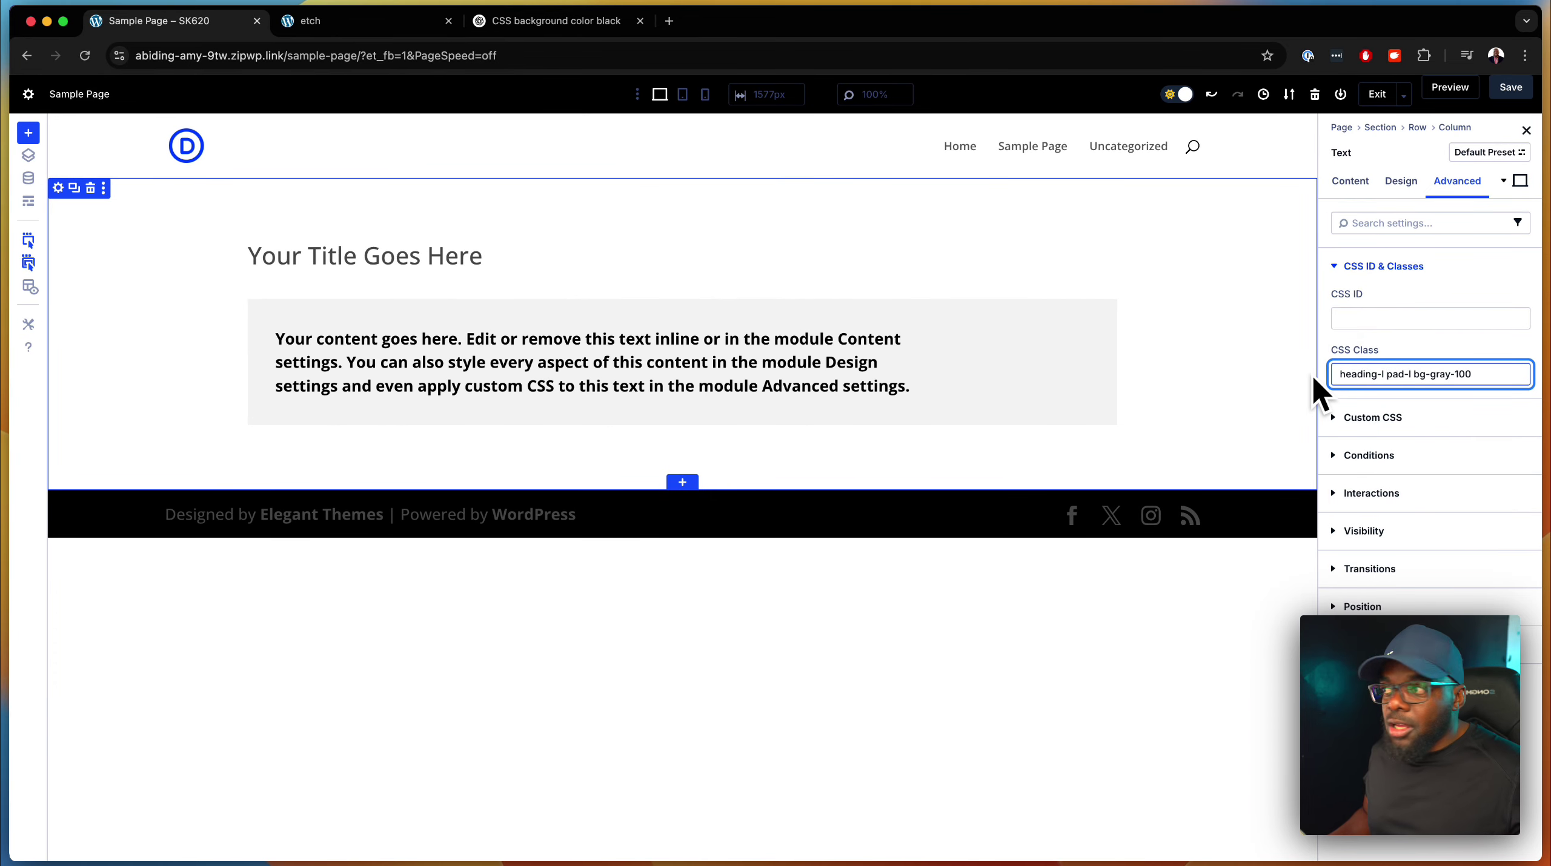
{"action": "left_click_drag", "start_coordinate": [1340, 374], "coordinate": [1387, 374]}
{"action": "key", "text": "BackSpace"}
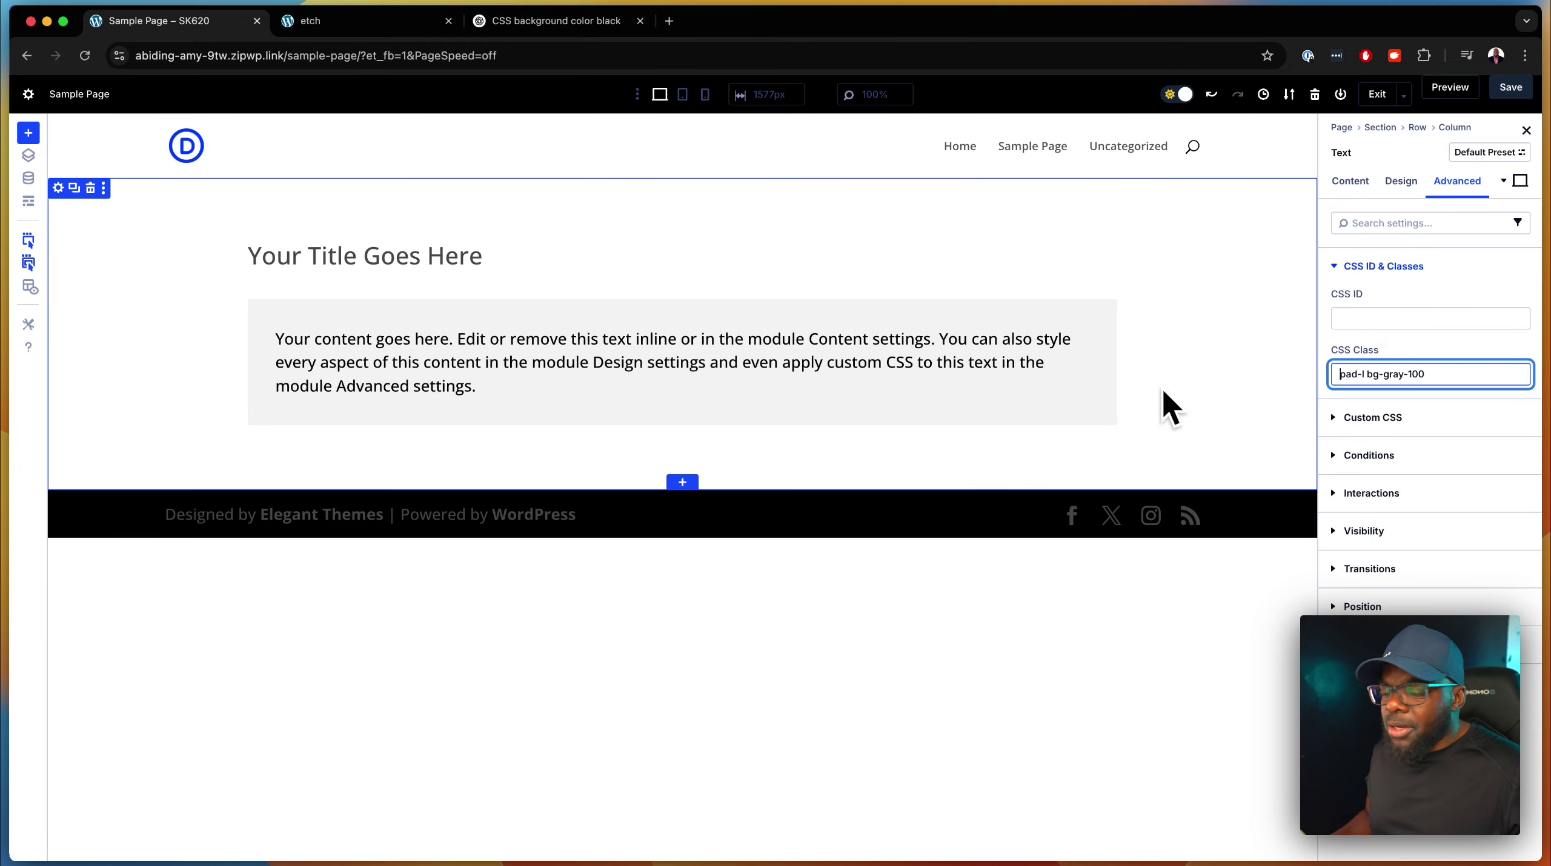
Append the hover-scale class to the text module's classes and preview the page.
{"action": "left_click", "coordinate": [1476, 375]}
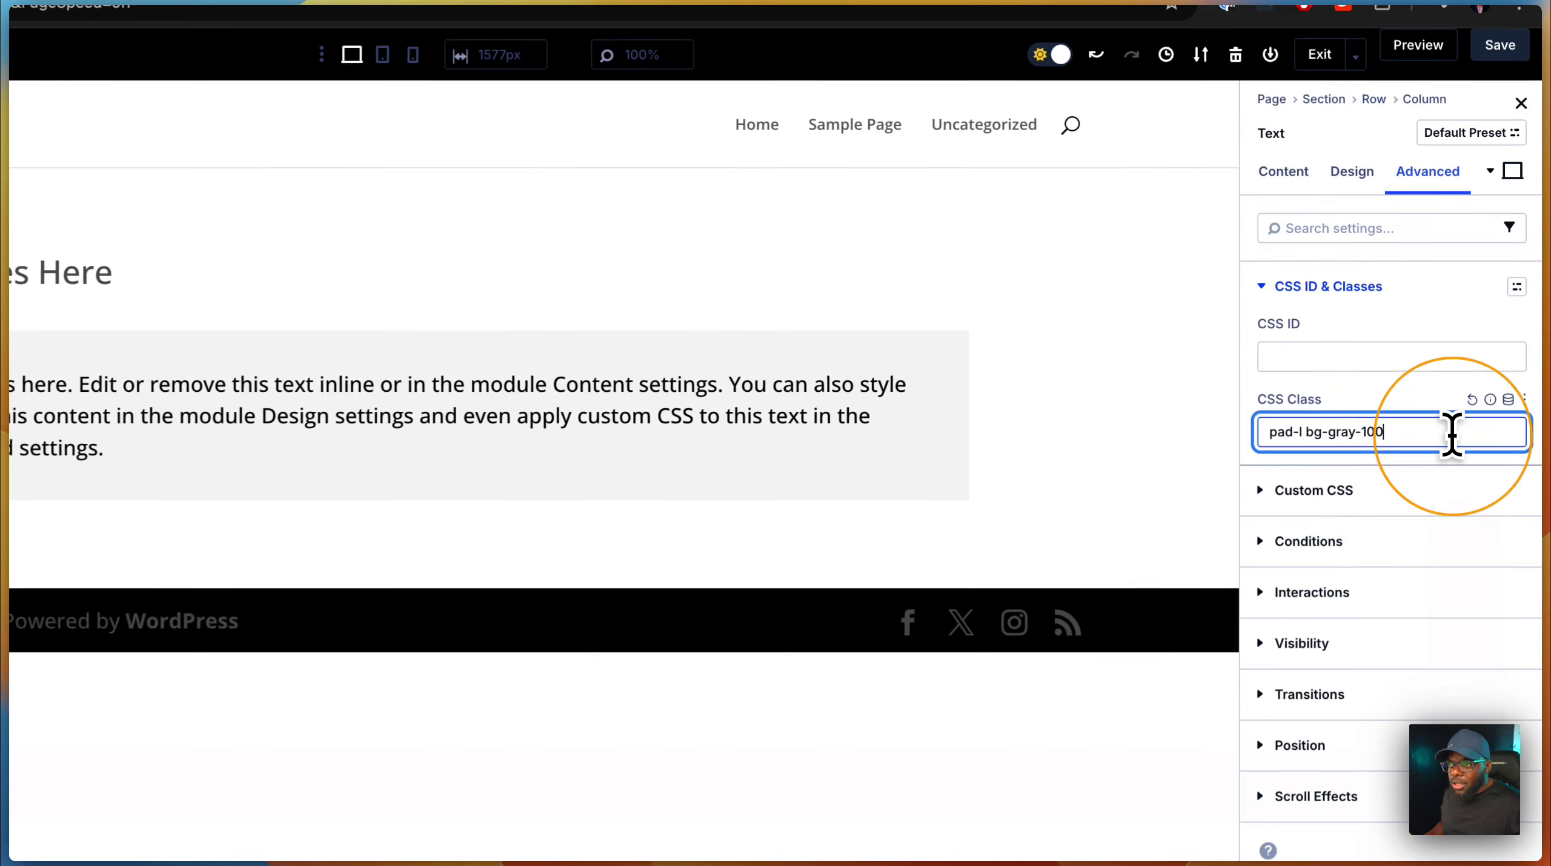
{"action": "type", "text": "hover-sca"}
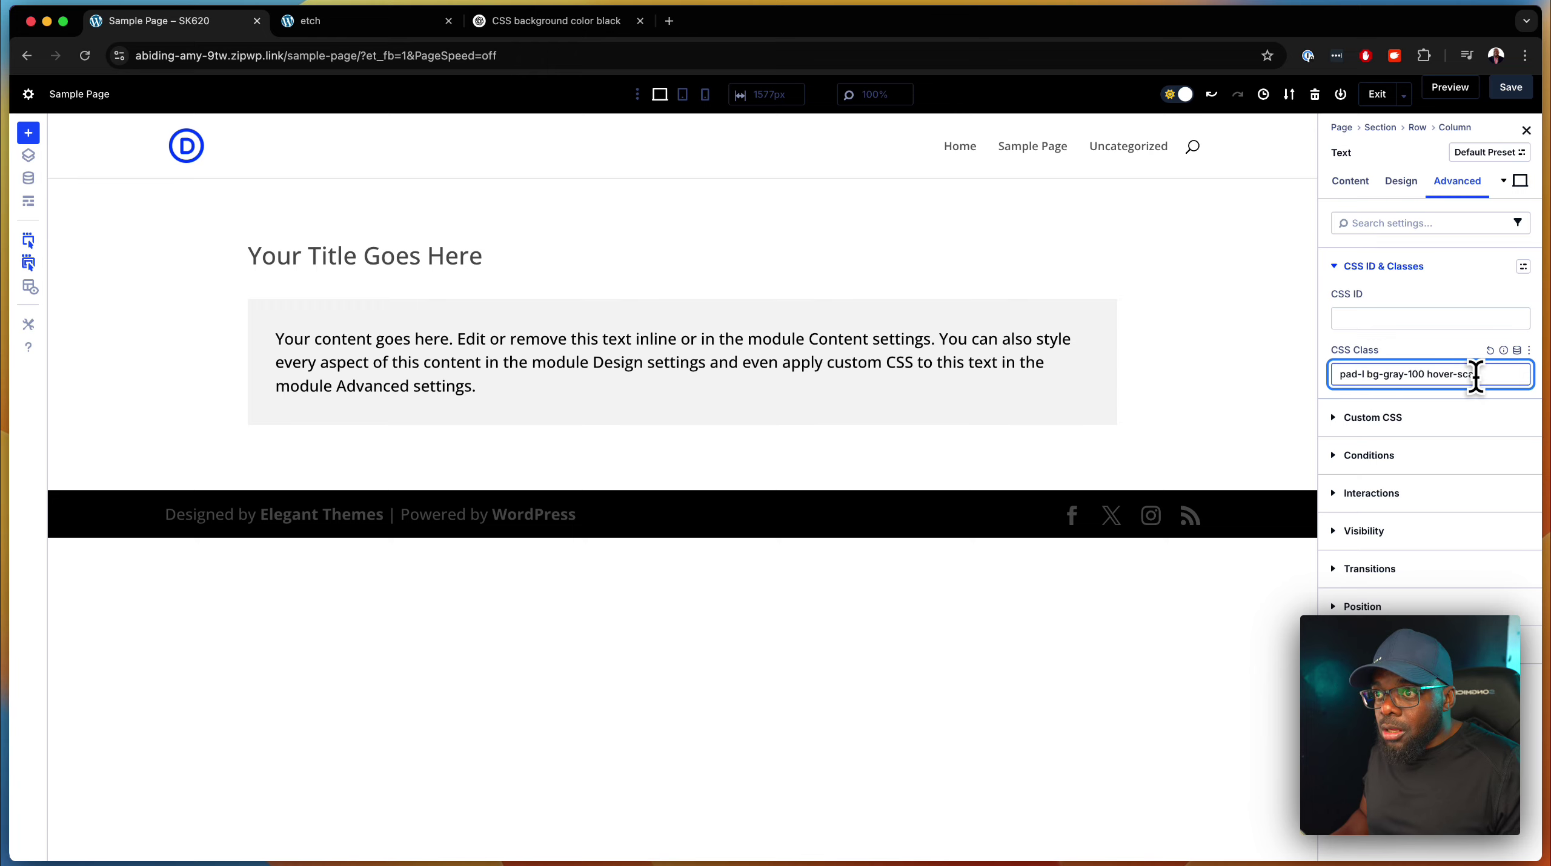
{"action": "type", "text": "le"}
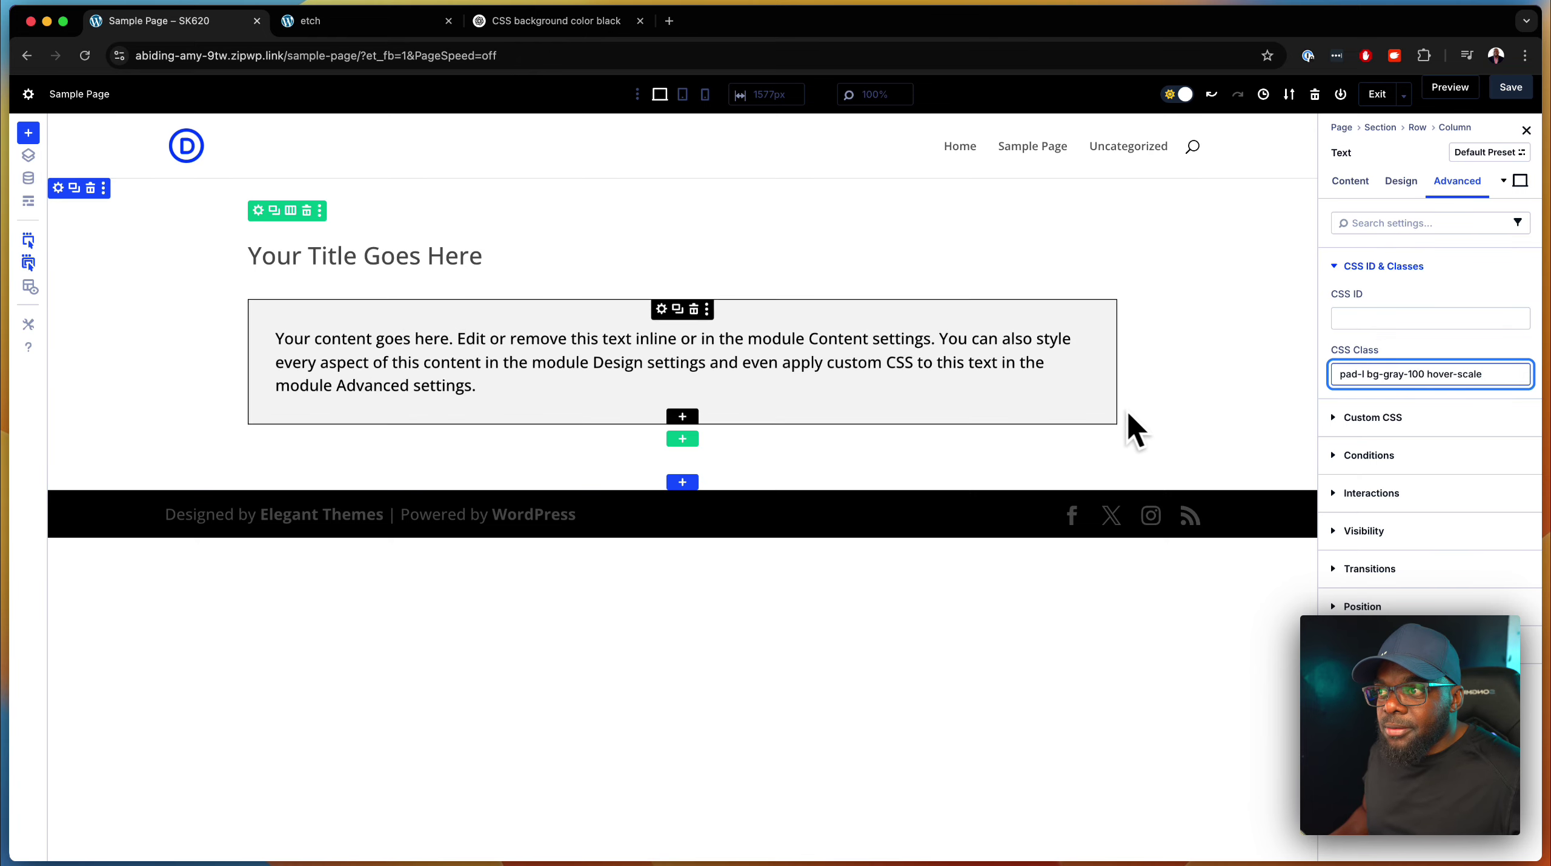
{"action": "left_click", "coordinate": [1451, 89]}
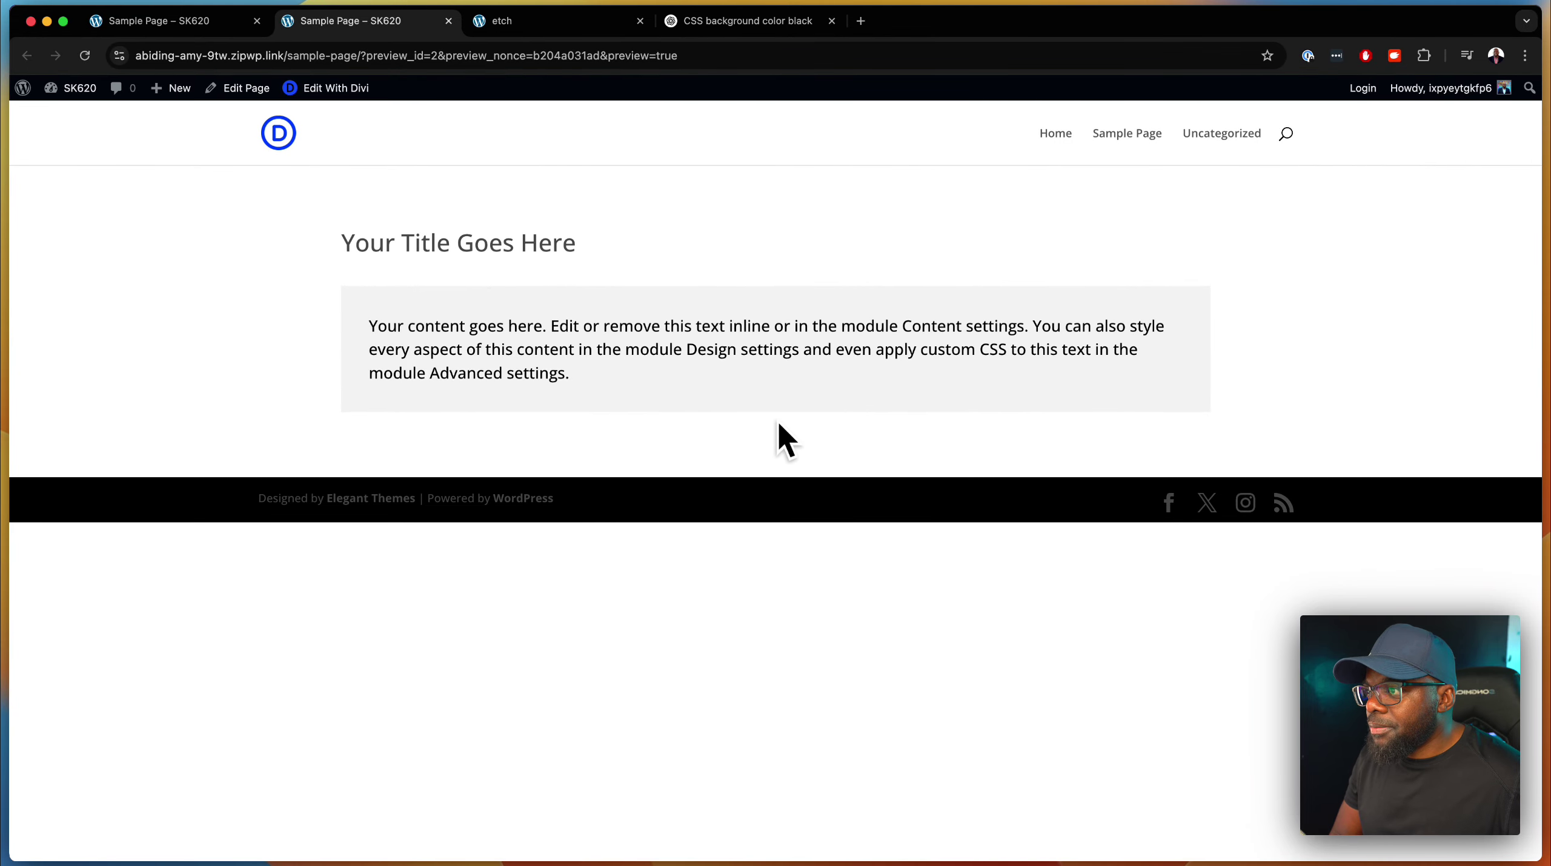
Switch to the Etch page.
{"action": "left_click", "coordinate": [518, 24]}
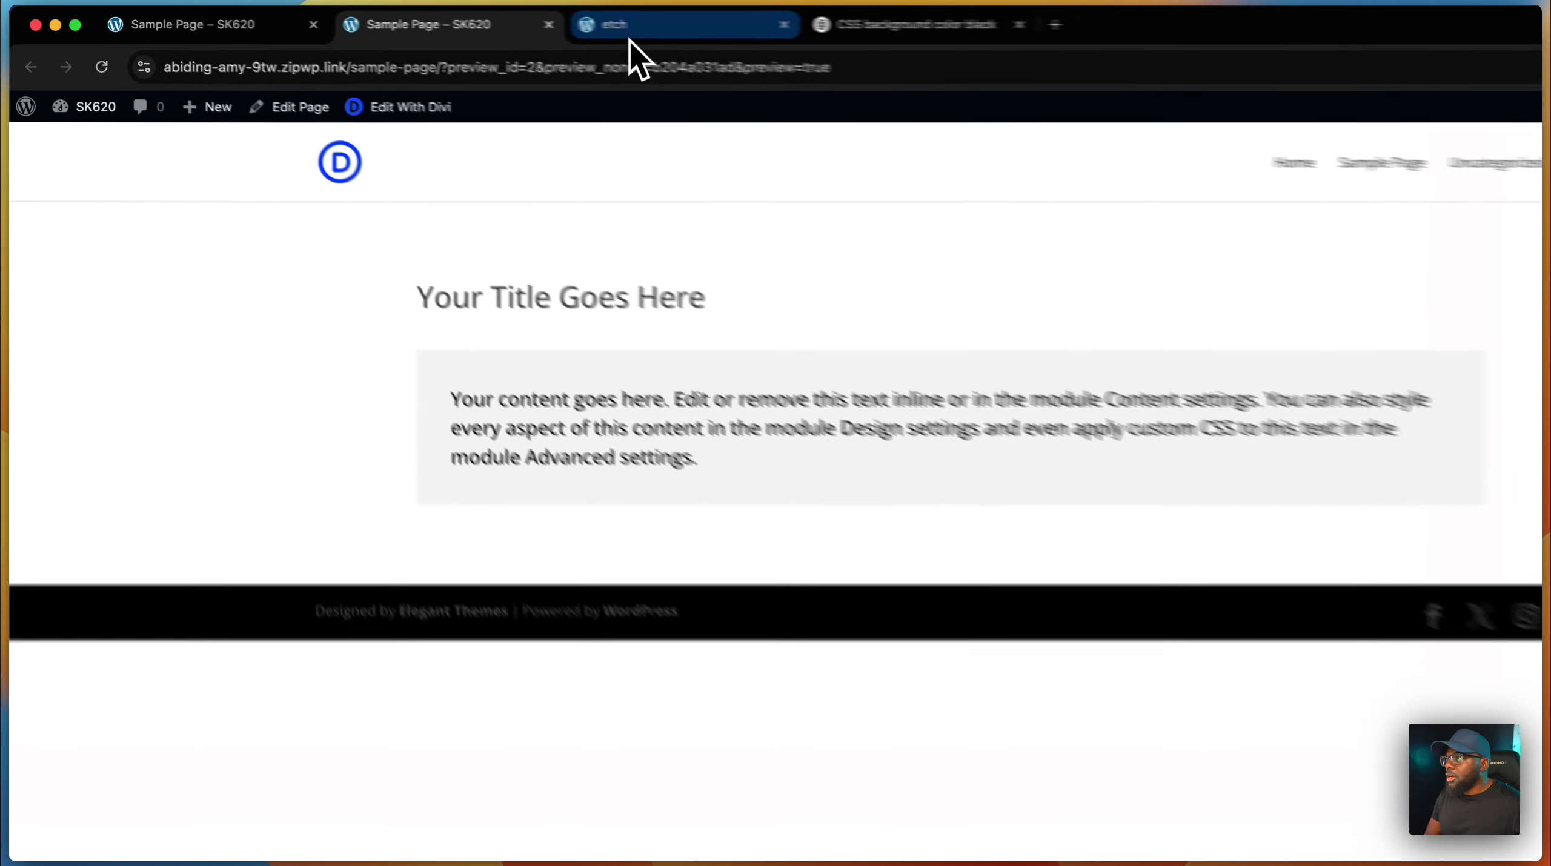